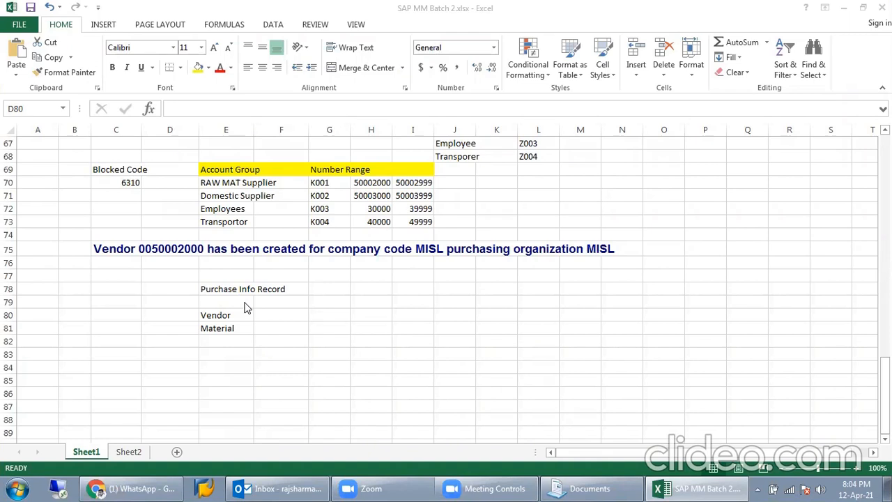
Step: Enter vendors ABC, XYZ and 123 across row 80 of the Purchase Info Record table
{"action": "left_click", "coordinate": [272, 315]}
{"action": "left_click", "coordinate": [290, 315]}
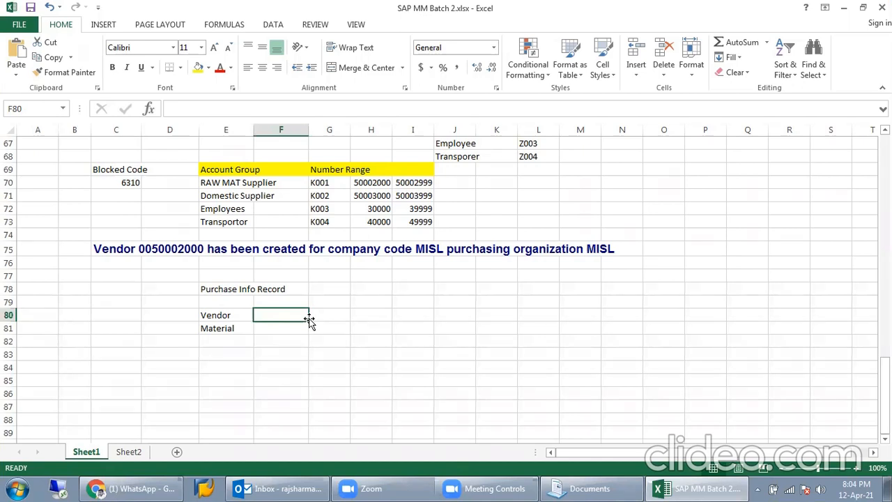
{"action": "type", "text": "ABC"}
{"action": "key", "text": "Tab"}
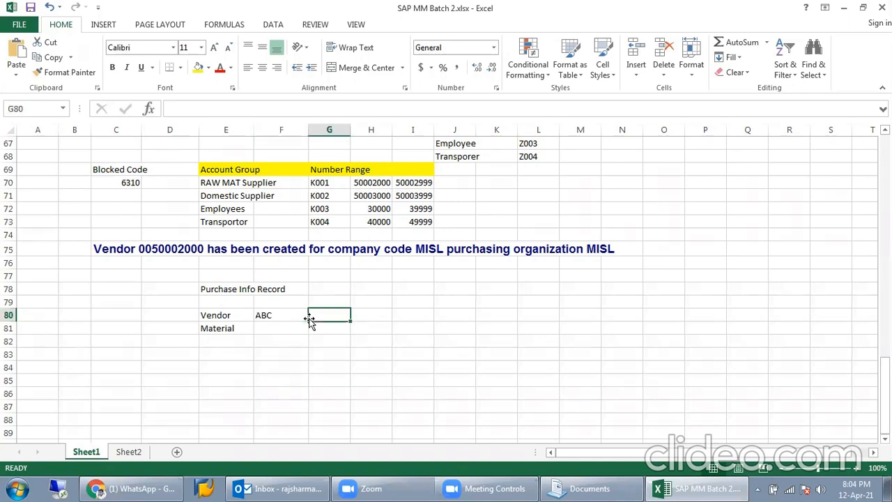
{"action": "left_click", "coordinate": [280, 314]}
{"action": "left_click_drag", "start_coordinate": [289, 319], "coordinate": [331, 316]}
{"action": "left_click", "coordinate": [331, 316]}
{"action": "type", "text": "XY"}
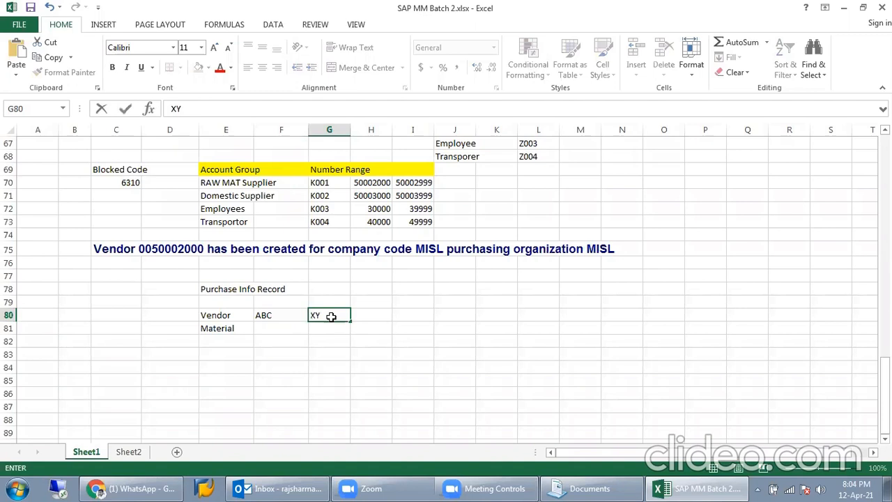
{"action": "type", "text": "Z"}
{"action": "key", "text": "Tab"}
{"action": "type", "text": "123"}
{"action": "left_click_drag", "start_coordinate": [294, 316], "coordinate": [372, 314]}
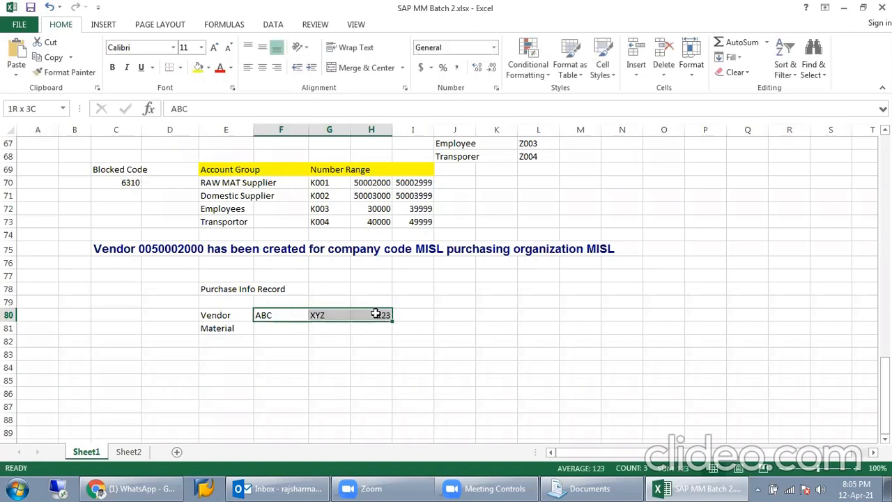
Step: Enter material LAPTOP under each of the three vendors in row 81, correcting a typo
{"action": "left_click", "coordinate": [272, 329]}
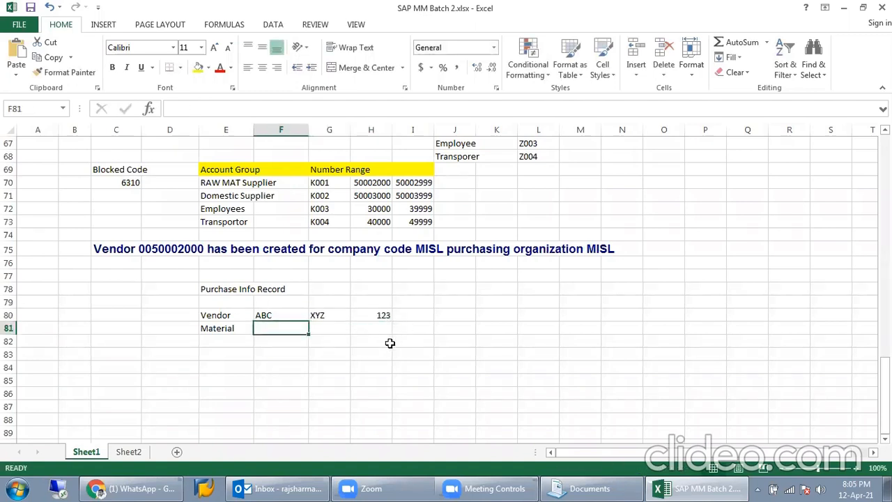
{"action": "type", "text": "L"}
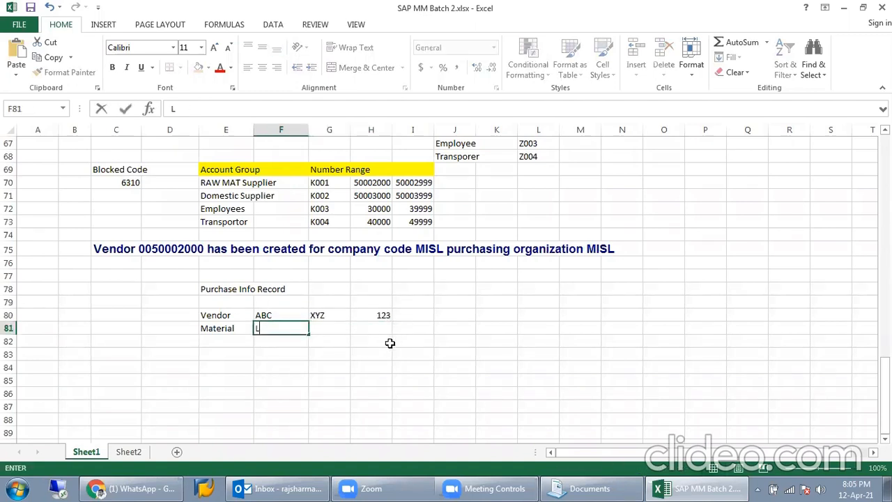
{"action": "type", "text": "APTOP"}
{"action": "key", "text": "Tab"}
{"action": "type", "text": "LAPTOP"}
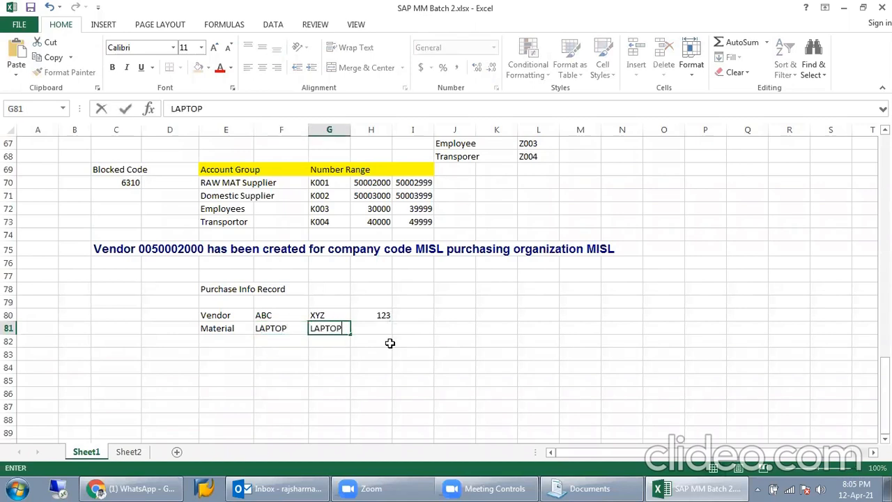
{"action": "key", "text": "Tab"}
{"action": "type", "text": "LATOP"}
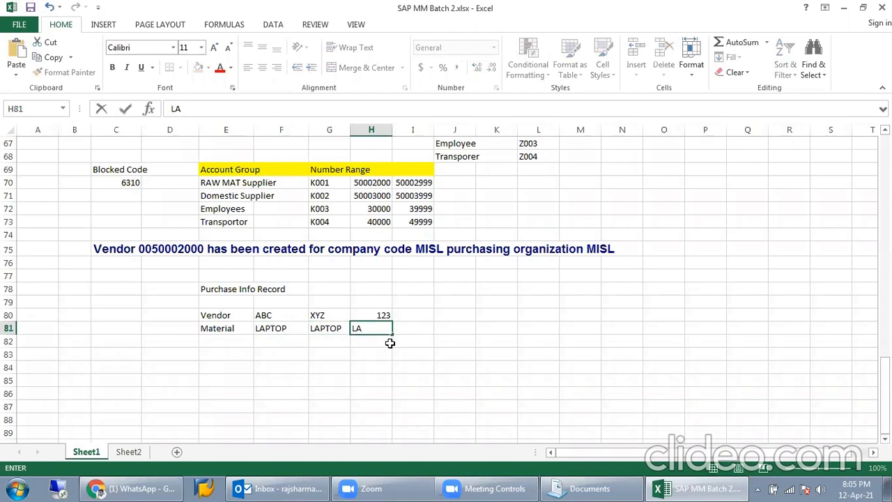
{"action": "key", "text": "BackSpace"}
{"action": "key", "text": "BackSpace"}
{"action": "key", "text": "BackSpace"}
{"action": "type", "text": "PTOP"}
{"action": "key", "text": "Return"}
{"action": "left_click_drag", "start_coordinate": [286, 312], "coordinate": [383, 312]}
{"action": "left_click", "coordinate": [300, 334]}
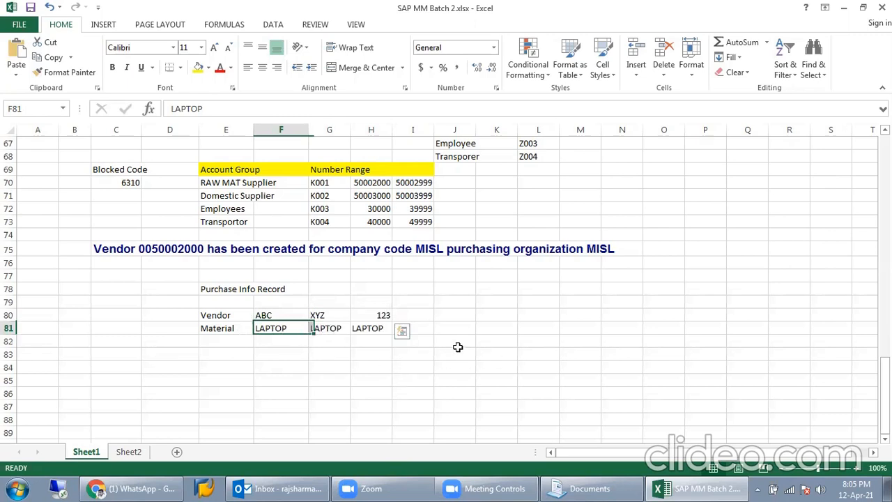
Step: Highlight the Material row, the vendor row and the whole Purchase Info Record table
{"action": "left_click", "coordinate": [323, 331]}
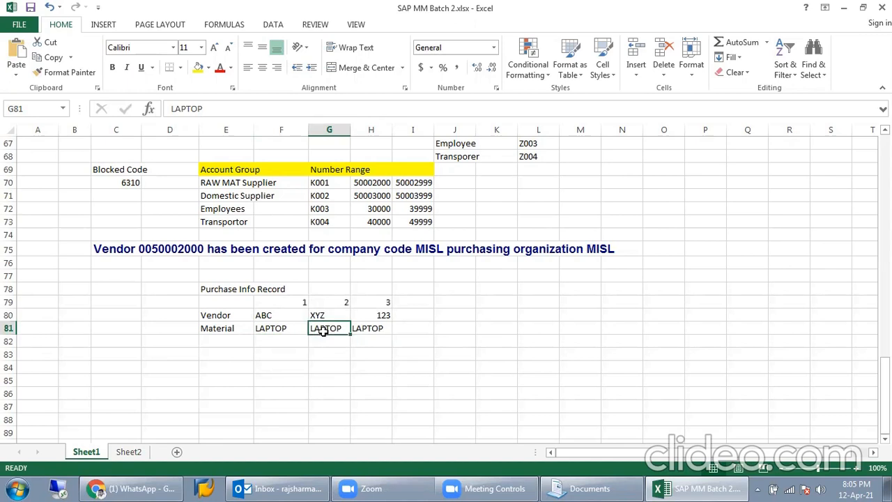
{"action": "left_click_drag", "start_coordinate": [239, 330], "coordinate": [380, 335]}
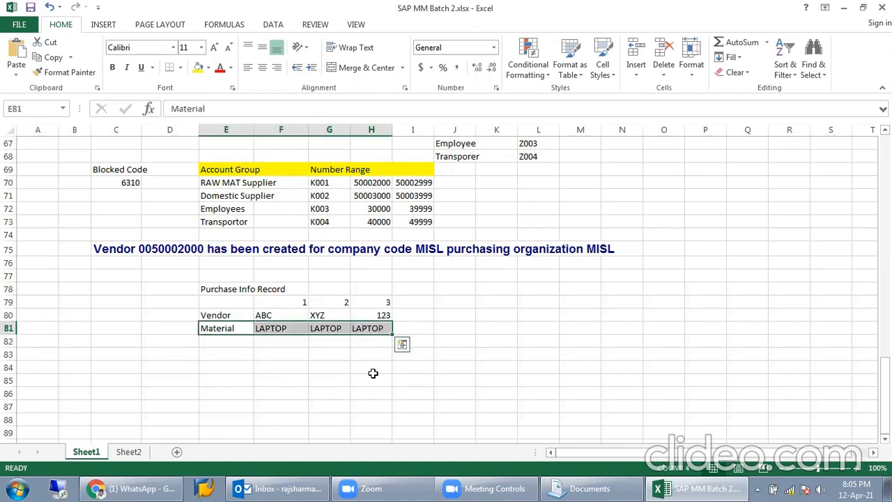
{"action": "left_click_drag", "start_coordinate": [291, 315], "coordinate": [379, 315]}
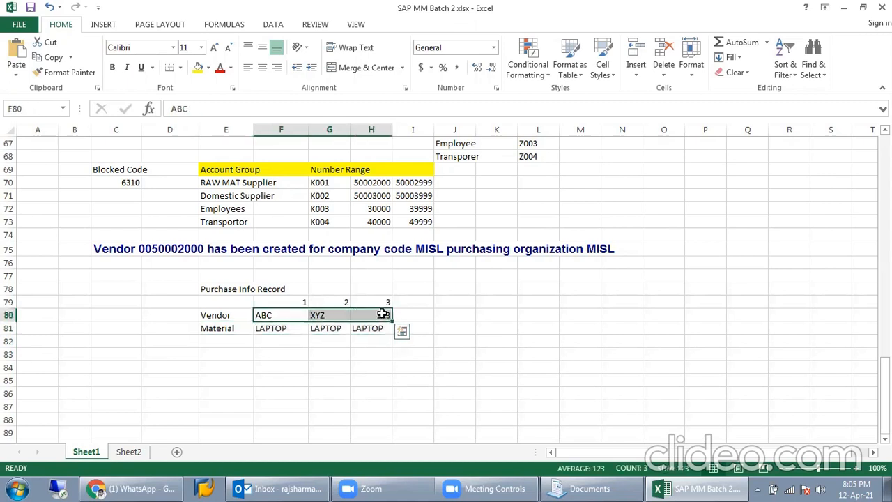
{"action": "left_click", "coordinate": [313, 363]}
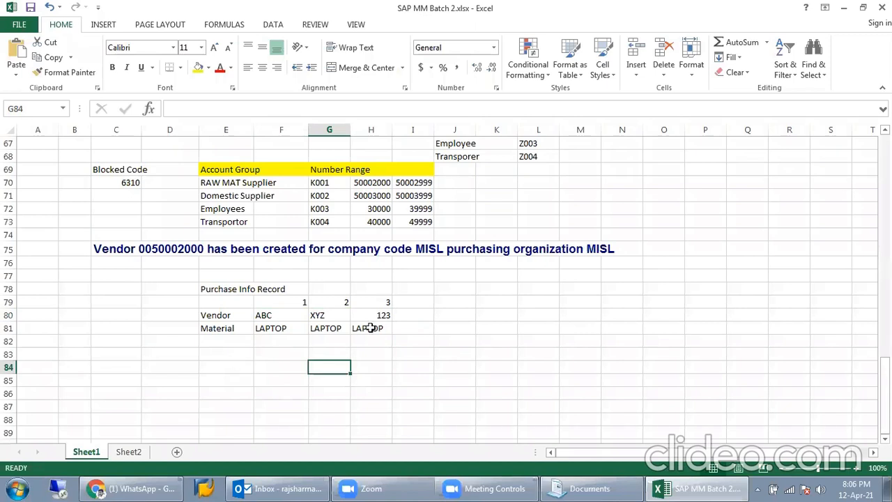
{"action": "left_click_drag", "start_coordinate": [209, 303], "coordinate": [416, 341]}
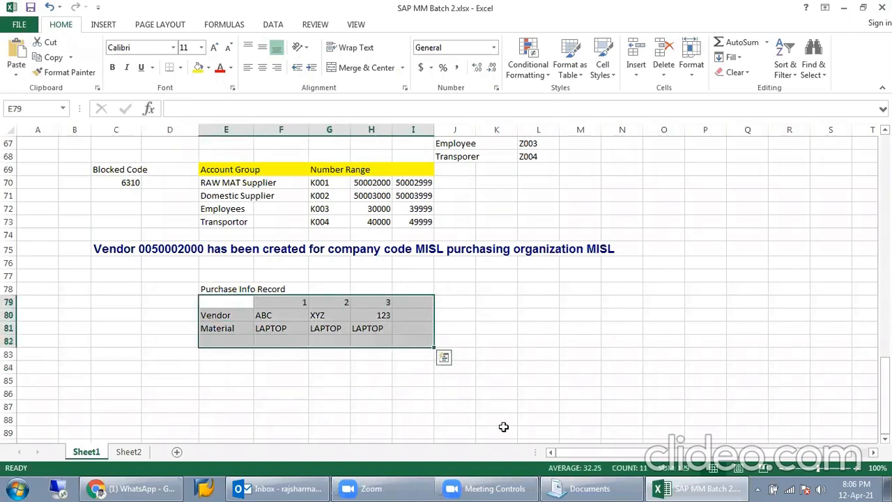
{"action": "left_click", "coordinate": [323, 380]}
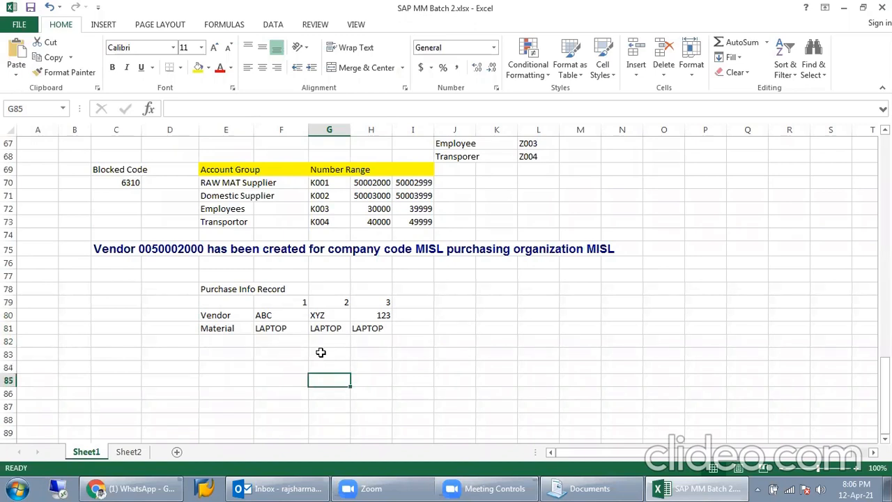
Step: Select LAPTOP and vendors ABC, XYZ and 123 individually, then the vendor row
{"action": "left_click", "coordinate": [262, 326]}
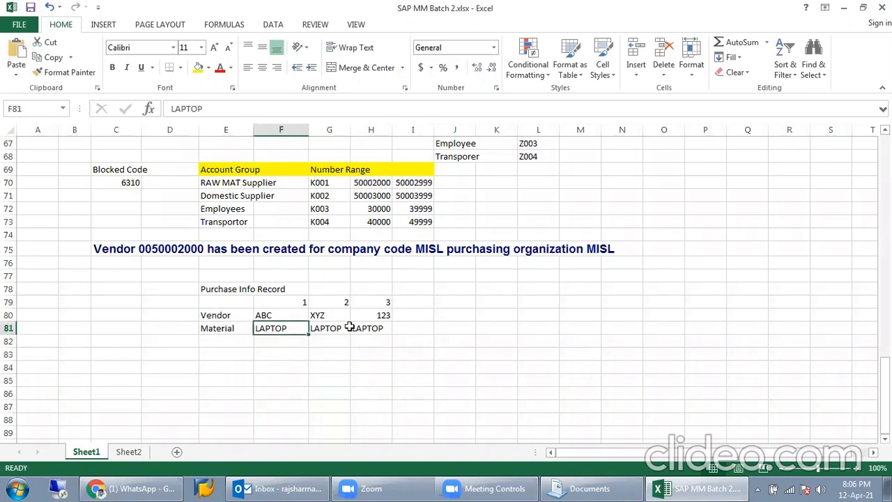
{"action": "left_click", "coordinate": [285, 316]}
{"action": "left_click", "coordinate": [341, 315]}
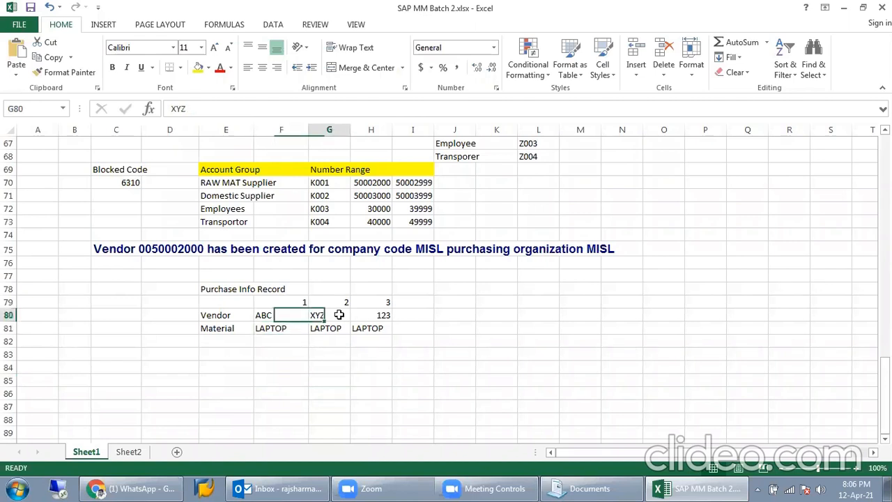
{"action": "left_click", "coordinate": [383, 316]}
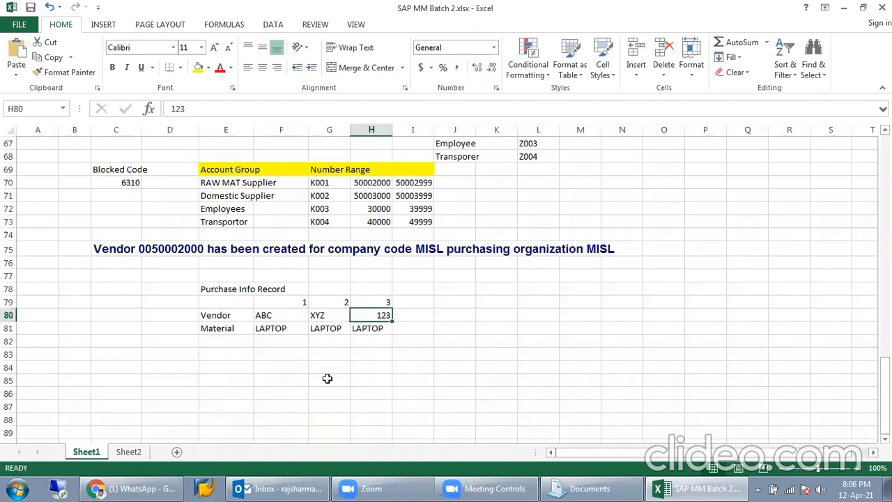
{"action": "left_click", "coordinate": [289, 341]}
{"action": "left_click_drag", "start_coordinate": [272, 314], "coordinate": [418, 315]}
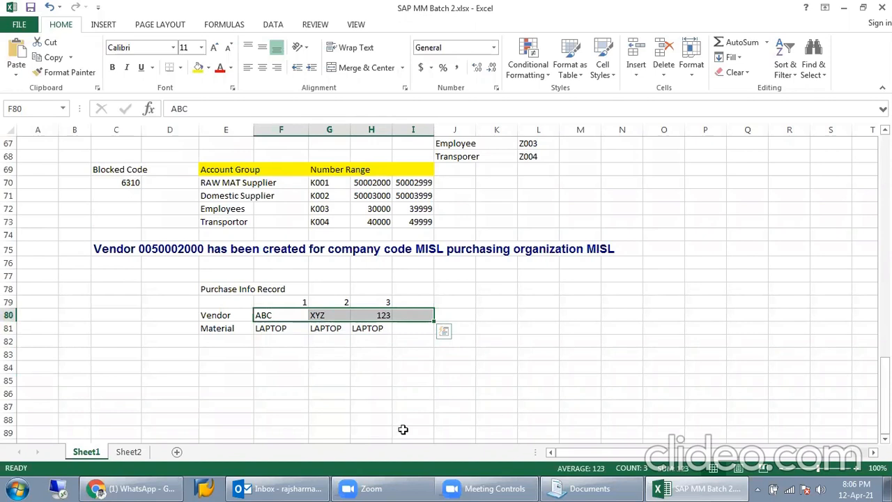
{"action": "left_click", "coordinate": [337, 357]}
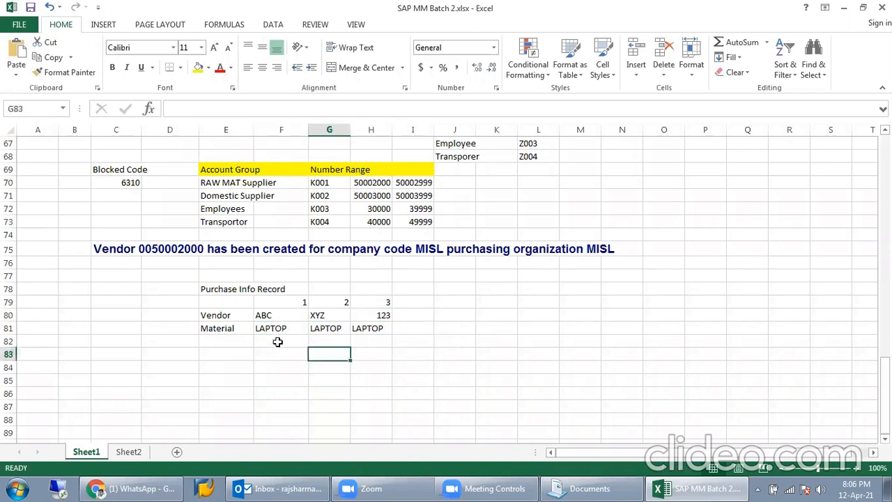
Step: Enter prices 55000 and 53000 in row 82 under vendors ABC and XYZ
{"action": "left_click", "coordinate": [275, 340]}
{"action": "type", "text": "55000"}
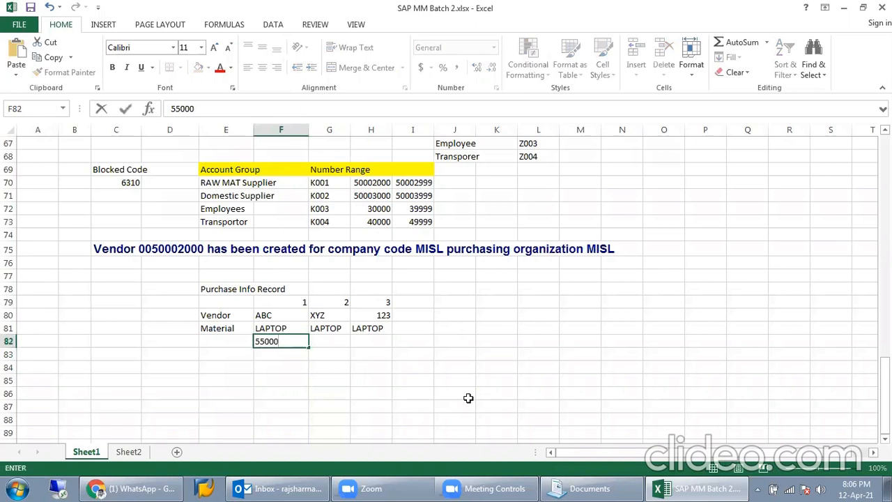
{"action": "key", "text": "Tab"}
{"action": "type", "text": "53000"}
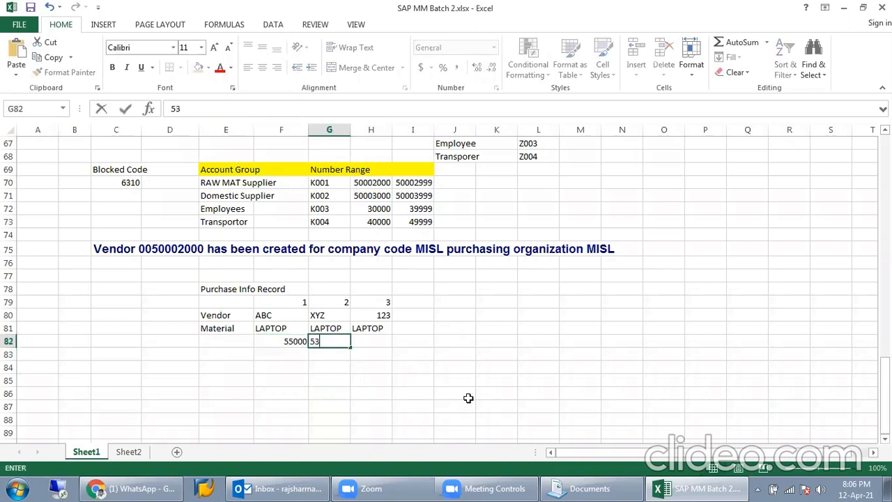
{"action": "key", "text": "Tab"}
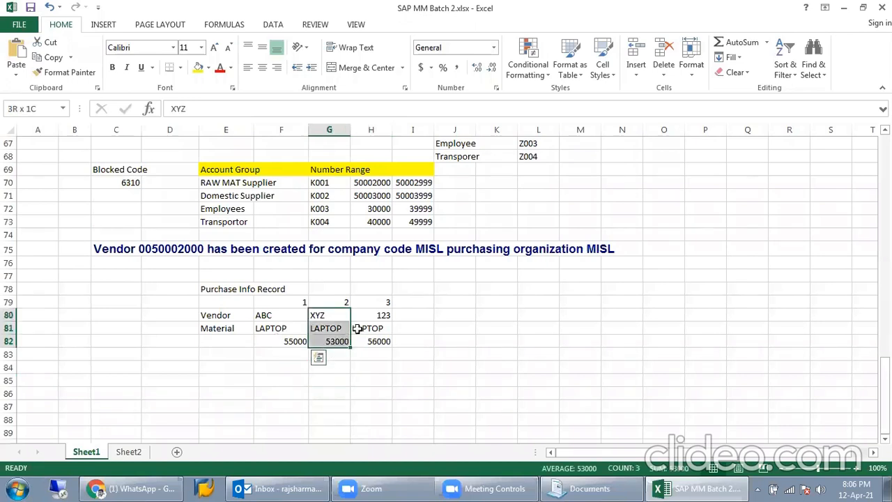
Step: Select the XYZ column, then vendor ABC, its LAPTOP material and its 55000 price
{"action": "left_click_drag", "start_coordinate": [353, 333], "coordinate": [353, 335]}
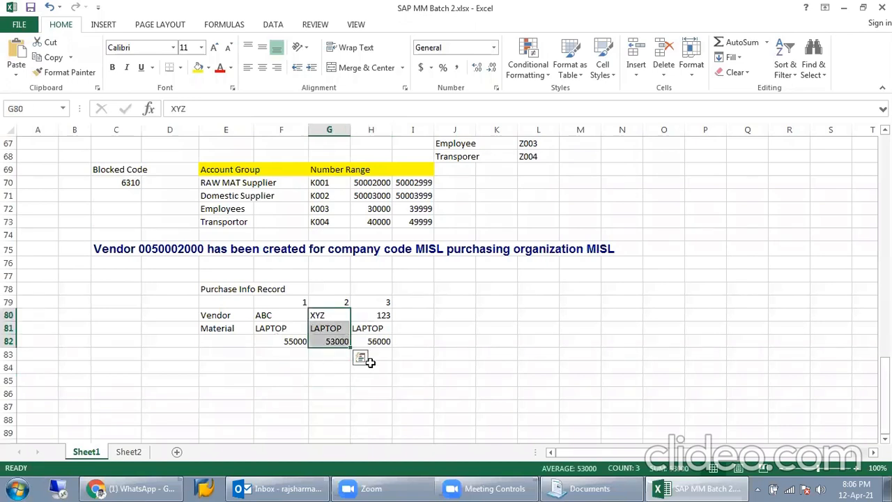
{"action": "left_click", "coordinate": [212, 357]}
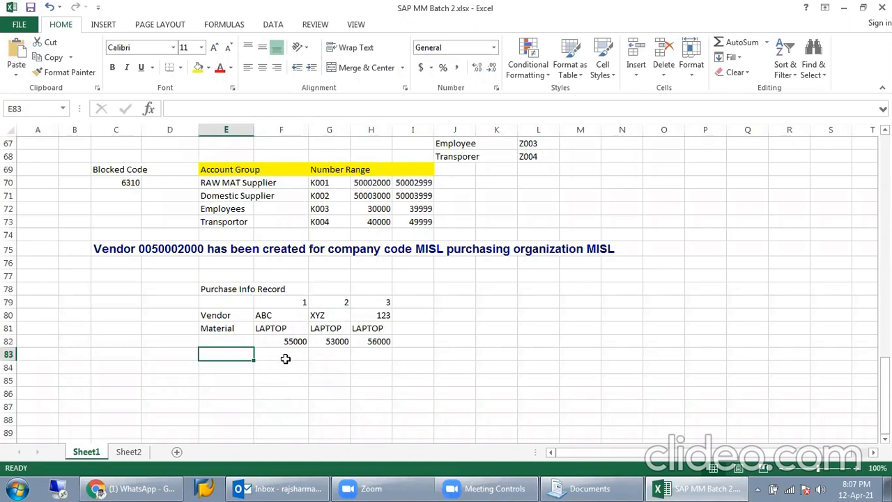
{"action": "left_click", "coordinate": [282, 314]}
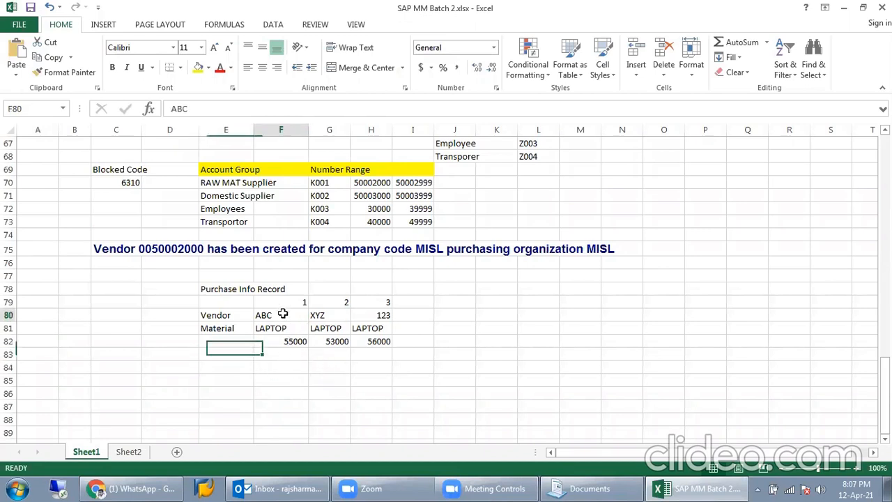
{"action": "left_click", "coordinate": [291, 328]}
{"action": "left_click", "coordinate": [292, 341]}
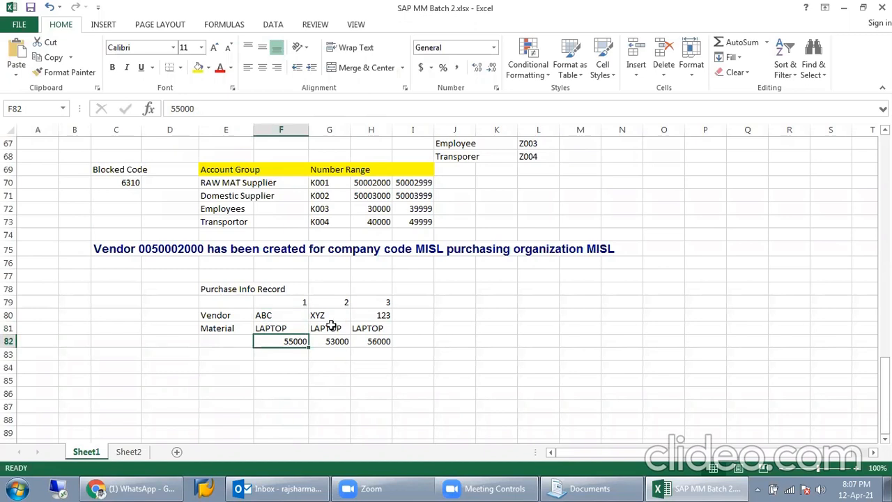
Step: Start SAP Logon and log on to the ECC NEW connection
{"action": "left_click", "coordinate": [230, 487]}
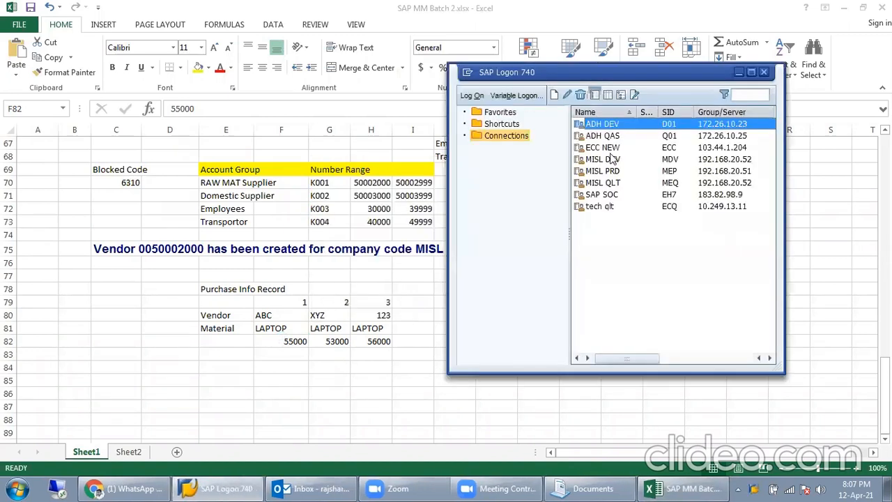
{"action": "left_click", "coordinate": [614, 149]}
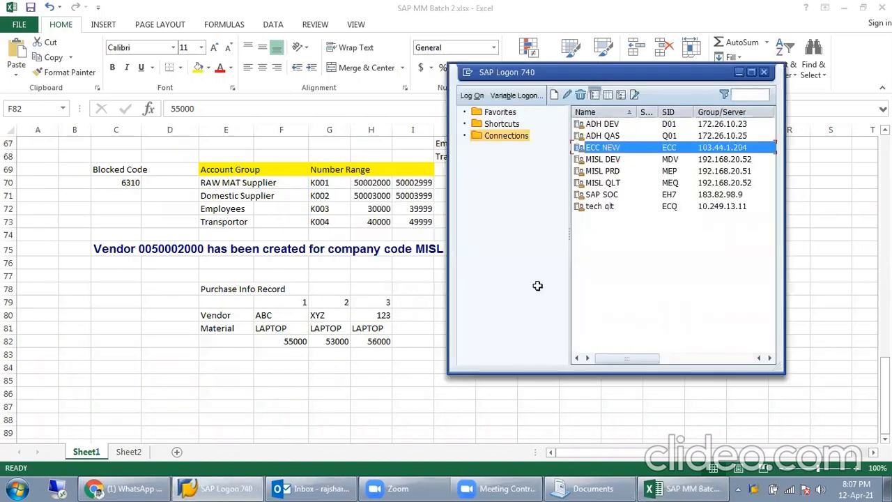
{"action": "left_click", "coordinate": [739, 72]}
Step: Enter client 810, recall past user names, then check the network connection status
{"action": "mouse_move", "coordinate": [171, 485]}
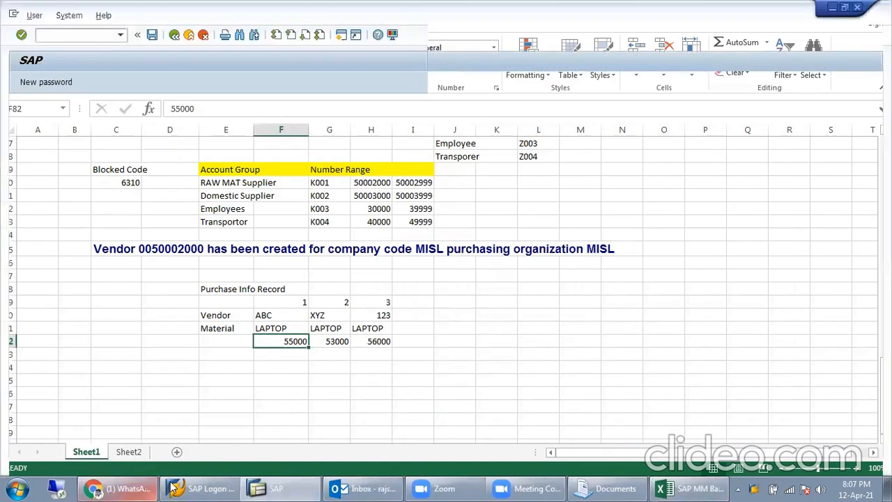
{"action": "key", "text": "shift+Tab"}
{"action": "type", "text": "810"}
{"action": "key", "text": "Tab"}
{"action": "key", "text": "BackSpace"}
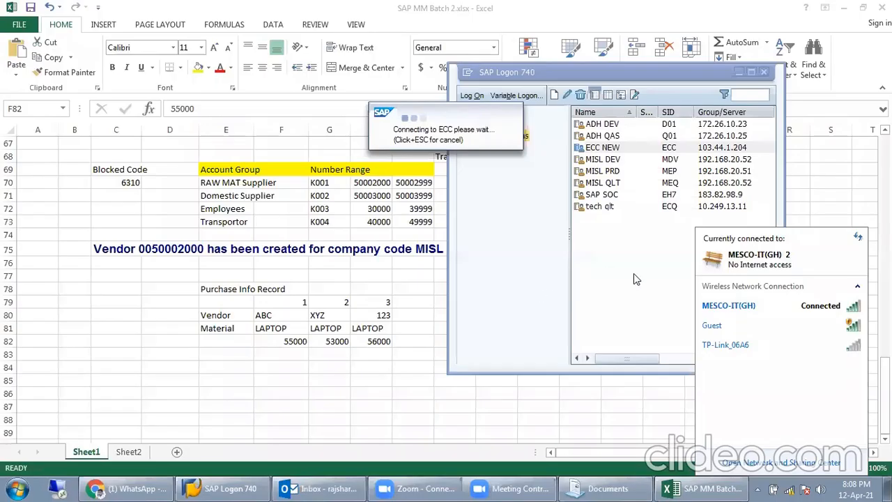
{"action": "left_click", "coordinate": [636, 279]}
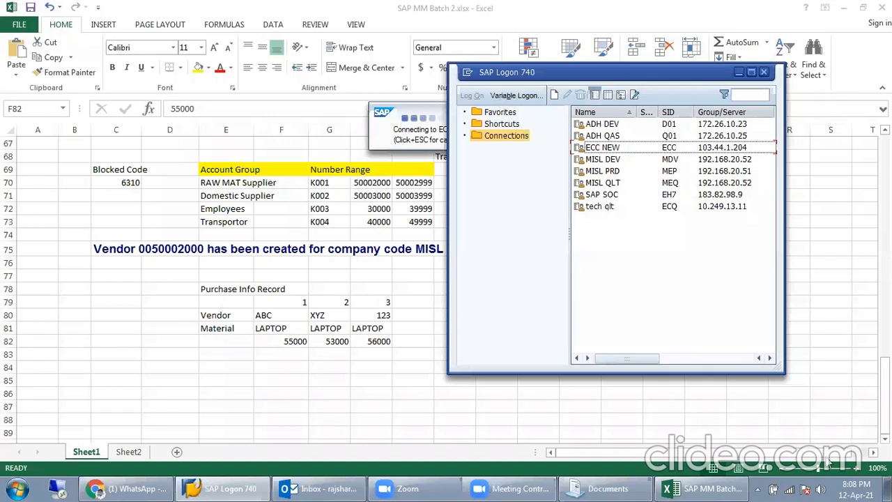
{"action": "left_click", "coordinate": [790, 489]}
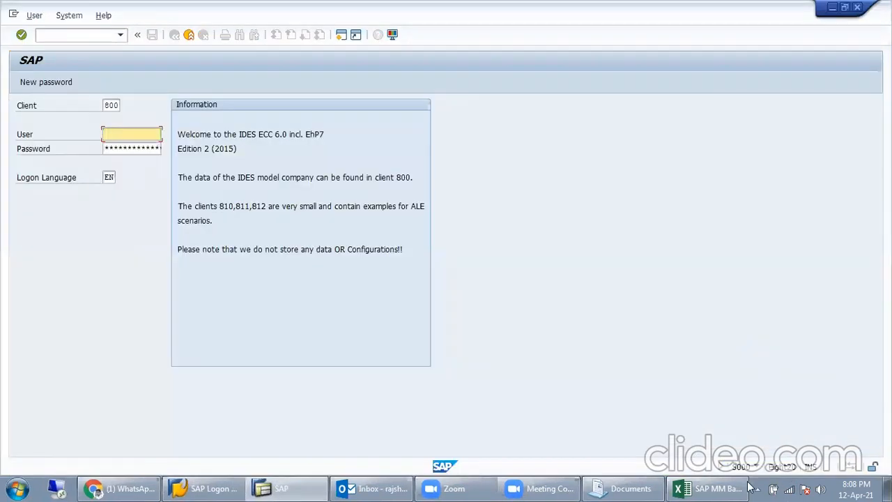
Step: Log on to client 810 with the previously used user name and the password
{"action": "left_click", "coordinate": [790, 489]}
{"action": "left_click", "coordinate": [478, 195]}
{"action": "double_click", "coordinate": [112, 105]}
{"action": "type", "text": "810"}
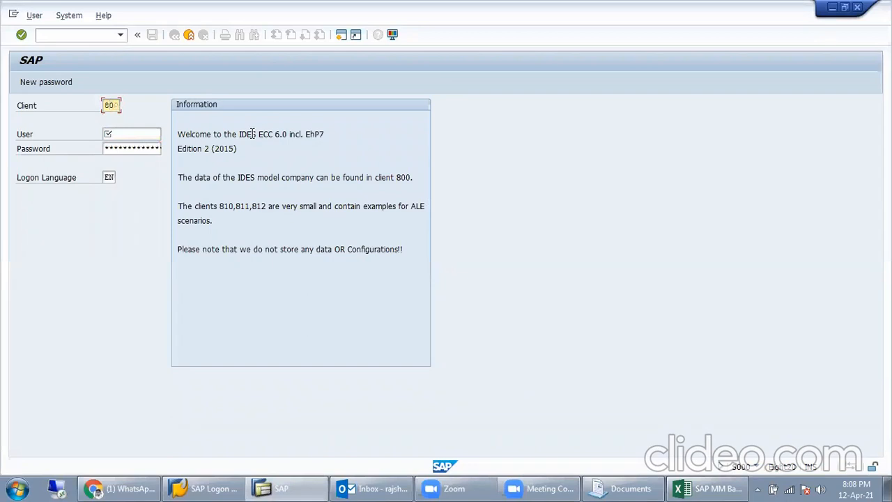
{"action": "key", "text": "Tab"}
{"action": "key", "text": "Down"}
{"action": "key", "text": "Tab"}
{"action": "type", "text": "***"}
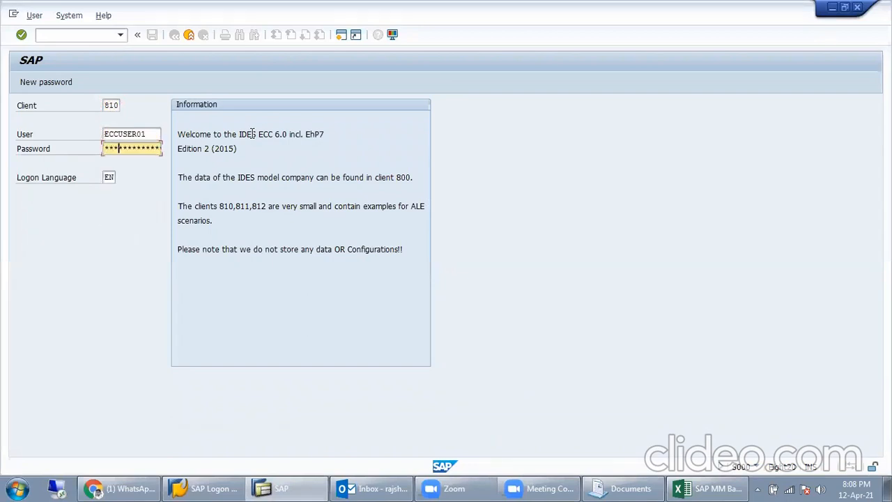
{"action": "type", "text": "*"}
{"action": "key", "text": "Return"}
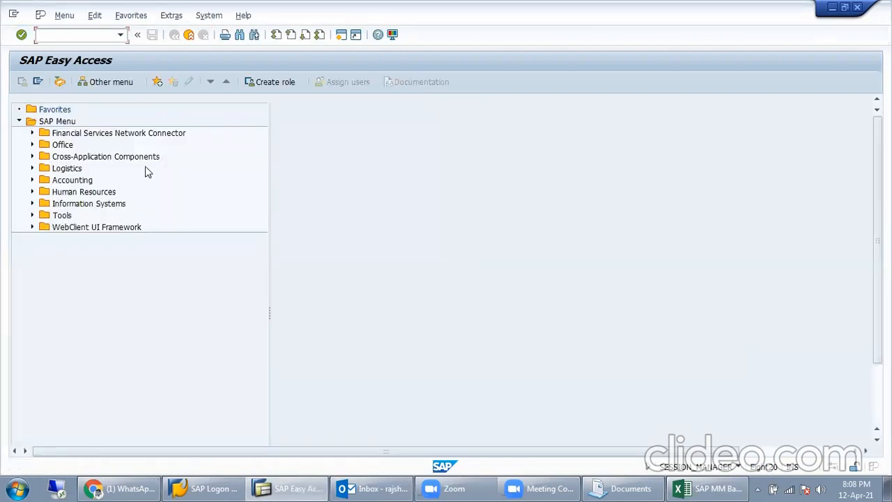
Step: Launch ME11 Create Info Record via Logistics > Materials Management > Purchasing > Master Data
{"action": "left_click", "coordinate": [32, 168]}
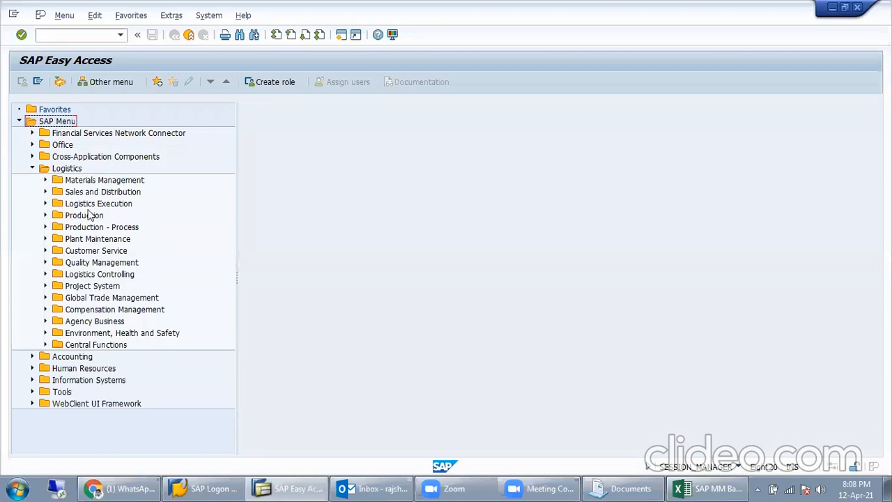
{"action": "left_click", "coordinate": [45, 180]}
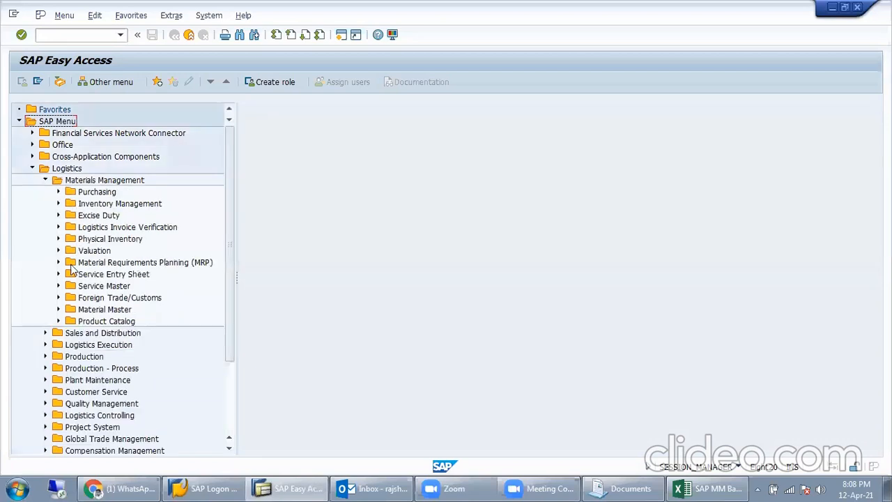
{"action": "left_click", "coordinate": [58, 191]}
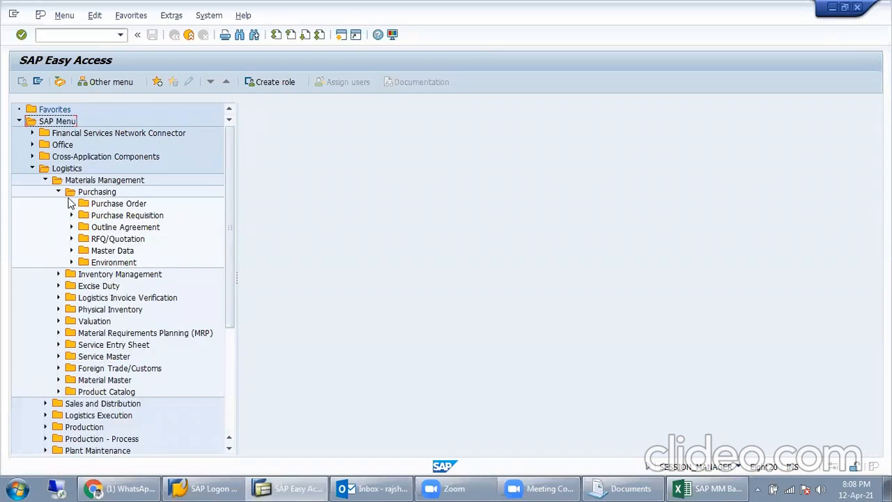
{"action": "left_click", "coordinate": [71, 250]}
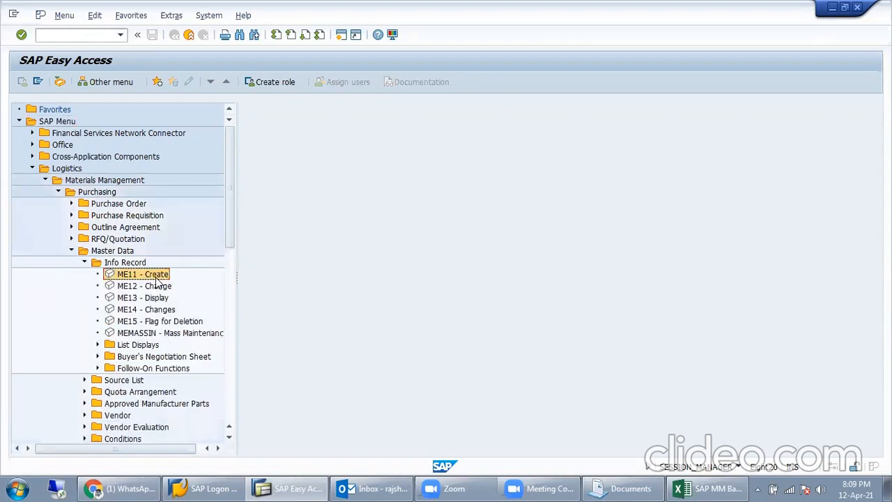
{"action": "double_click", "coordinate": [146, 275]}
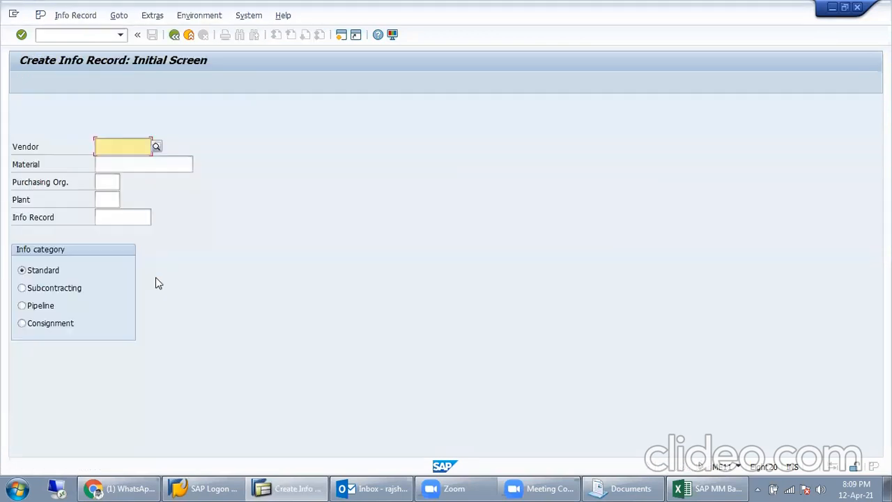
Step: Go over the initial screen fields, then enter vendor 910 and move to Material
{"action": "left_click", "coordinate": [134, 165]}
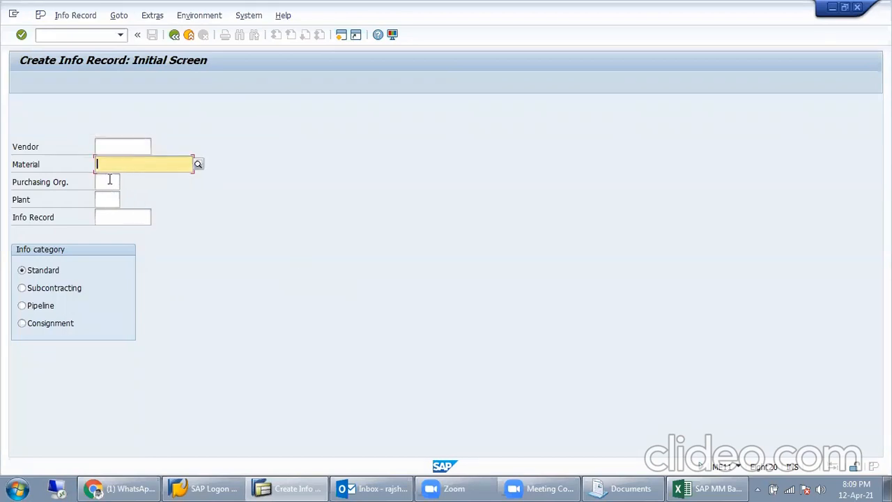
{"action": "left_click", "coordinate": [109, 181]}
{"action": "left_click", "coordinate": [108, 200]}
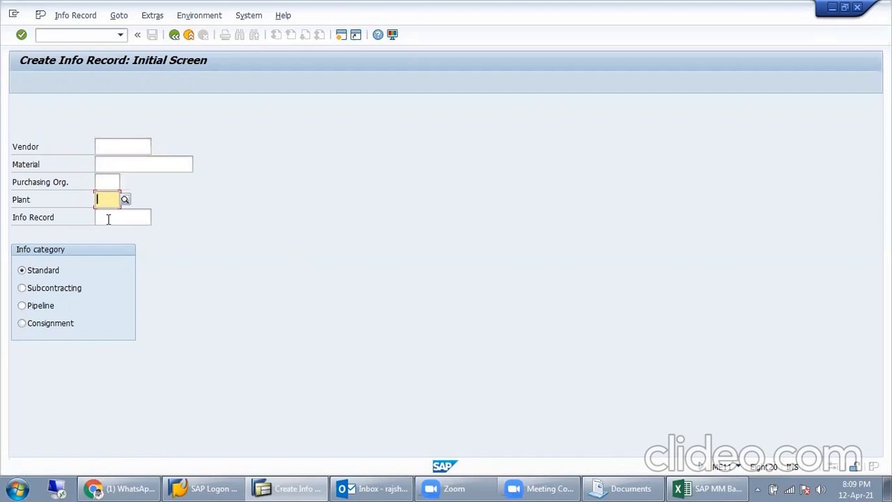
{"action": "left_click", "coordinate": [108, 219]}
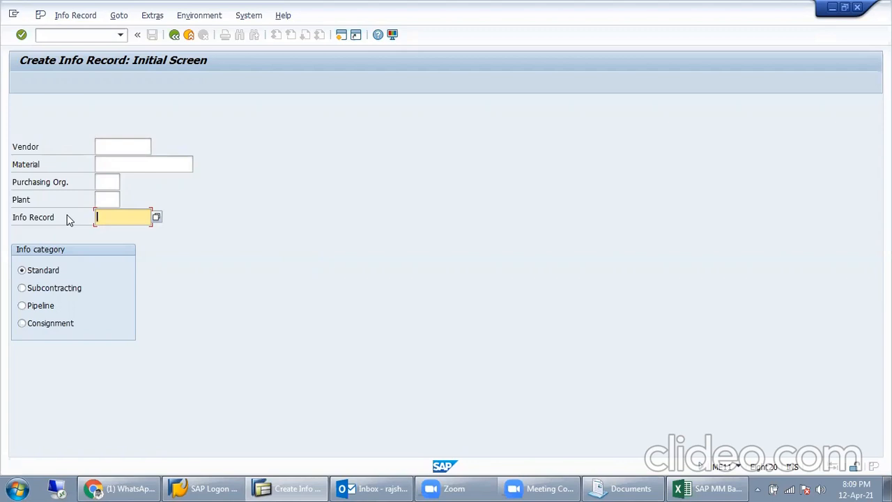
{"action": "left_click", "coordinate": [113, 144]}
{"action": "type", "text": "910"}
{"action": "key", "text": "Return"}
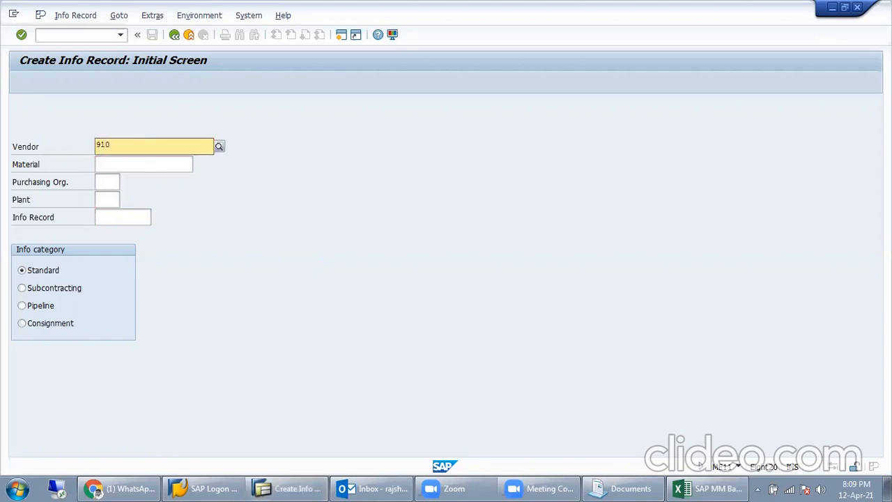
{"action": "left_click", "coordinate": [133, 176]}
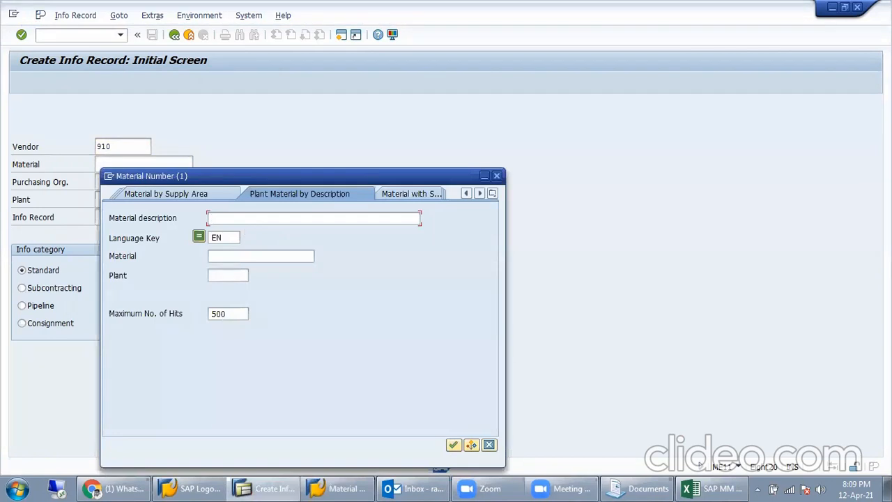
Step: Find material 786018 by searching laptop* at plant MISL and select it
{"action": "type", "text": "laptop*"}
{"action": "key", "text": "Tab"}
{"action": "key", "text": "Tab"}
{"action": "key", "text": "Tab"}
{"action": "type", "text": "misl"}
{"action": "key", "text": "Return"}
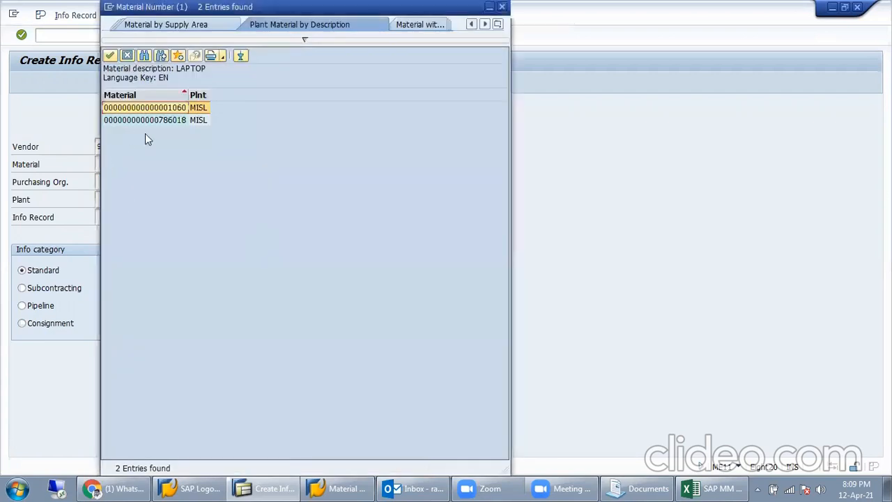
{"action": "left_click", "coordinate": [167, 121]}
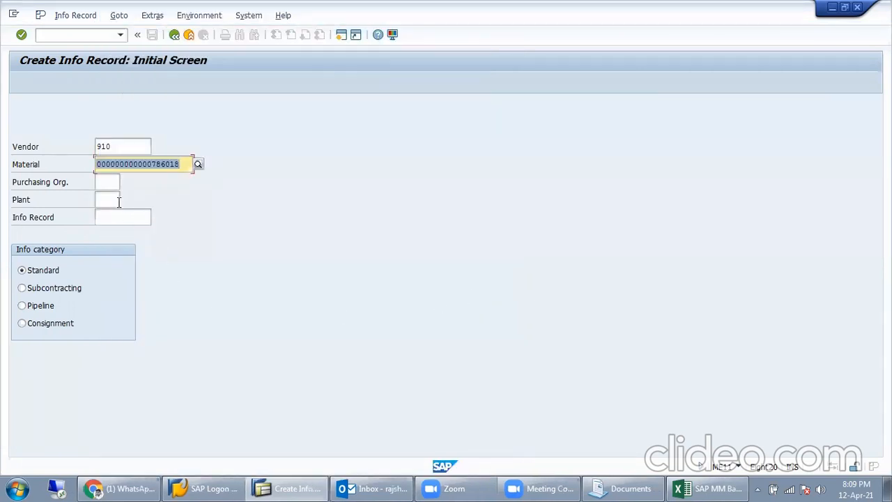
{"action": "left_click", "coordinate": [119, 200]}
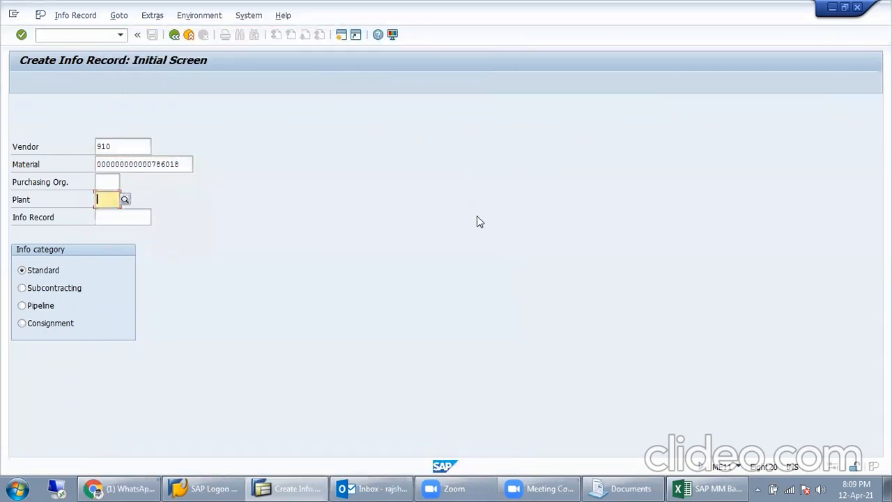
Step: Enter plant MISL, choosing it from the suggestions
{"action": "type", "text": "MISL"}
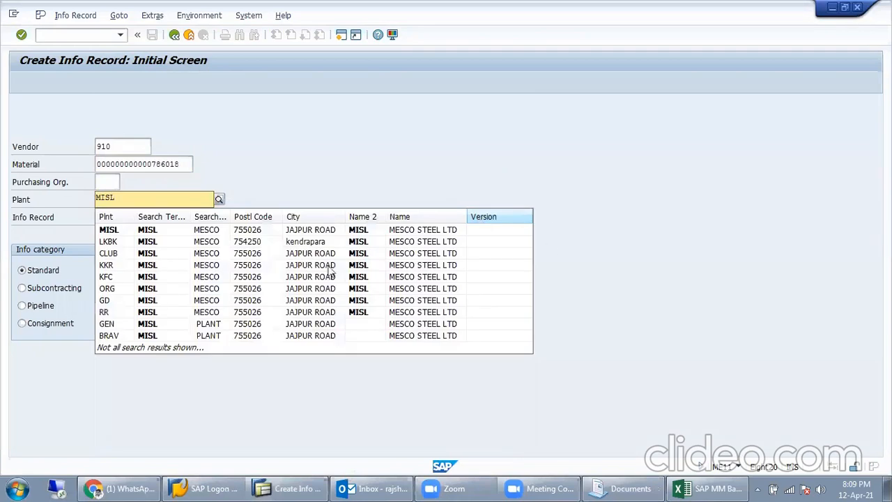
{"action": "left_click", "coordinate": [288, 230]}
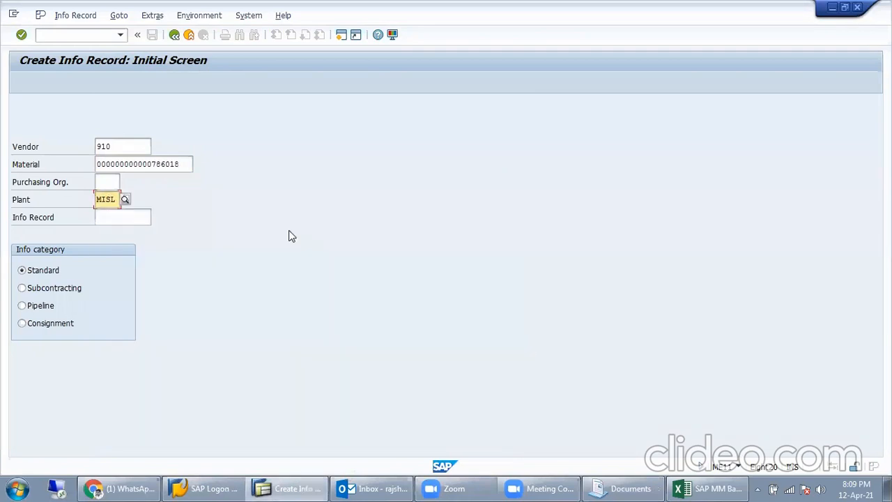
{"action": "left_click", "coordinate": [133, 218]}
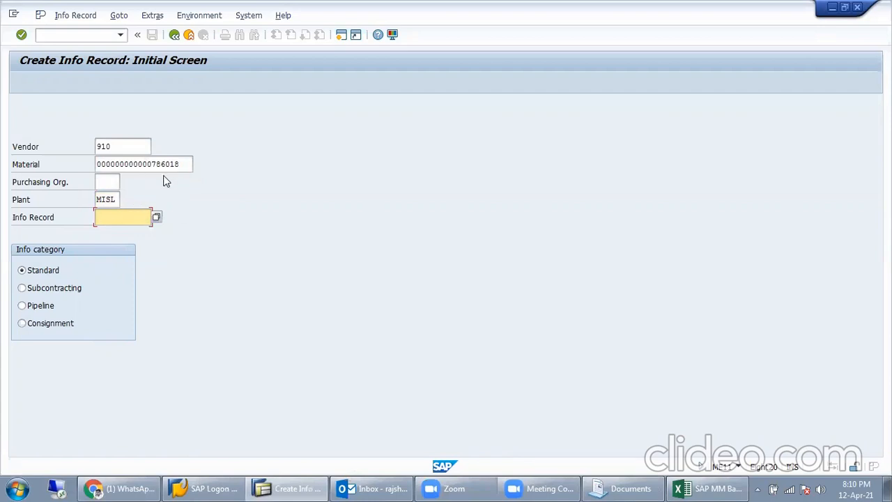
Step: Try the Subcontracting, Pipeline and Consignment info categories, then keep Standard
{"action": "left_click", "coordinate": [50, 271]}
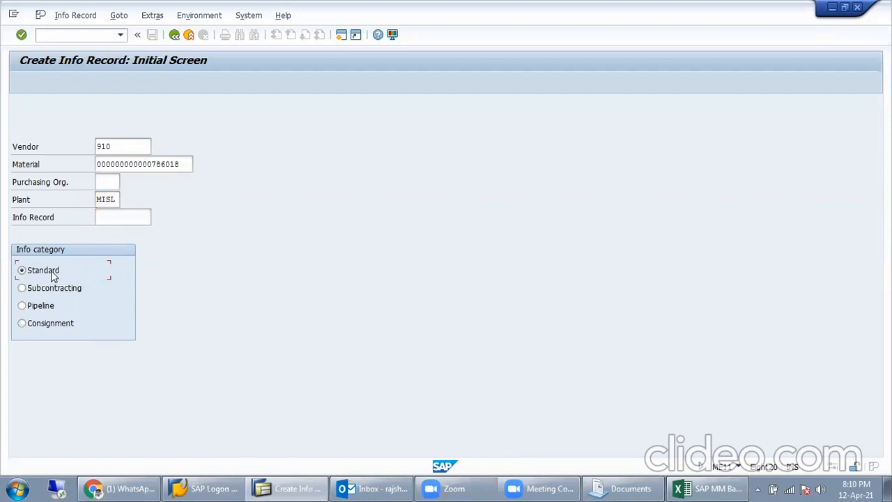
{"action": "left_click", "coordinate": [58, 293]}
{"action": "left_click", "coordinate": [52, 310]}
{"action": "left_click", "coordinate": [50, 328]}
{"action": "left_click", "coordinate": [53, 268]}
{"action": "left_click", "coordinate": [54, 291]}
{"action": "left_click", "coordinate": [50, 276]}
Step: Enter purchasing organization MISL and proceed to the General Data screen
{"action": "key", "text": "Return"}
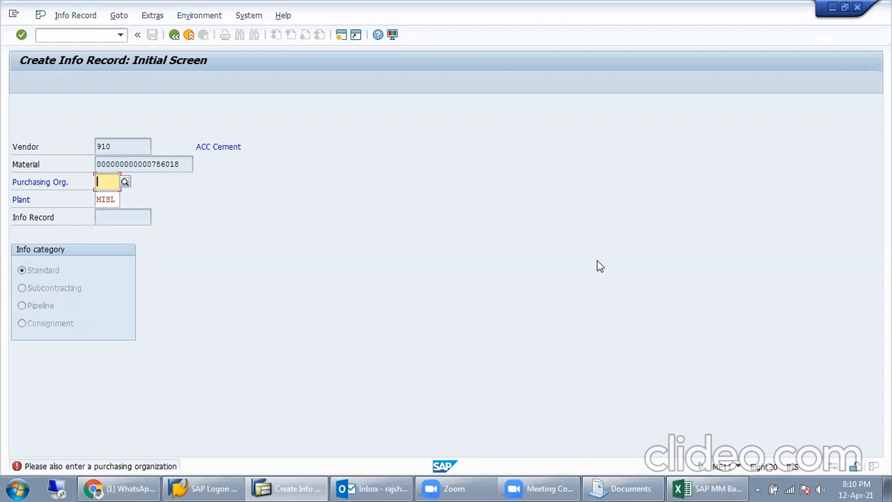
{"action": "type", "text": "MI"}
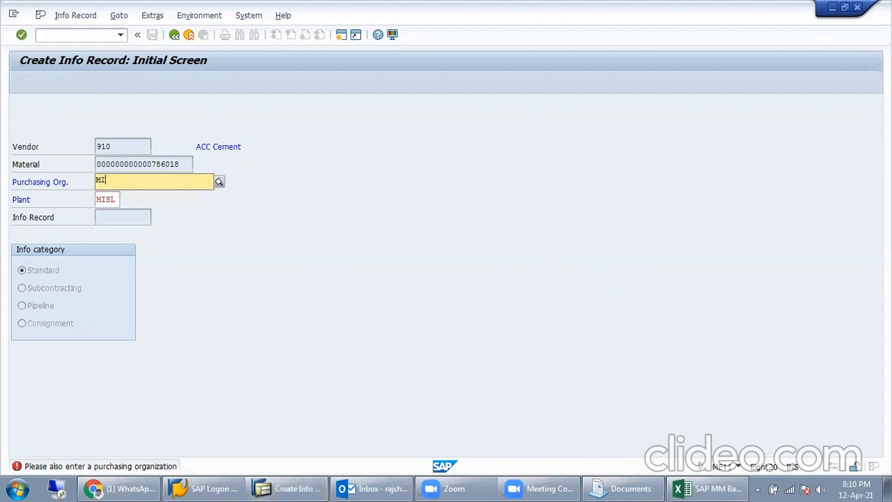
{"action": "type", "text": "SL"}
{"action": "key", "text": "Return"}
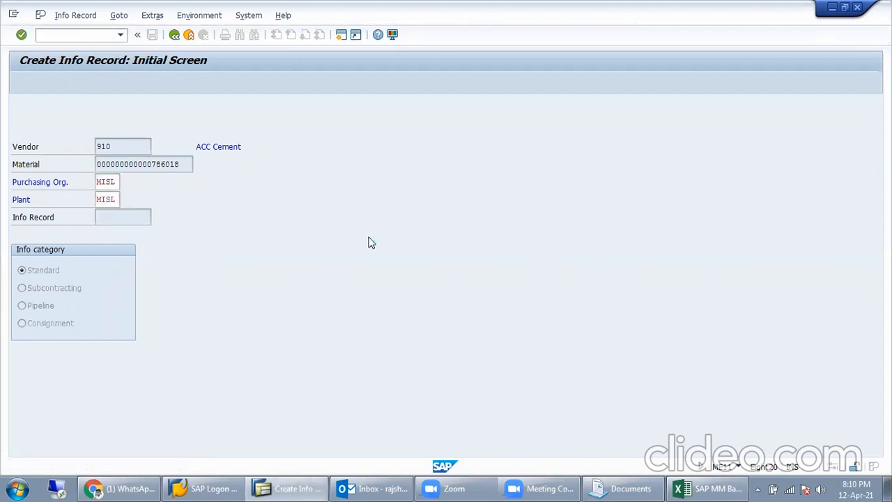
{"action": "key", "text": "Return"}
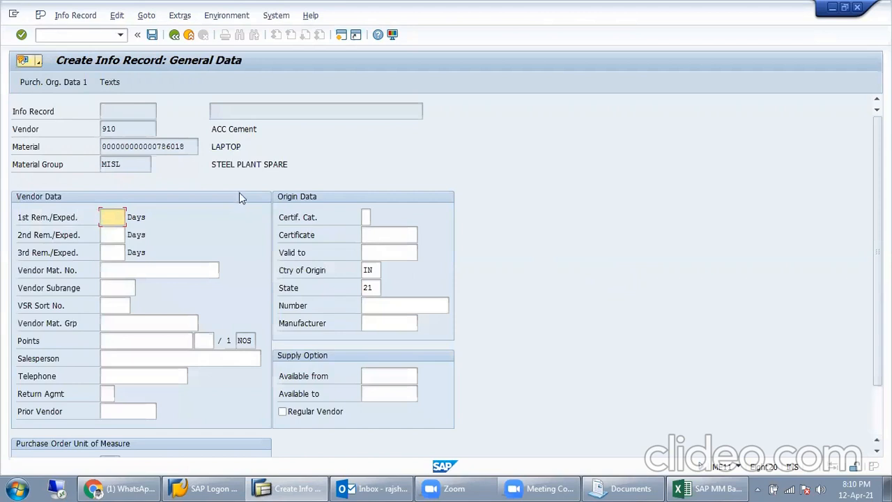
{"action": "left_click", "coordinate": [237, 146]}
{"action": "left_click", "coordinate": [245, 128]}
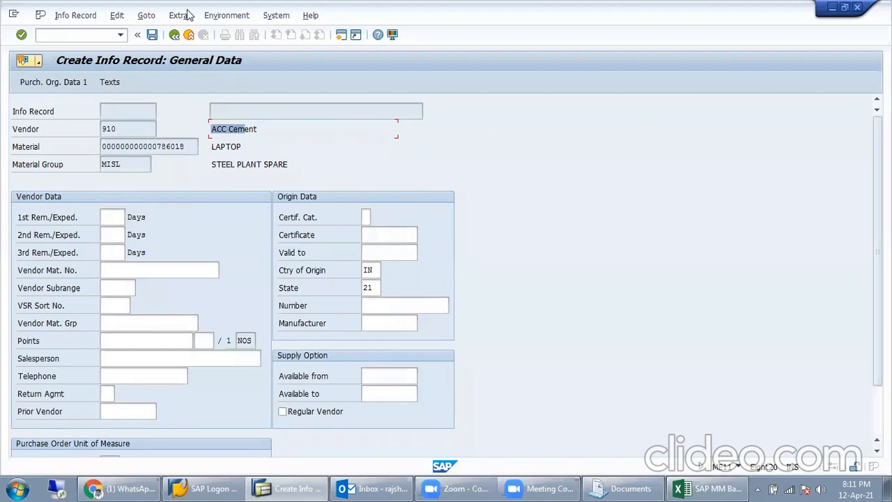
{"action": "left_click", "coordinate": [121, 217]}
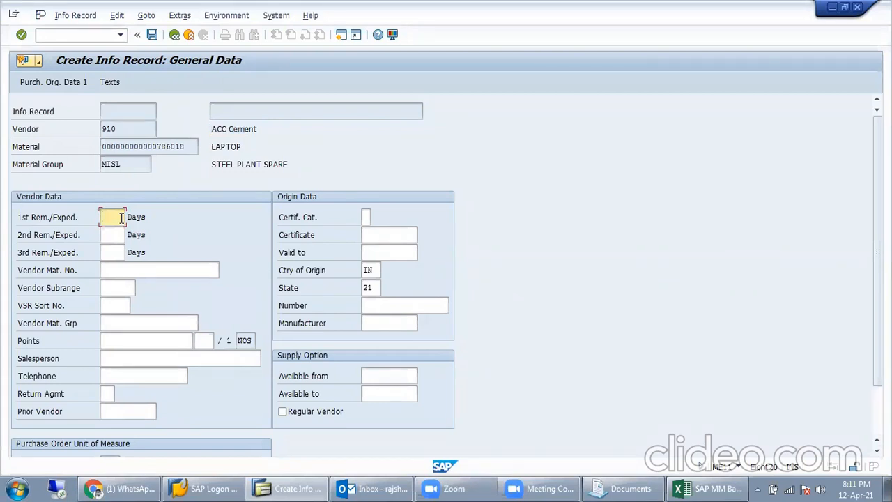
{"action": "left_click_drag", "start_coordinate": [145, 163], "coordinate": [100, 162]}
{"action": "left_click_drag", "start_coordinate": [190, 146], "coordinate": [91, 149]}
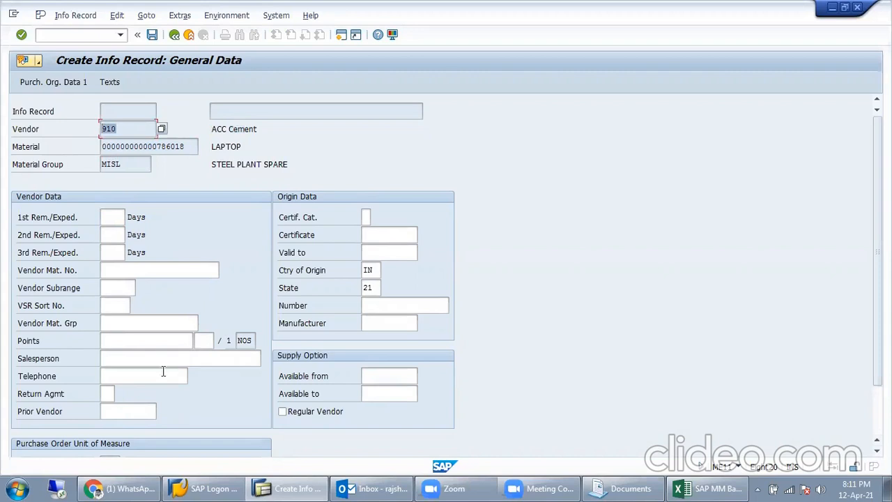
{"action": "left_click", "coordinate": [117, 321]}
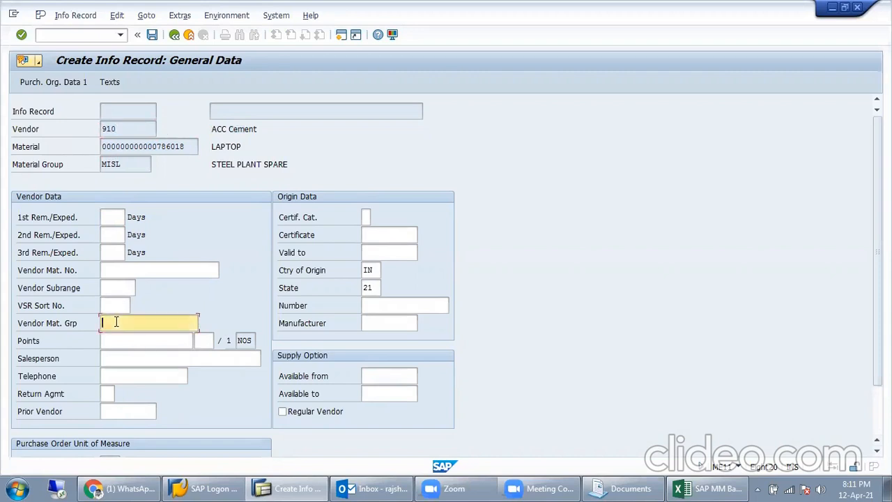
{"action": "scroll", "coordinate": [116, 392], "scroll_direction": "down", "scroll_amount": 3}
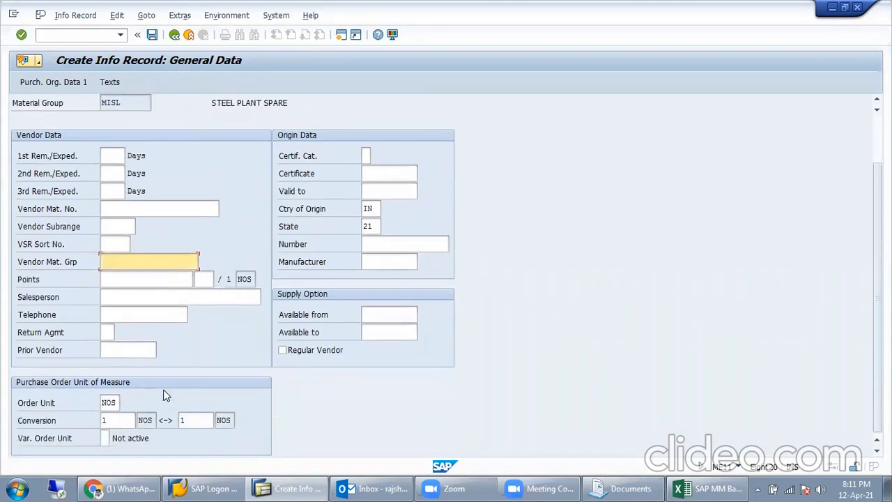
{"action": "left_click", "coordinate": [388, 248]}
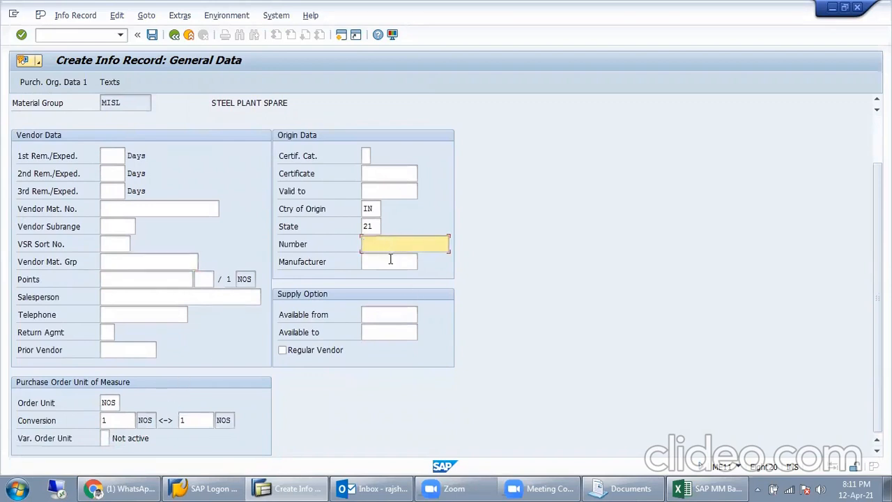
{"action": "left_click", "coordinate": [392, 261]}
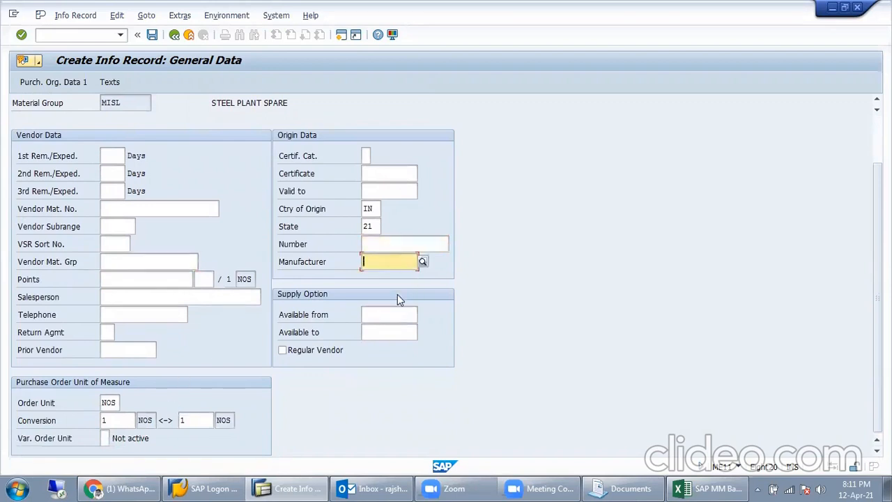
Step: Set manufacturer 100000 from a DELL search, then check order unit NOS and conversion
{"action": "type", "text": "DELL"}
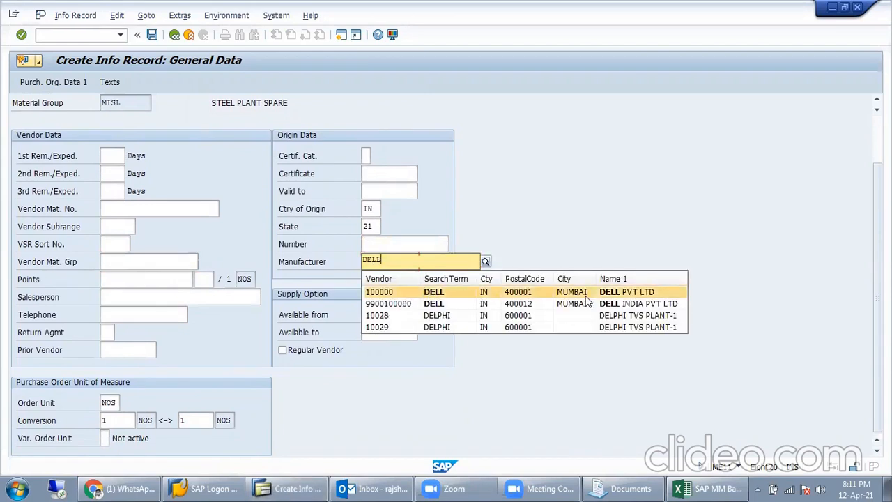
{"action": "key", "text": "Return"}
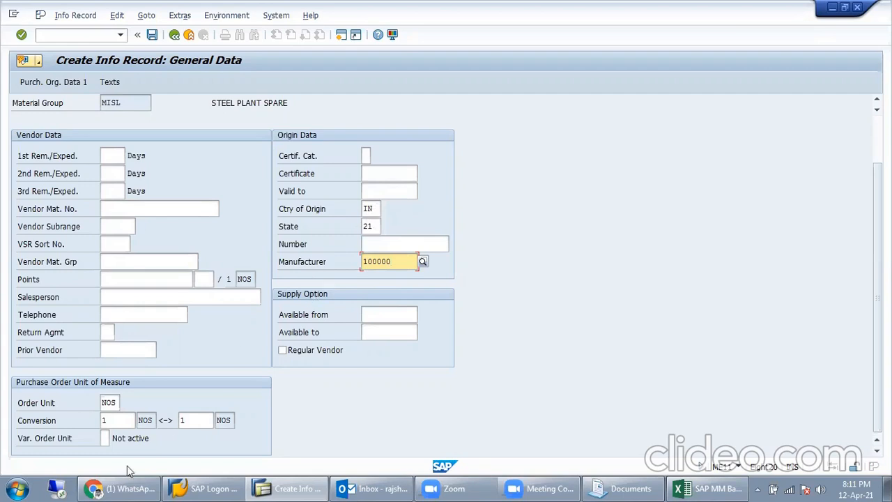
{"action": "double_click", "coordinate": [108, 404]}
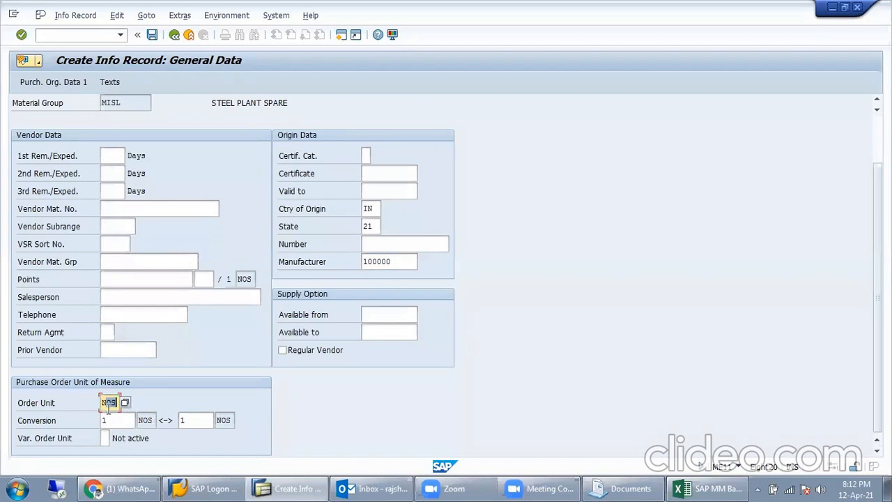
{"action": "left_click", "coordinate": [108, 402]}
{"action": "left_click", "coordinate": [106, 420]}
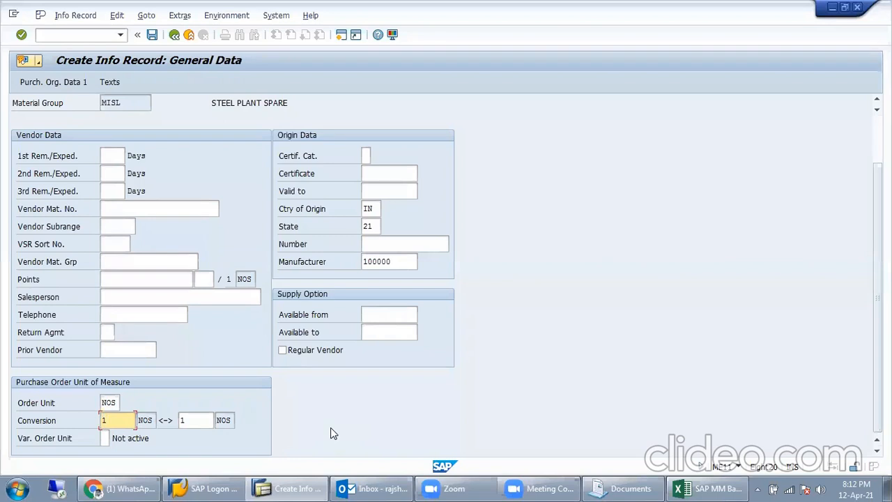
Step: Write the Info Memo text 'LAPTOP 15inch, 1TB HDD, 6GB RAM, 2.4Ghz' for the info record
{"action": "left_click", "coordinate": [108, 81]}
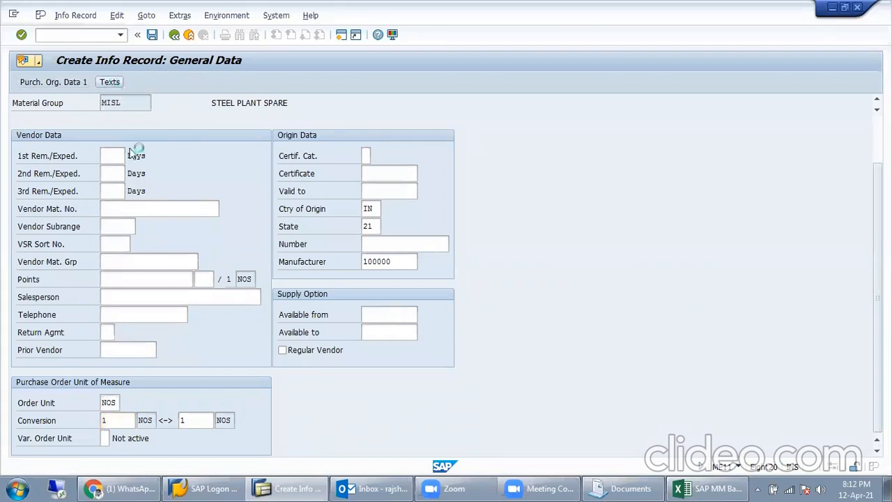
{"action": "left_click", "coordinate": [205, 271]}
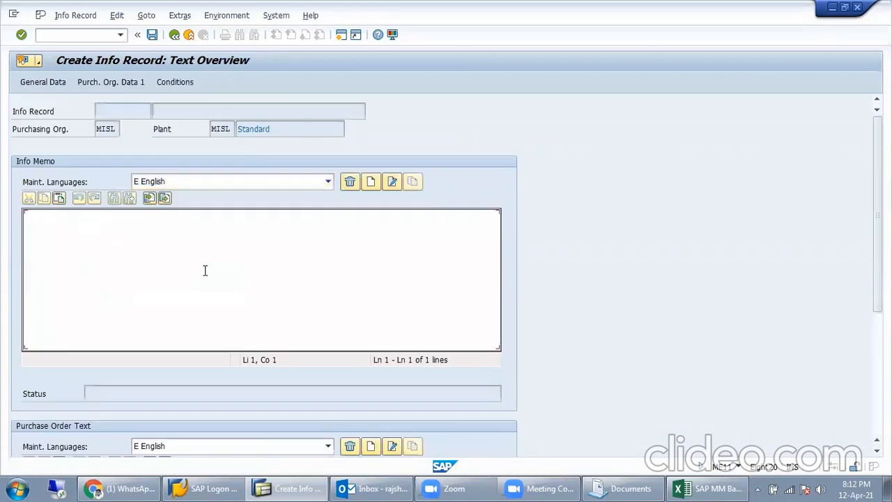
{"action": "type", "text": "LAPTO"}
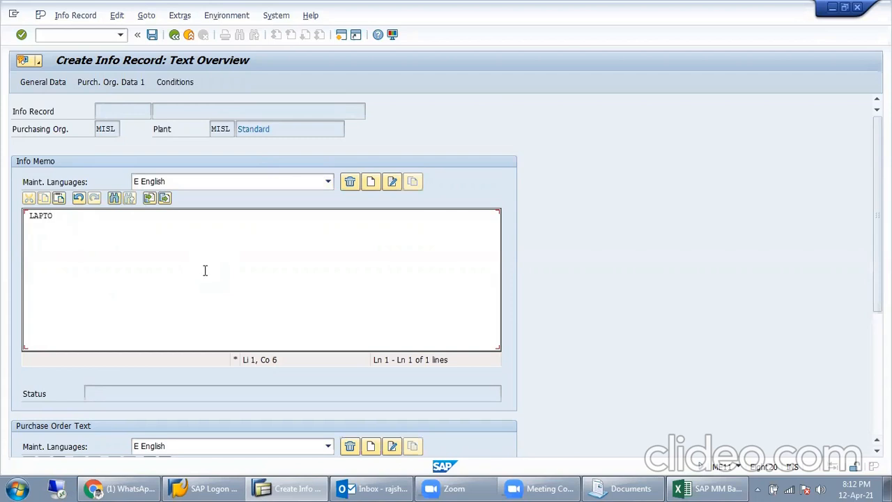
{"action": "type", "text": "P 15inch, 1TB HDD, 6GB "}
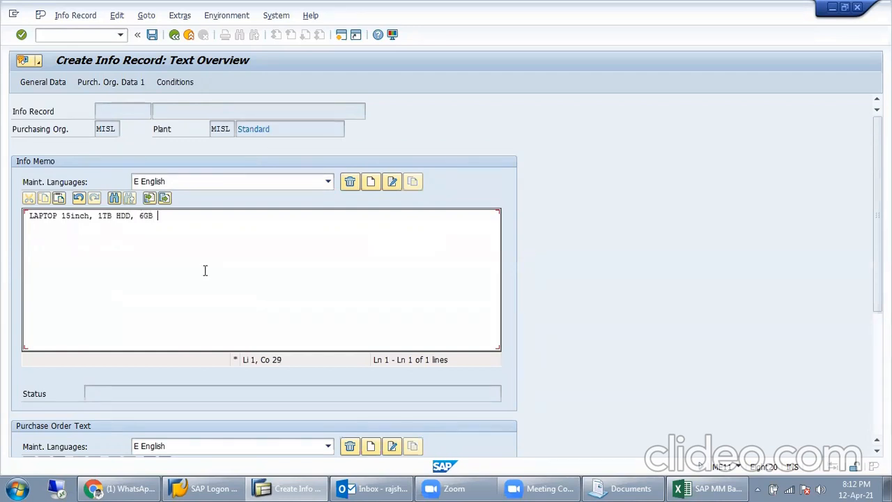
{"action": "type", "text": "RAM, 2.4Ghz"}
{"action": "left_click", "coordinate": [127, 82]}
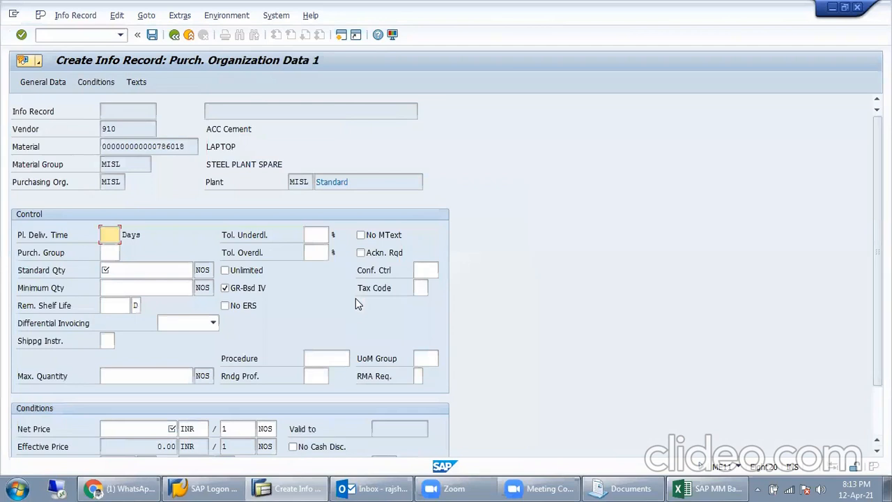
Step: Set the planned delivery time to 7 days
{"action": "left_click", "coordinate": [140, 273]}
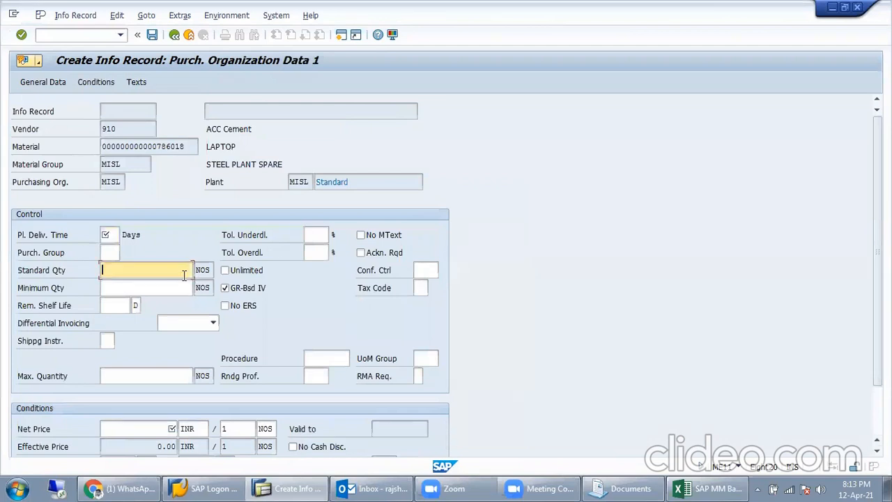
{"action": "left_click", "coordinate": [114, 238]}
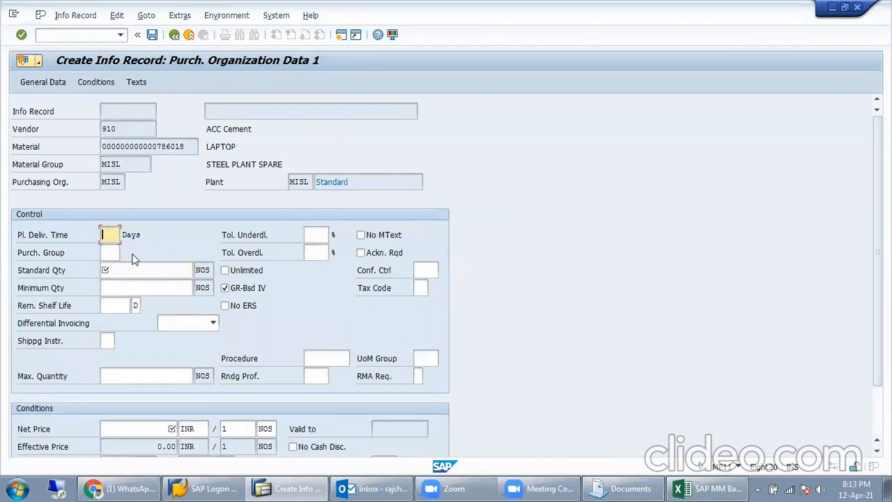
{"action": "left_click", "coordinate": [115, 271]}
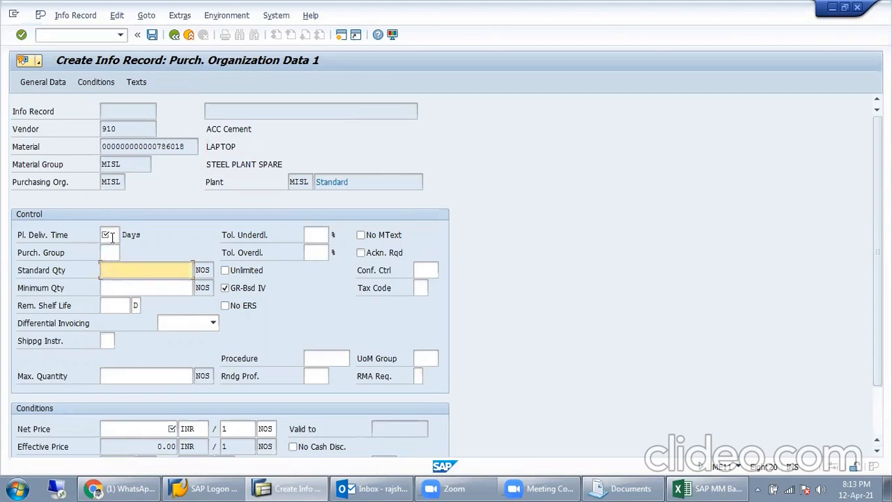
{"action": "left_click", "coordinate": [111, 236]}
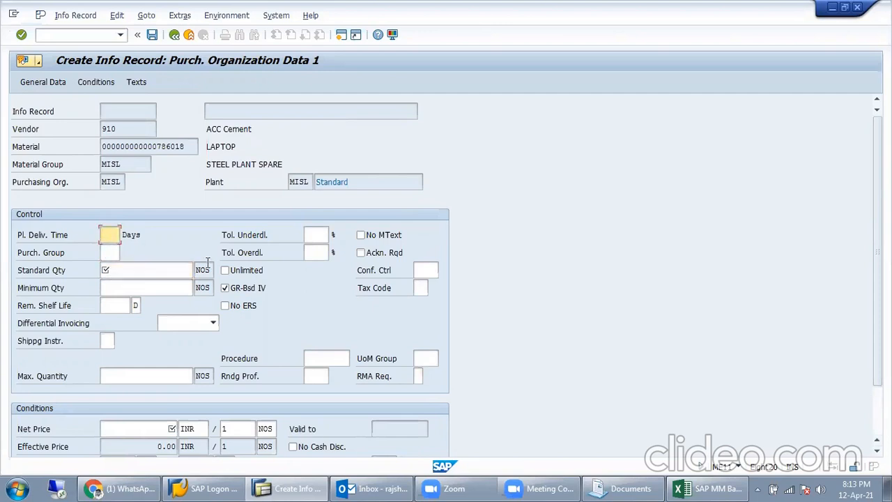
{"action": "type", "text": "7"}
{"action": "double_click", "coordinate": [103, 235]}
{"action": "double_click", "coordinate": [132, 129]}
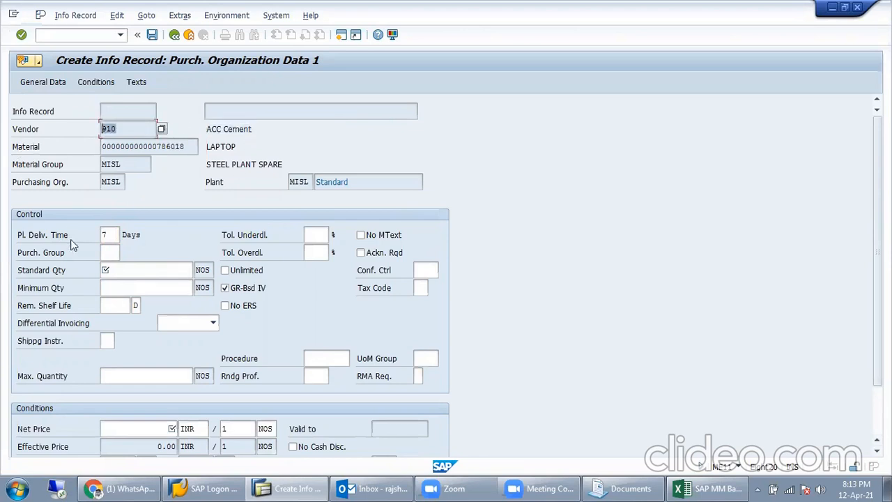
{"action": "double_click", "coordinate": [114, 235]}
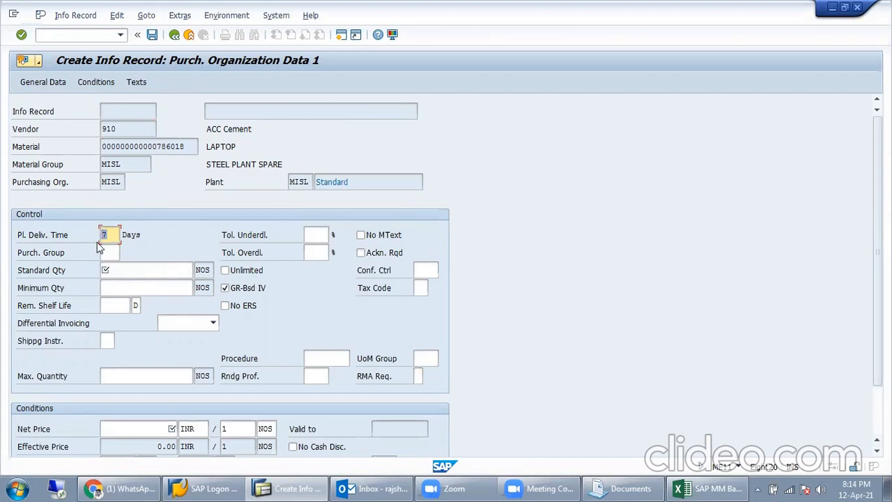
{"action": "left_click", "coordinate": [107, 235]}
Step: Enter standard quantity 10 and minimum quantity 1
{"action": "left_click", "coordinate": [126, 272]}
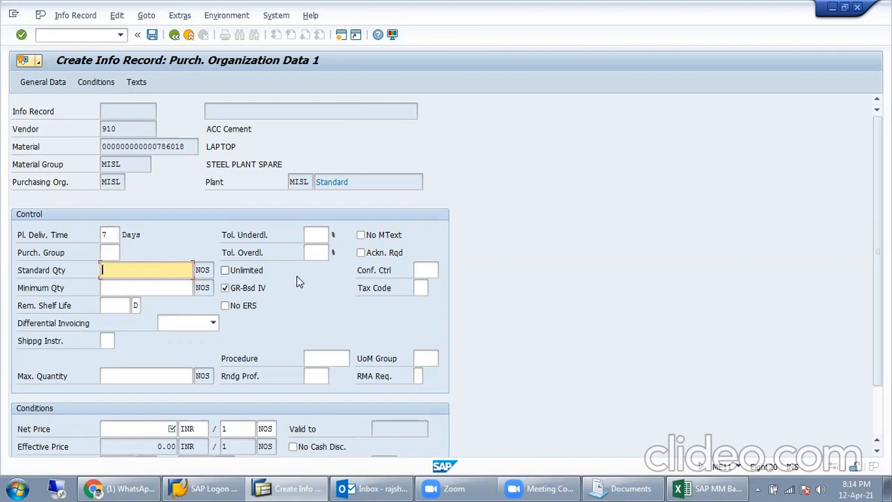
{"action": "type", "text": "10"}
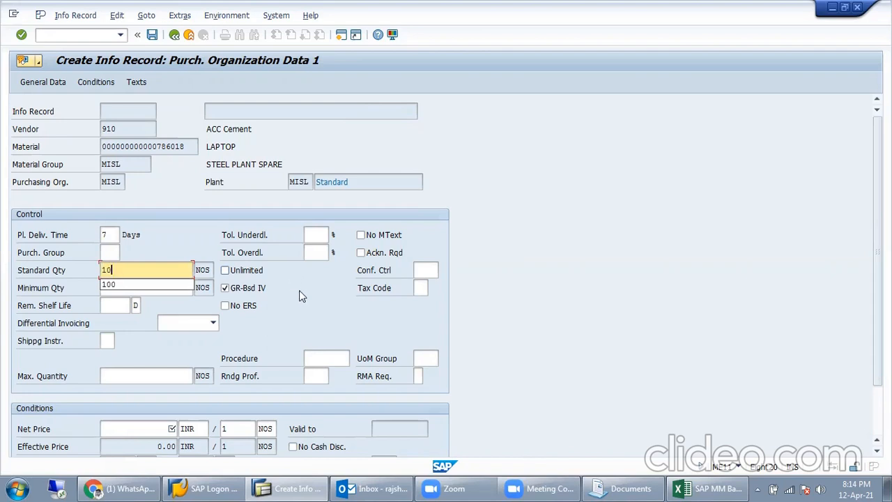
{"action": "left_click", "coordinate": [299, 290]}
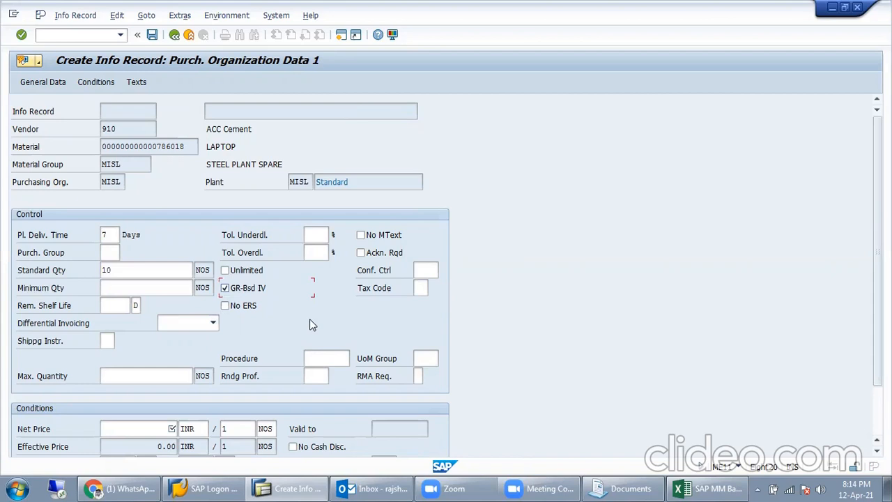
{"action": "left_click", "coordinate": [139, 273]}
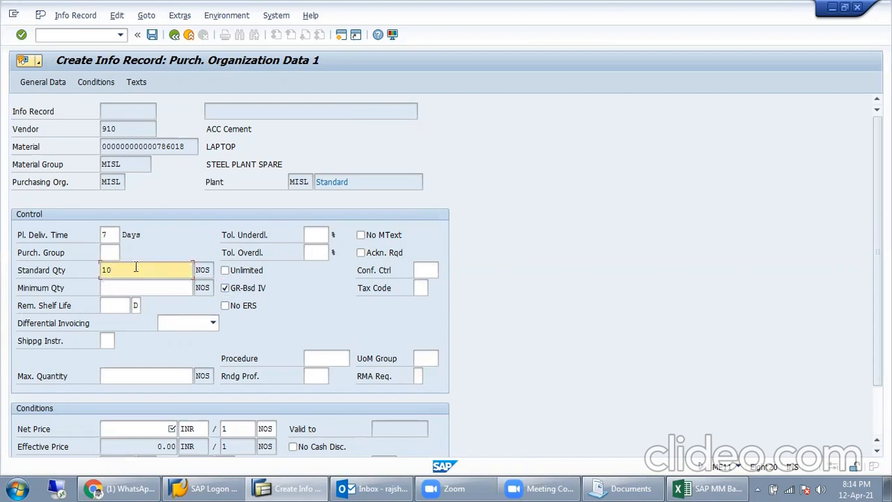
{"action": "left_click", "coordinate": [136, 290]}
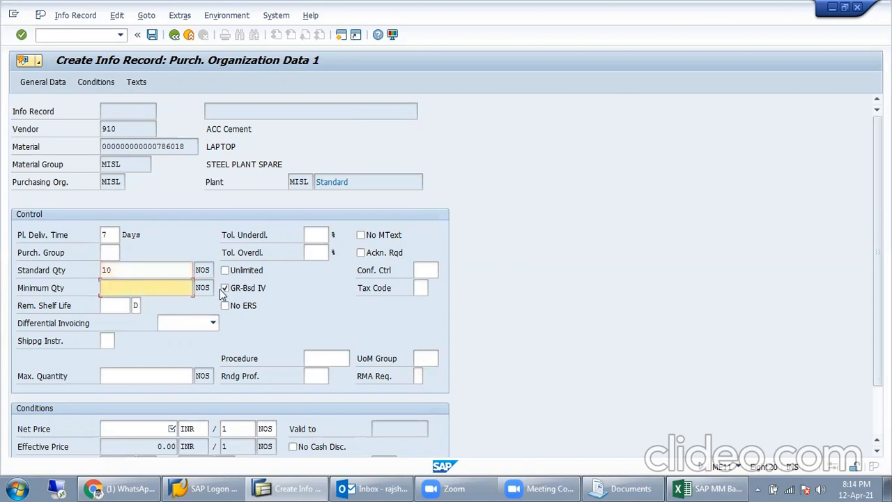
{"action": "type", "text": "1"}
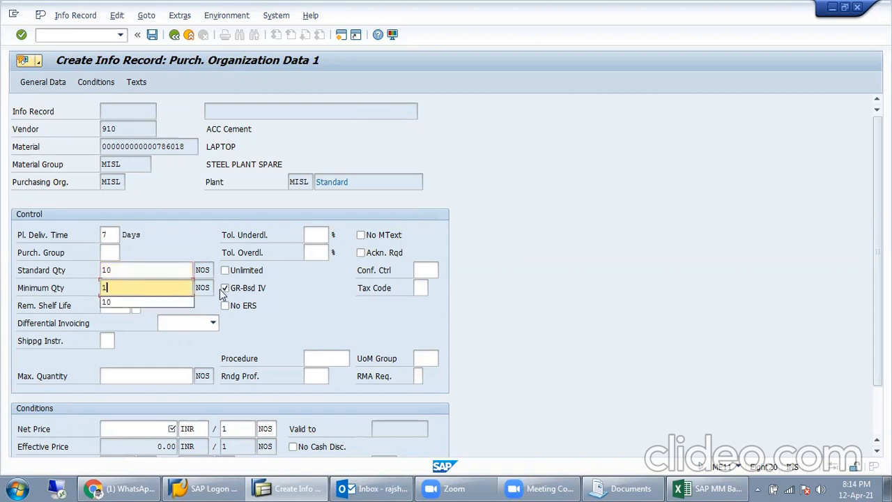
{"action": "left_click", "coordinate": [683, 309]}
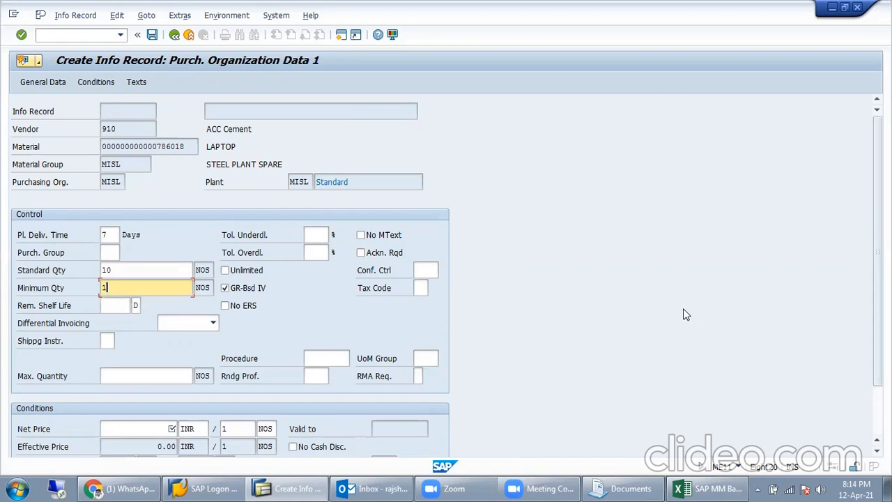
{"action": "left_click", "coordinate": [788, 487]}
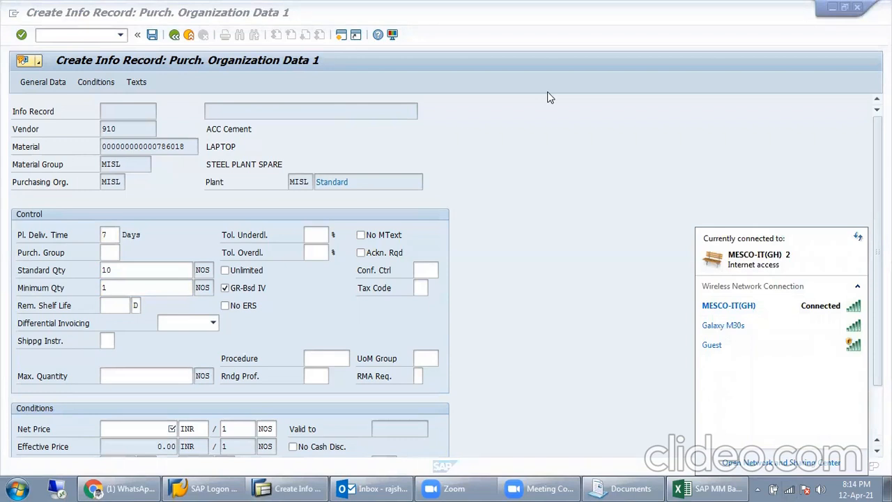
Step: Reconnect Wi-Fi to the Galaxy M30s network and decline the SAP connection-error details
{"action": "left_click", "coordinate": [590, 159]}
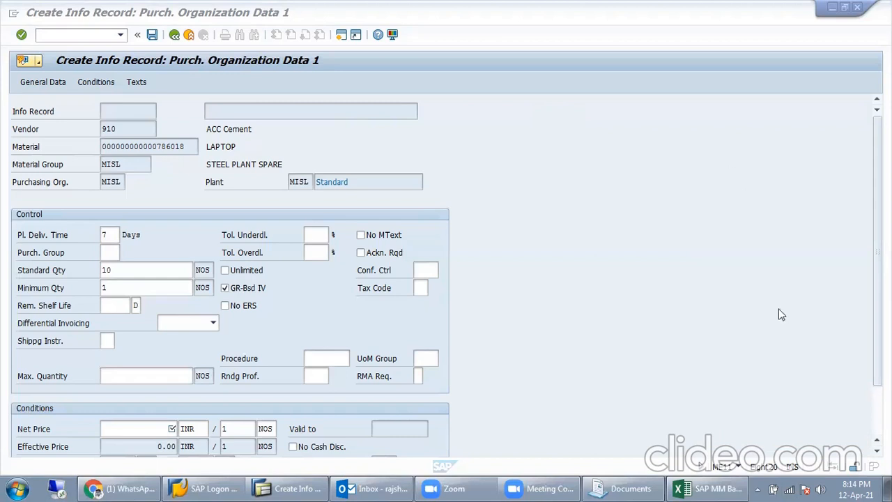
{"action": "left_click", "coordinate": [802, 489]}
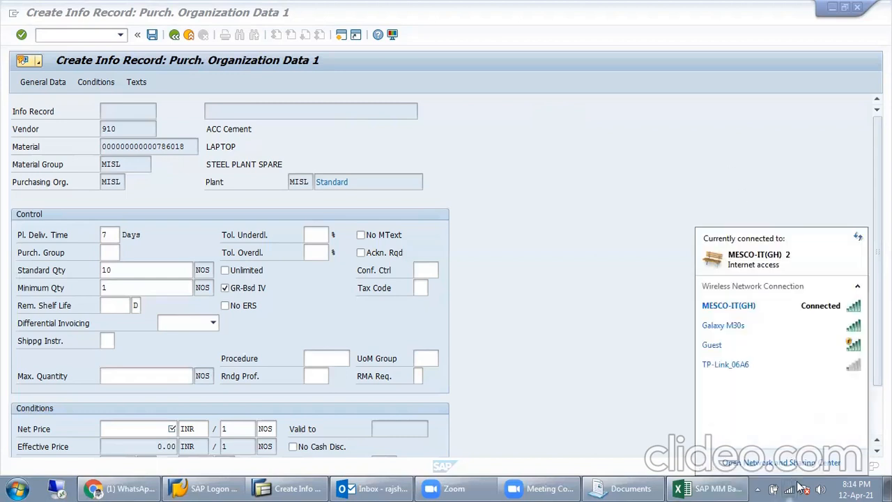
{"action": "left_click", "coordinate": [790, 326]}
{"action": "left_click", "coordinate": [843, 348]}
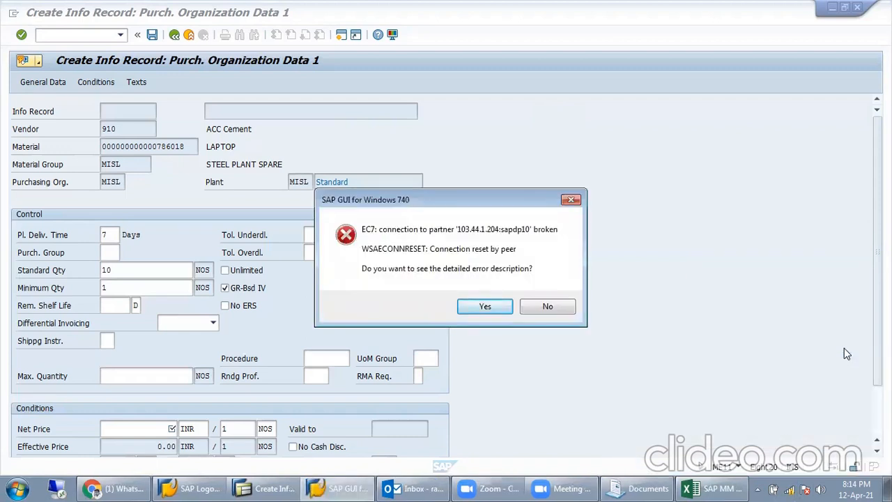
{"action": "left_click", "coordinate": [551, 307]}
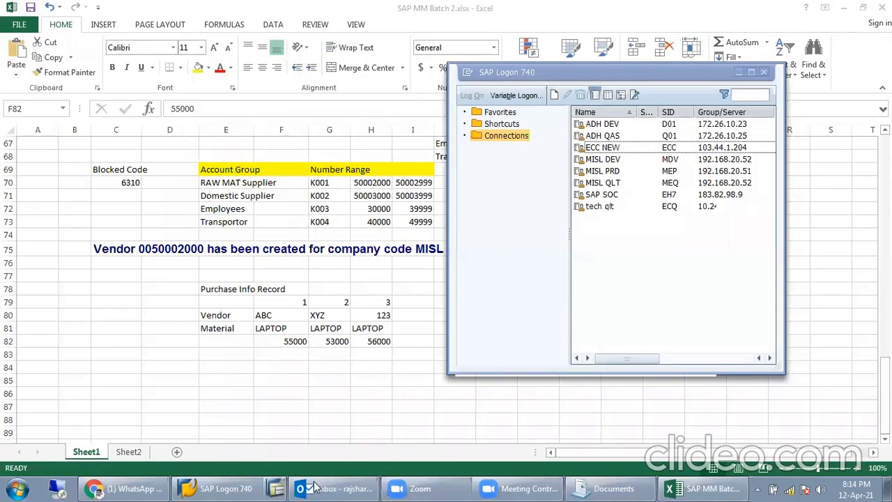
Step: Open the ECC NEW system and change the logon client to 810
{"action": "left_click", "coordinate": [630, 149]}
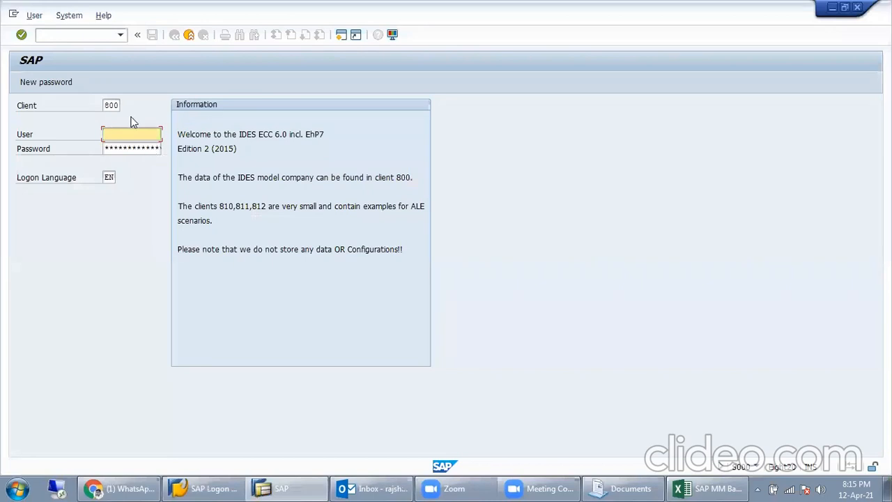
{"action": "left_click", "coordinate": [114, 106]}
{"action": "key", "text": "BackSpace"}
{"action": "type", "text": "1"}
{"action": "key", "text": "Return"}
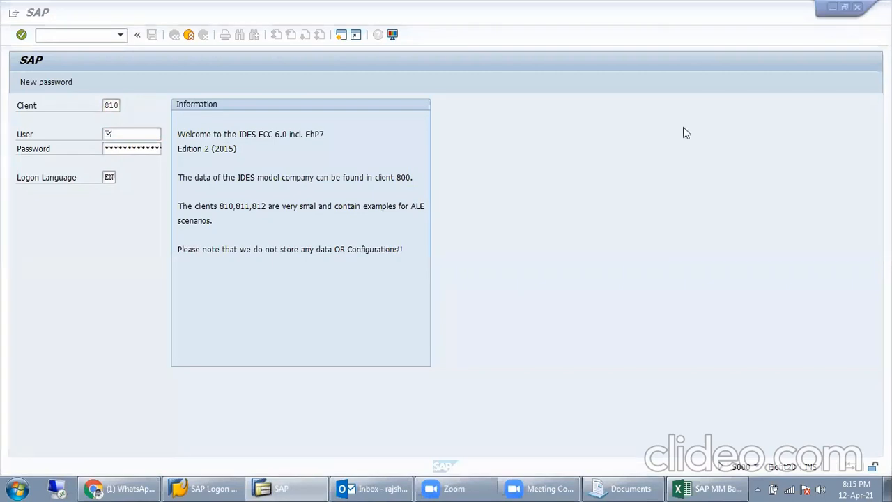
Step: Log on with the saved user ID and password, ending the other logons
{"action": "left_click", "coordinate": [140, 134]}
{"action": "left_click", "coordinate": [141, 144]}
{"action": "type", "text": "**"}
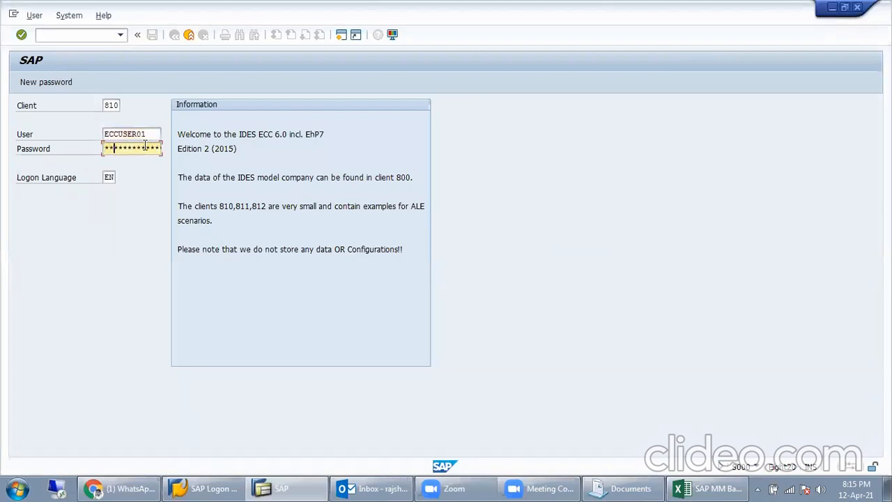
{"action": "type", "text": "********"}
{"action": "key", "text": "Return"}
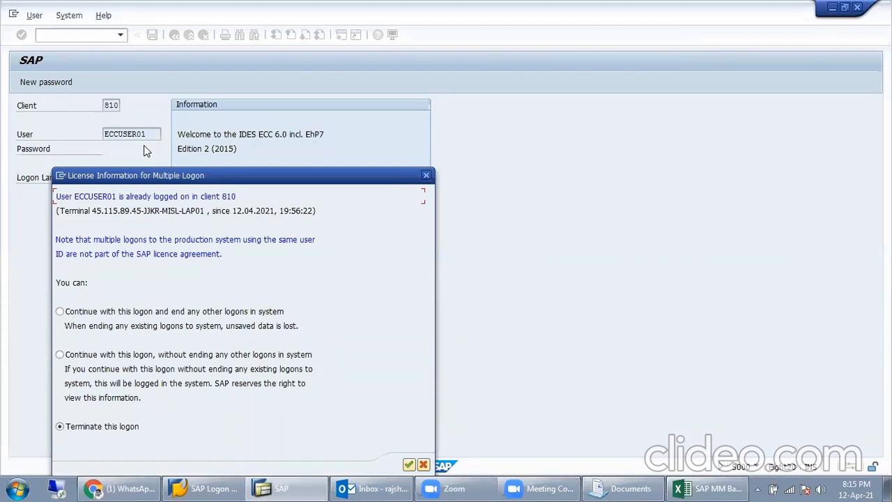
{"action": "left_click", "coordinate": [150, 313]}
{"action": "key", "text": "Return"}
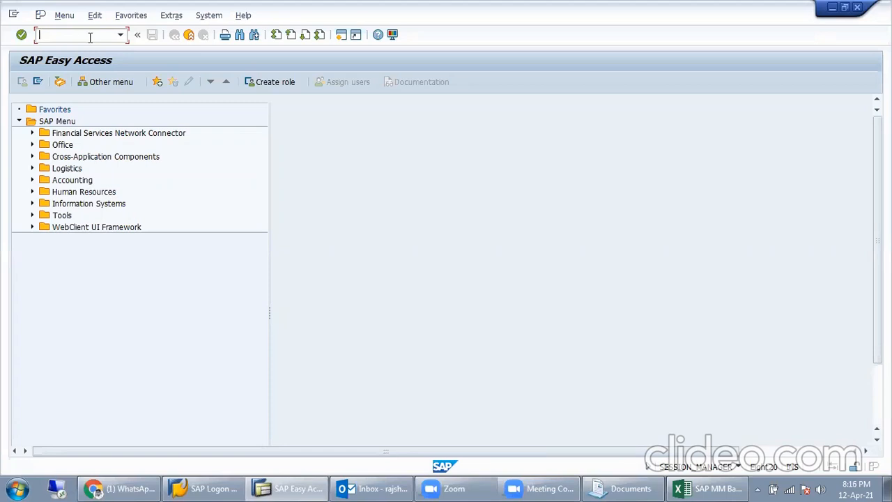
Step: Create an info record in ME11 for vendor 910, material 786018, purchasing org MISL and plant MISL
{"action": "type", "text": "ME11"}
{"action": "key", "text": "Return"}
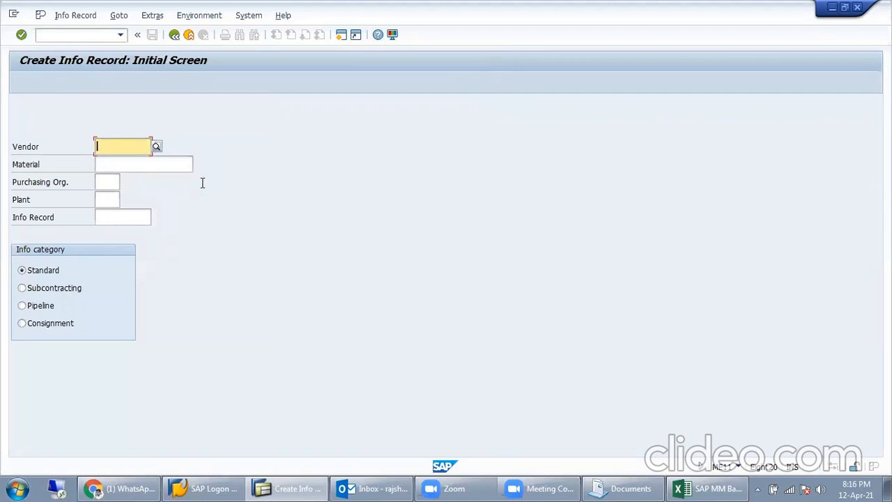
{"action": "type", "text": "910"}
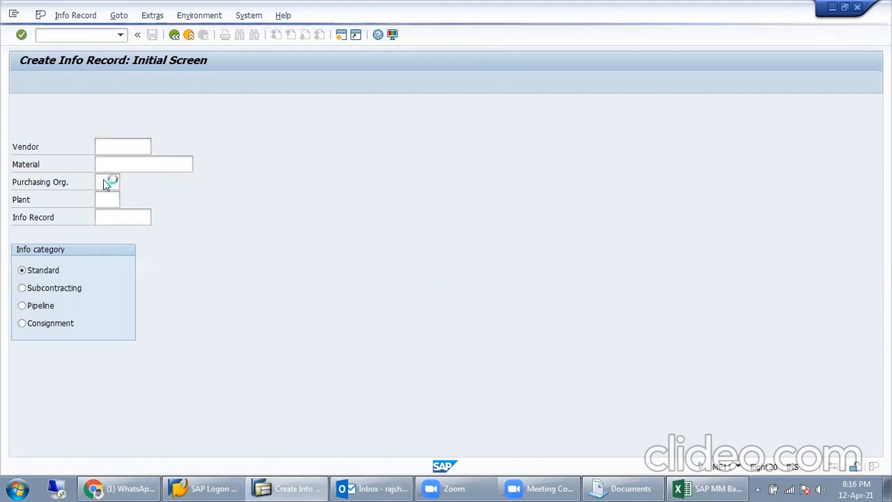
{"action": "left_click", "coordinate": [108, 200]}
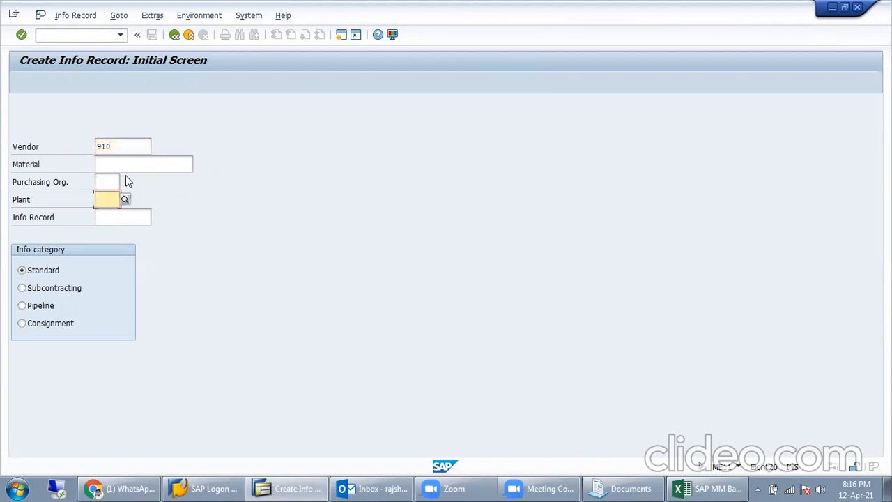
{"action": "left_click", "coordinate": [128, 165]}
{"action": "left_click", "coordinate": [109, 178]}
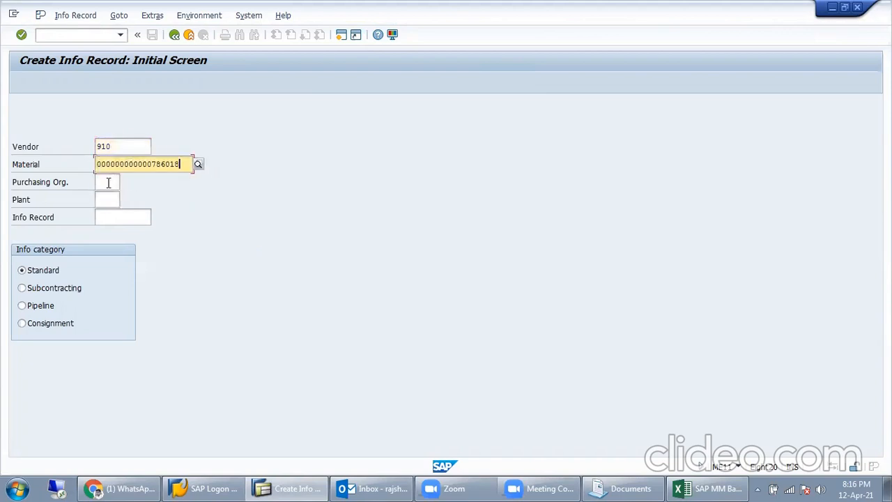
{"action": "left_click", "coordinate": [108, 198]}
{"action": "left_click", "coordinate": [108, 213]}
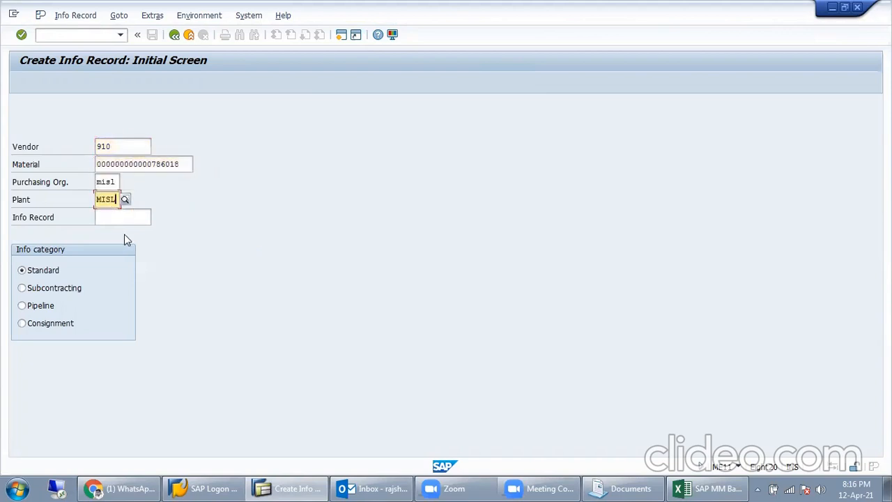
{"action": "key", "text": "Return"}
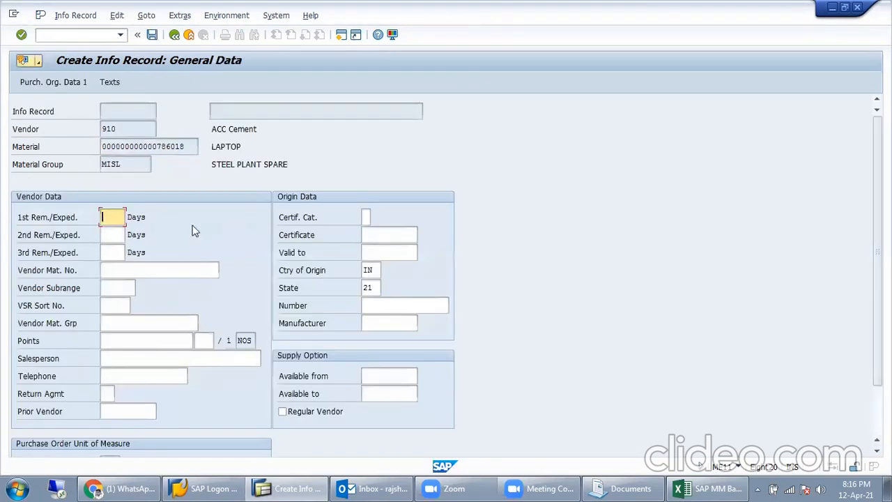
Step: Fill in Origin Data with number DELL 5050 and manufacturer DELL
{"action": "left_click", "coordinate": [389, 254]}
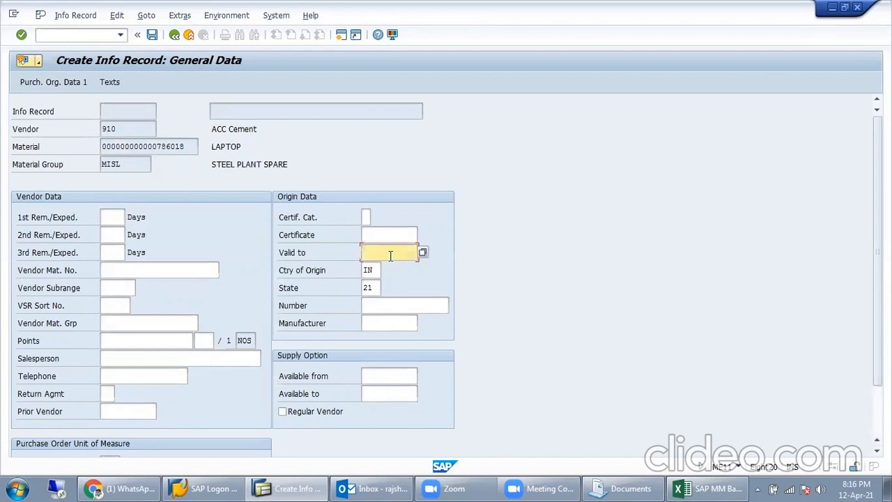
{"action": "double_click", "coordinate": [370, 270]}
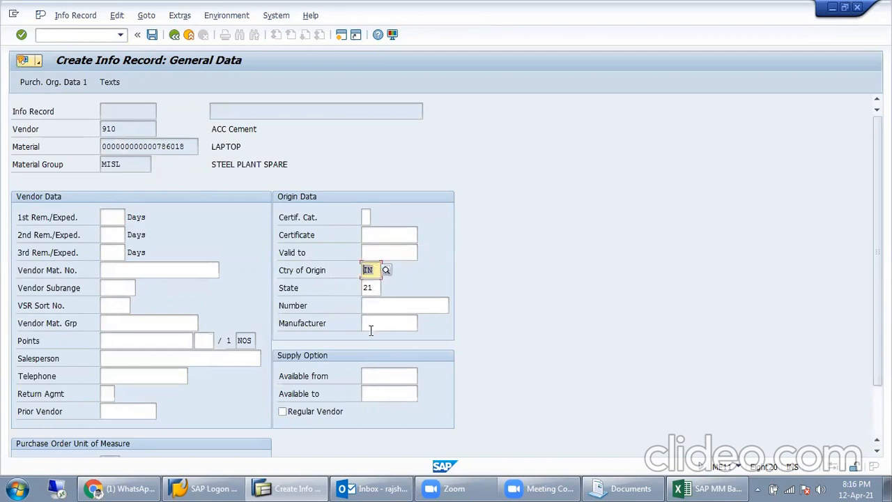
{"action": "double_click", "coordinate": [375, 288]}
{"action": "left_click", "coordinate": [376, 306]}
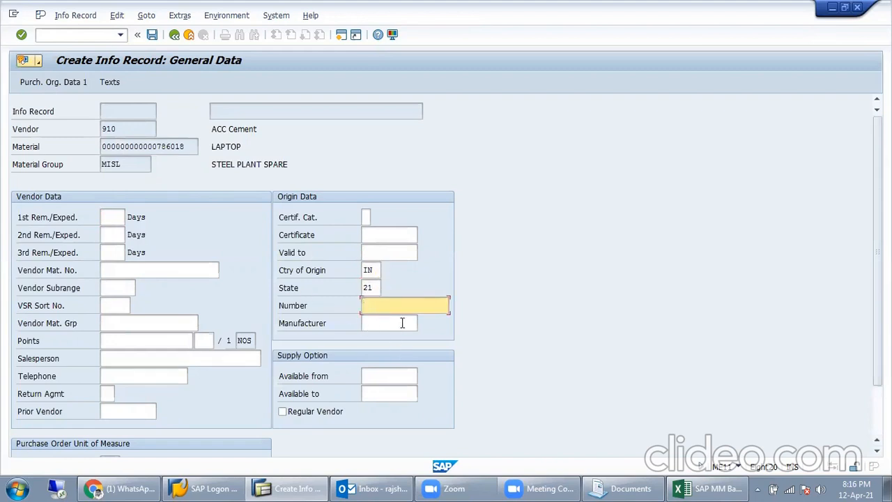
{"action": "type", "text": "DELL 5050"}
{"action": "key", "text": "Tab"}
{"action": "type", "text": "DELL"}
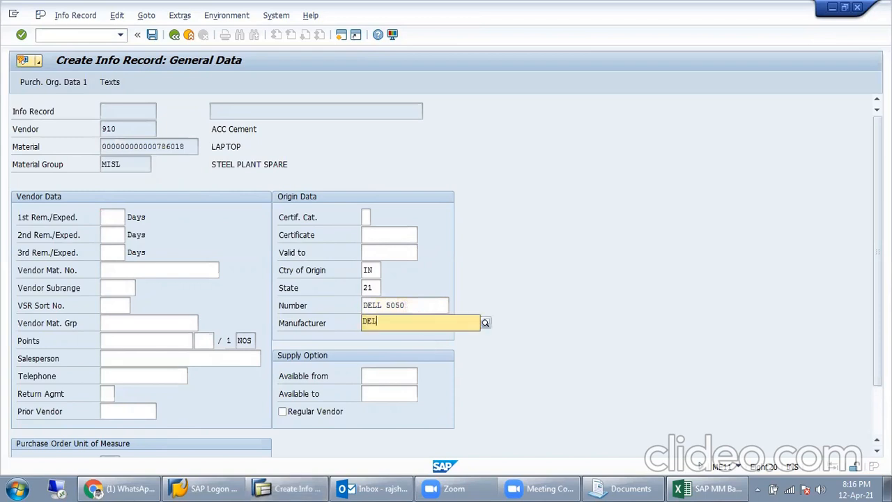
{"action": "key", "text": "Escape"}
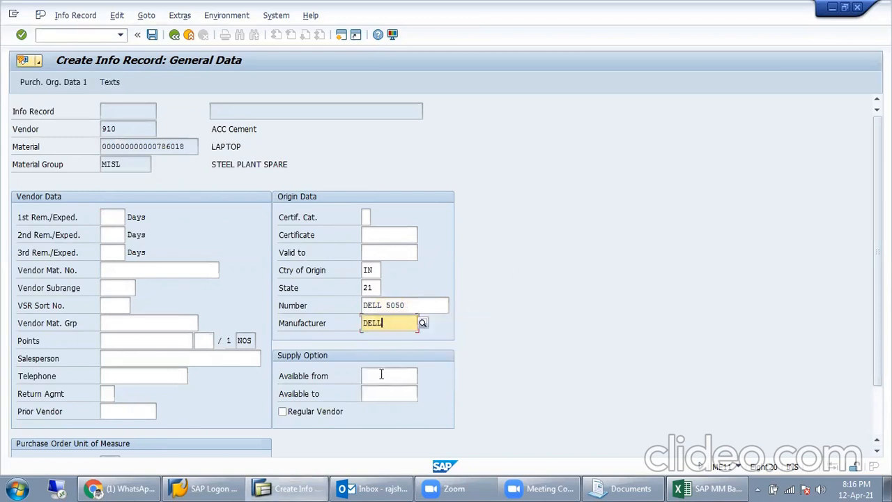
{"action": "left_click", "coordinate": [381, 374]}
Step: Look over the salesperson and vendor material group fields on General Data
{"action": "left_click", "coordinate": [145, 360]}
{"action": "scroll", "coordinate": [145, 360], "scroll_direction": "down", "scroll_amount": 2}
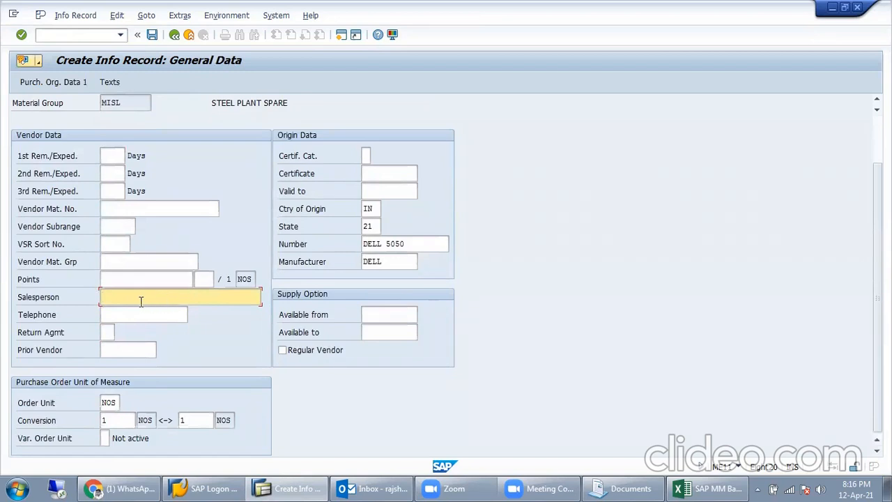
{"action": "left_click", "coordinate": [134, 264]}
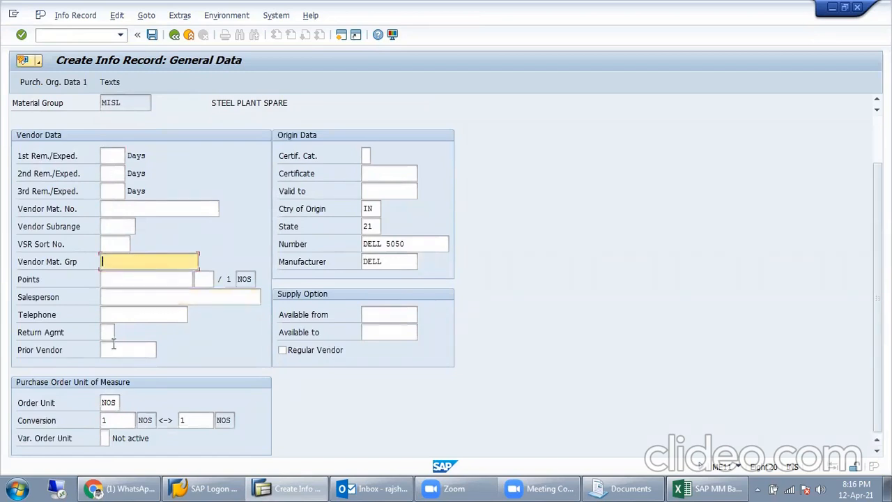
{"action": "scroll", "coordinate": [169, 346], "scroll_direction": "up", "scroll_amount": 2}
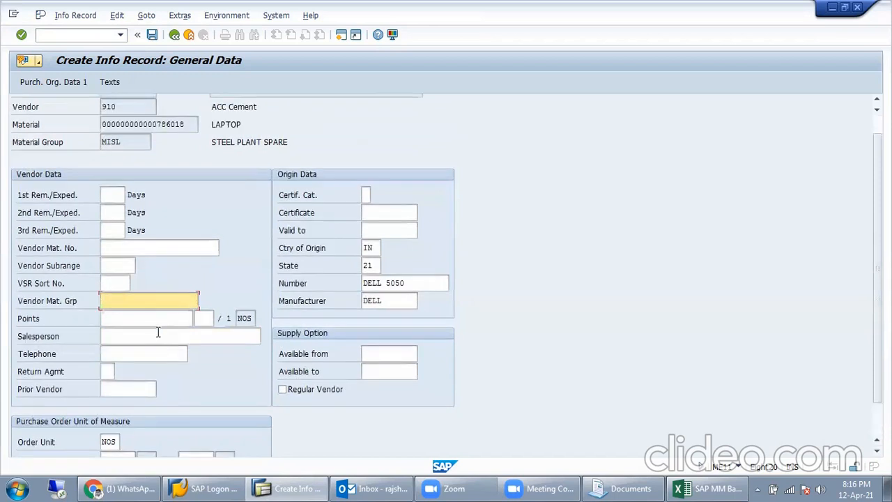
{"action": "left_click", "coordinate": [114, 83]}
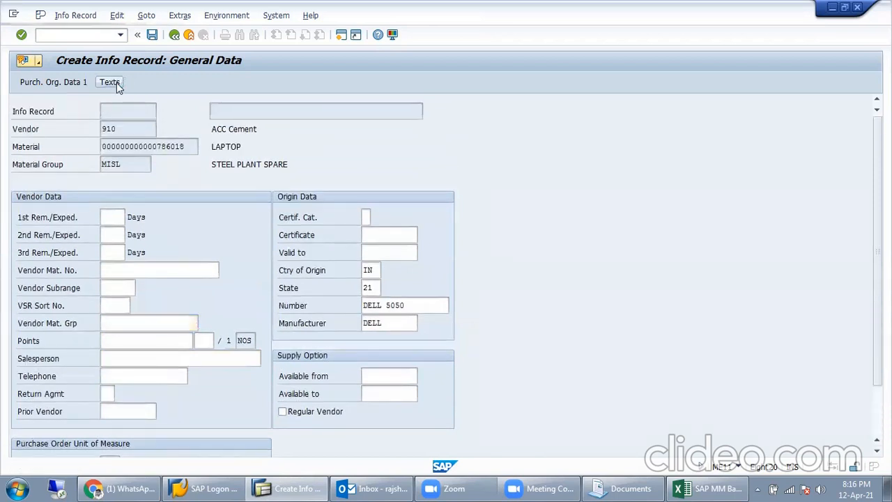
Step: Write the info memo 'DELL LAPTOP 15inch, 1TB, 6GB RAM.'
{"action": "left_click", "coordinate": [106, 246]}
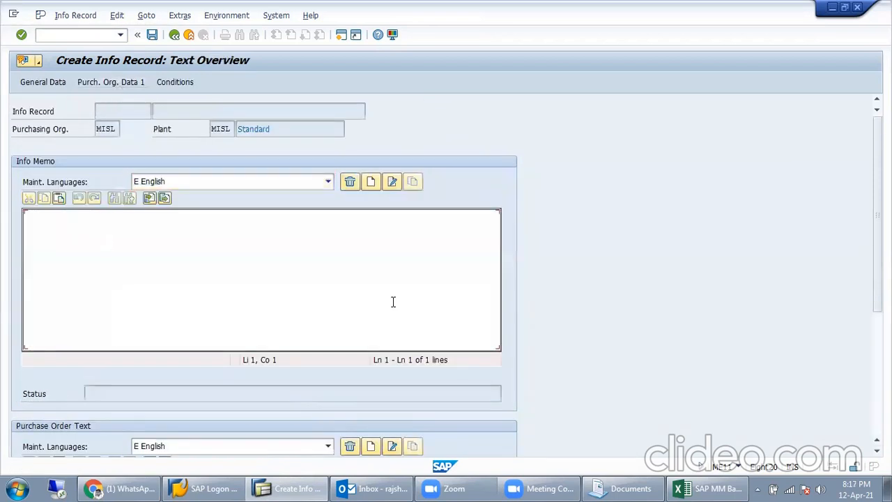
{"action": "type", "text": "DELL "}
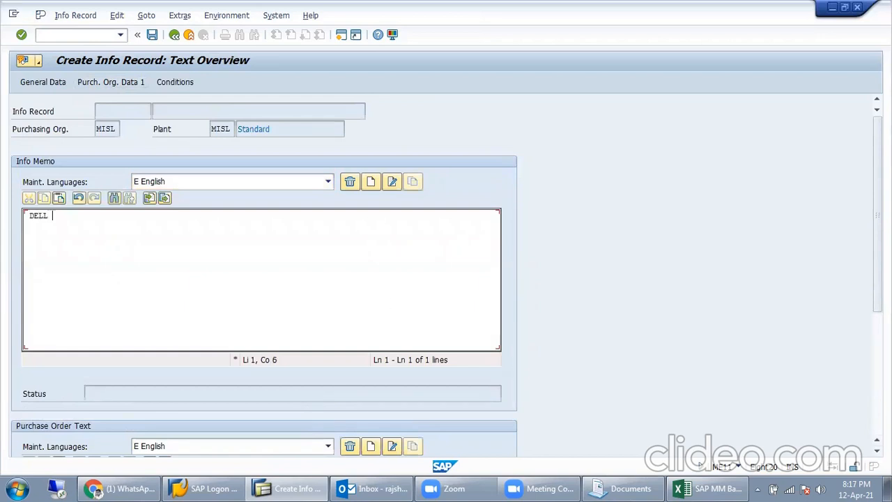
{"action": "type", "text": "LAPTOP 15inch, 1TB"}
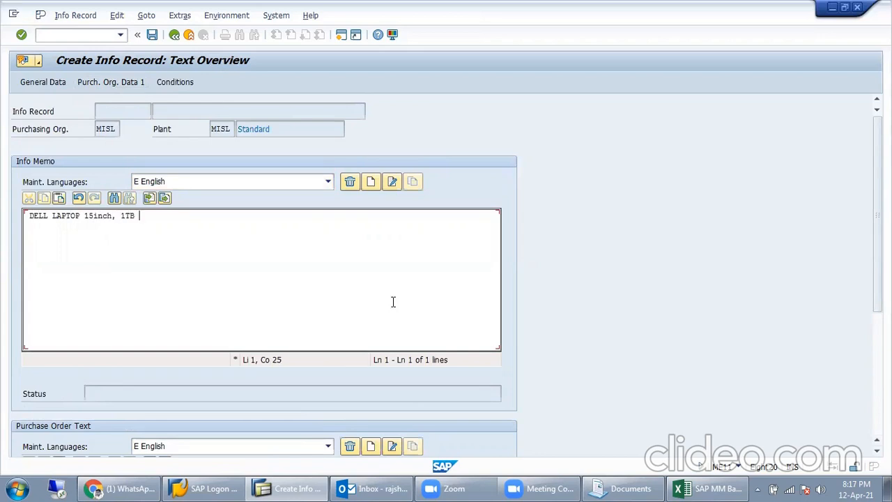
{"action": "type", "text": ", 6GB RAM."}
{"action": "left_click", "coordinate": [116, 87]}
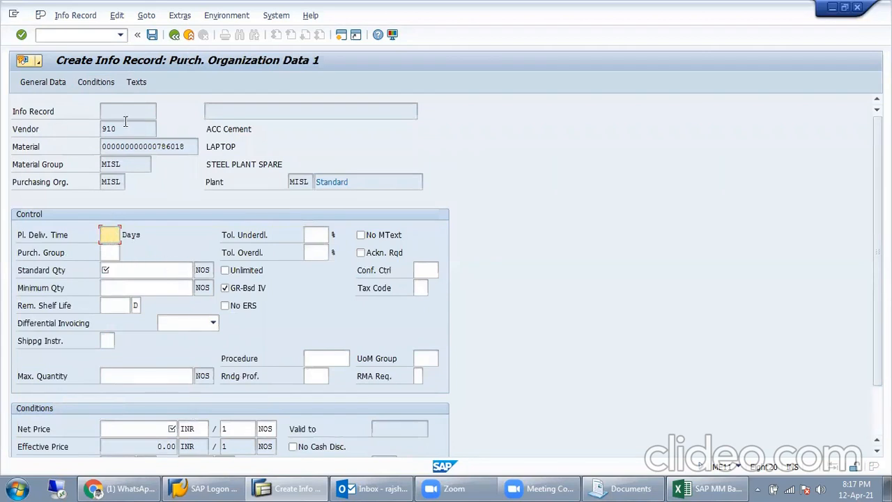
Step: Set planned delivery time 07 days and purchasing group 001
{"action": "left_click_drag", "start_coordinate": [130, 146], "coordinate": [85, 140]}
{"action": "left_click", "coordinate": [109, 234]}
{"action": "type", "text": "07"}
{"action": "left_click", "coordinate": [106, 253]}
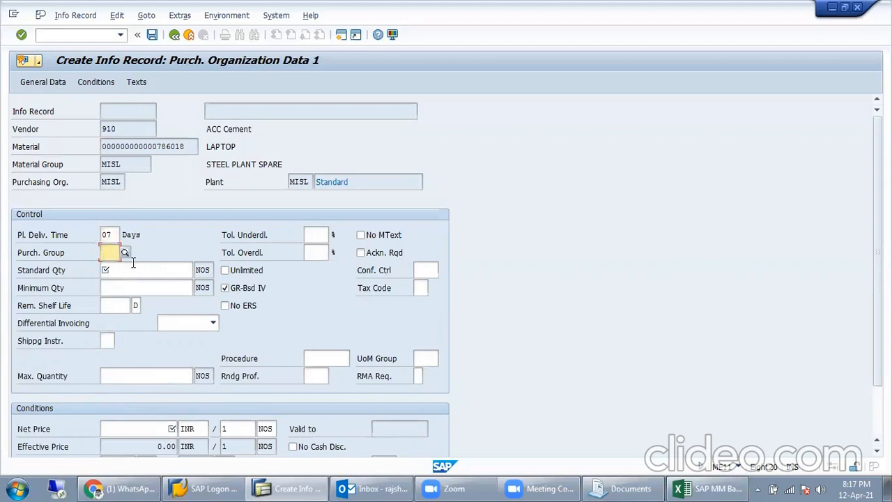
{"action": "type", "text": "001"}
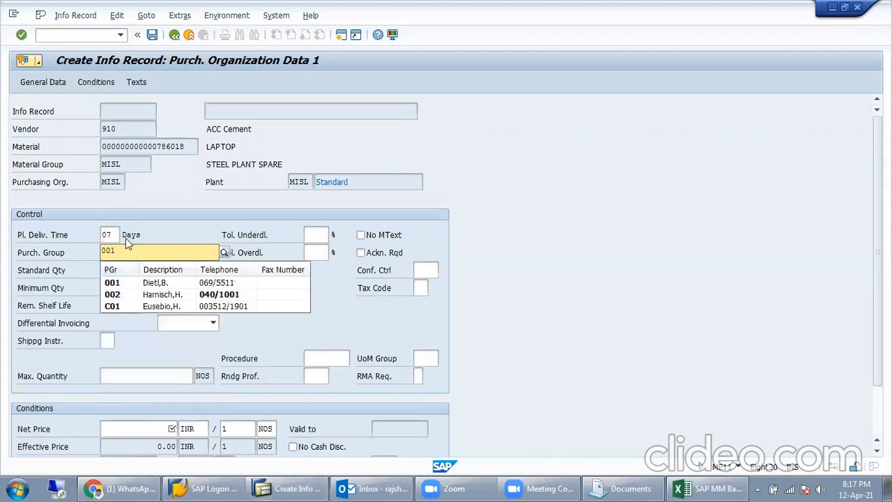
{"action": "left_click", "coordinate": [155, 234]}
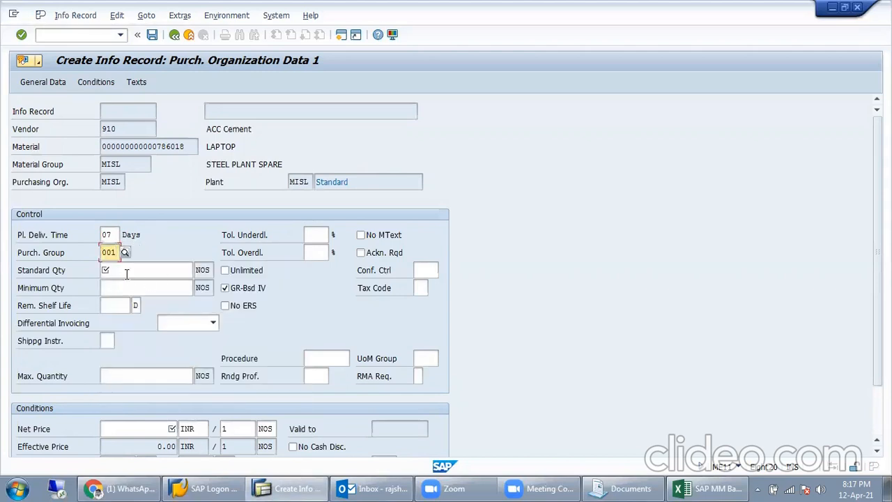
Step: Enter standard quantity 10 and minimum quantity 2
{"action": "left_click", "coordinate": [126, 274]}
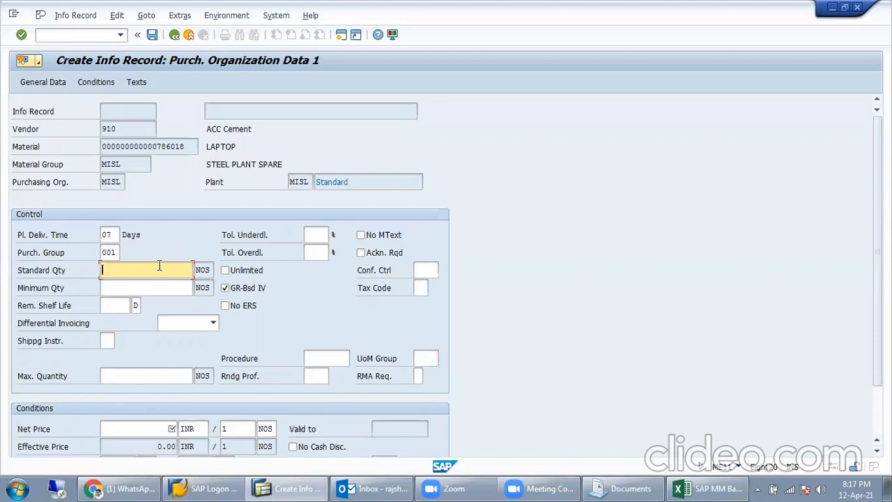
{"action": "type", "text": "10"}
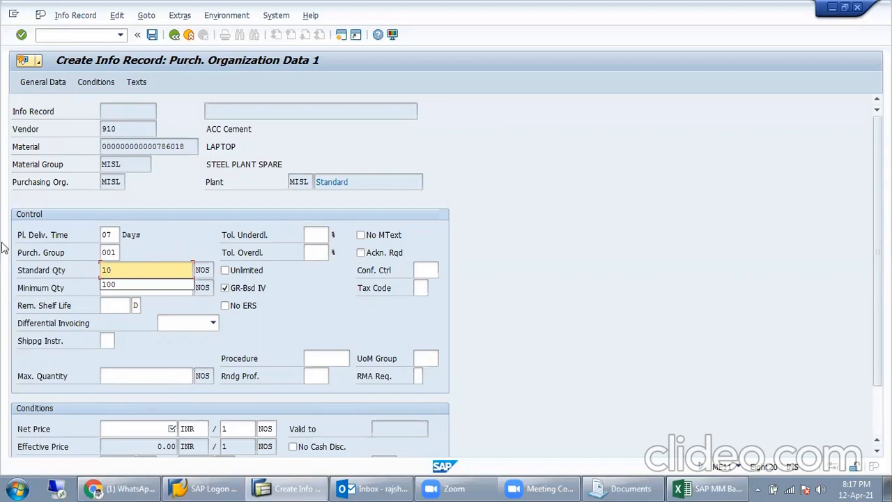
{"action": "left_click", "coordinate": [177, 219]}
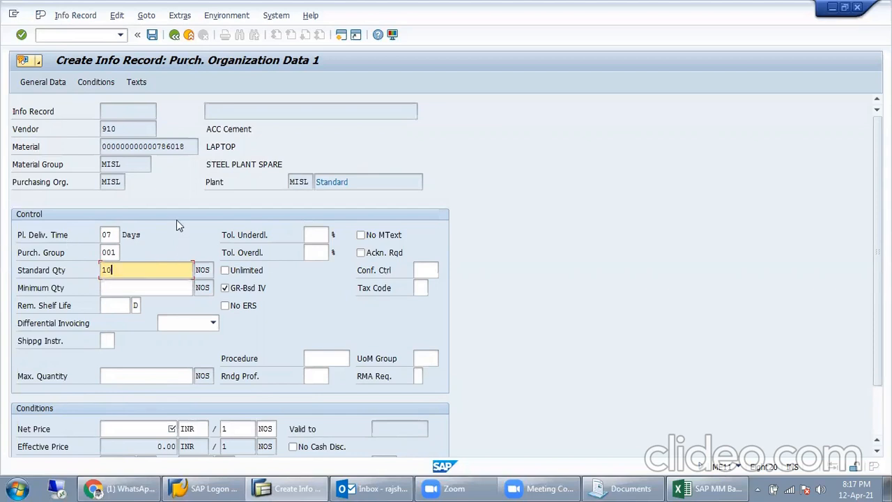
{"action": "left_click", "coordinate": [132, 288]}
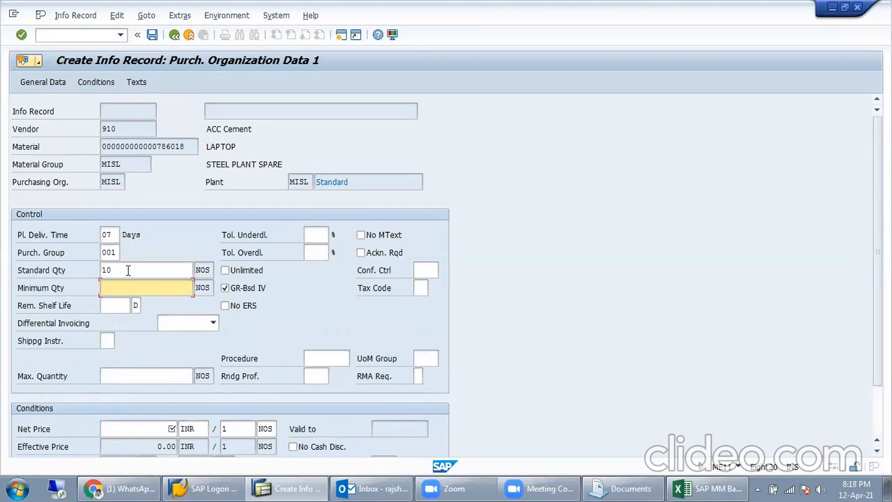
{"action": "double_click", "coordinate": [128, 270]}
{"action": "left_click", "coordinate": [123, 293]}
{"action": "type", "text": "2"}
{"action": "left_click", "coordinate": [160, 430]}
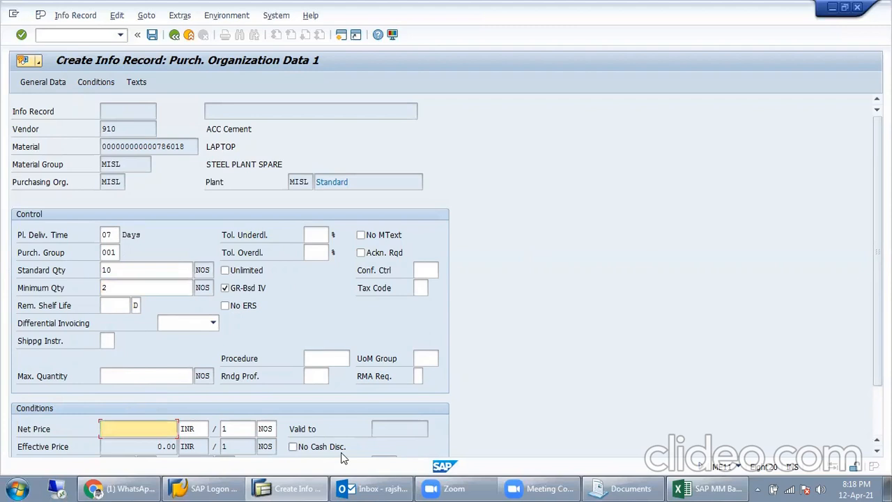
Step: Enter net price 55000, taken from vendor ABC's laptop price in the spreadsheet
{"action": "left_click", "coordinate": [728, 486]}
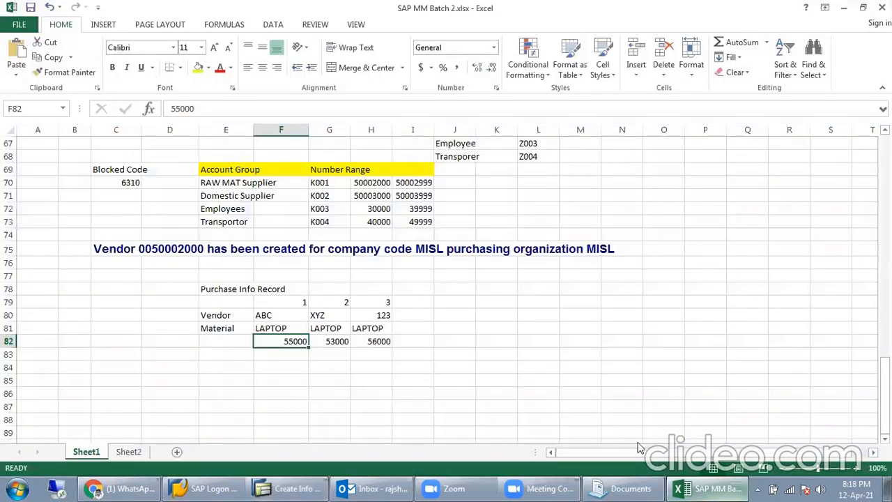
{"action": "left_click_drag", "start_coordinate": [289, 313], "coordinate": [279, 349]}
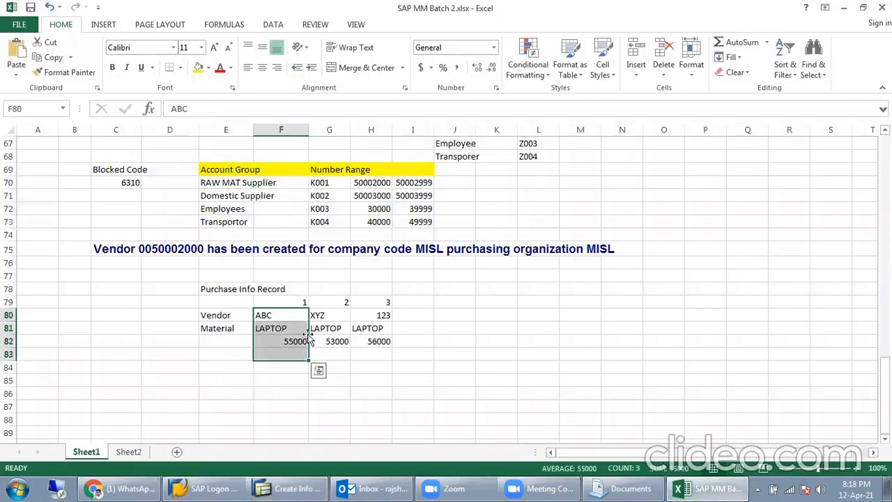
{"action": "left_click_drag", "start_coordinate": [340, 304], "coordinate": [333, 356]}
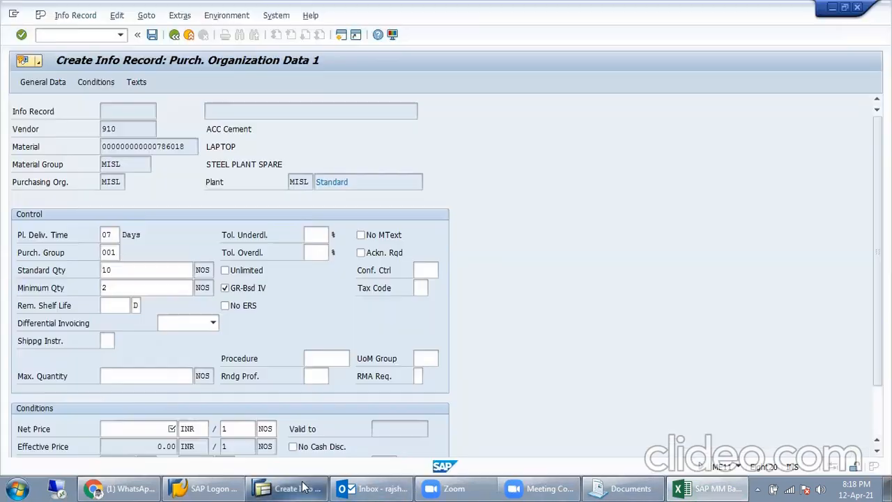
{"action": "left_click", "coordinate": [289, 487]}
{"action": "type", "text": "55000"}
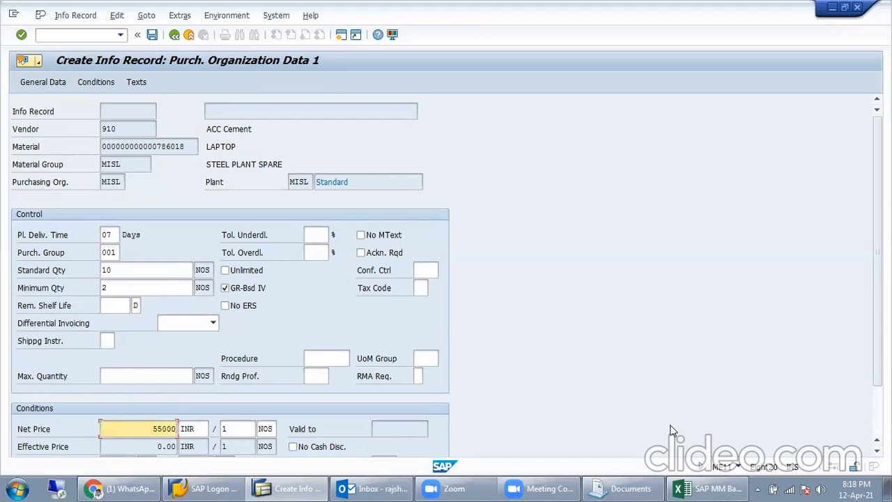
{"action": "key", "text": "Return"}
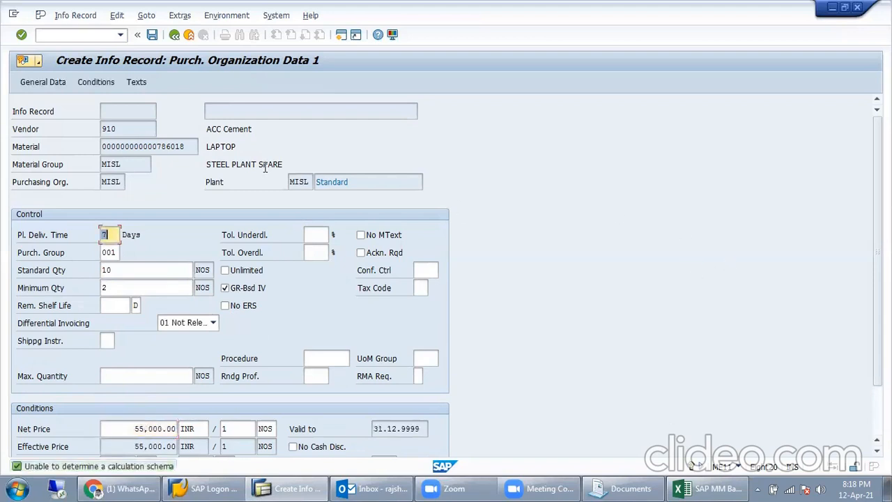
Step: Check the PBXX gross price condition of 55,000.00 and save the info record
{"action": "left_click", "coordinate": [89, 91]}
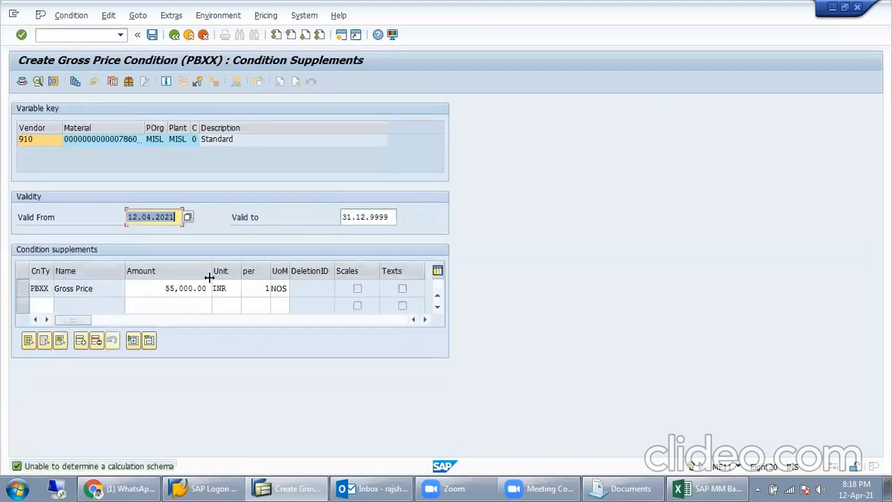
{"action": "left_click", "coordinate": [166, 288]}
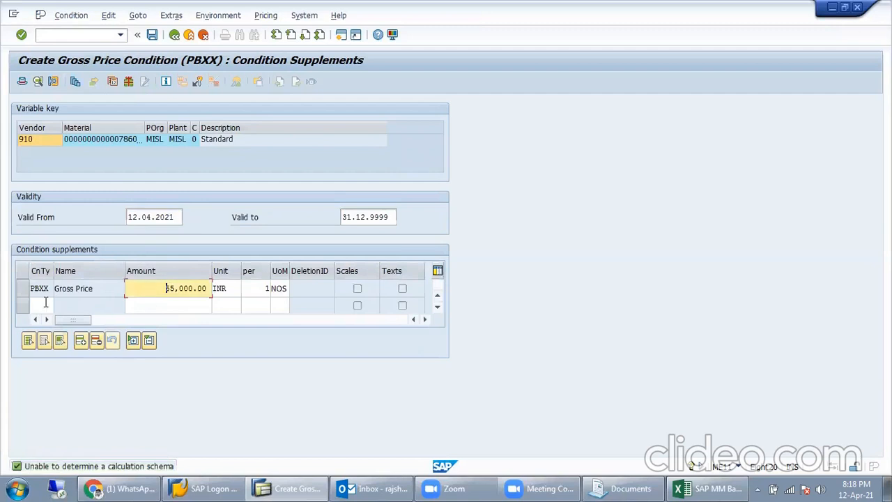
{"action": "left_click", "coordinate": [23, 289]}
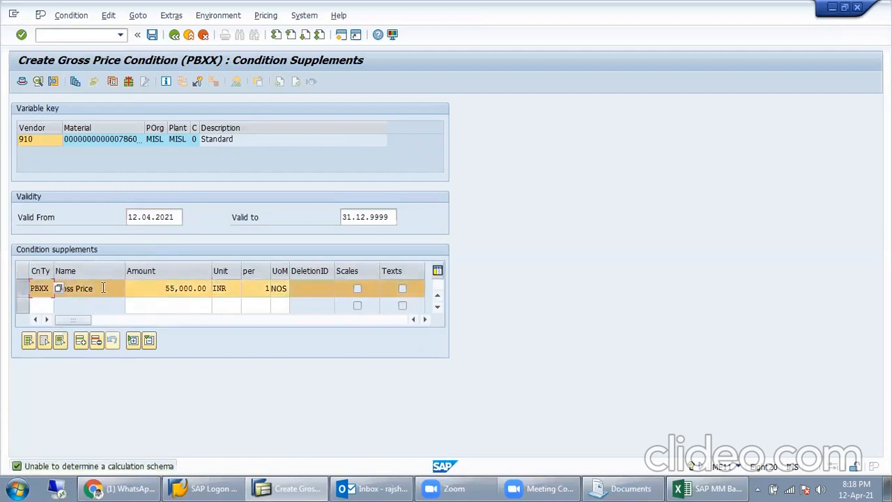
{"action": "left_click_drag", "start_coordinate": [165, 288], "coordinate": [204, 288]}
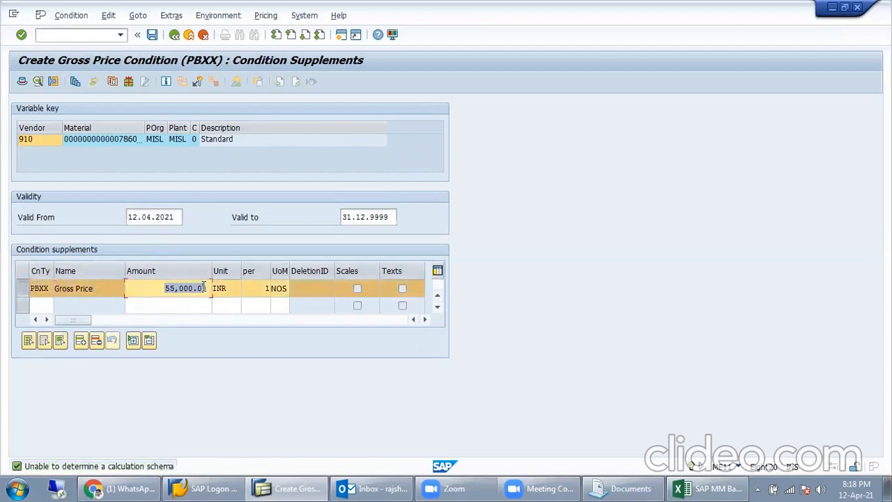
{"action": "left_click", "coordinate": [24, 294]}
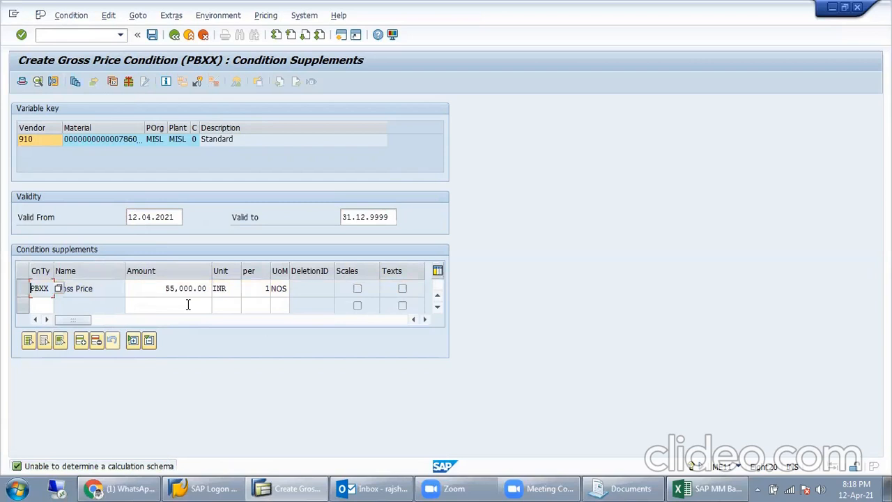
{"action": "left_click", "coordinate": [152, 35]}
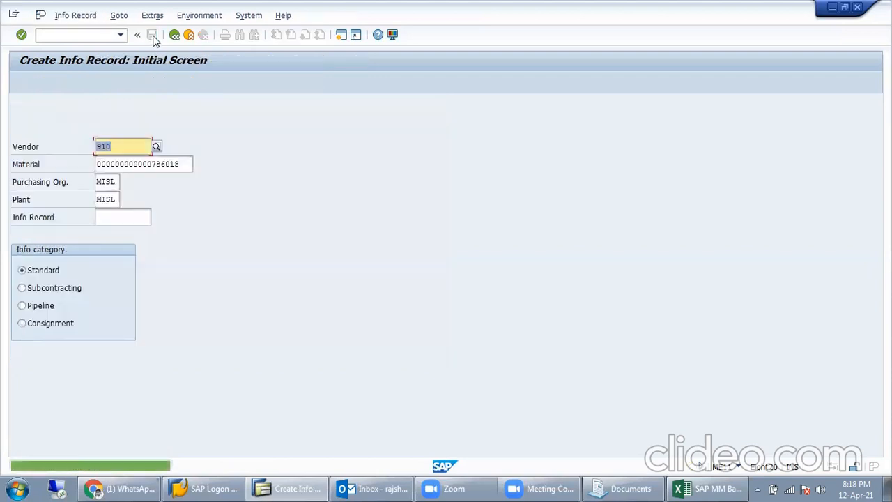
{"action": "left_click", "coordinate": [174, 465]}
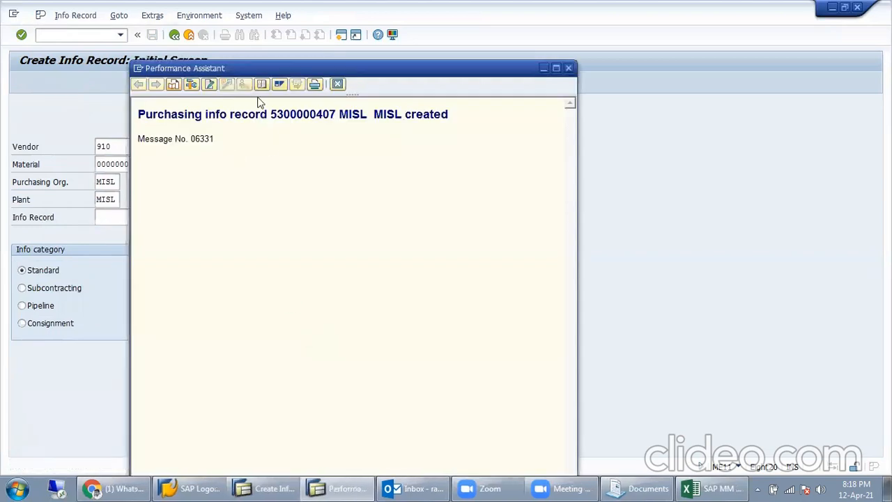
{"action": "double_click", "coordinate": [278, 114]}
{"action": "left_click", "coordinate": [276, 117]}
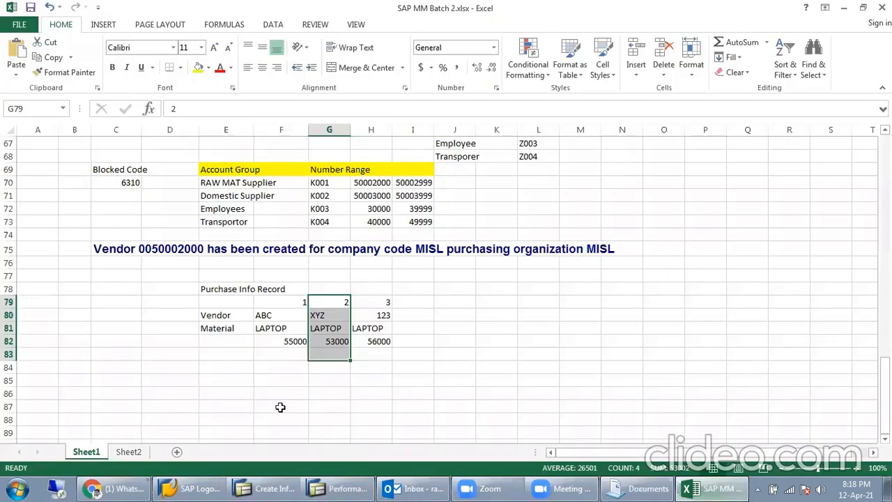
{"action": "left_click", "coordinate": [711, 488]}
{"action": "left_click", "coordinate": [422, 314]}
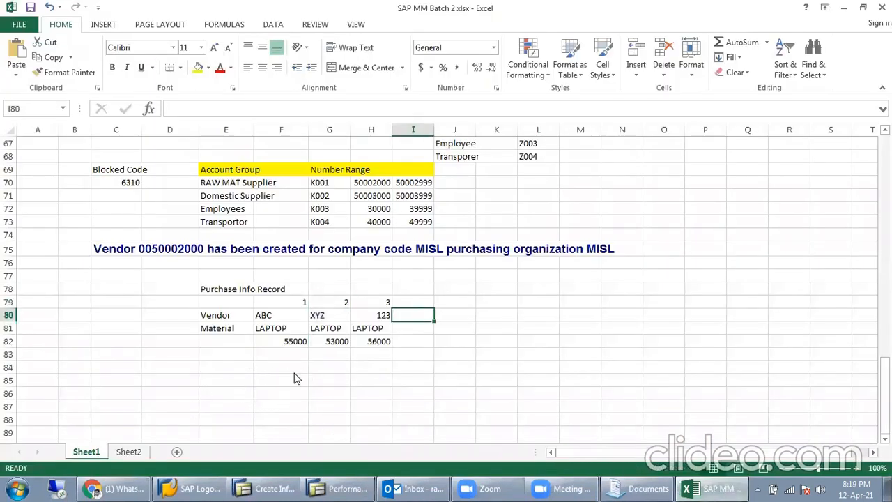
{"action": "key", "text": "alt+Tab"}
{"action": "double_click", "coordinate": [310, 115]}
{"action": "key", "text": "ctrl+c"}
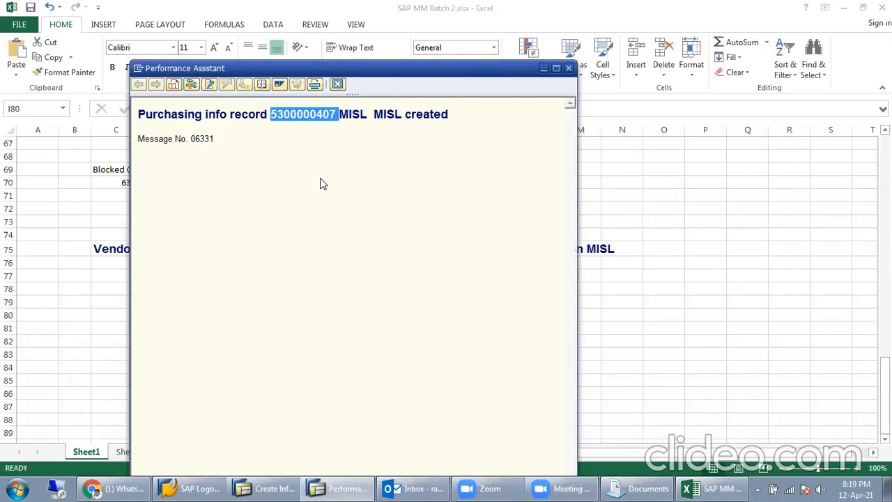
{"action": "key", "text": "alt+Tab"}
{"action": "left_click", "coordinate": [277, 368]}
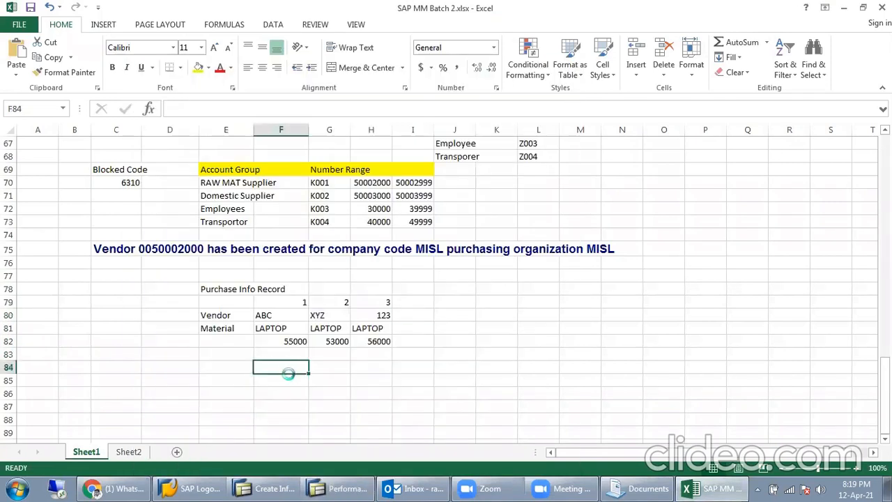
{"action": "key", "text": "ctrl+v"}
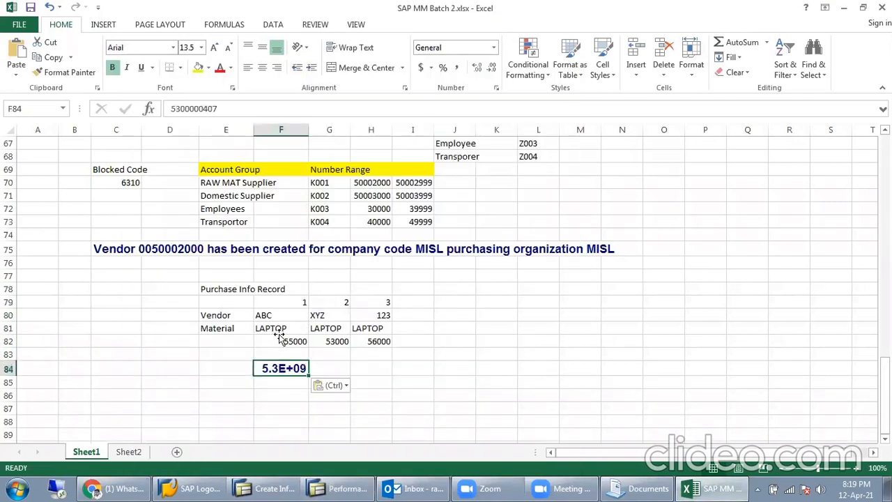
Step: Give F84 the number format of F82 with Format Painter, then close the message window
{"action": "left_click", "coordinate": [278, 336]}
{"action": "left_click", "coordinate": [65, 72]}
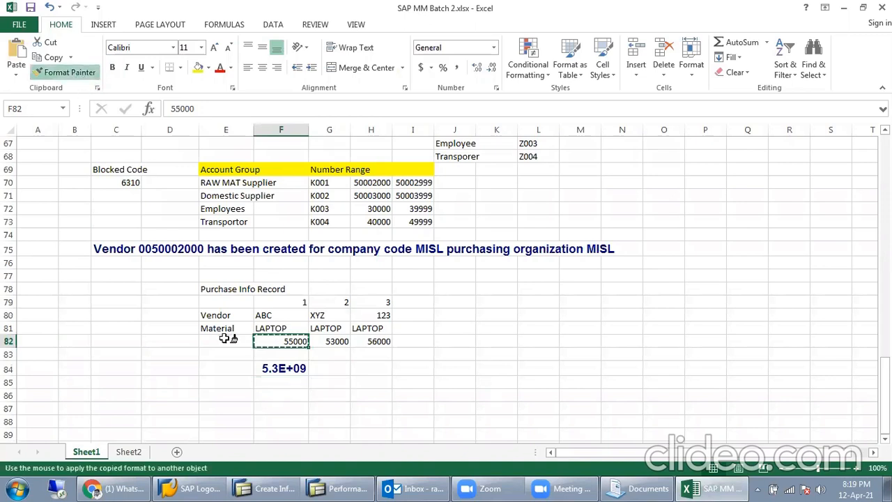
{"action": "left_click", "coordinate": [278, 369]}
{"action": "left_click", "coordinate": [353, 380]}
{"action": "left_click", "coordinate": [278, 367]}
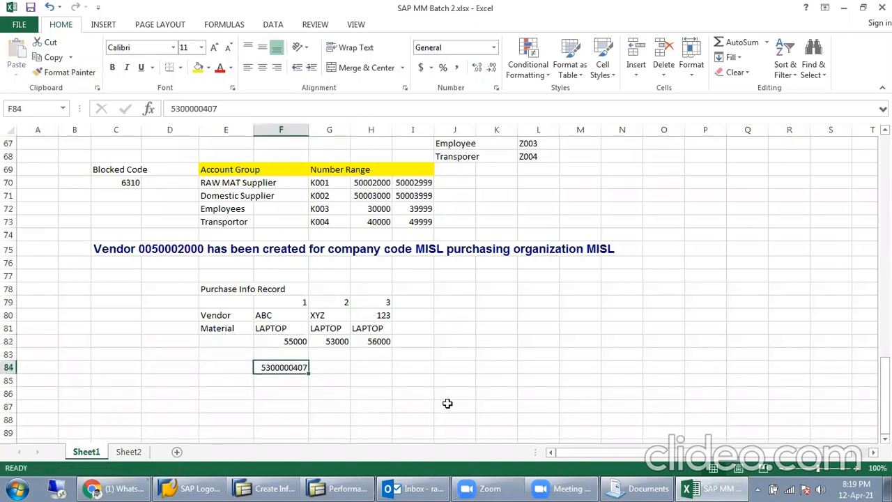
{"action": "left_click_drag", "start_coordinate": [335, 309], "coordinate": [335, 368]}
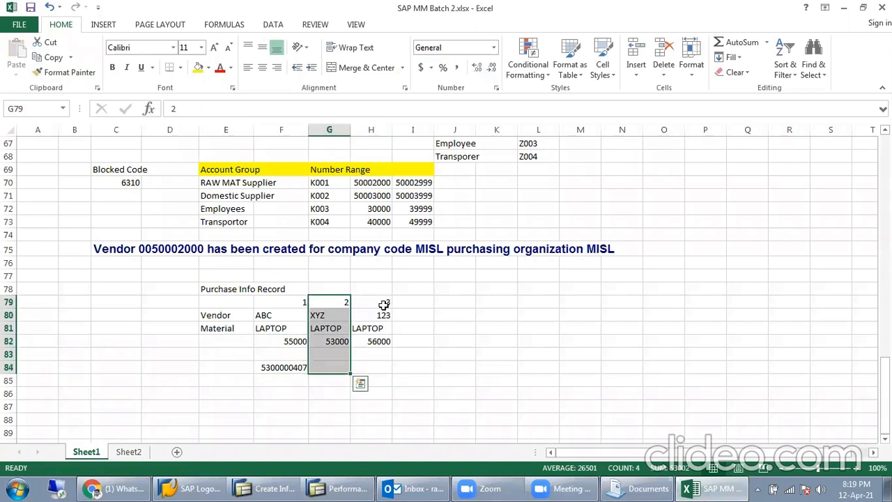
{"action": "left_click_drag", "start_coordinate": [384, 305], "coordinate": [370, 380]}
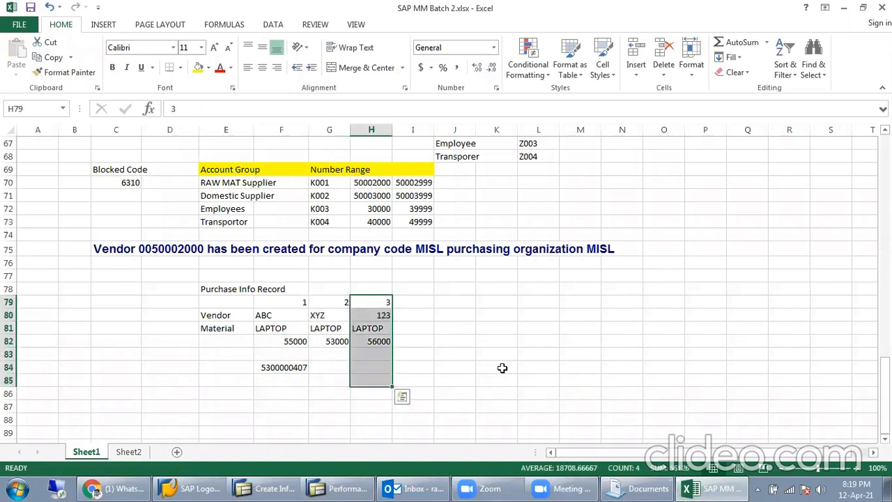
{"action": "left_click", "coordinate": [342, 488]}
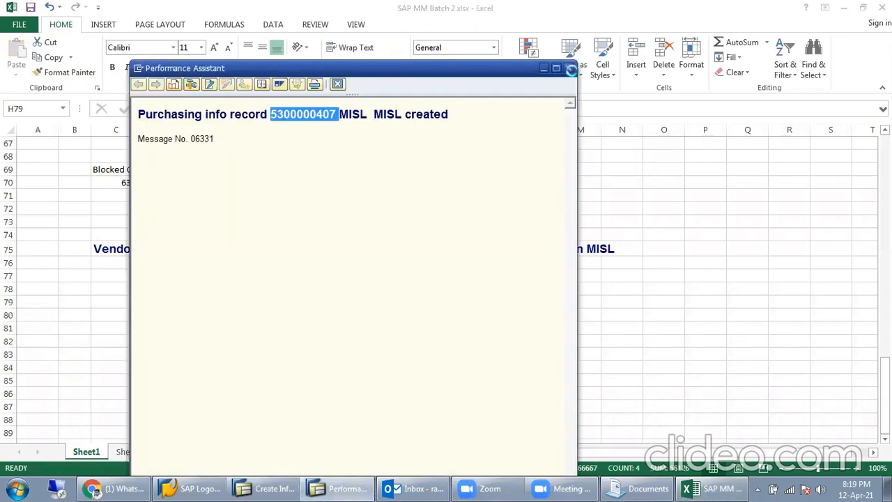
{"action": "left_click", "coordinate": [568, 68]}
{"action": "left_click", "coordinate": [272, 488]}
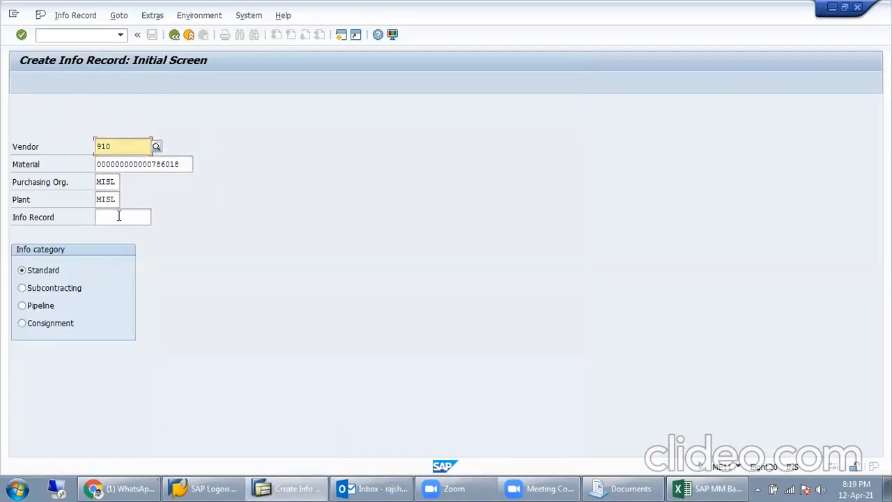
Step: Start a new purchase requisition with ME51N, keeping document type NB
{"action": "left_click", "coordinate": [174, 34]}
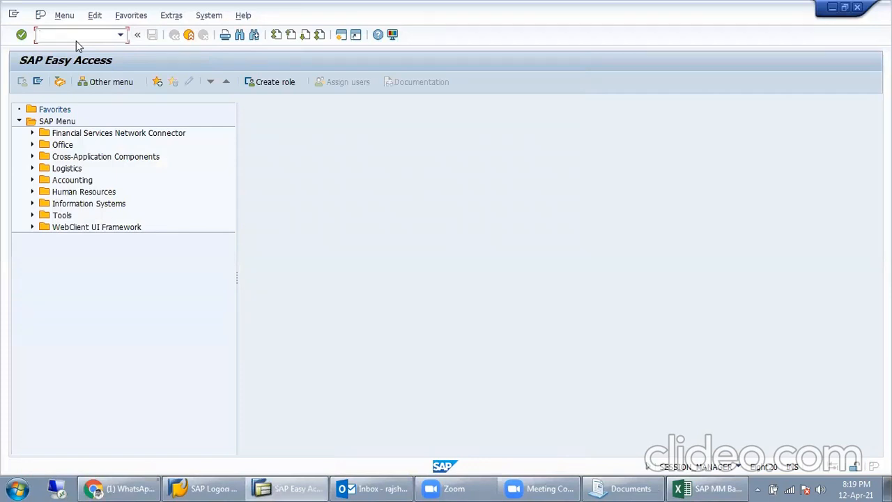
{"action": "type", "text": "me51n"}
{"action": "key", "text": "Return"}
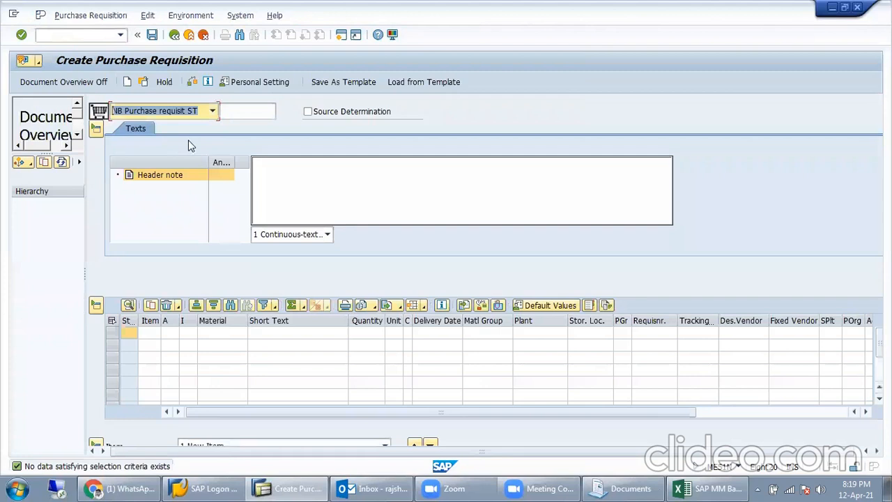
{"action": "left_click", "coordinate": [181, 113]}
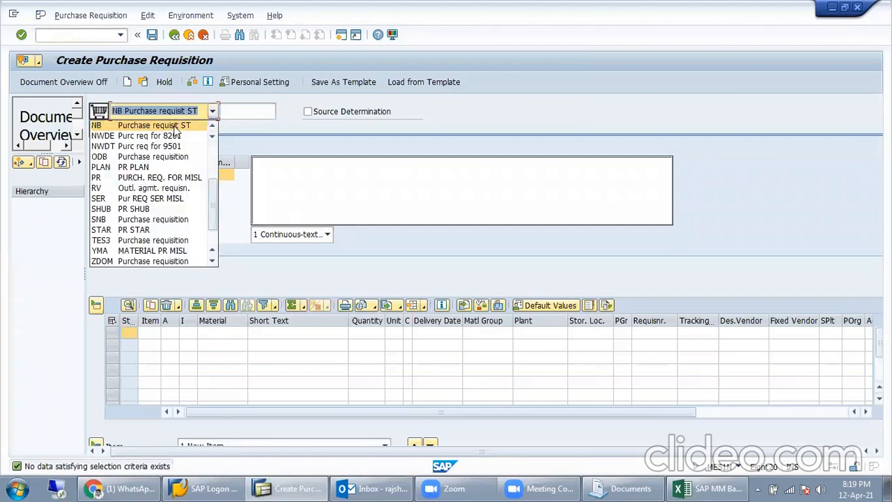
{"action": "left_click", "coordinate": [174, 126]}
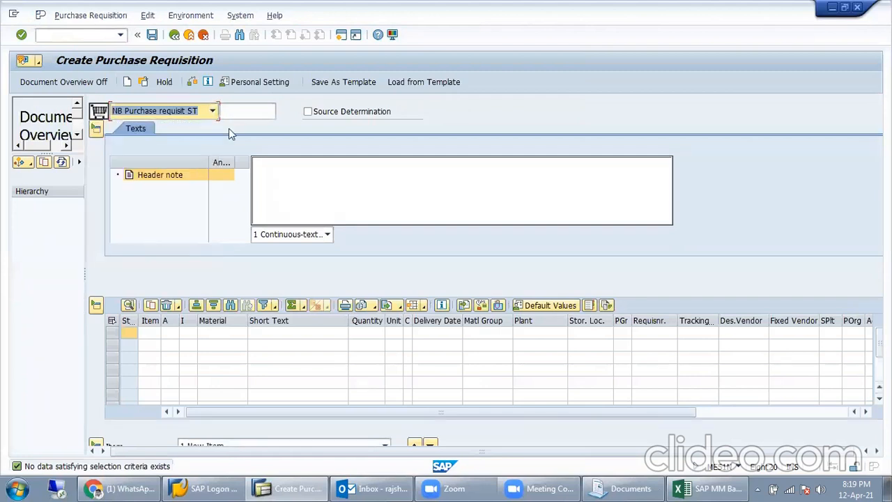
{"action": "left_click", "coordinate": [224, 335]}
{"action": "left_click", "coordinate": [299, 333]}
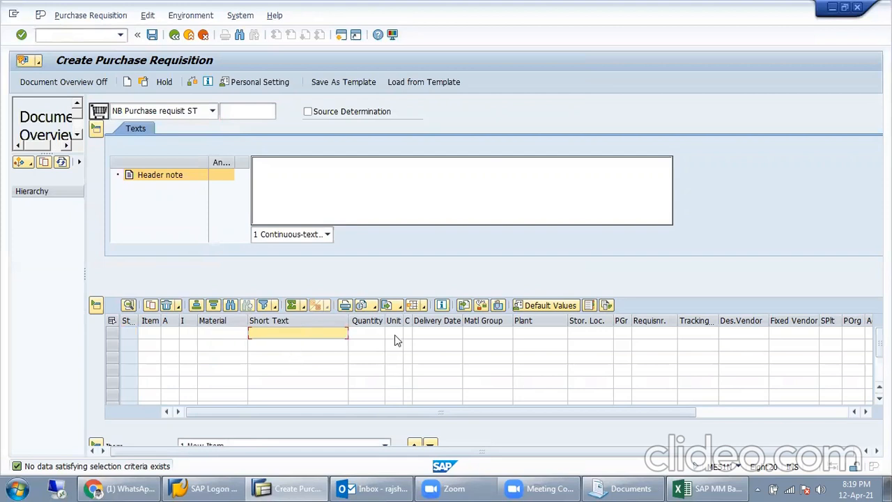
{"action": "left_click", "coordinate": [565, 334]}
{"action": "left_click_drag", "start_coordinate": [550, 411], "coordinate": [747, 411]}
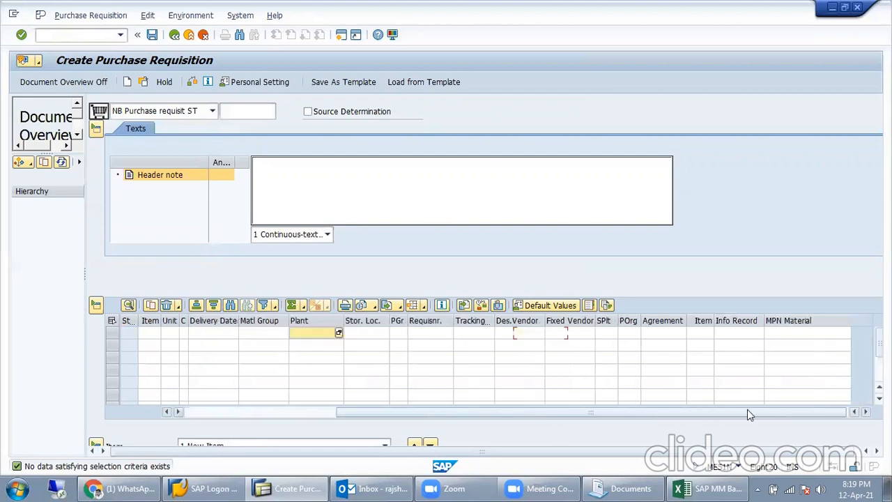
{"action": "left_click", "coordinate": [738, 335]}
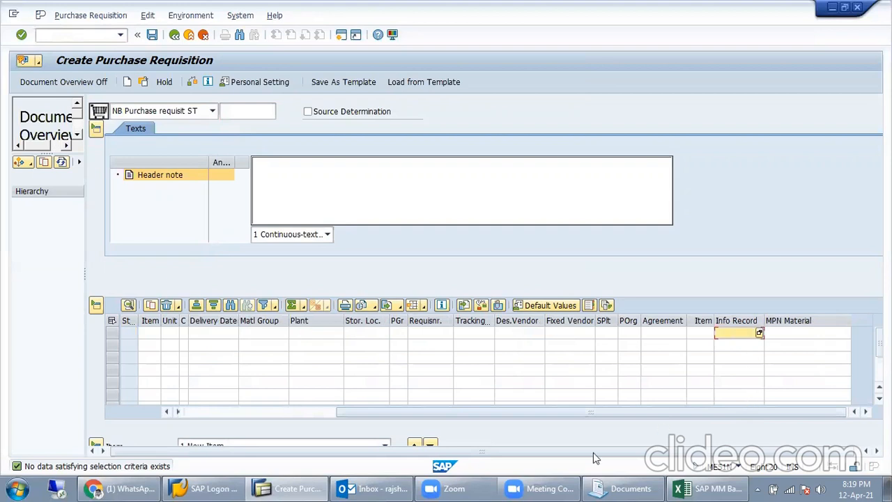
{"action": "left_click", "coordinate": [710, 488]}
{"action": "left_click", "coordinate": [289, 366]}
{"action": "key", "text": "ctrl+c"}
{"action": "key", "text": "alt+Tab"}
{"action": "key", "text": "ctrl+v"}
{"action": "key", "text": "Return"}
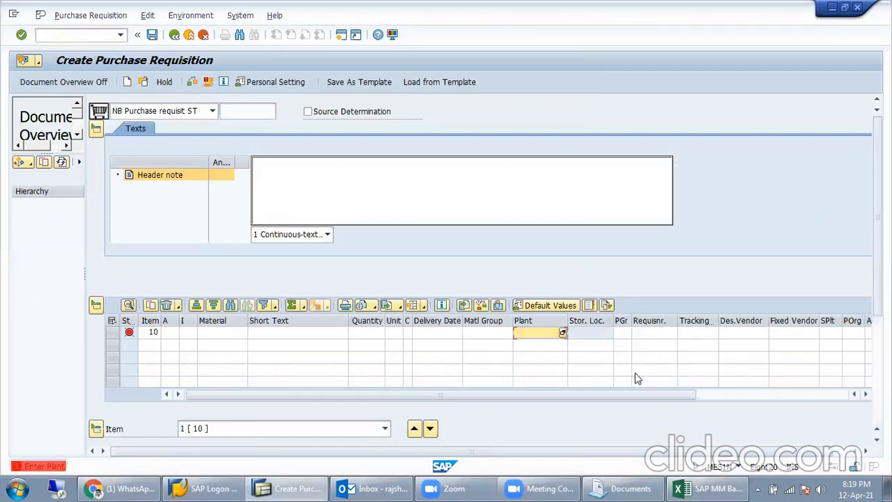
Step: Enter plant MISL and quantity 5 for the item and check its Info Record value
{"action": "type", "text": "MISL"}
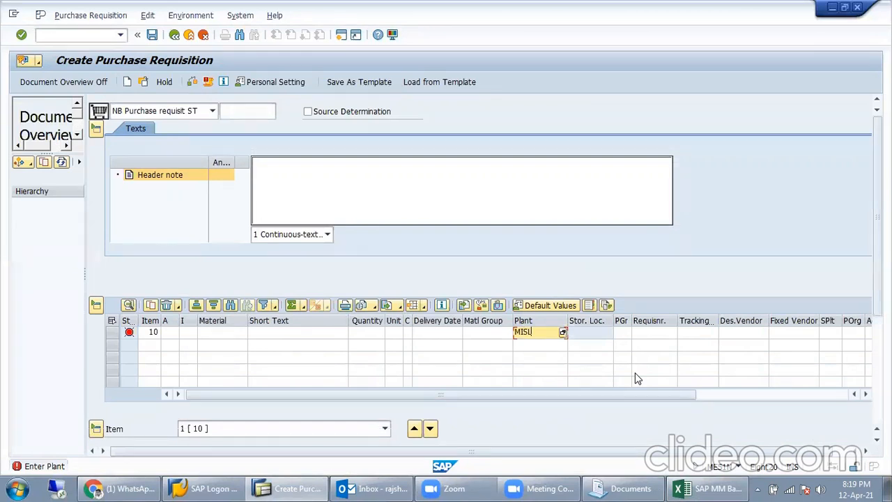
{"action": "key", "text": "Return"}
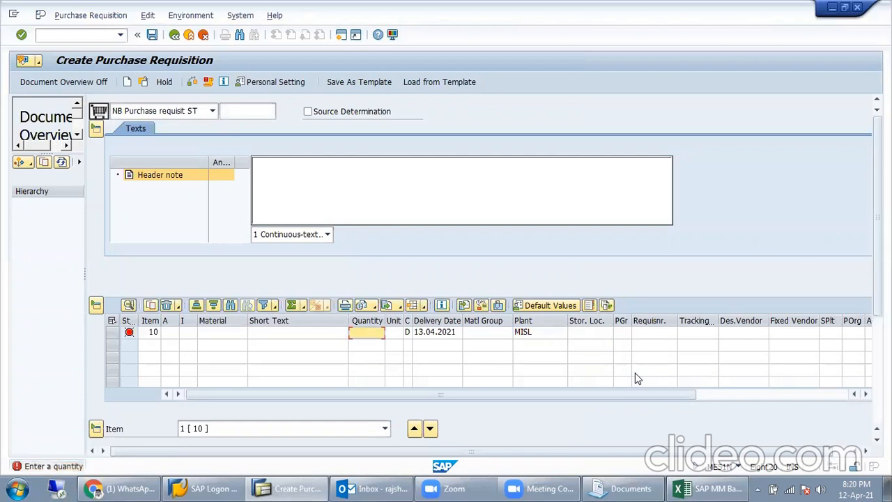
{"action": "type", "text": "5"}
{"action": "key", "text": "Return"}
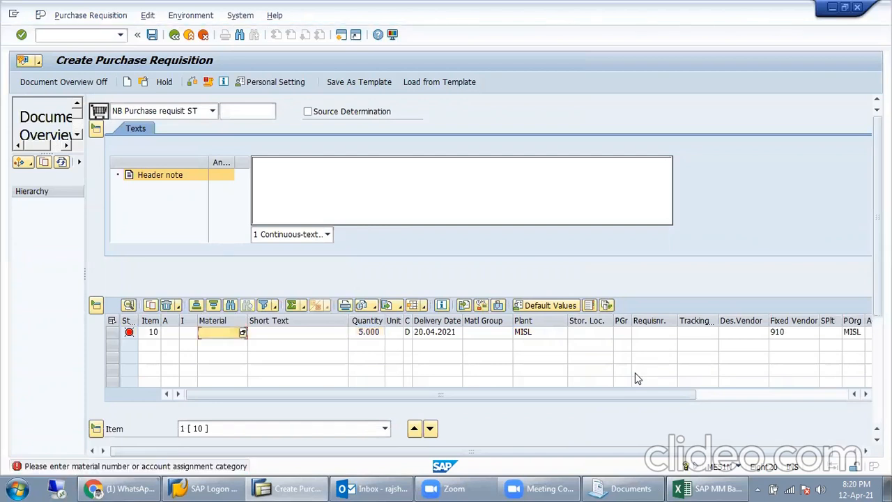
{"action": "left_click", "coordinate": [716, 395]}
{"action": "left_click", "coordinate": [742, 332]}
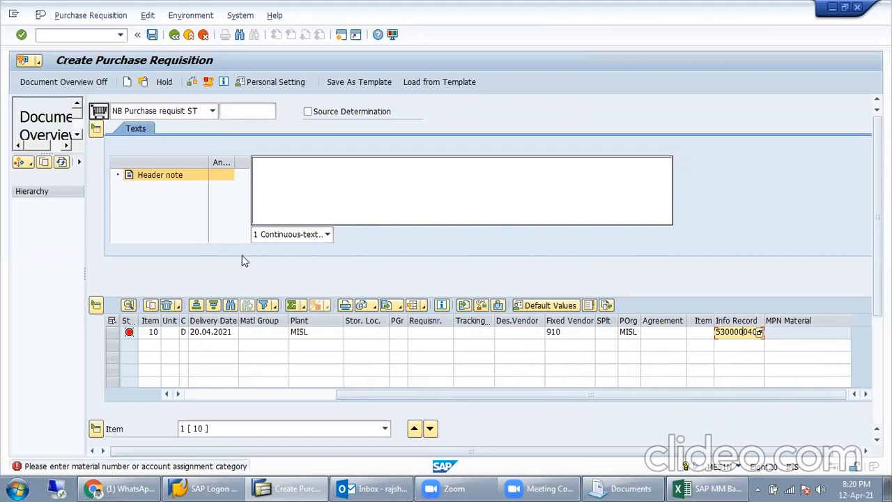
Step: Glance at the document overview selection variants, then leave the requisition without saving
{"action": "left_click", "coordinate": [30, 164]}
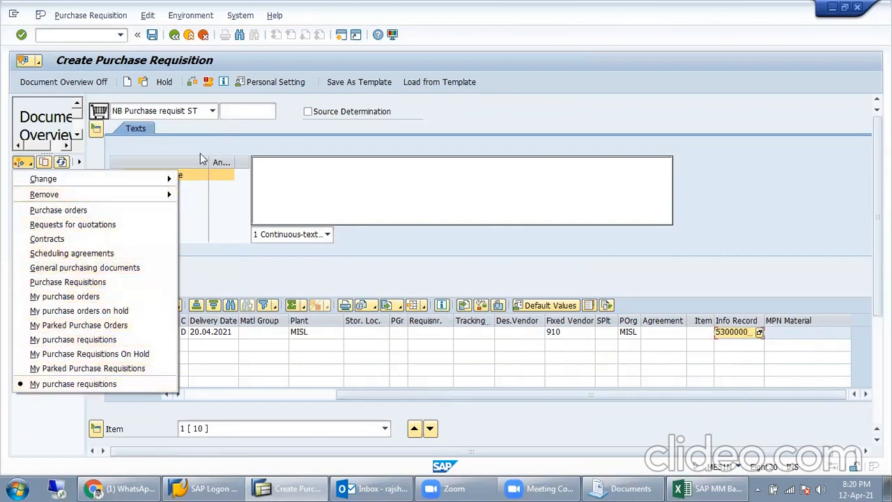
{"action": "left_click", "coordinate": [236, 134]}
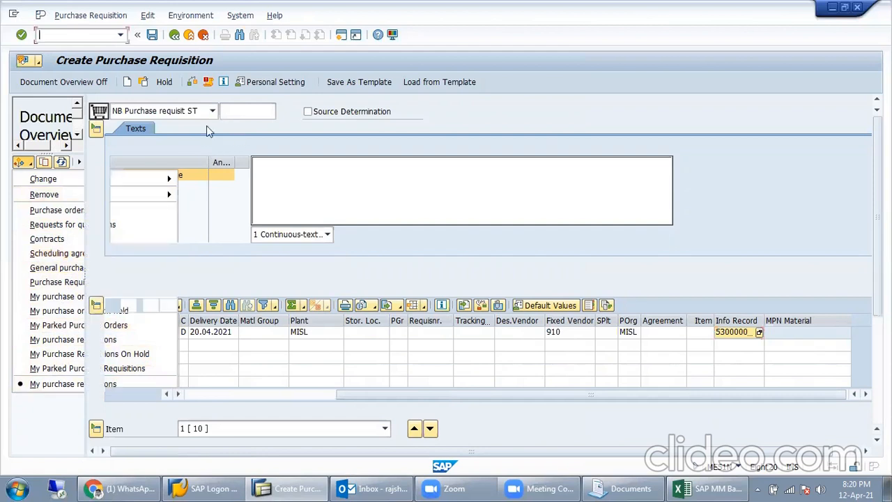
{"action": "left_click", "coordinate": [175, 35]}
{"action": "left_click", "coordinate": [276, 279]}
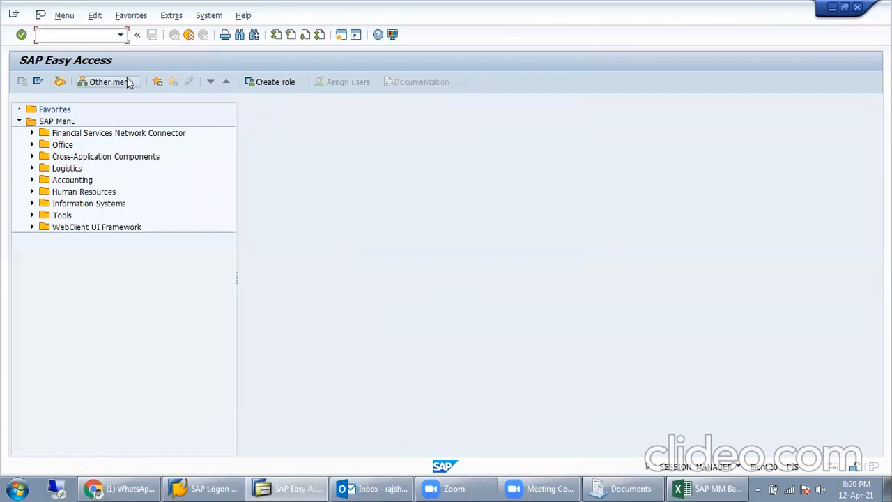
{"action": "type", "text": "ME21n"}
{"action": "key", "text": "Return"}
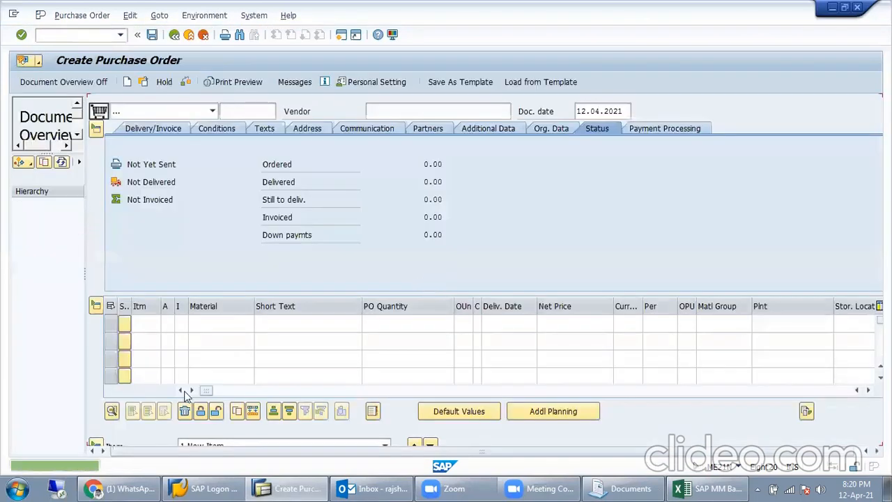
{"action": "left_click", "coordinate": [725, 390]}
{"action": "left_click_drag", "start_coordinate": [744, 395], "coordinate": [575, 393]}
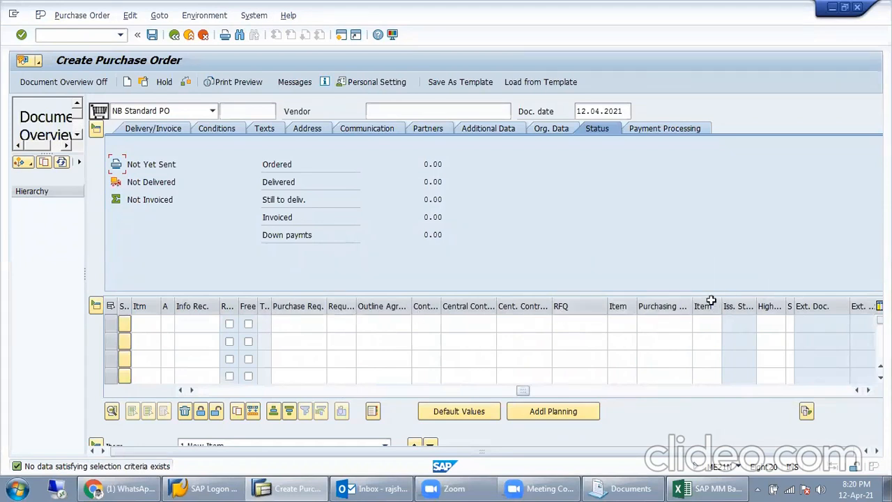
{"action": "left_click", "coordinate": [209, 323]}
{"action": "key", "text": "ctrl+v"}
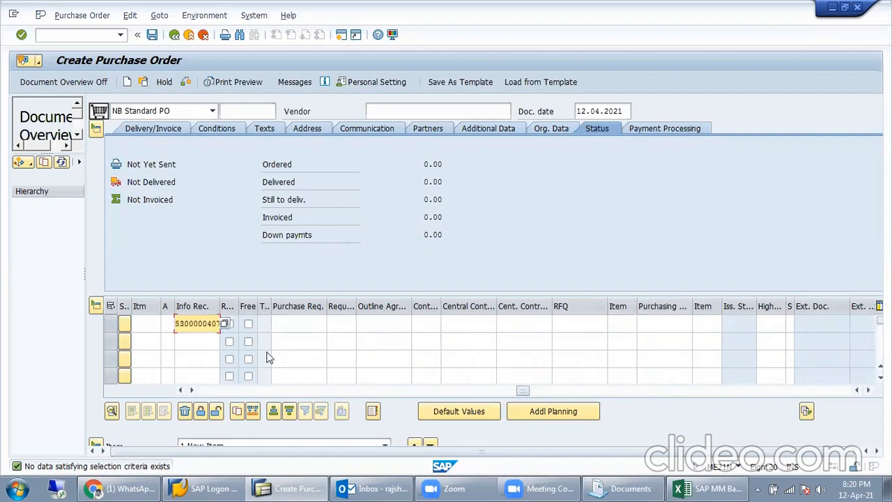
{"action": "key", "text": "Return"}
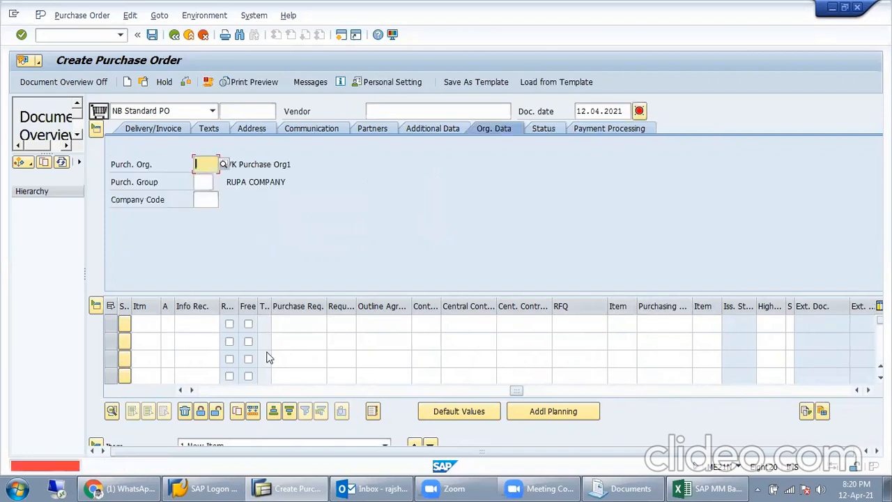
Step: Fill the Org. Data: purchasing organization MISL, purchasing group 001, company code MISL
{"action": "type", "text": "MISL"}
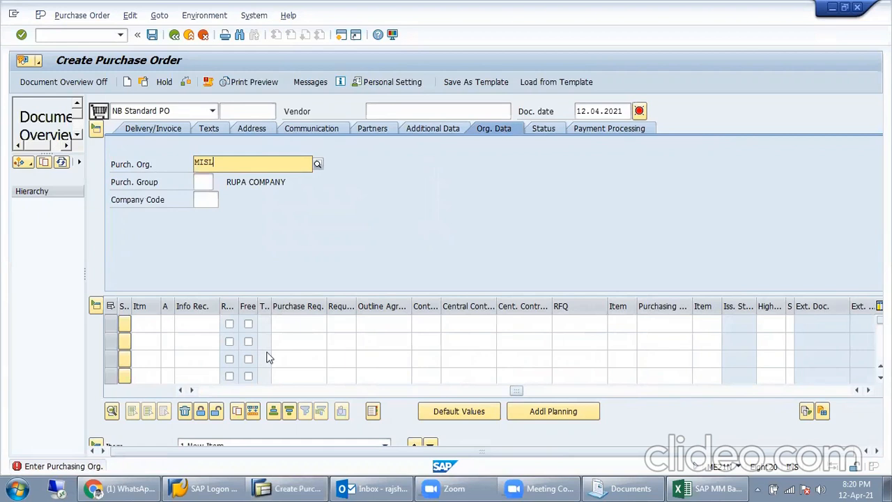
{"action": "key", "text": "Return"}
{"action": "type", "text": "M"}
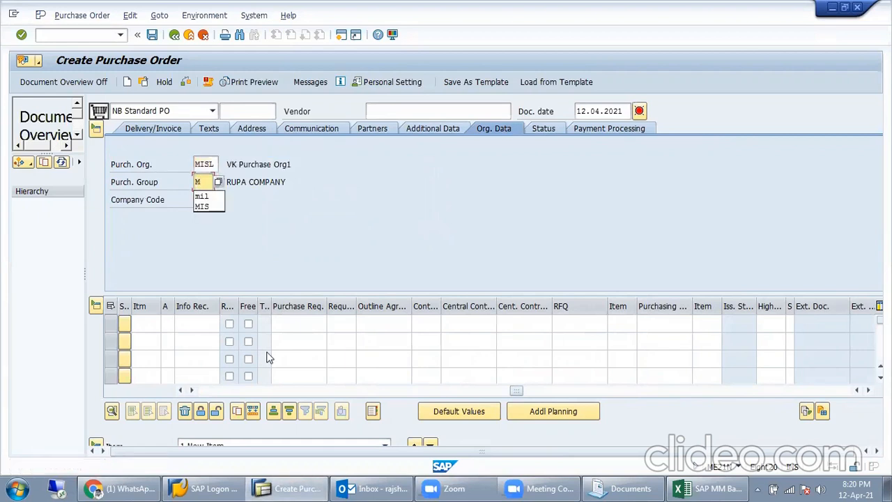
{"action": "key", "text": "BackSpace"}
{"action": "type", "text": "000"}
{"action": "key", "text": "BackSpace"}
{"action": "type", "text": "1"}
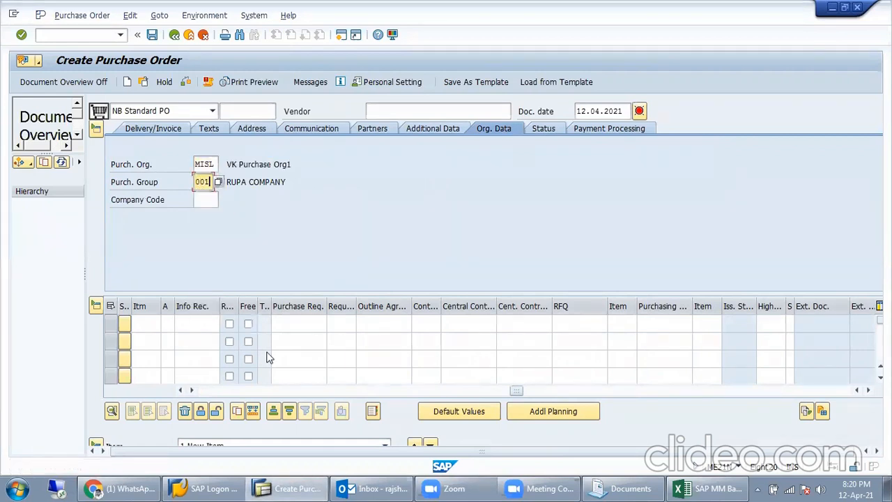
{"action": "key", "text": "Tab"}
{"action": "type", "text": "MISL"}
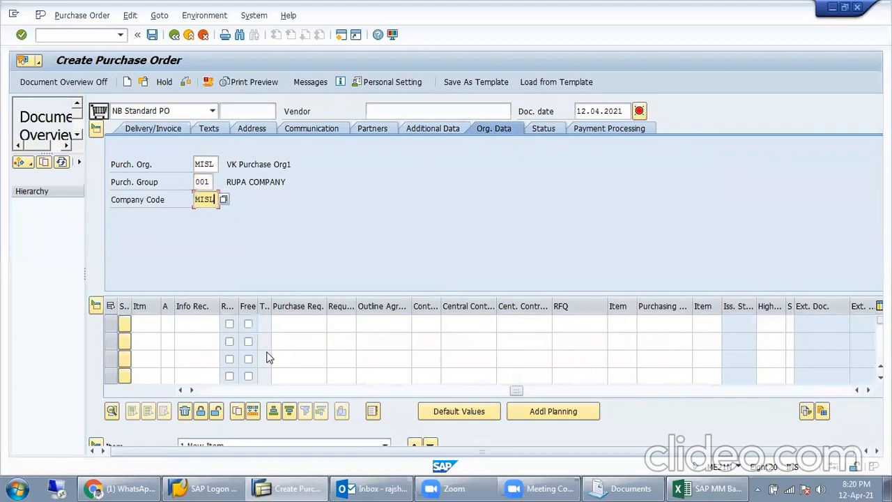
Step: Enter vendor 910 and acknowledge the calculation schema warning
{"action": "left_click", "coordinate": [410, 113]}
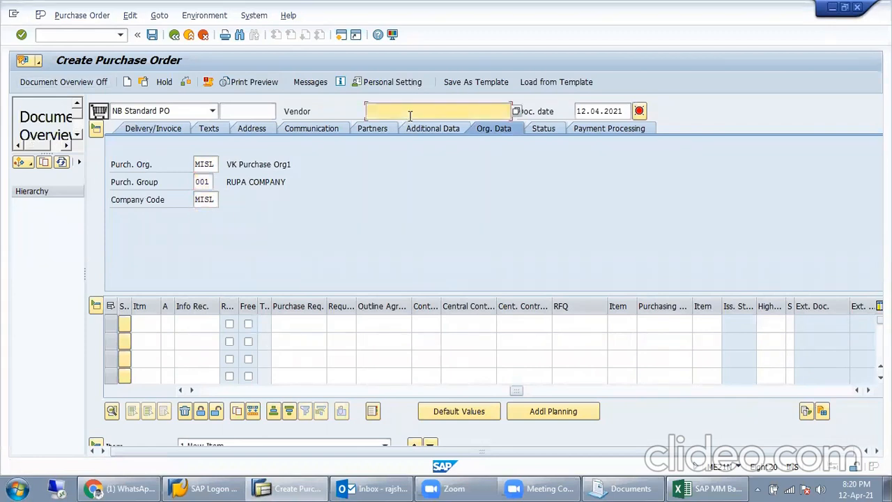
{"action": "type", "text": "910"}
{"action": "key", "text": "Return"}
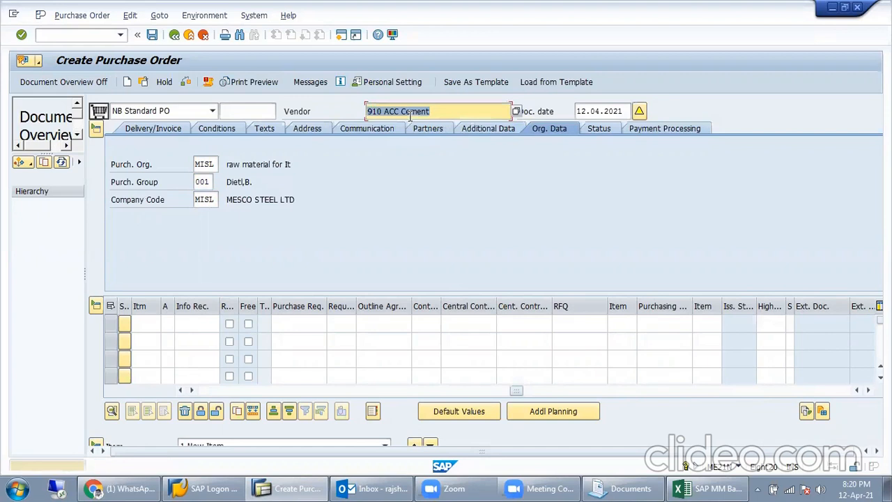
{"action": "key", "text": "Return"}
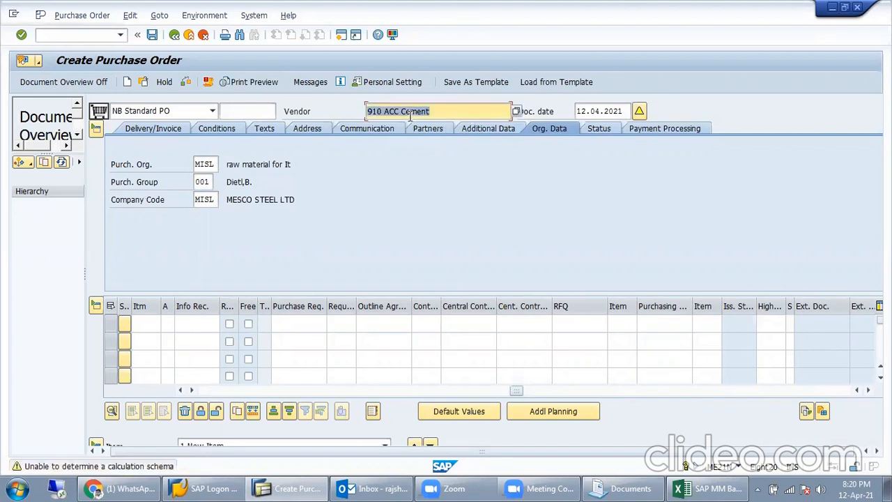
{"action": "left_click", "coordinate": [194, 324]}
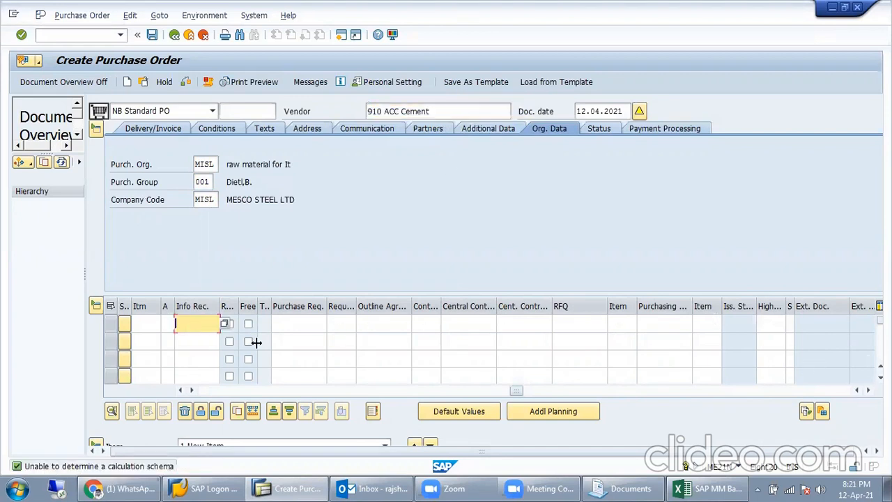
{"action": "key", "text": "ctrl+v"}
{"action": "key", "text": "Return"}
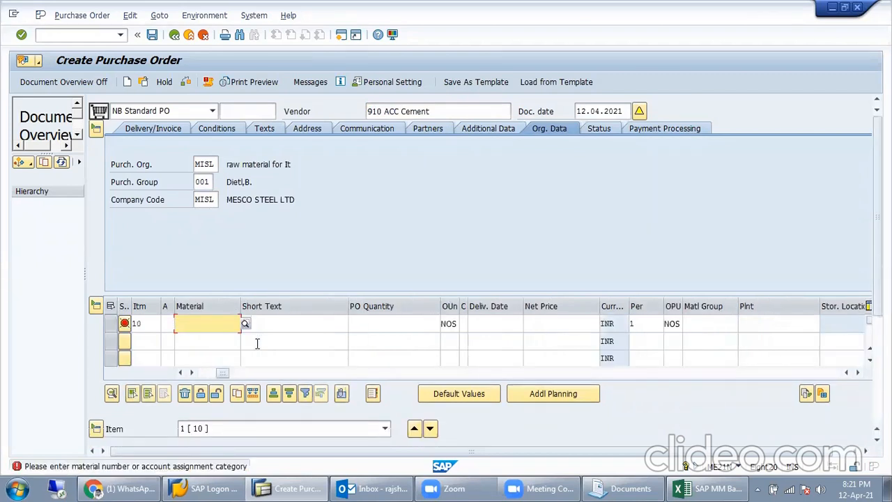
{"action": "left_click", "coordinate": [648, 372]}
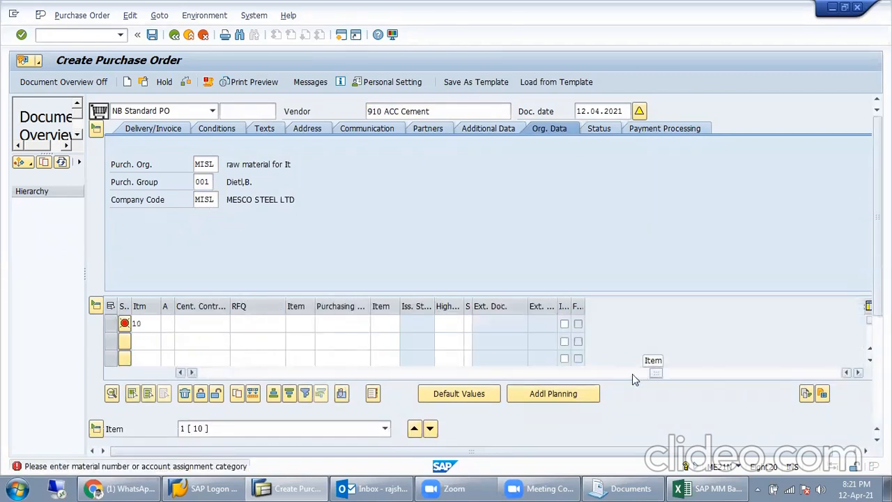
{"action": "left_click_drag", "start_coordinate": [664, 374], "coordinate": [146, 397]}
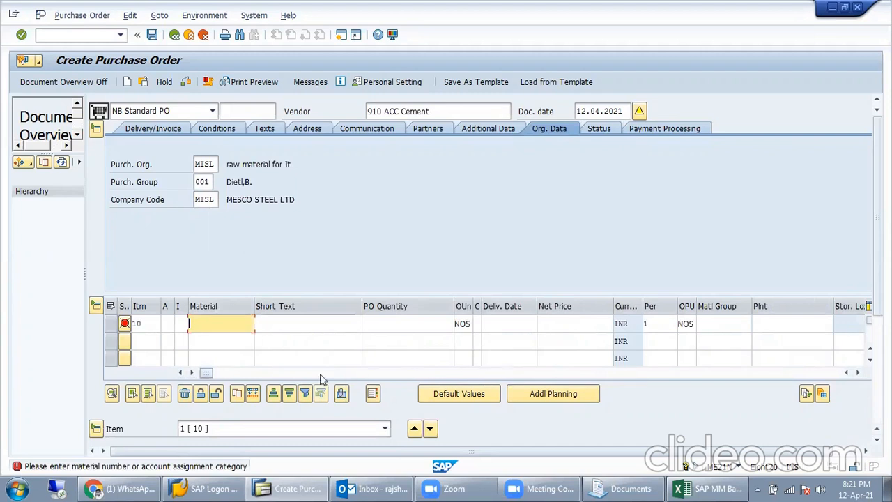
{"action": "left_click_drag", "start_coordinate": [205, 373], "coordinate": [190, 385]}
{"action": "left_click_drag", "start_coordinate": [743, 375], "coordinate": [473, 373]}
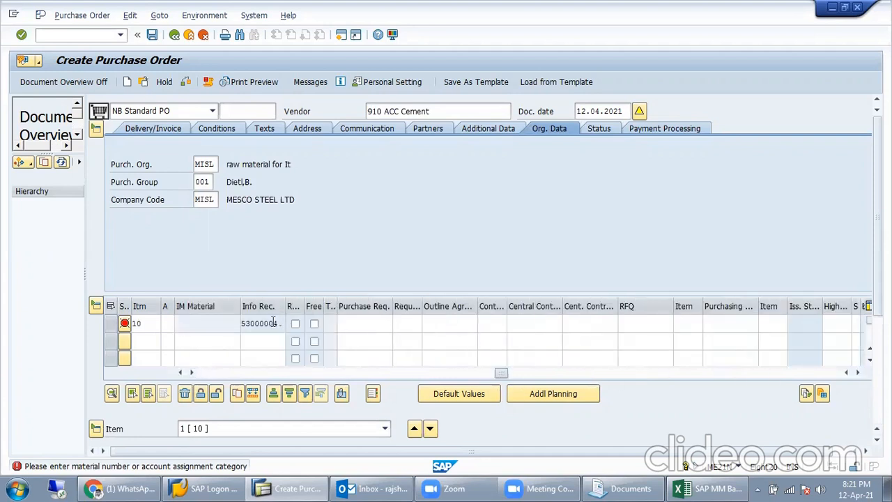
{"action": "double_click", "coordinate": [266, 329]}
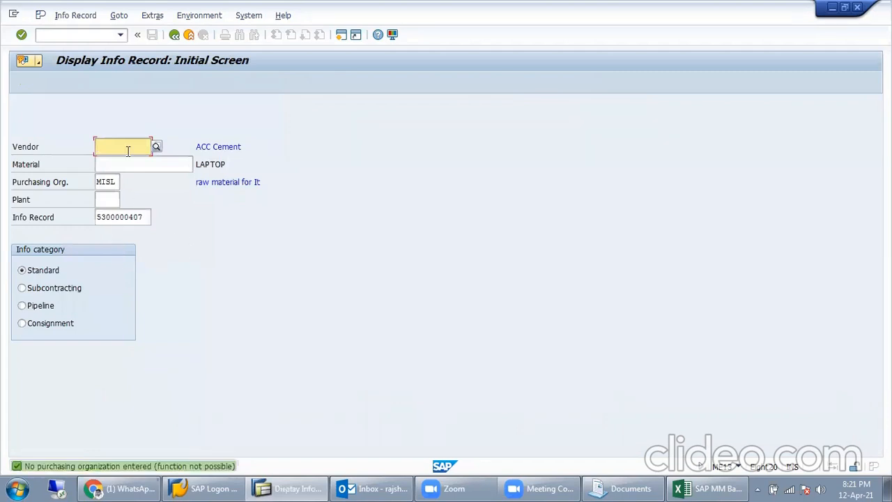
{"action": "left_click", "coordinate": [75, 15]}
{"action": "left_click", "coordinate": [79, 61]}
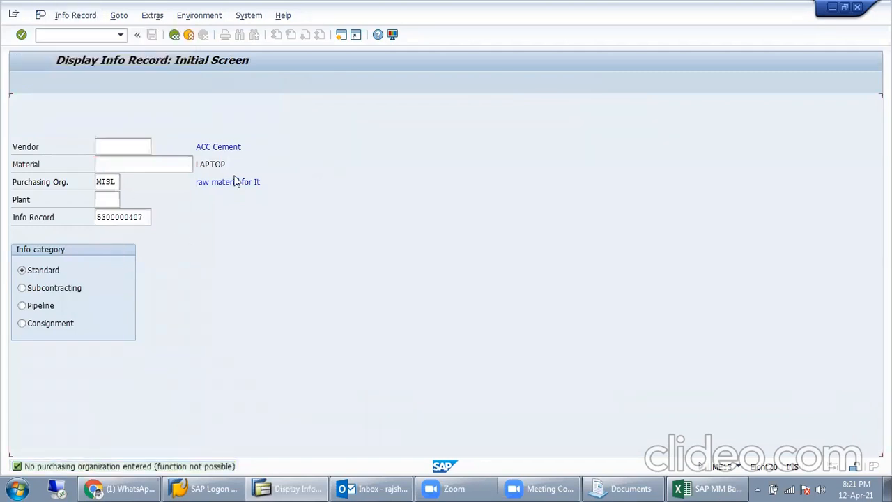
{"action": "left_click", "coordinate": [174, 35]}
{"action": "type", "text": "me13"}
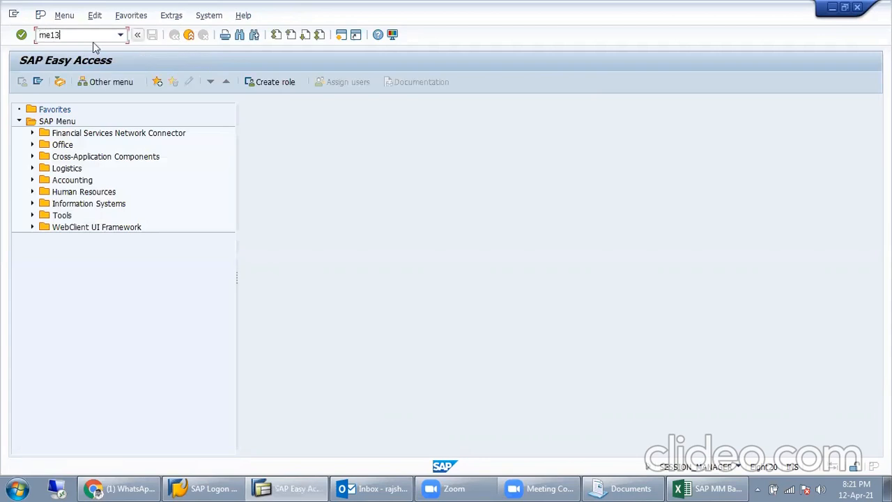
{"action": "key", "text": "Return"}
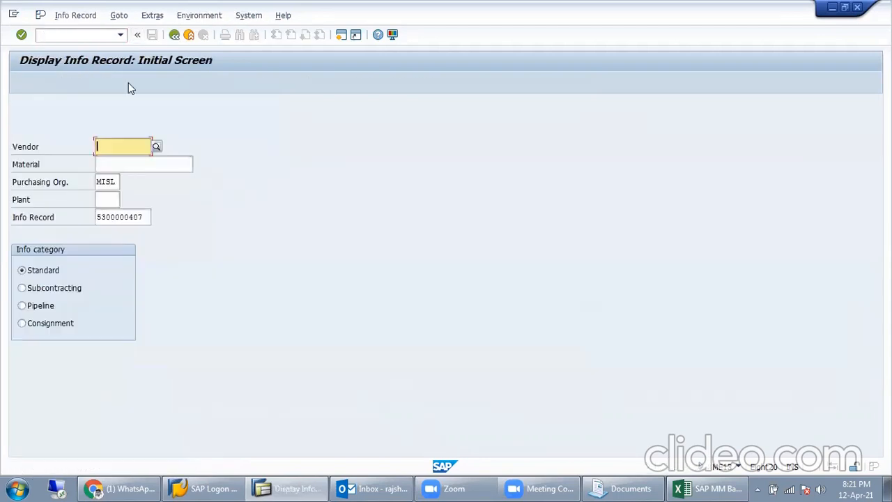
{"action": "key", "text": "Return"}
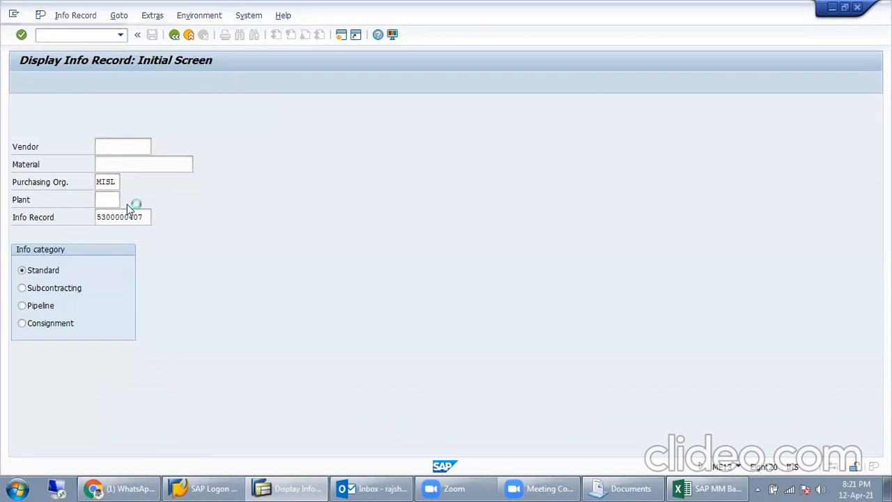
{"action": "key", "text": "Tab"}
{"action": "key", "text": "Tab"}
{"action": "key", "text": "Tab"}
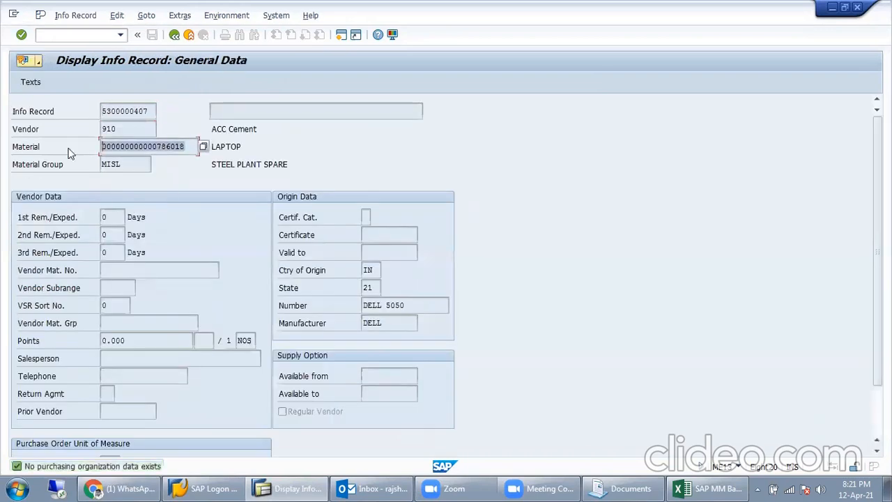
{"action": "scroll", "coordinate": [167, 292], "scroll_direction": "down", "scroll_amount": 3}
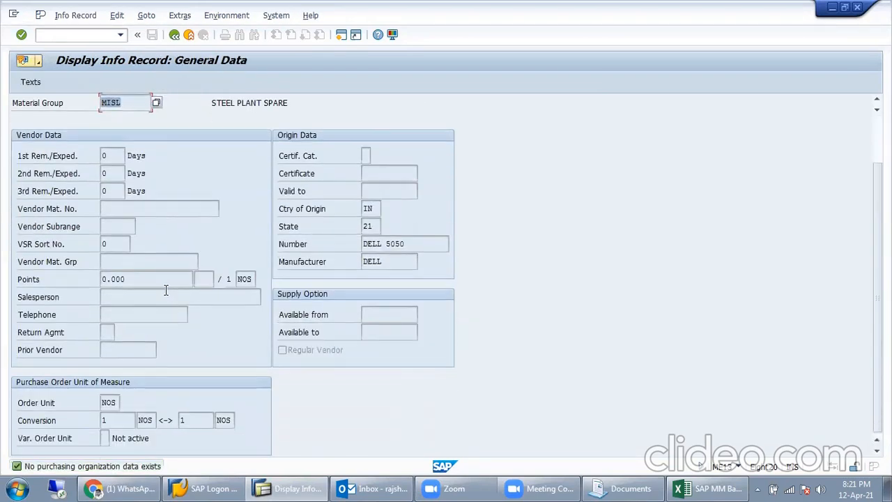
{"action": "scroll", "coordinate": [165, 287], "scroll_direction": "up", "scroll_amount": 3}
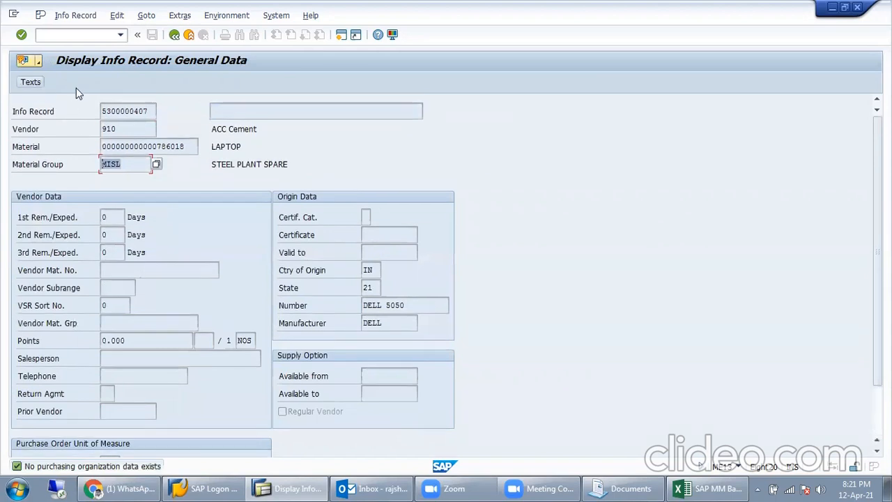
Step: In change mode, review the texts and condition types, then leave and save the info record
{"action": "left_click", "coordinate": [75, 16]}
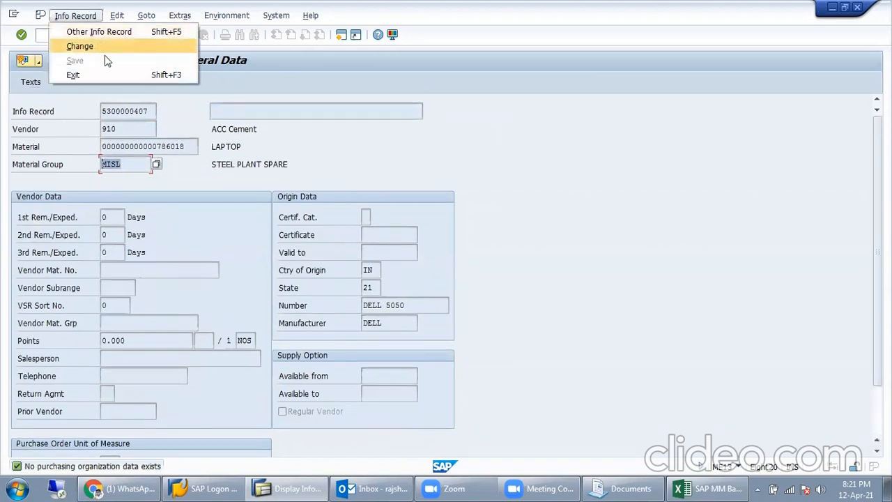
{"action": "left_click", "coordinate": [105, 50]}
{"action": "left_click", "coordinate": [31, 82]}
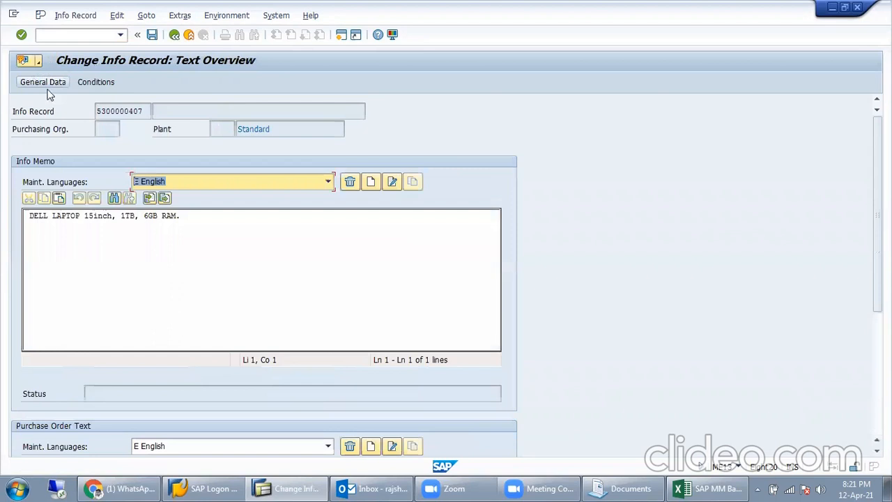
{"action": "left_click", "coordinate": [97, 81]}
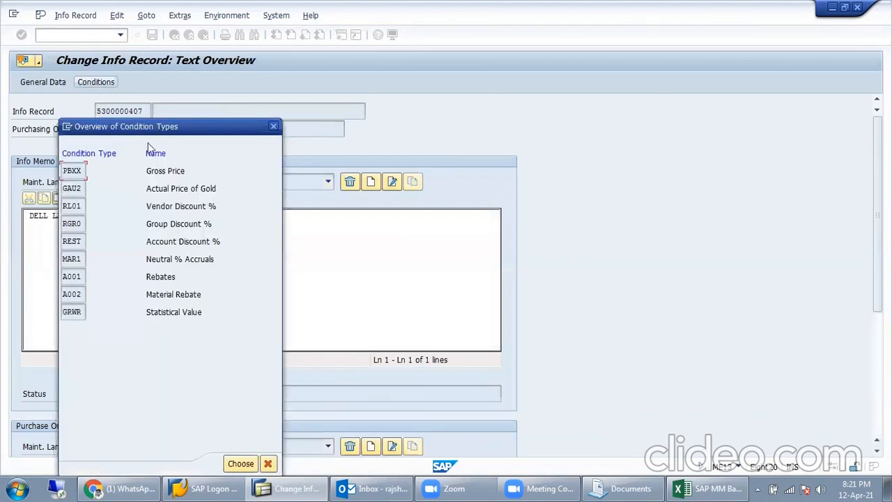
{"action": "left_click", "coordinate": [273, 126]}
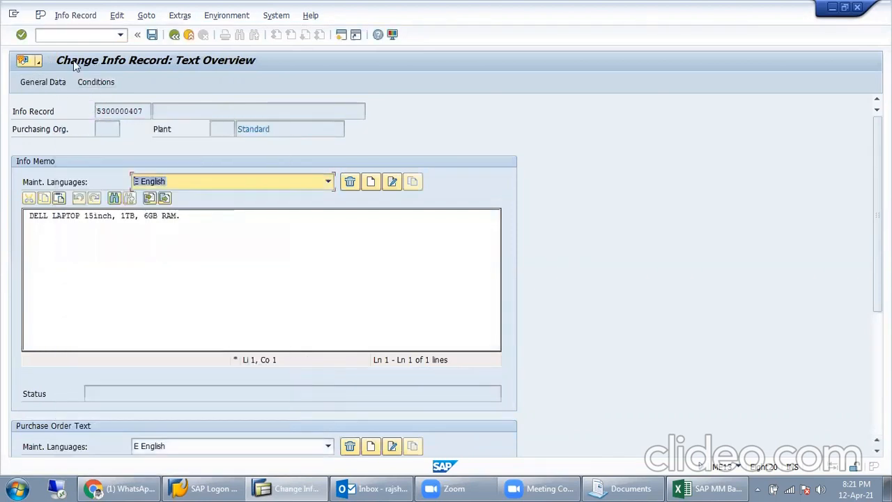
{"action": "left_click", "coordinate": [174, 35]}
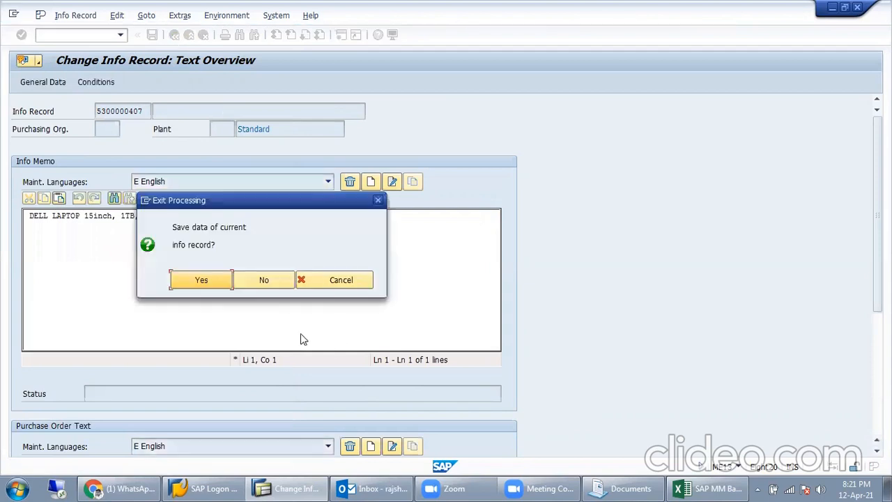
{"action": "left_click", "coordinate": [173, 282]}
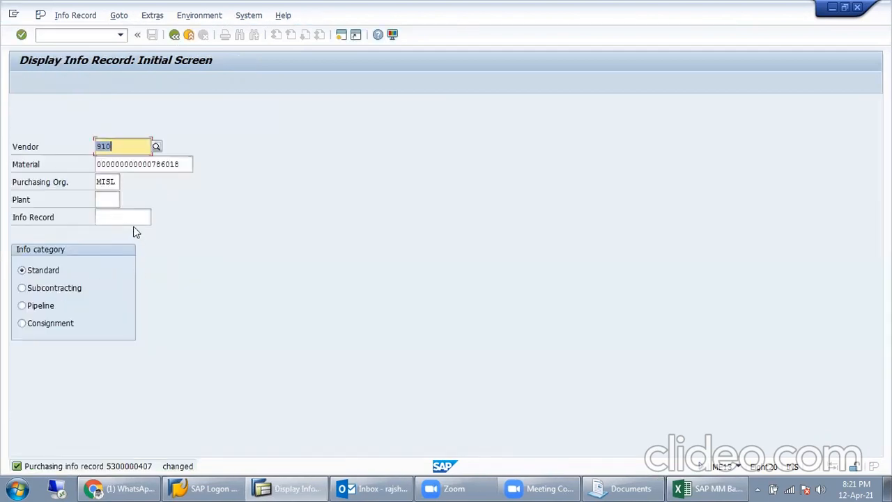
{"action": "key", "text": "Return"}
{"action": "left_click", "coordinate": [190, 34]}
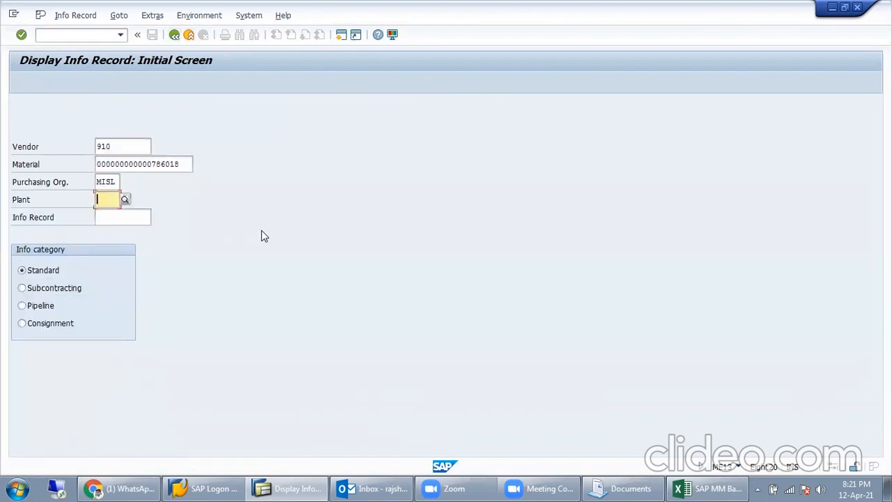
{"action": "type", "text": "MISL"}
{"action": "key", "text": "Return"}
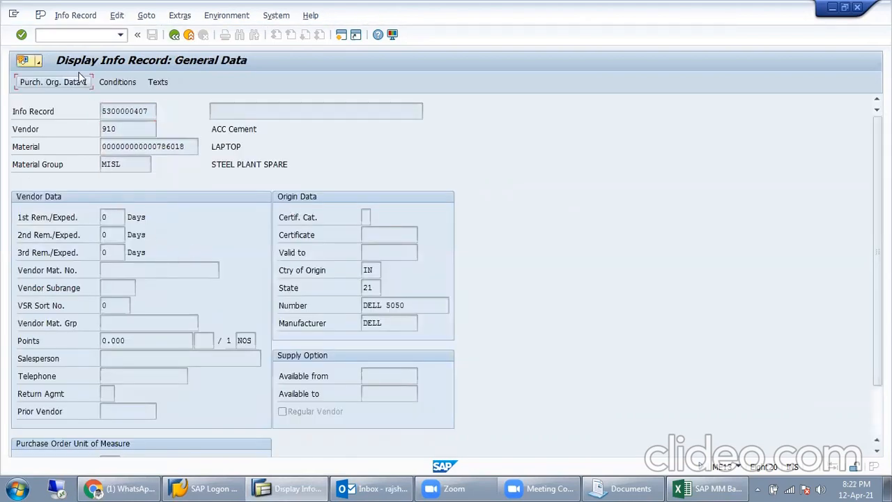
{"action": "left_click", "coordinate": [70, 82]}
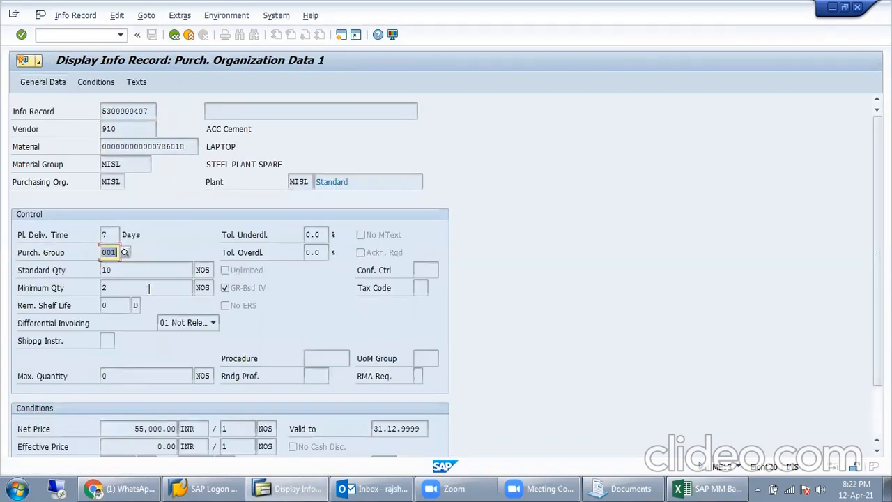
Step: Review Tax Code, Procedure and the Conf. Ctrl F4 key list, then return to the initial screen
{"action": "left_click", "coordinate": [423, 274]}
{"action": "left_click", "coordinate": [418, 288]}
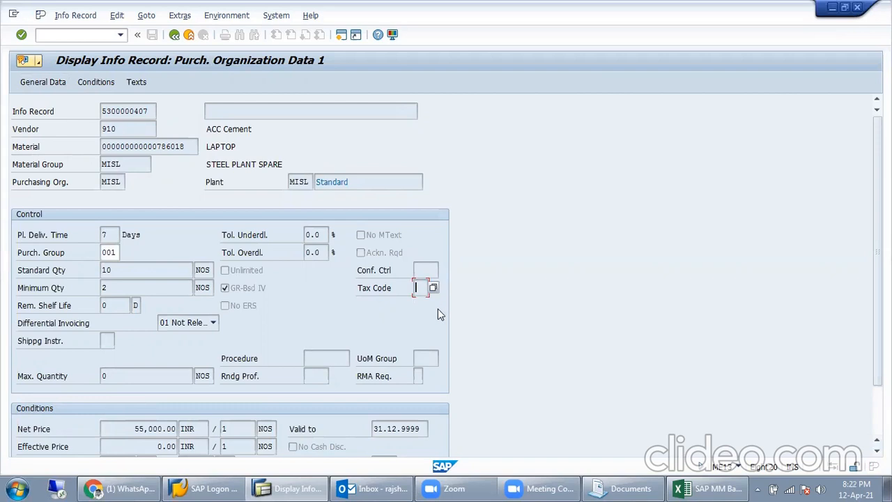
{"action": "left_click", "coordinate": [331, 360]}
{"action": "left_click", "coordinate": [424, 272]}
{"action": "left_click", "coordinate": [443, 271]}
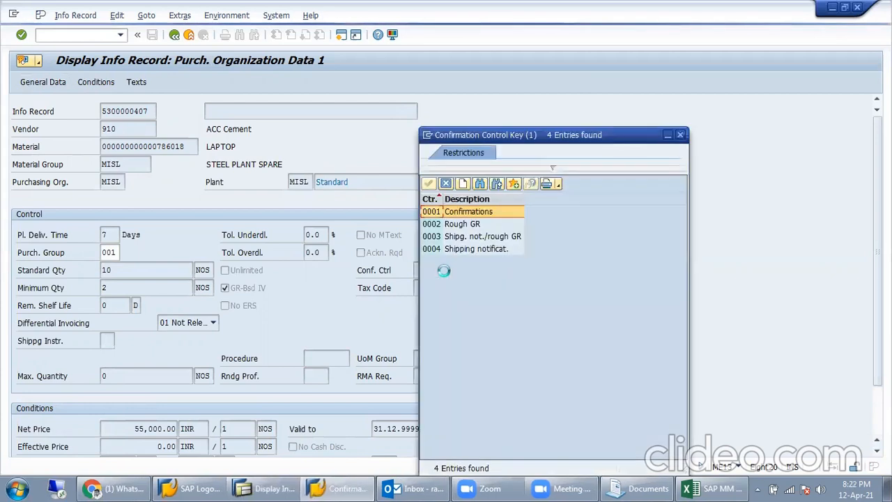
{"action": "left_click", "coordinate": [680, 135]}
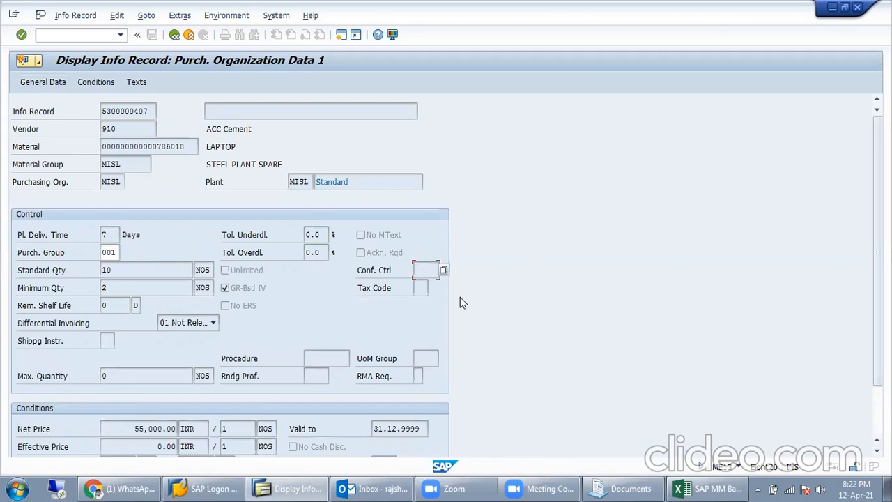
{"action": "scroll", "coordinate": [285, 339], "scroll_direction": "down", "scroll_amount": 3}
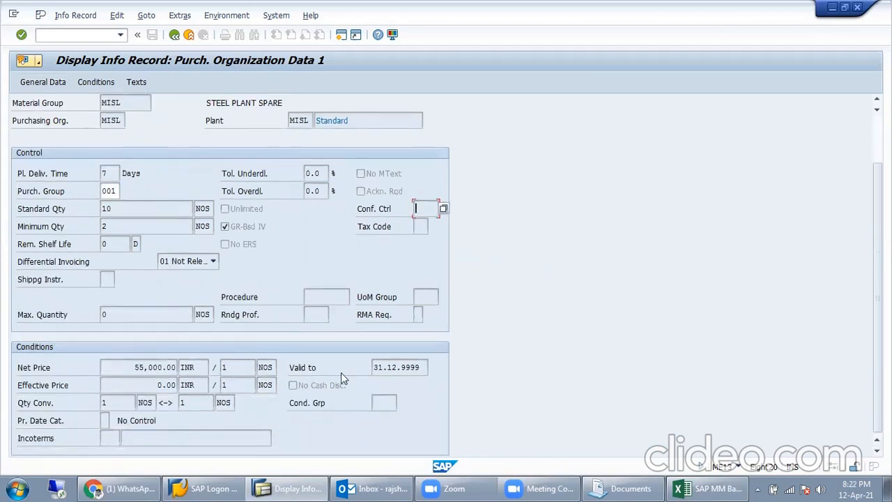
{"action": "scroll", "coordinate": [206, 279], "scroll_direction": "up", "scroll_amount": 3}
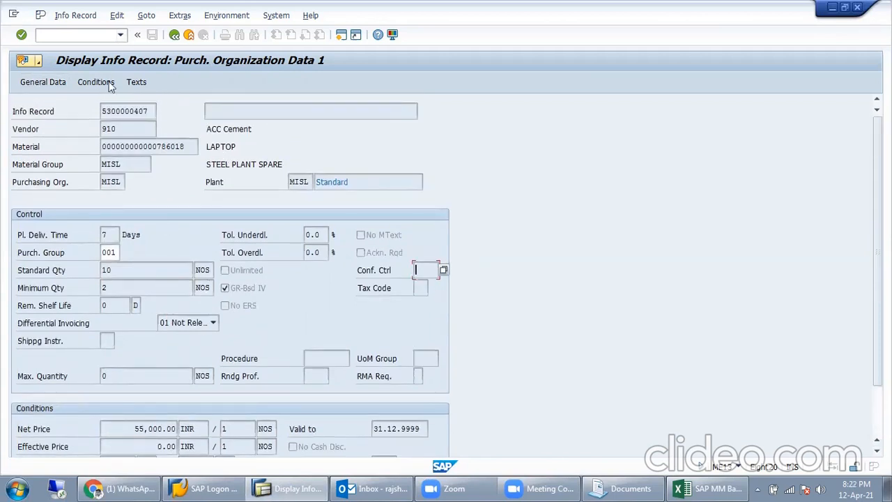
{"action": "left_click", "coordinate": [77, 16]}
{"action": "left_click", "coordinate": [210, 64]}
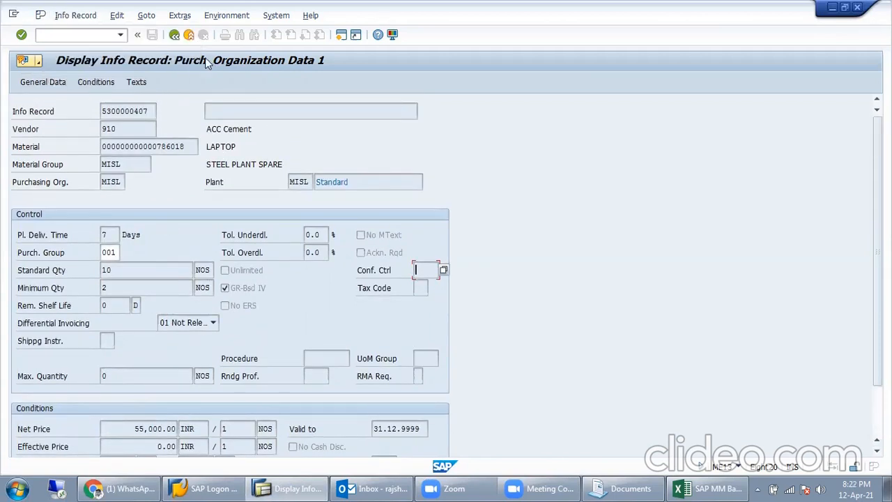
{"action": "left_click", "coordinate": [174, 37]}
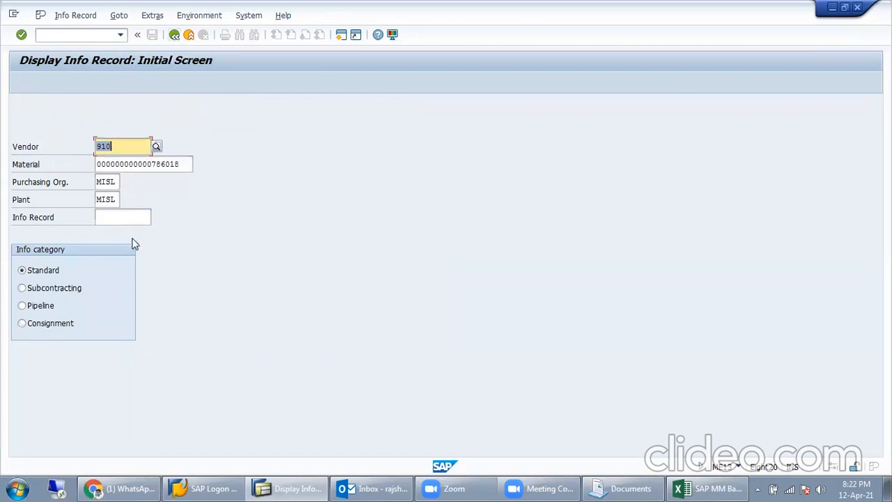
{"action": "left_click", "coordinate": [174, 35]}
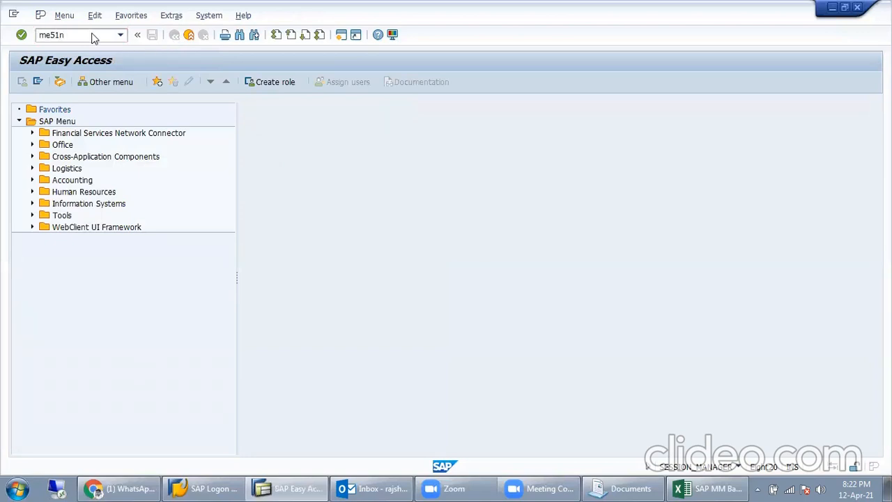
{"action": "key", "text": "Return"}
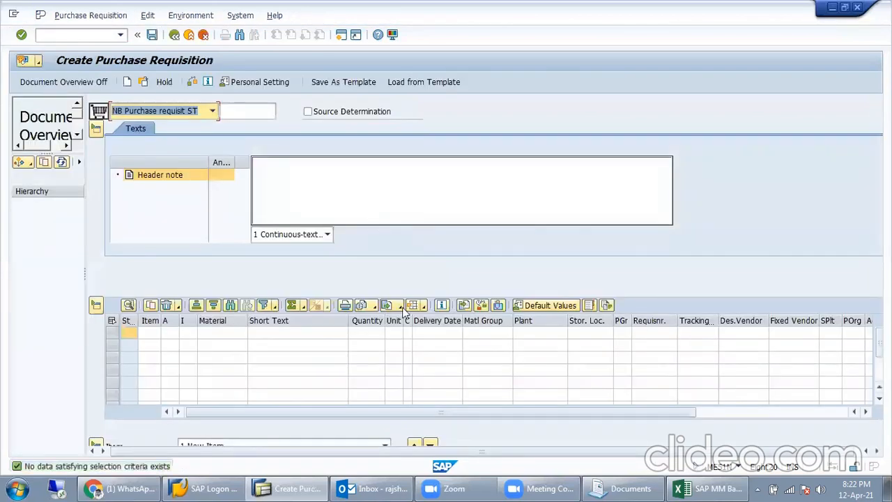
{"action": "left_click", "coordinate": [759, 411]}
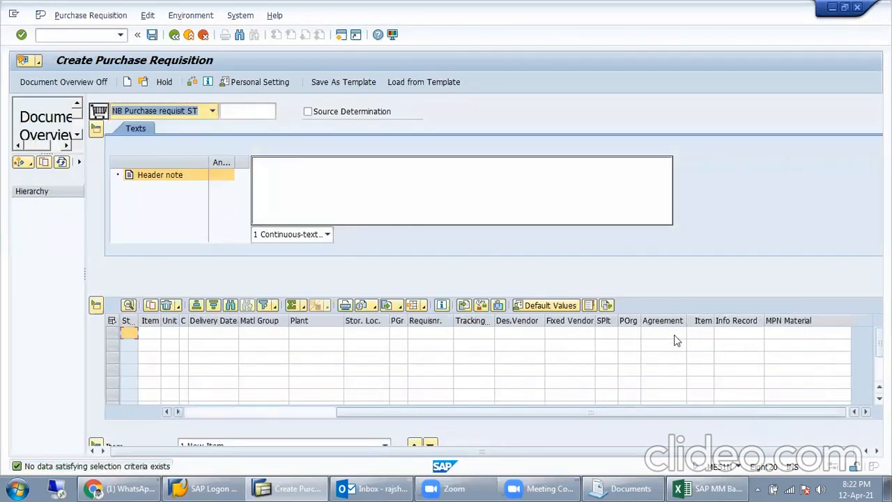
{"action": "left_click", "coordinate": [730, 320]}
{"action": "key", "text": "ctrl+v"}
{"action": "key", "text": "Return"}
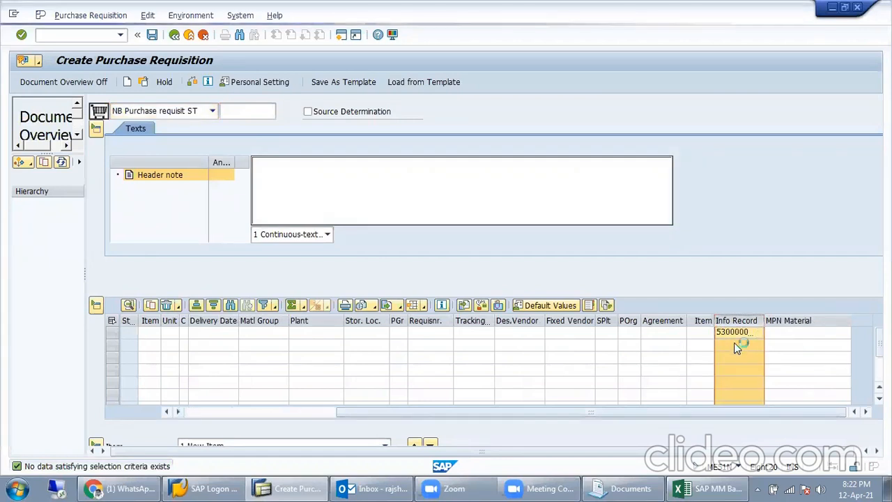
{"action": "left_click", "coordinate": [729, 394]}
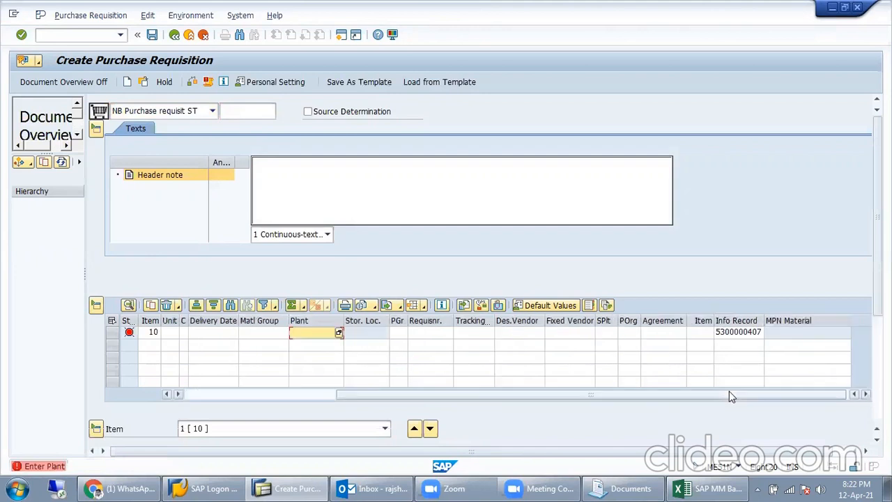
{"action": "left_click", "coordinate": [758, 334]}
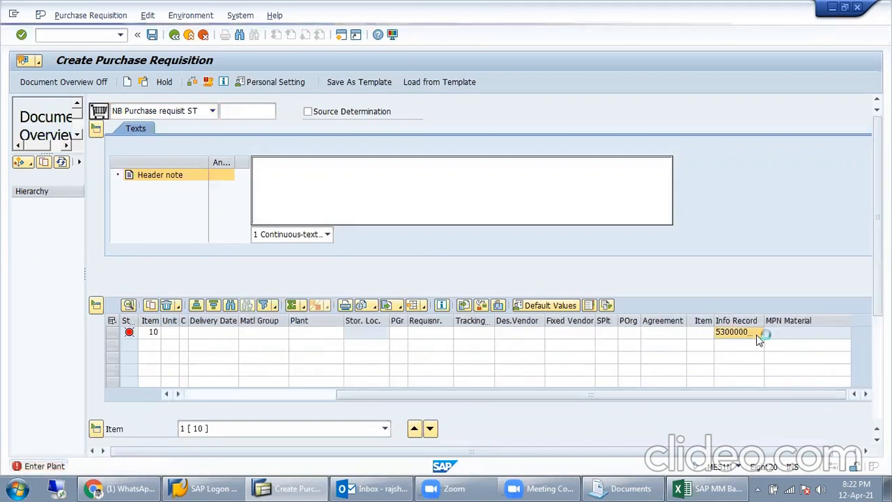
{"action": "left_click", "coordinate": [758, 332]}
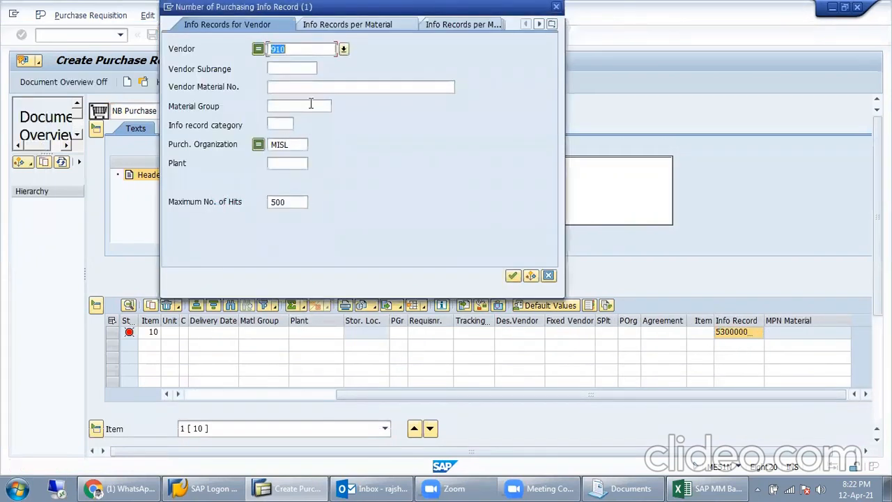
{"action": "key", "text": "Return"}
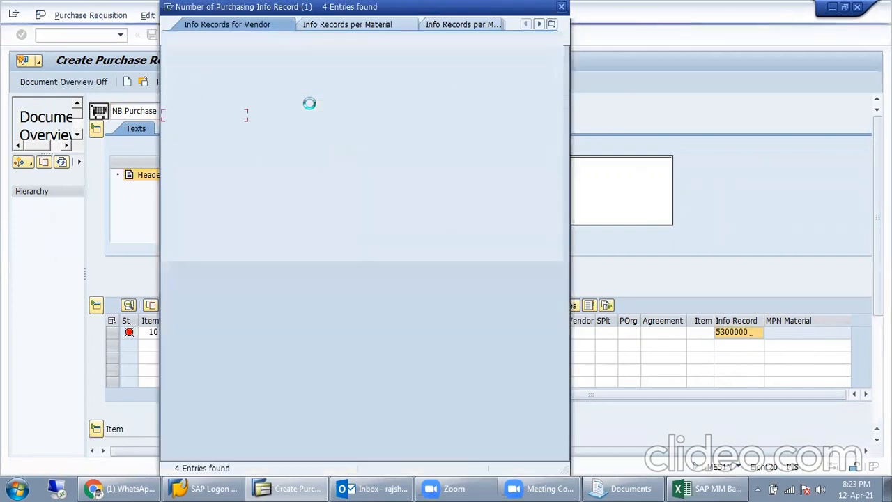
{"action": "left_click", "coordinate": [340, 129]}
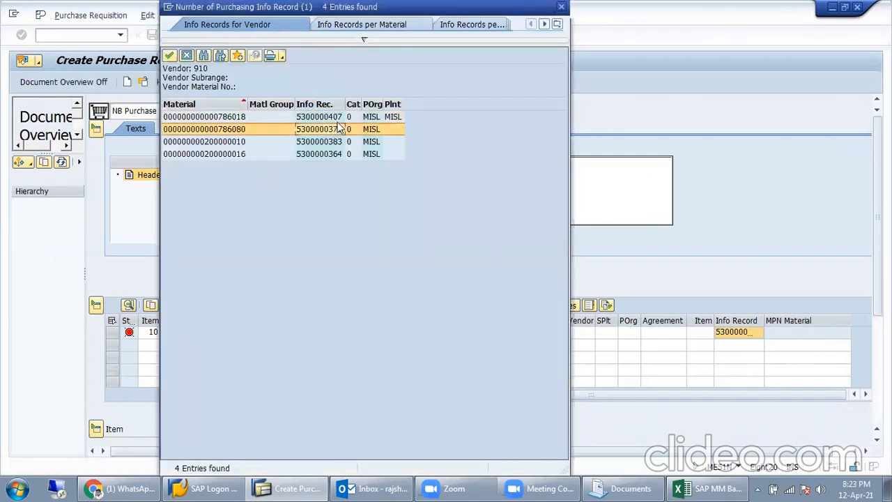
{"action": "left_click", "coordinate": [690, 487]}
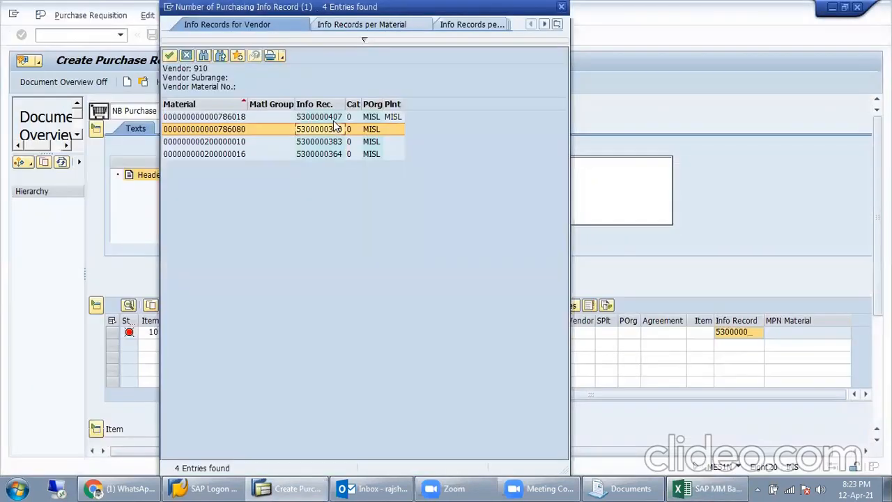
{"action": "left_click", "coordinate": [317, 118]}
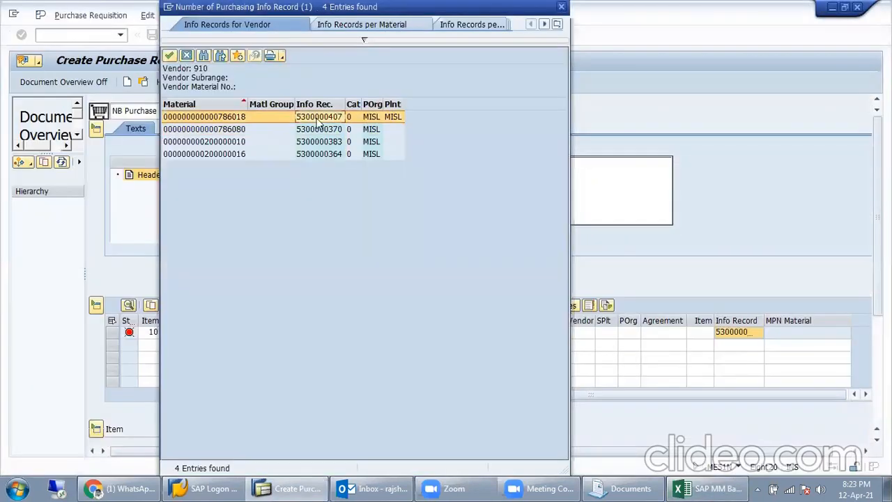
{"action": "double_click", "coordinate": [309, 118]}
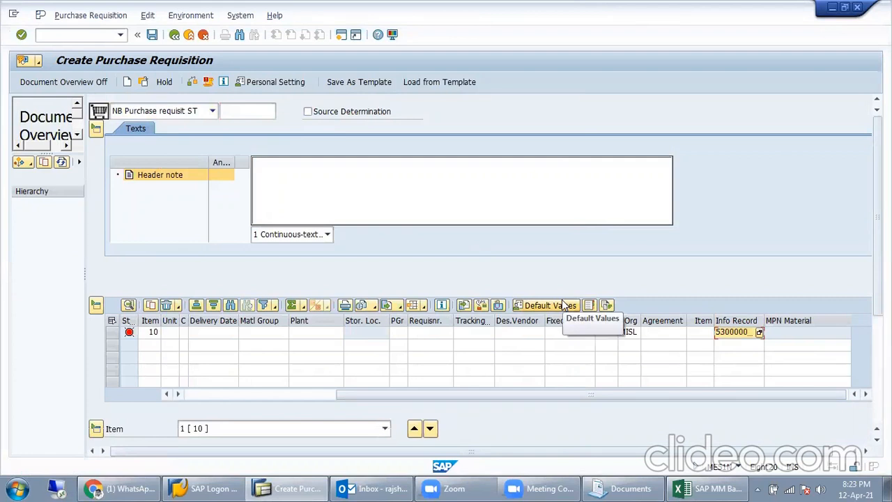
{"action": "double_click", "coordinate": [736, 335]}
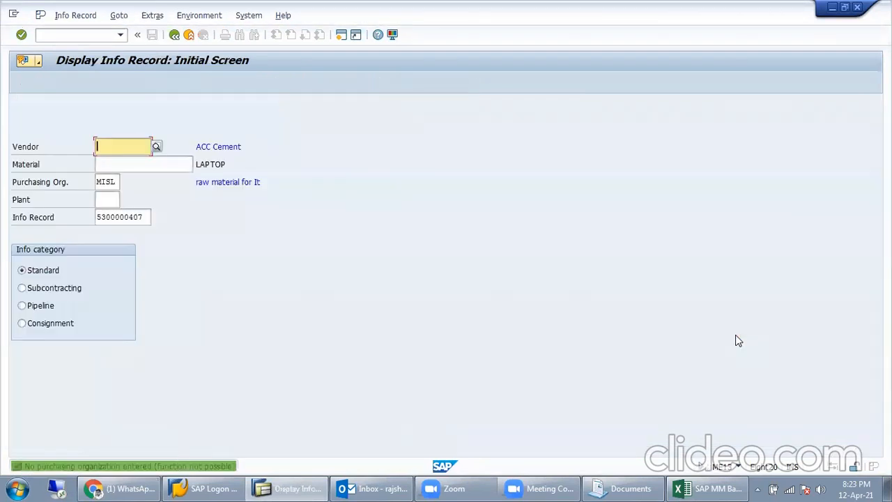
{"action": "left_click", "coordinate": [186, 34]}
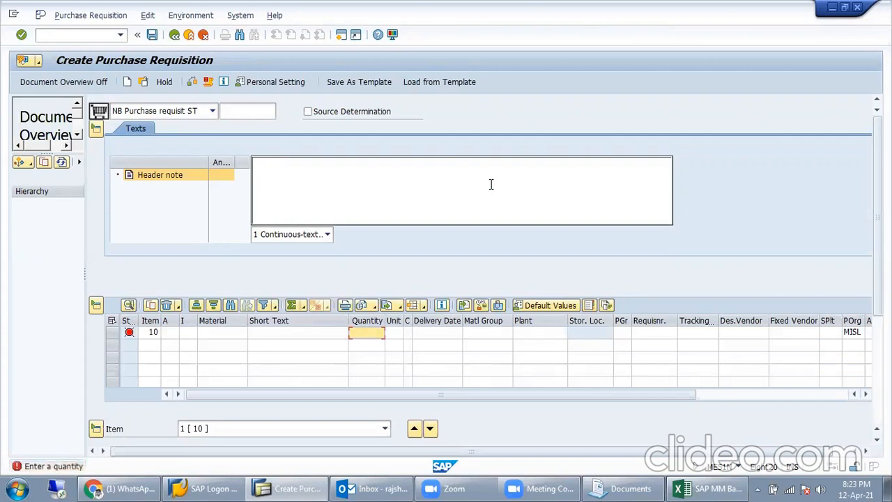
{"action": "left_click", "coordinate": [175, 35]}
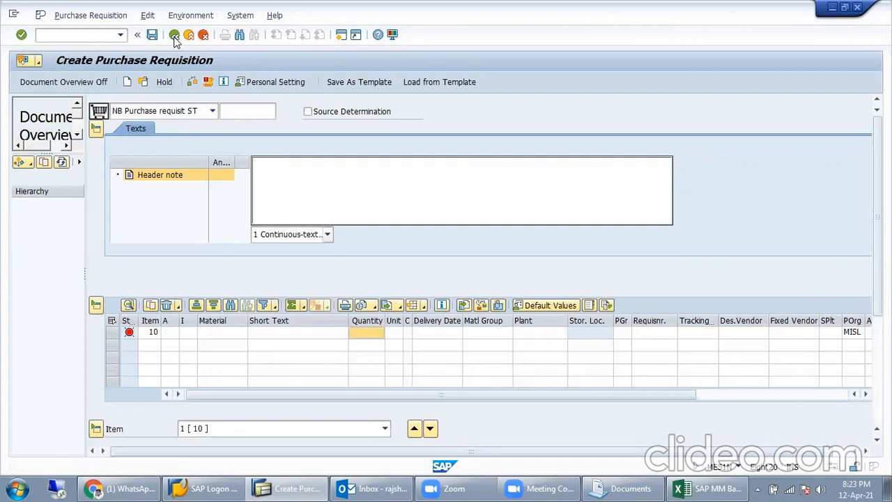
{"action": "left_click", "coordinate": [268, 281]}
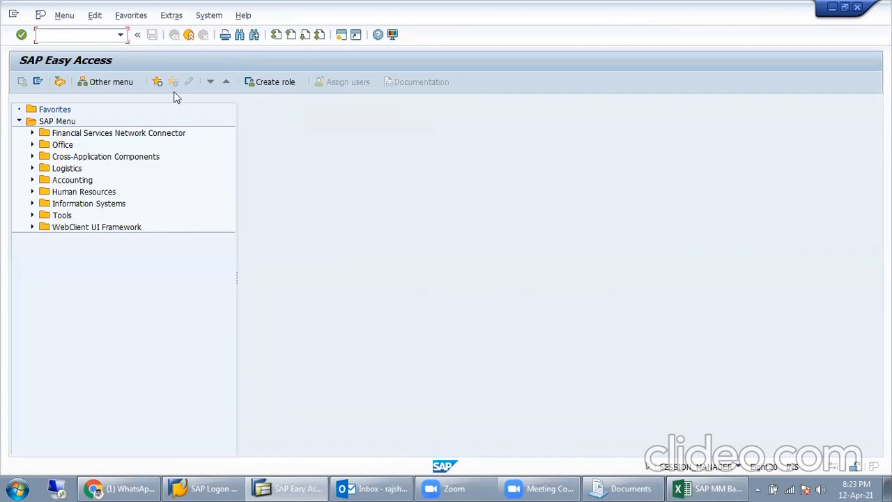
Step: Open the SPRO reference IMG and expand Materials Management › Purchasing › Purchasing Info Record to Define Number Ranges
{"action": "type", "text": "SPRO"}
{"action": "key", "text": "Return"}
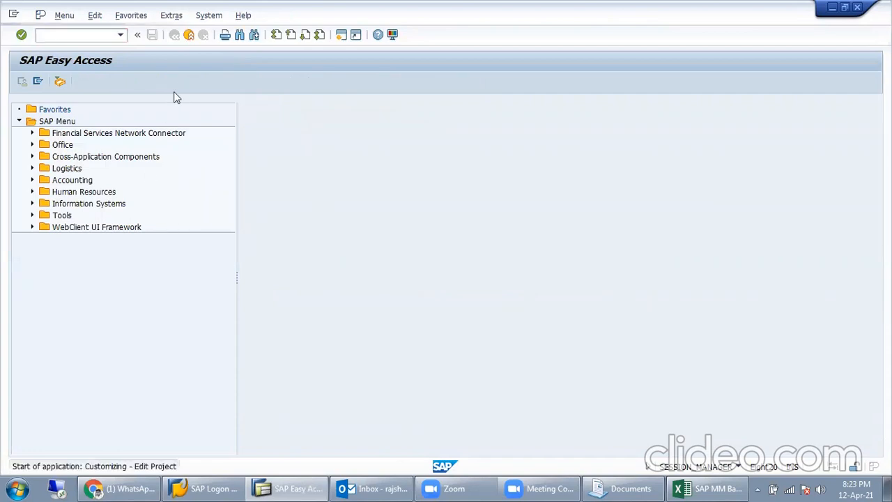
{"action": "key", "text": "F5"}
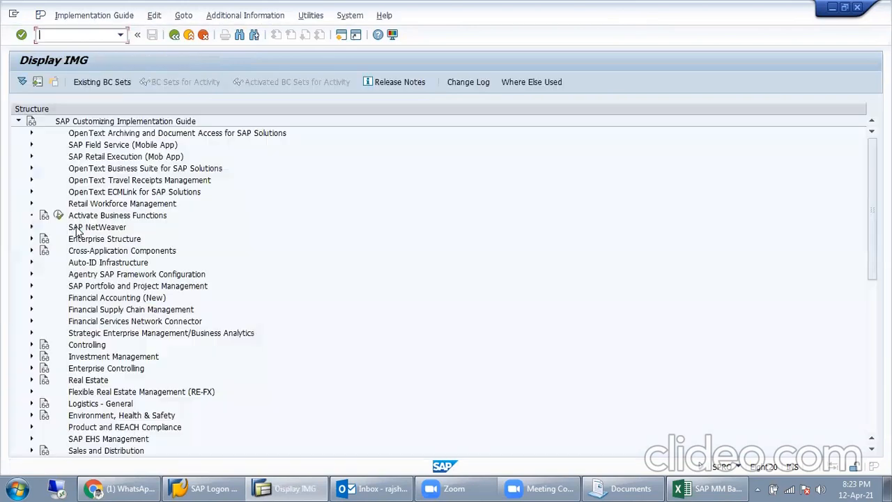
{"action": "scroll", "coordinate": [62, 373], "scroll_direction": "down", "scroll_amount": 3}
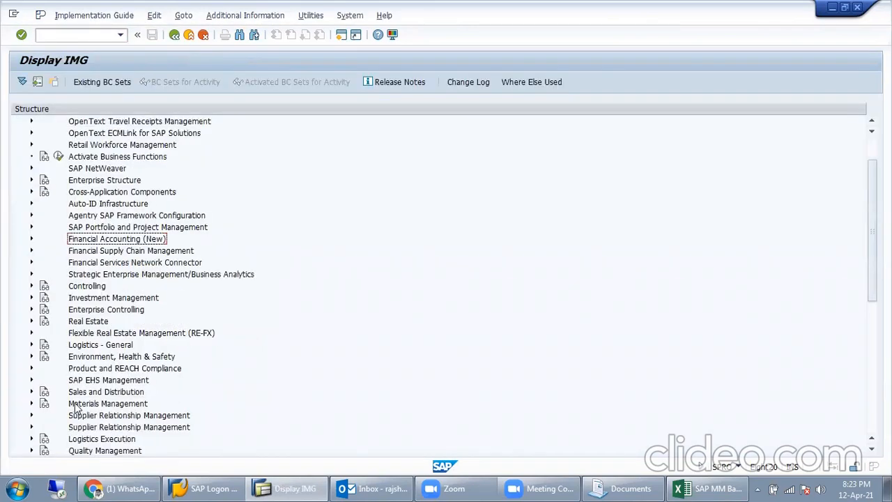
{"action": "left_click", "coordinate": [31, 360]}
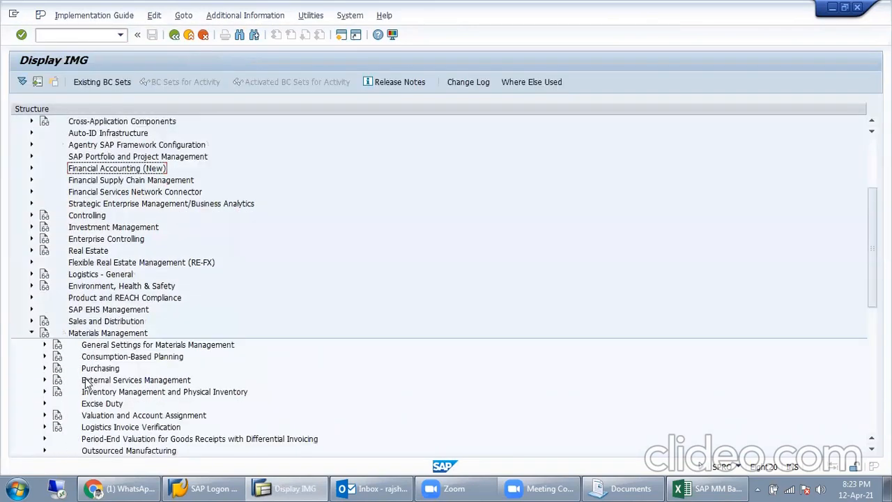
{"action": "left_click", "coordinate": [44, 368]}
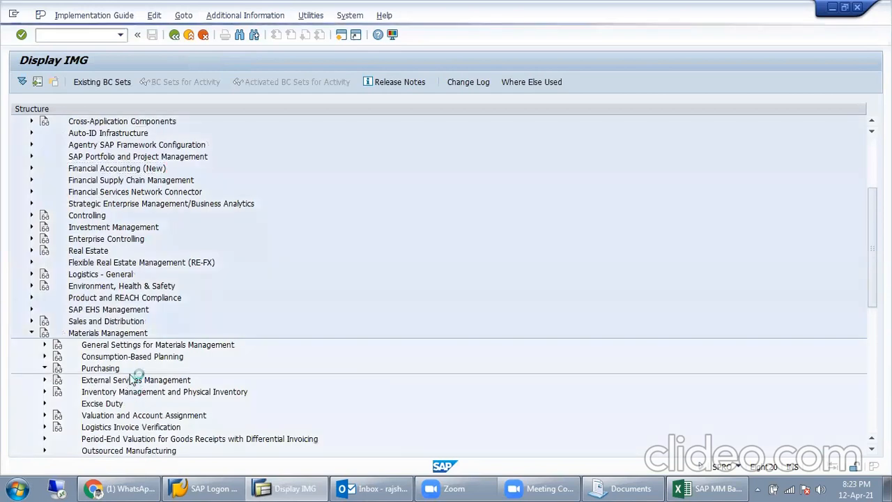
{"action": "left_click", "coordinate": [109, 230]}
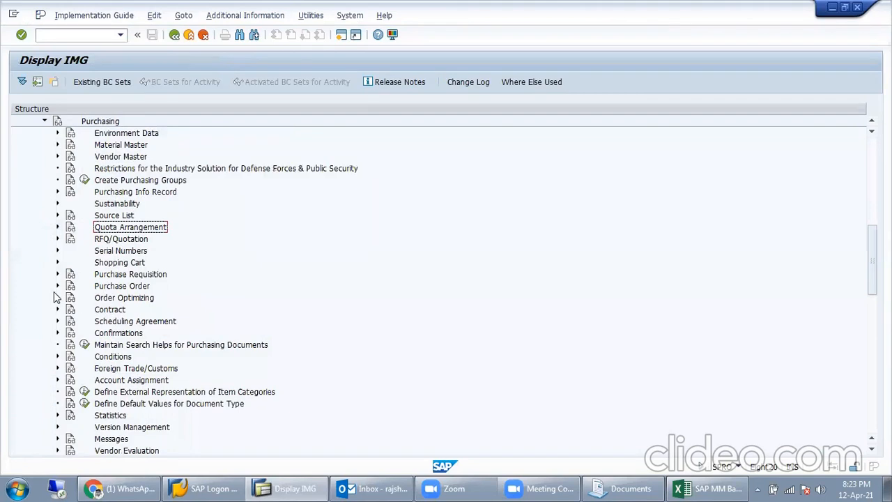
{"action": "left_click", "coordinate": [58, 191]}
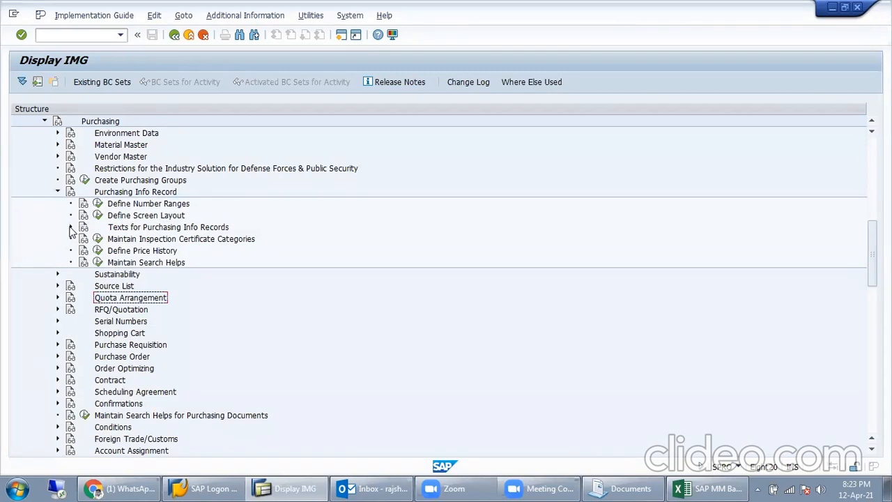
{"action": "left_click", "coordinate": [110, 204]}
Step: Run Define Number Ranges to view the intervals, then back in the IMG expand Texts for Purchasing Info Records
{"action": "left_click", "coordinate": [97, 203]}
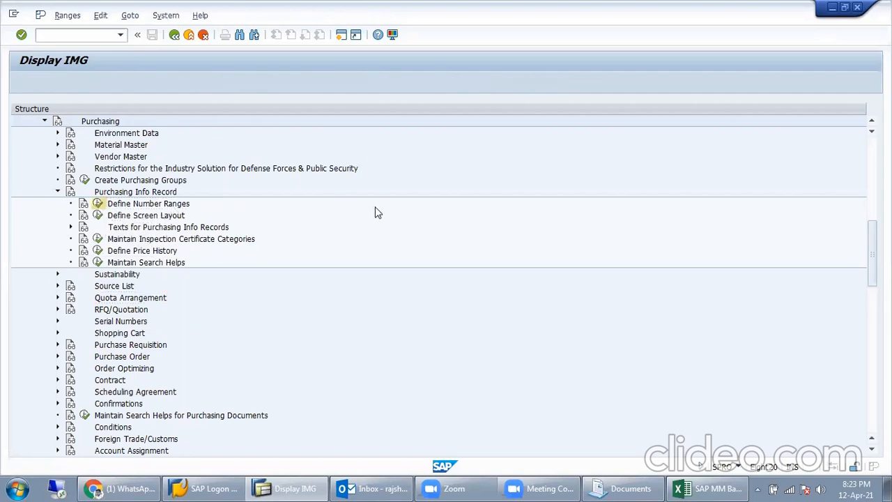
{"action": "left_click", "coordinate": [156, 148]}
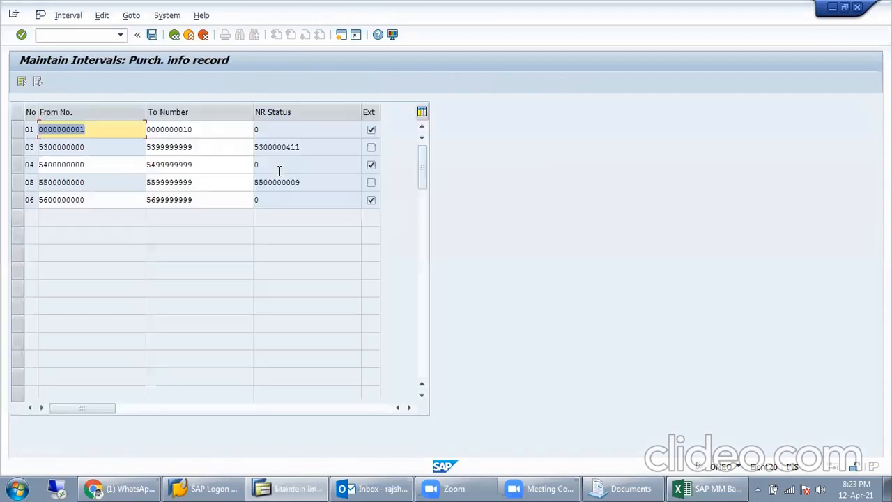
{"action": "left_click", "coordinate": [175, 34]}
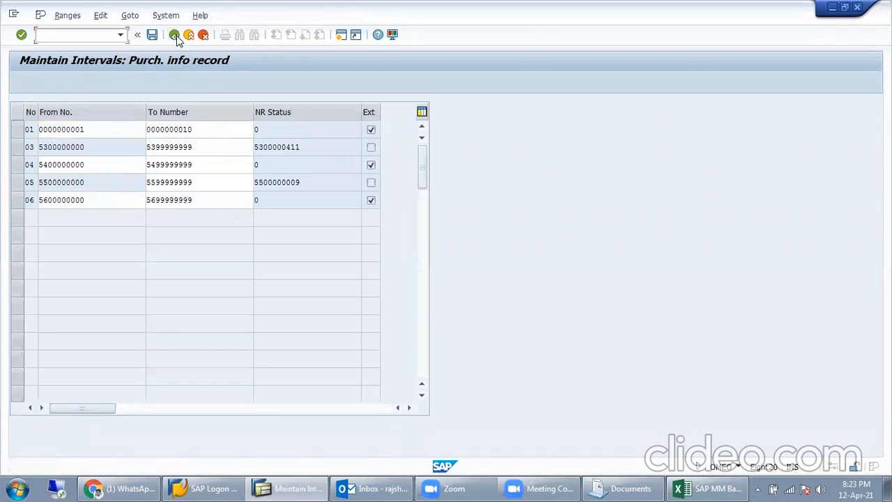
{"action": "left_click", "coordinate": [174, 35]}
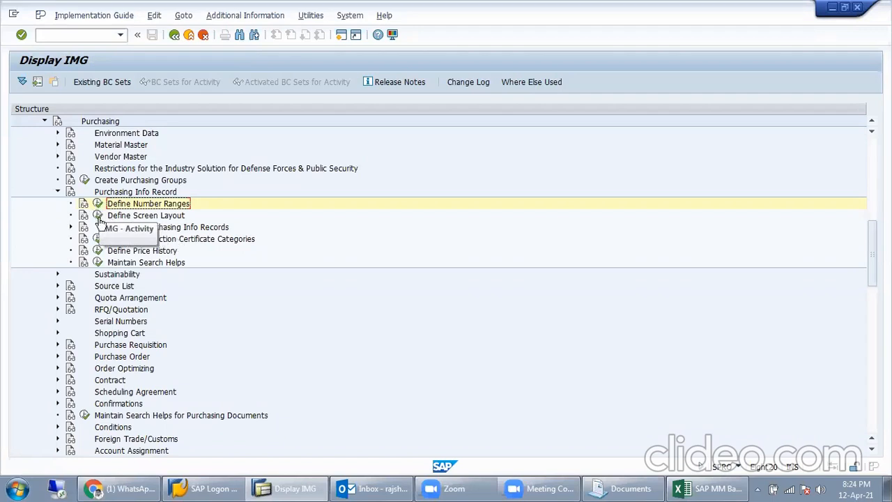
{"action": "left_click", "coordinate": [71, 227]}
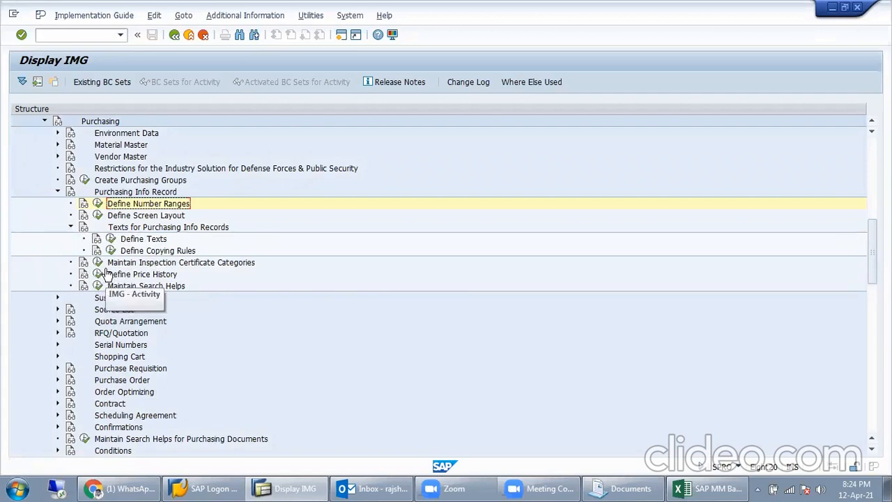
Step: Rerun Define Number Ranges to view the Groups and Intervals maintenance screens, then return to the IMG
{"action": "left_click", "coordinate": [98, 202]}
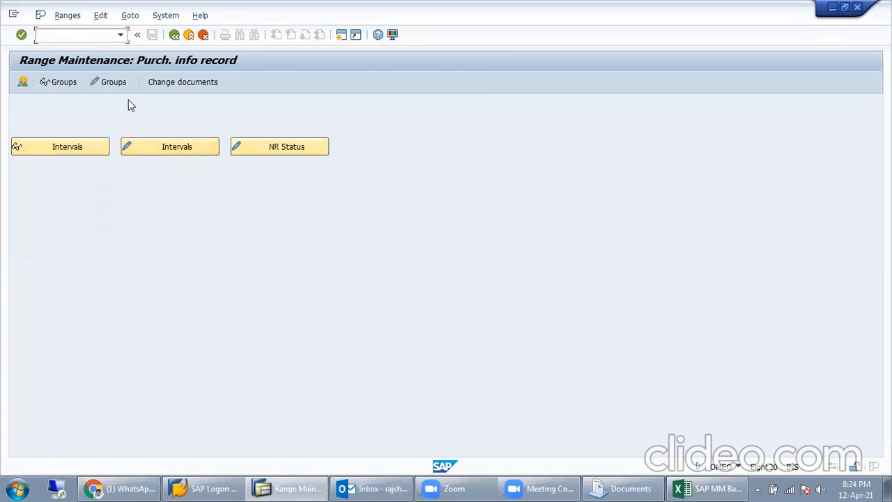
{"action": "left_click", "coordinate": [119, 84]}
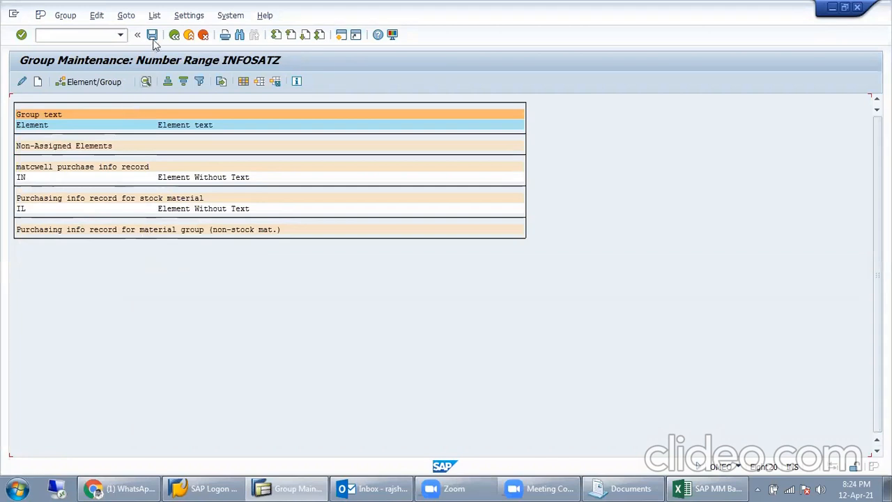
{"action": "left_click", "coordinate": [174, 35]}
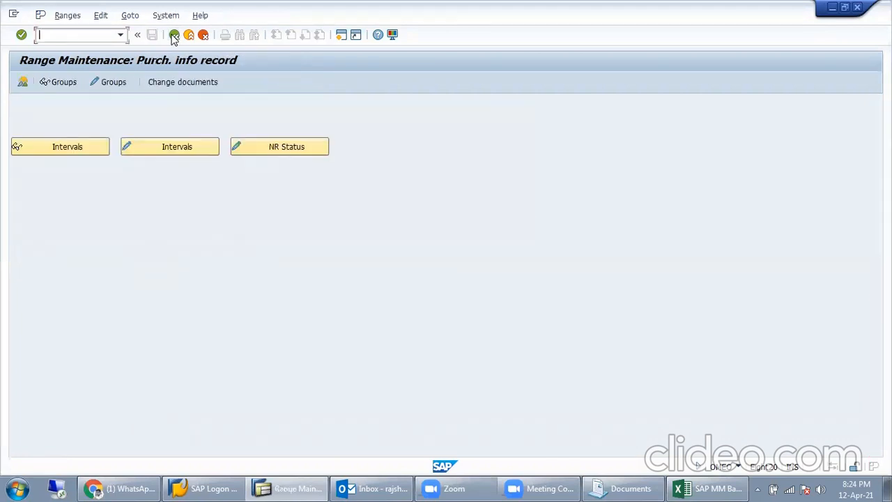
{"action": "left_click", "coordinate": [147, 149]}
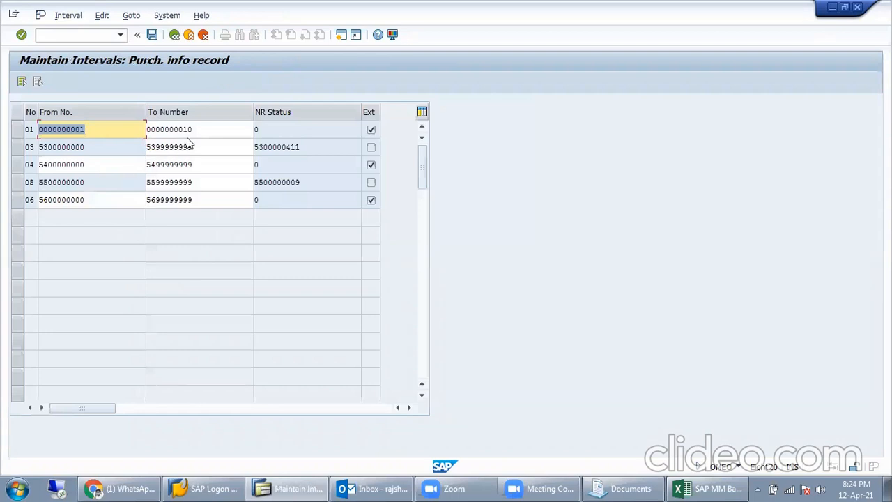
{"action": "left_click", "coordinate": [174, 35]}
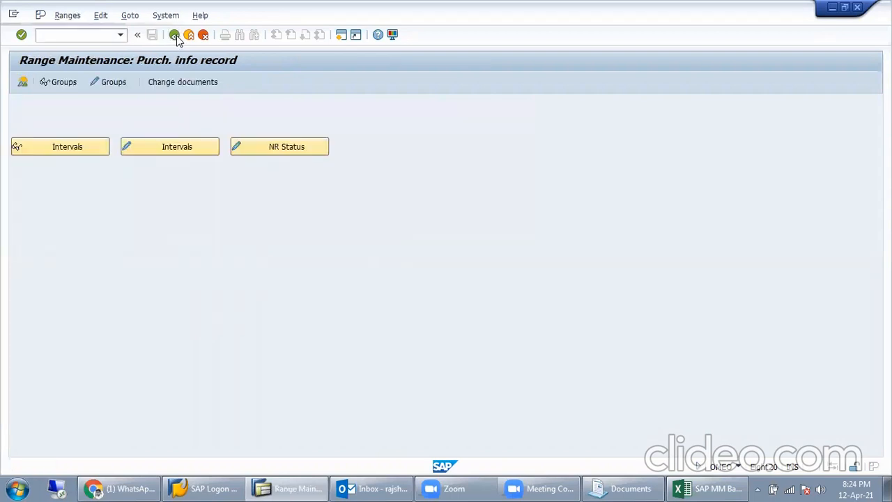
{"action": "left_click", "coordinate": [174, 34]}
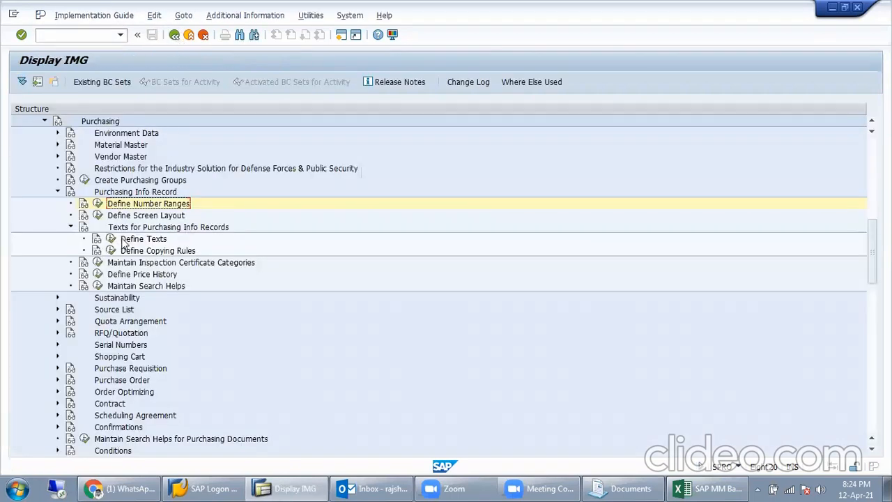
{"action": "left_click", "coordinate": [111, 250]}
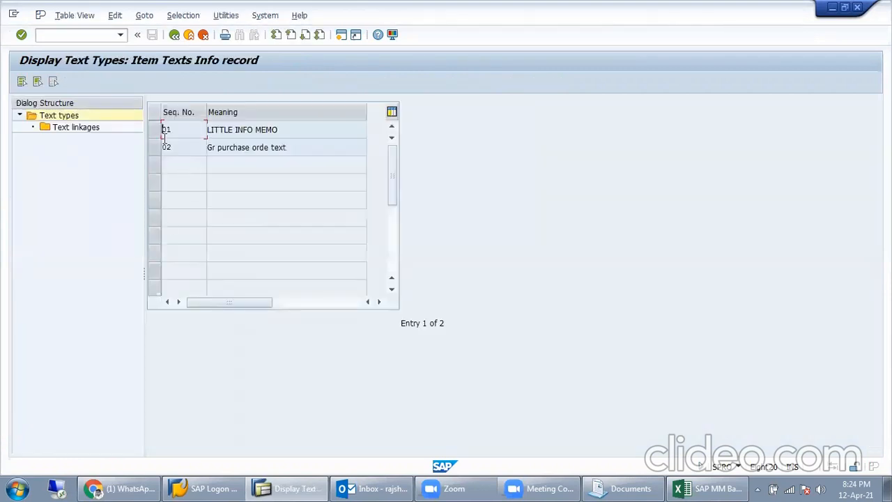
{"action": "left_click", "coordinate": [156, 130]}
{"action": "double_click", "coordinate": [83, 129]}
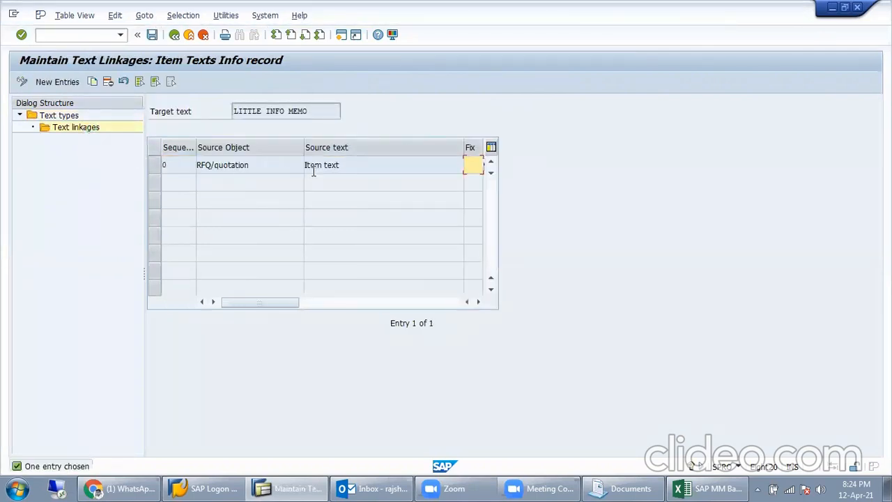
{"action": "left_click_drag", "start_coordinate": [285, 165], "coordinate": [200, 165]}
{"action": "left_click_drag", "start_coordinate": [339, 164], "coordinate": [331, 164]}
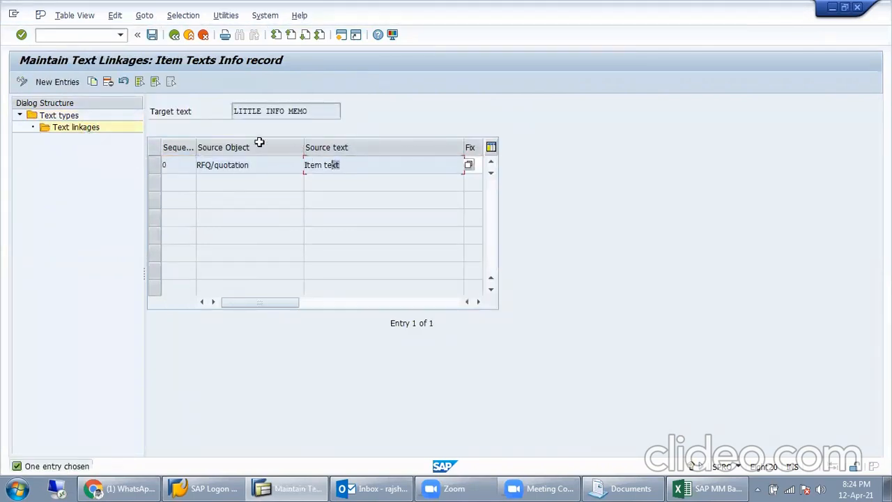
{"action": "left_click", "coordinate": [172, 38]}
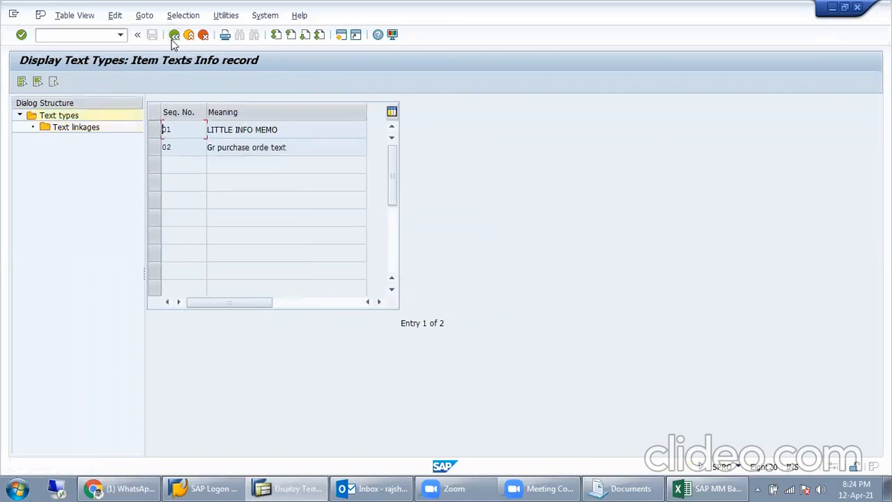
{"action": "left_click", "coordinate": [155, 149]}
{"action": "double_click", "coordinate": [95, 132]}
{"action": "left_click", "coordinate": [307, 165]}
{"action": "left_click", "coordinate": [473, 183]}
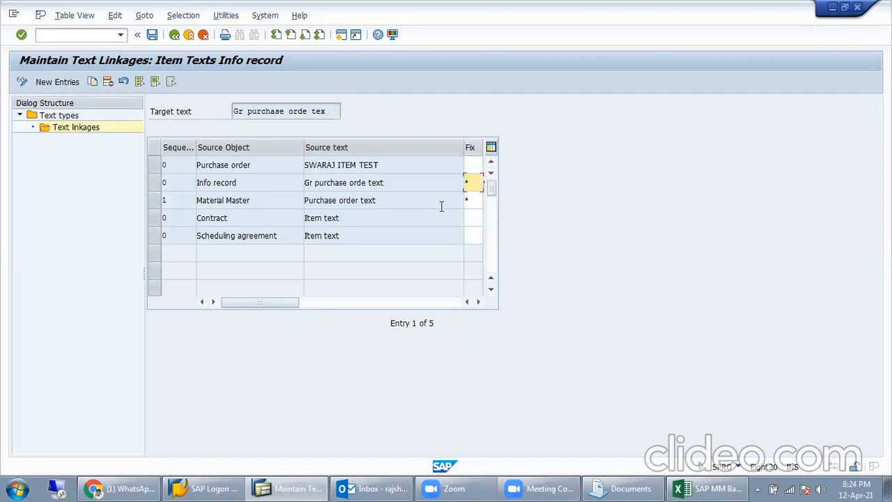
{"action": "double_click", "coordinate": [335, 183]}
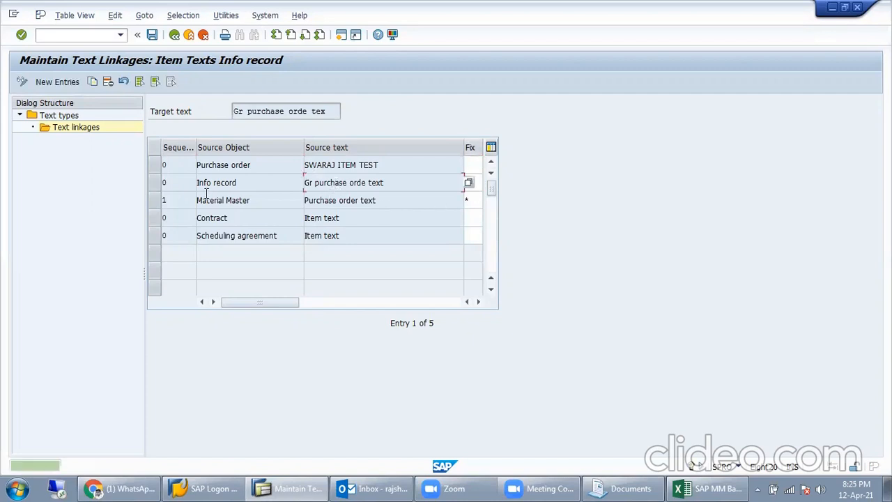
{"action": "left_click", "coordinate": [167, 183]}
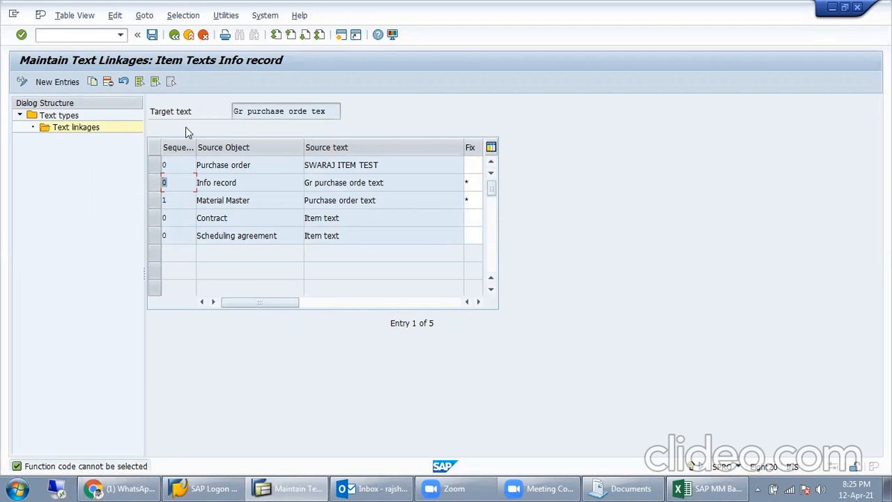
{"action": "left_click", "coordinate": [174, 35]}
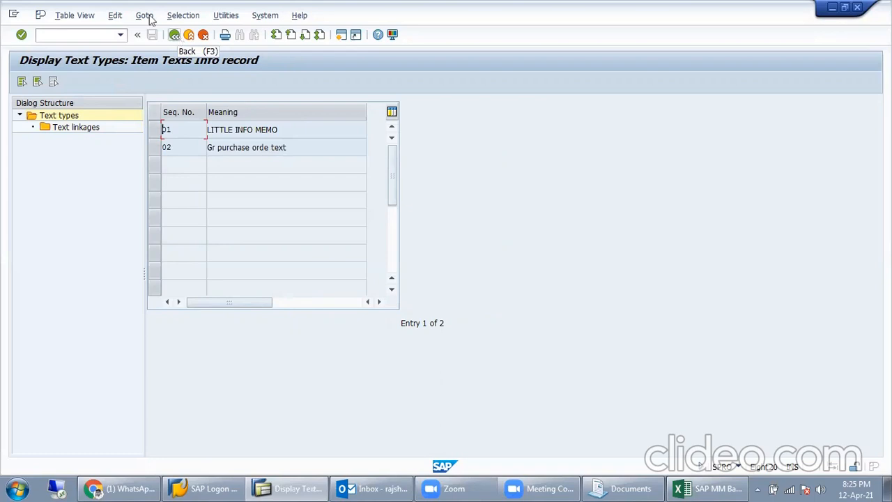
{"action": "scroll", "coordinate": [209, 181], "scroll_direction": "down", "scroll_amount": 1}
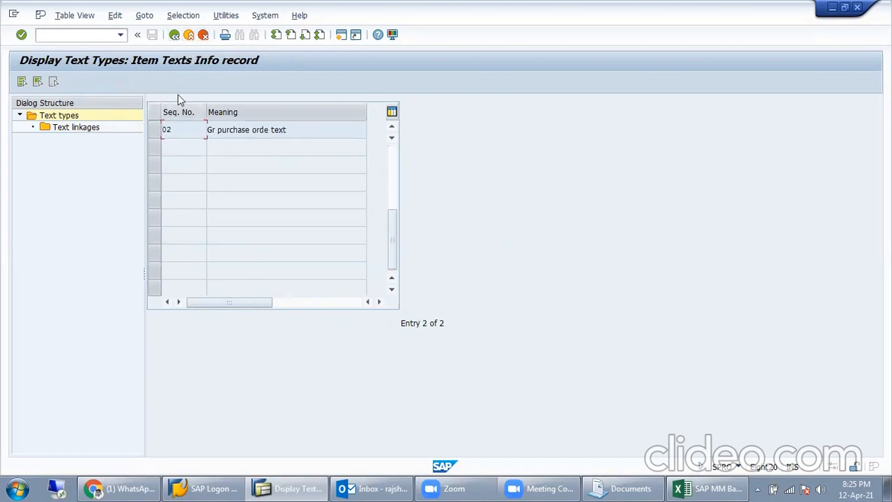
{"action": "scroll", "coordinate": [168, 103], "scroll_direction": "up", "scroll_amount": 1}
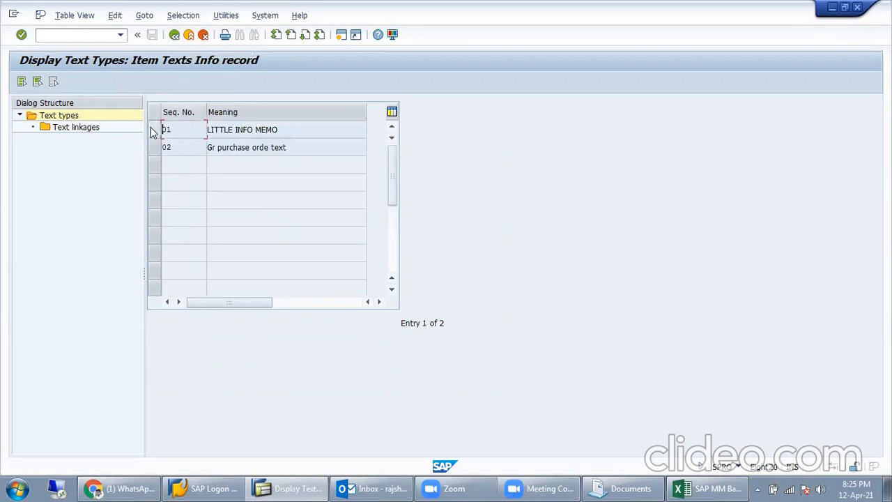
{"action": "left_click", "coordinate": [154, 130]}
{"action": "double_click", "coordinate": [102, 125]}
{"action": "left_click", "coordinate": [188, 34]}
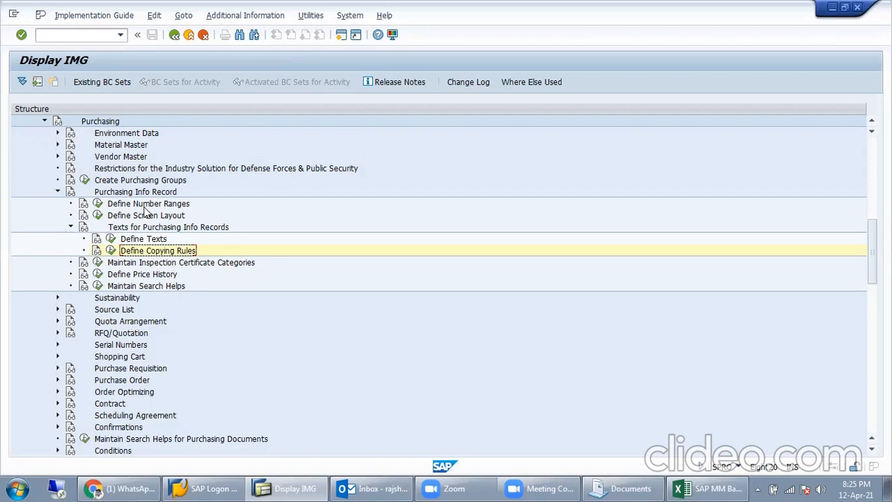
Step: Check the current number status of interval 03 in the INFOSATZ number range intervals
{"action": "left_click", "coordinate": [98, 204]}
{"action": "left_click", "coordinate": [81, 147]}
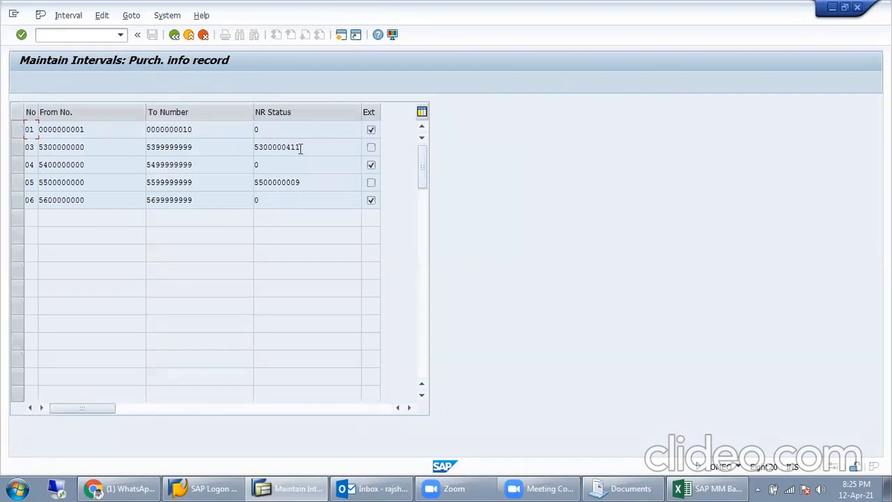
{"action": "left_click_drag", "start_coordinate": [301, 148], "coordinate": [267, 147]}
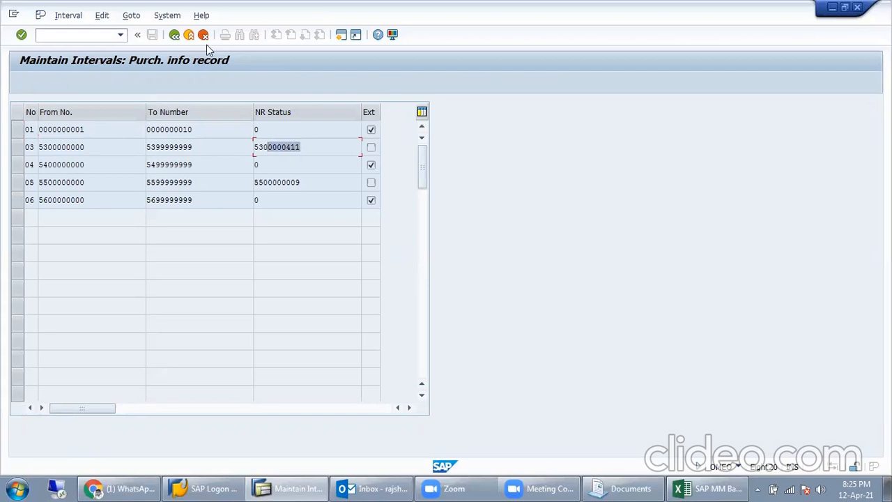
{"action": "left_click", "coordinate": [175, 36]}
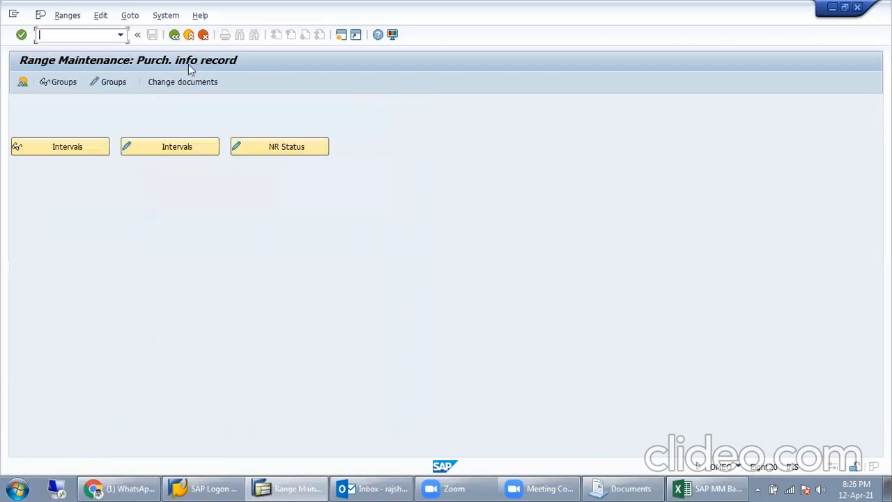
Step: In change Groups, reassign element IN from the matcwell group to the non-stock material group
{"action": "left_click", "coordinate": [106, 84]}
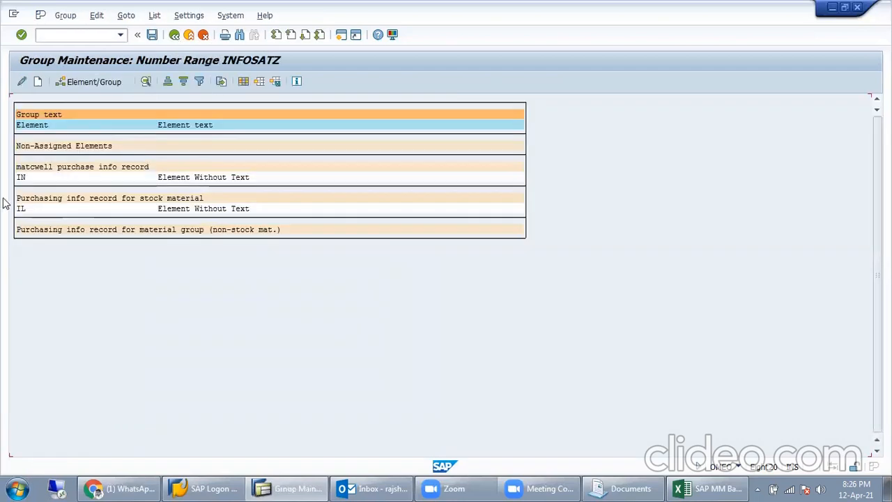
{"action": "double_click", "coordinate": [40, 185]}
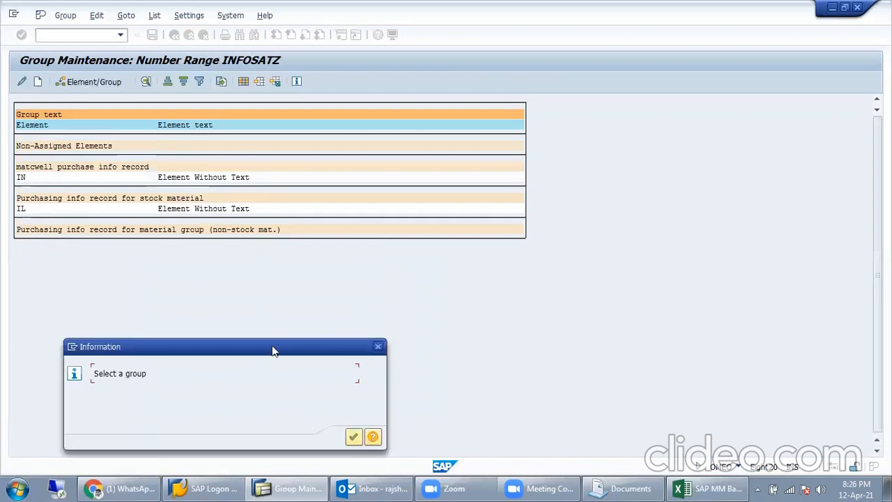
{"action": "left_click", "coordinate": [379, 347]}
{"action": "left_click", "coordinate": [44, 167]}
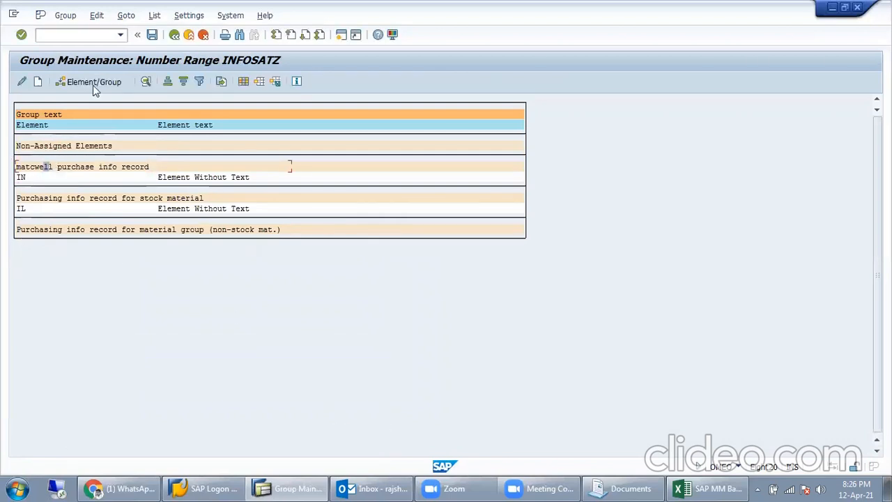
{"action": "left_click", "coordinate": [51, 177]}
{"action": "left_click", "coordinate": [82, 82]}
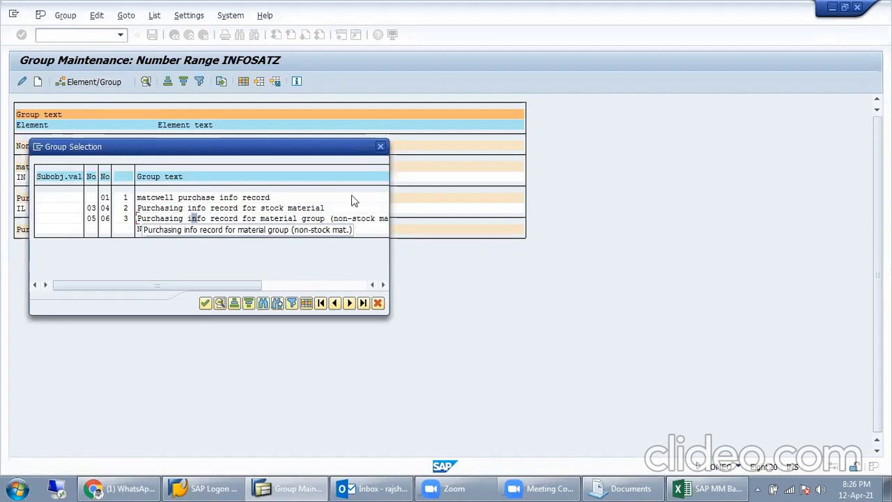
{"action": "double_click", "coordinate": [307, 220]}
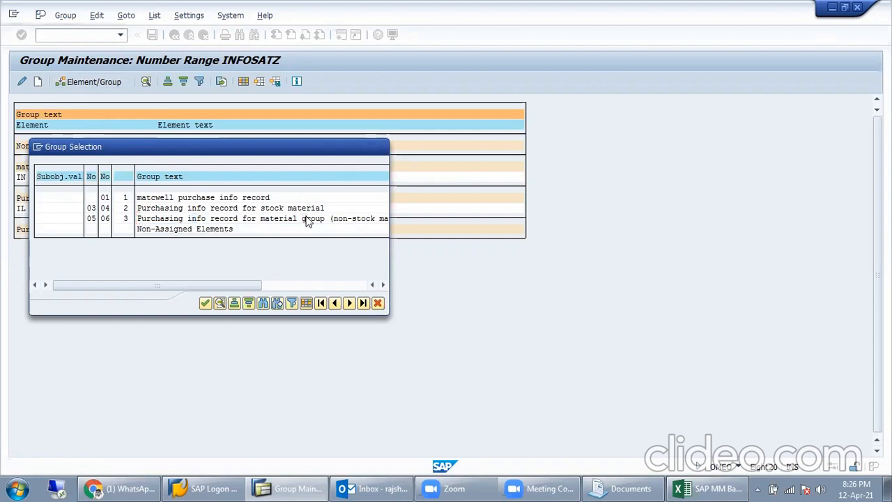
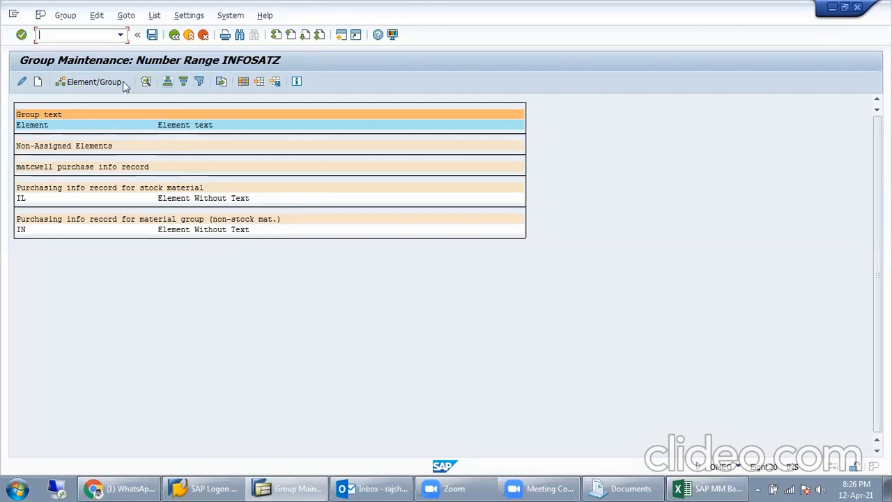
Step: Glance at the INFOSATZ group list, then leave group maintenance answering No to saving
{"action": "left_click", "coordinate": [91, 82]}
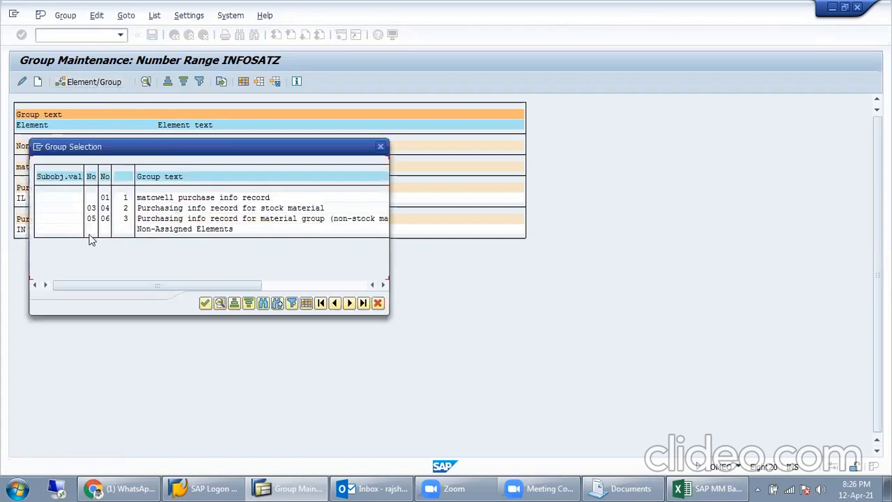
{"action": "key", "text": "Escape"}
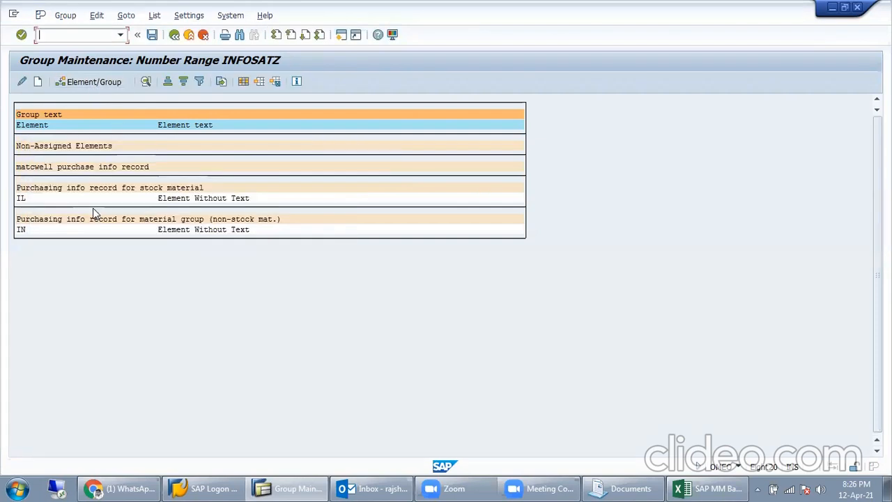
{"action": "left_click", "coordinate": [174, 36]}
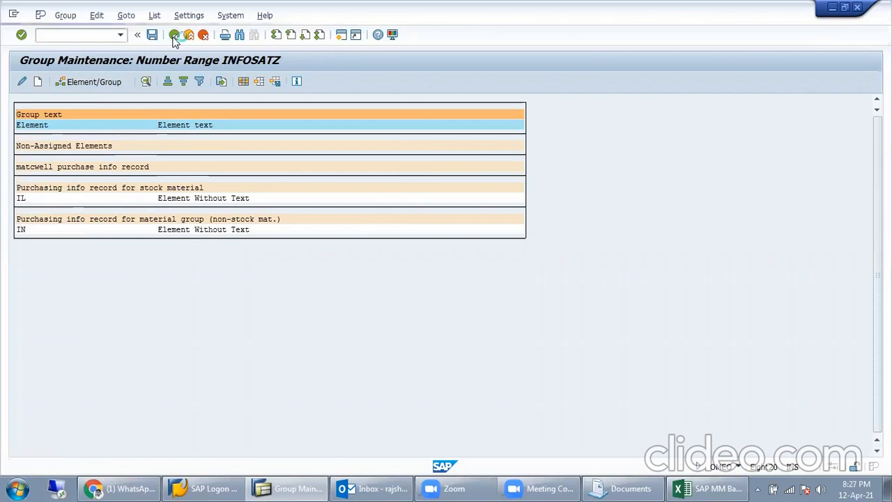
{"action": "left_click", "coordinate": [293, 305]}
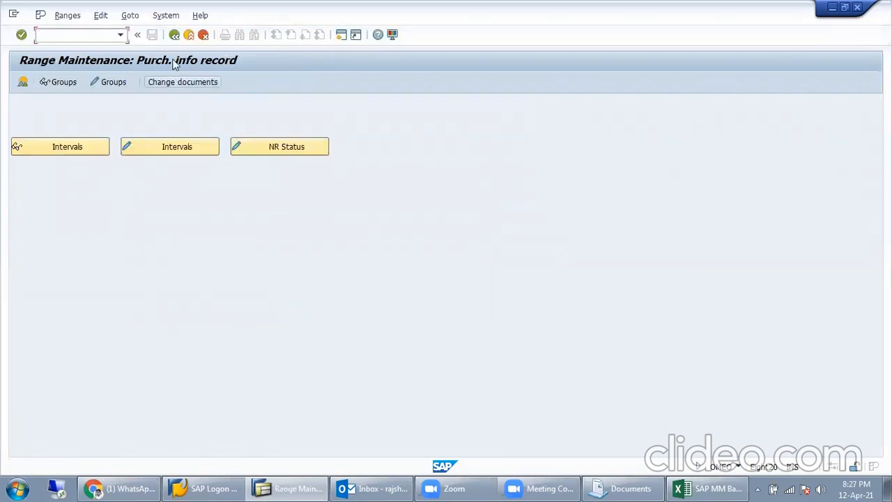
Step: Return to the IMG tree and collapse the Purchasing branch
{"action": "left_click", "coordinate": [175, 36]}
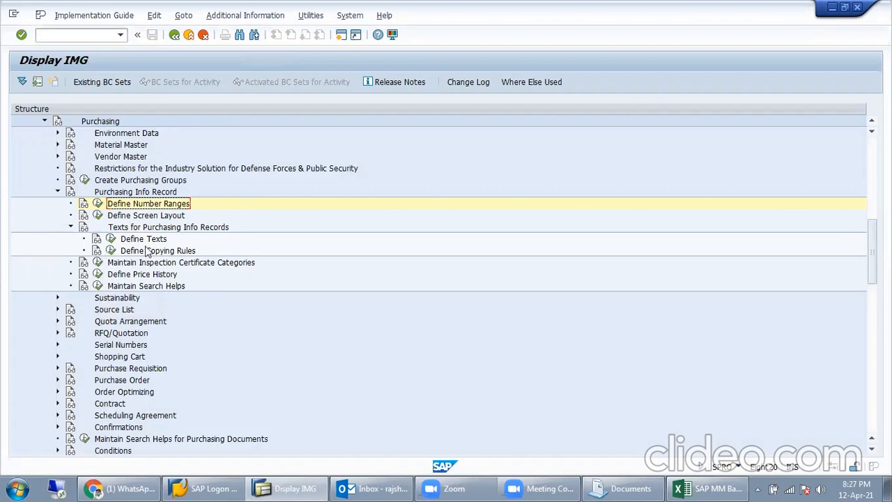
{"action": "scroll", "coordinate": [105, 209], "scroll_direction": "up", "scroll_amount": 2}
{"action": "scroll", "coordinate": [42, 160], "scroll_direction": "down", "scroll_amount": 1}
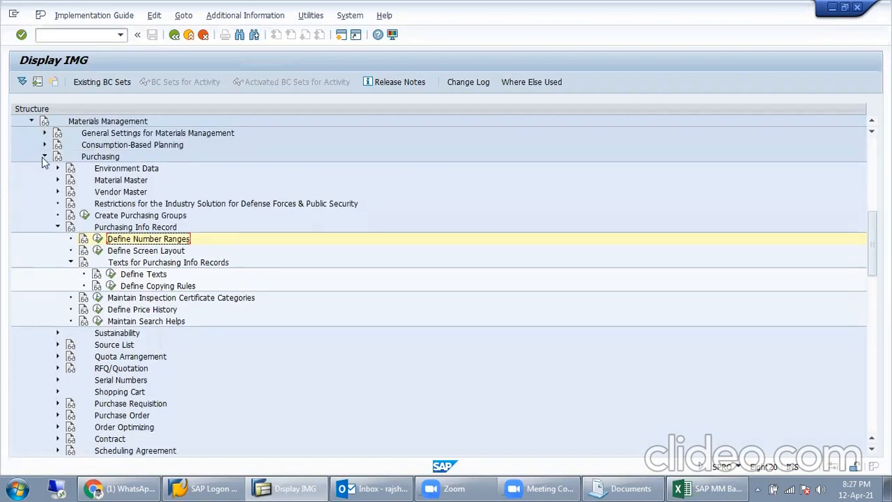
{"action": "left_click", "coordinate": [44, 157]}
Step: Open Material Types > Define Number Ranges under Logistics - General, then start a second session
{"action": "scroll", "coordinate": [96, 256], "scroll_direction": "up", "scroll_amount": 4}
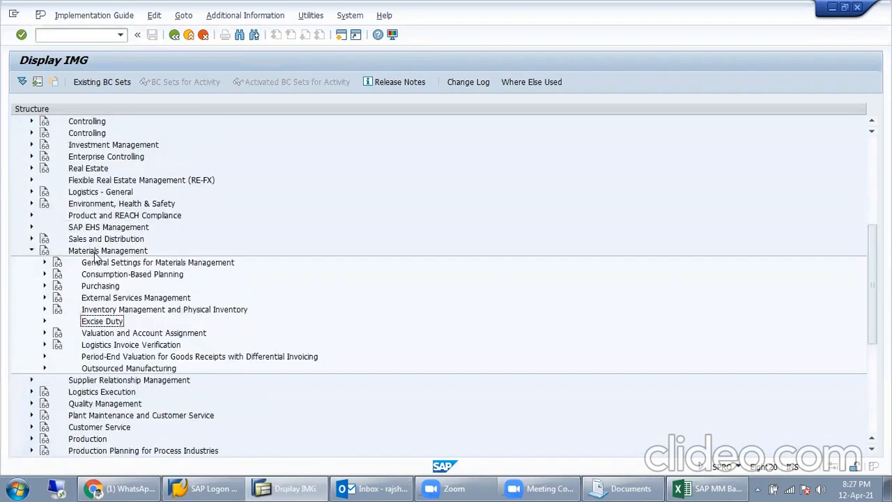
{"action": "scroll", "coordinate": [49, 230], "scroll_direction": "up", "scroll_amount": 4}
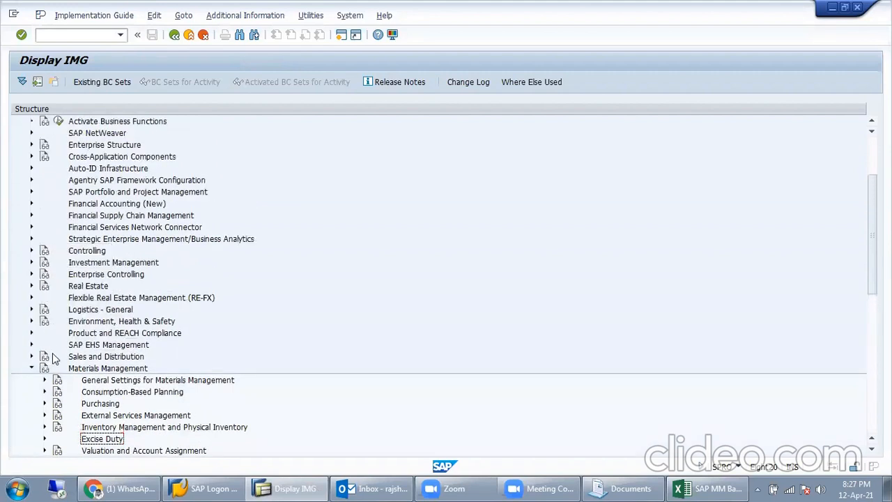
{"action": "left_click", "coordinate": [31, 309]}
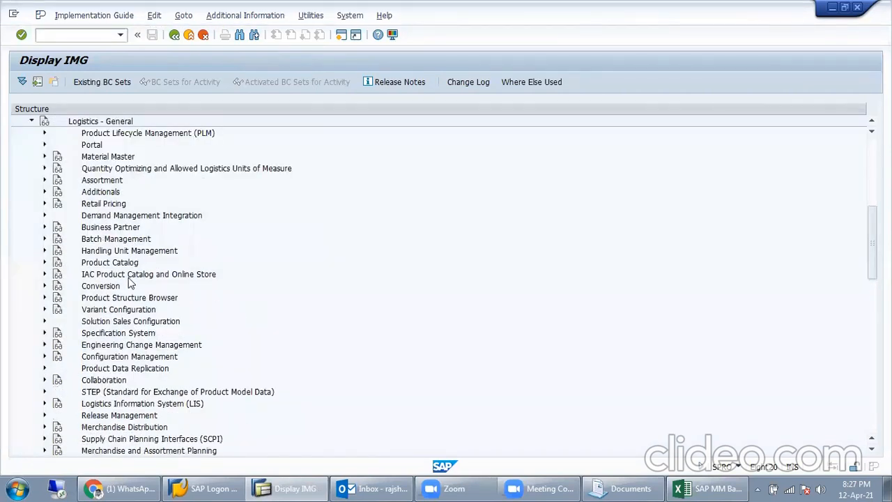
{"action": "scroll", "coordinate": [105, 244], "scroll_direction": "up", "scroll_amount": 1}
{"action": "left_click", "coordinate": [44, 168]}
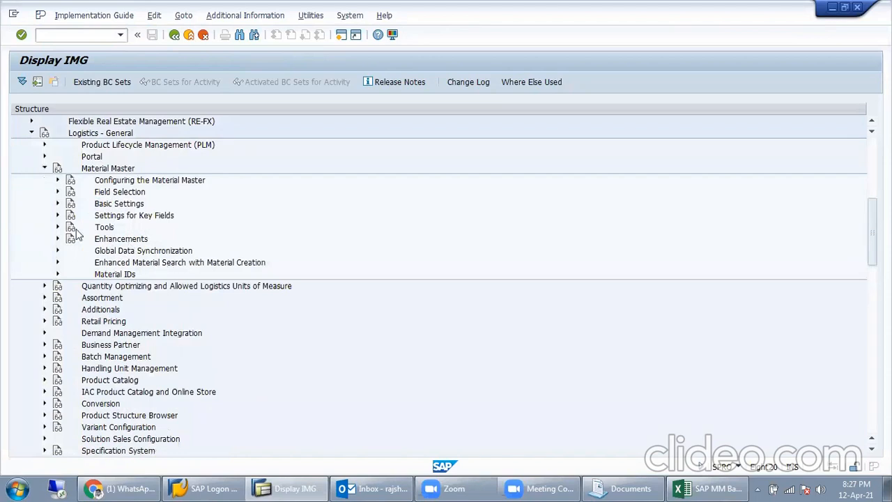
{"action": "left_click", "coordinate": [57, 204]}
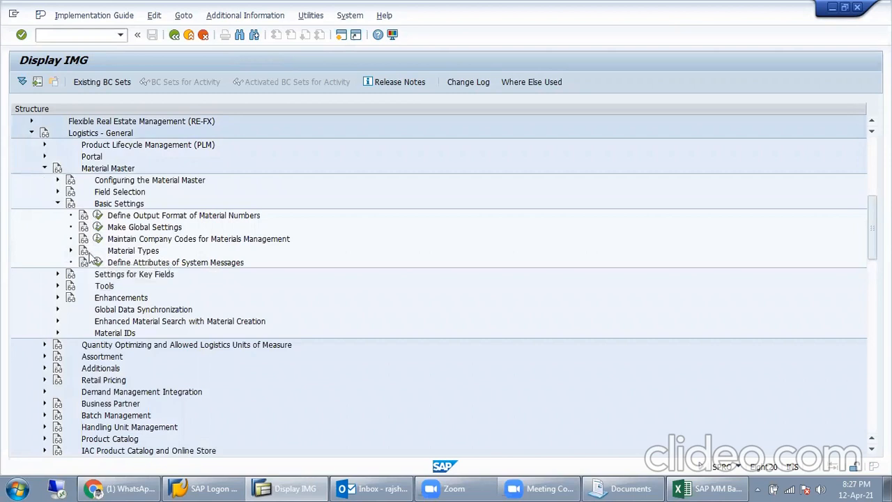
{"action": "left_click", "coordinate": [71, 251]}
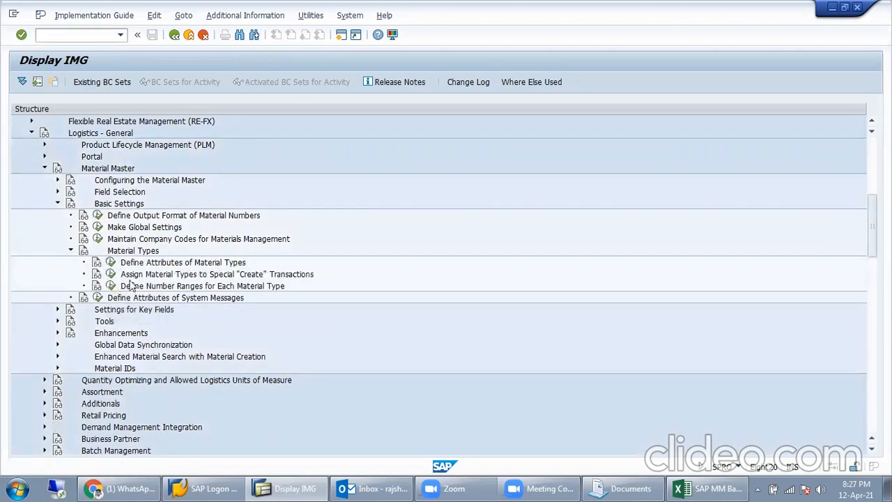
{"action": "left_click", "coordinate": [112, 286]}
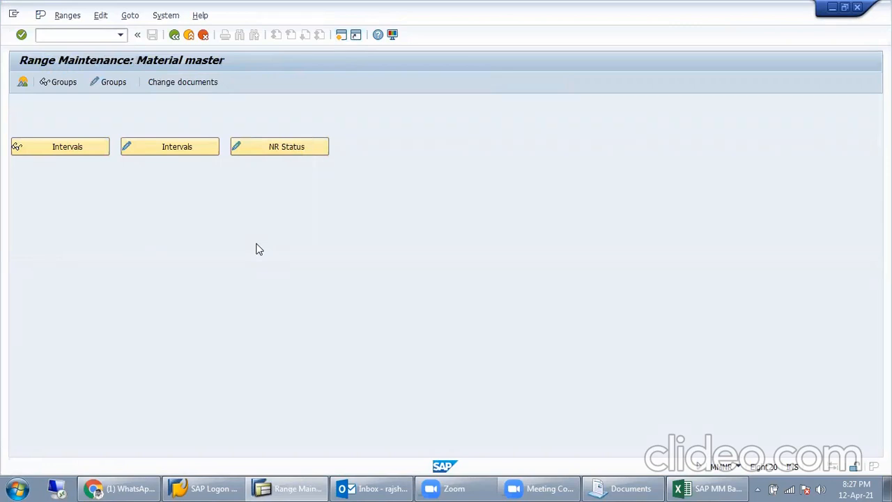
{"action": "key", "text": "ctrl+n"}
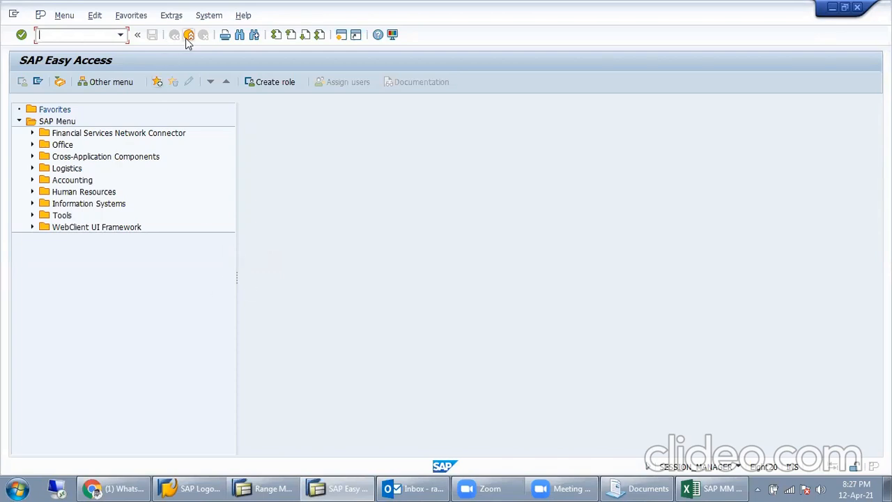
{"action": "type", "text": "me12"}
{"action": "key", "text": "Return"}
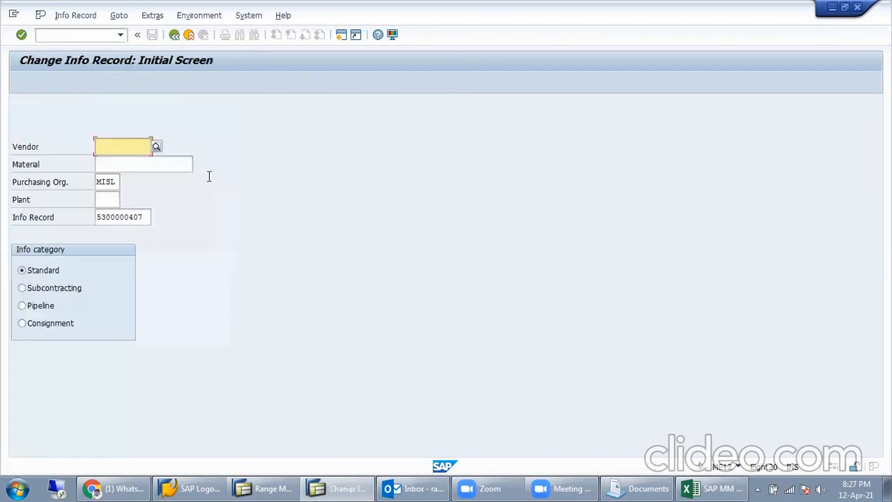
{"action": "left_click", "coordinate": [112, 198]}
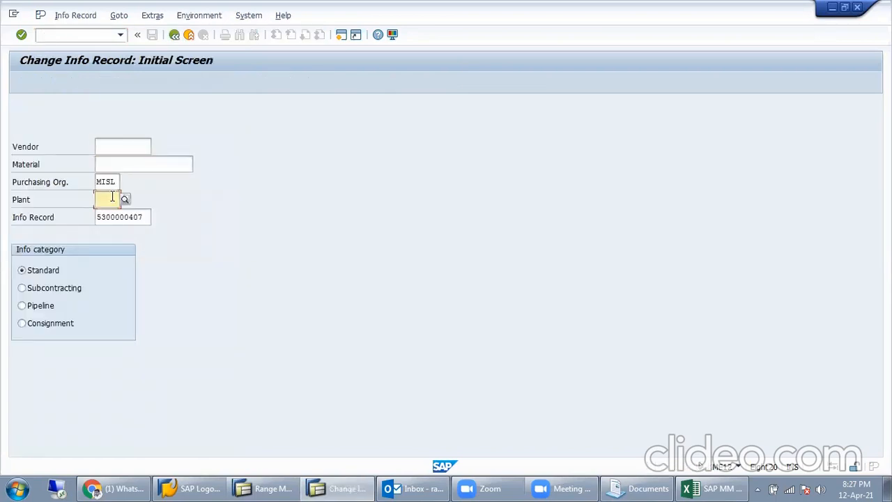
{"action": "type", "text": "MISL"}
{"action": "key", "text": "Return"}
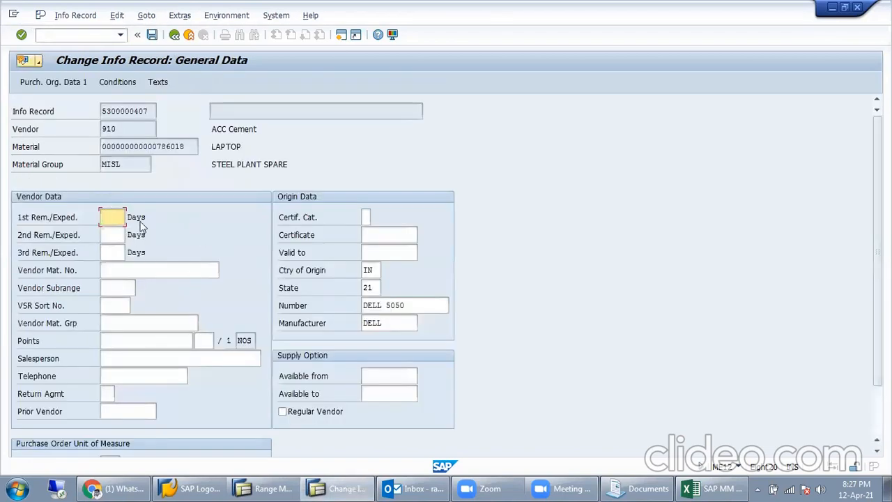
Step: View Purch. Org. Data 1, then set certificate category 1 on General Data
{"action": "left_click", "coordinate": [76, 83]}
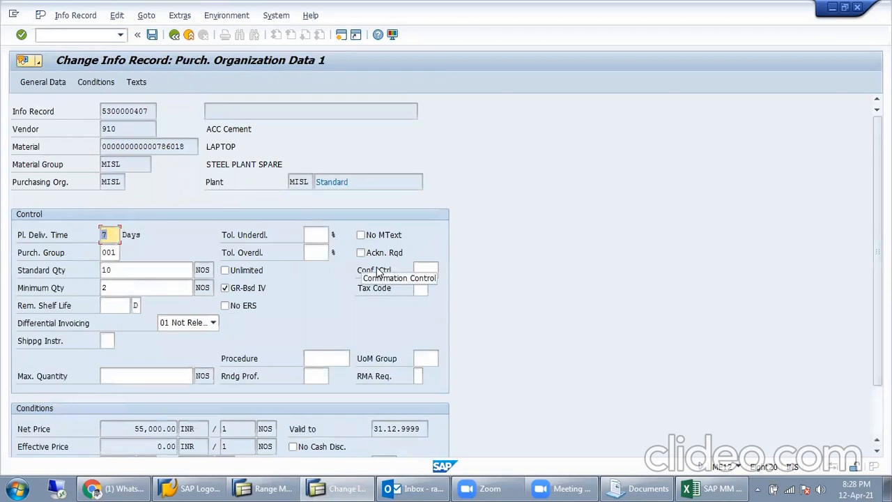
{"action": "left_click", "coordinate": [60, 84]}
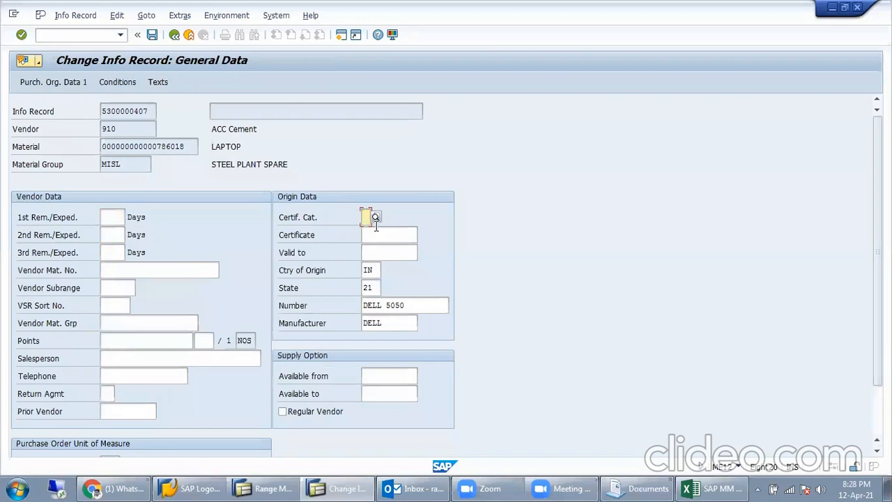
{"action": "left_click", "coordinate": [375, 216]}
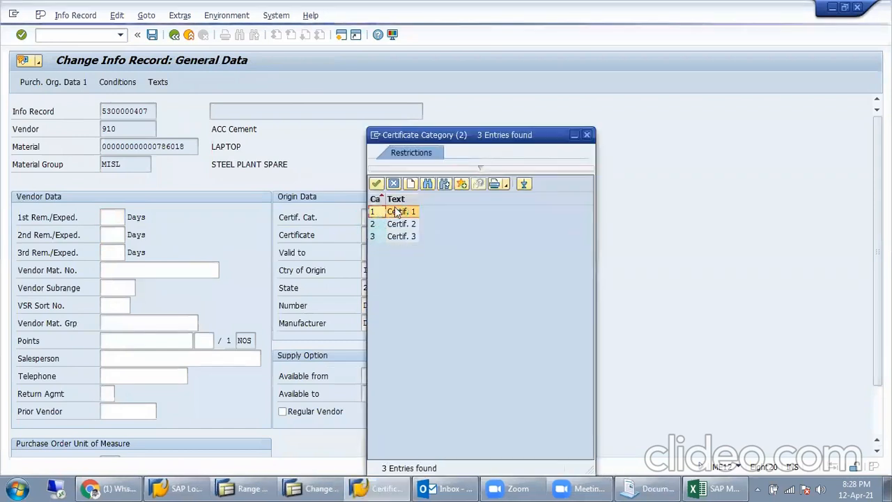
{"action": "double_click", "coordinate": [396, 212]}
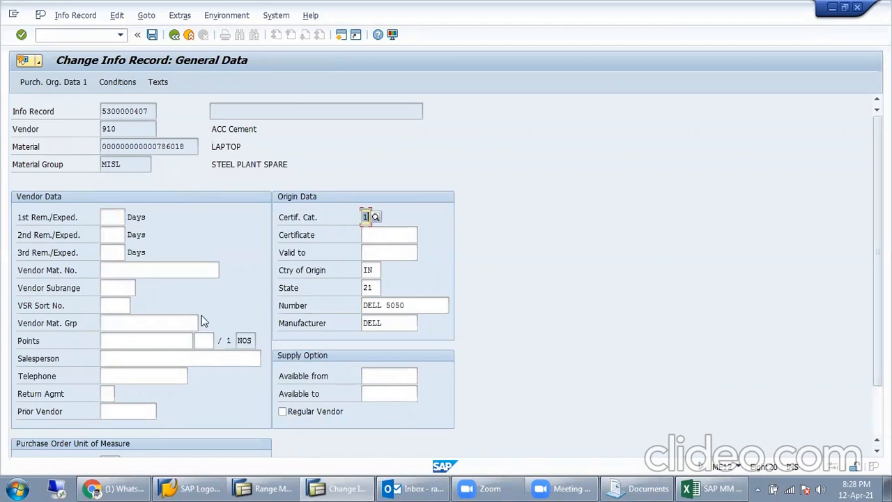
Step: Check the VSR sort number area, then return to the material master number range window
{"action": "left_click", "coordinate": [117, 307]}
{"action": "scroll", "coordinate": [117, 306], "scroll_direction": "down", "scroll_amount": 3}
{"action": "scroll", "coordinate": [118, 278], "scroll_direction": "up", "scroll_amount": 3}
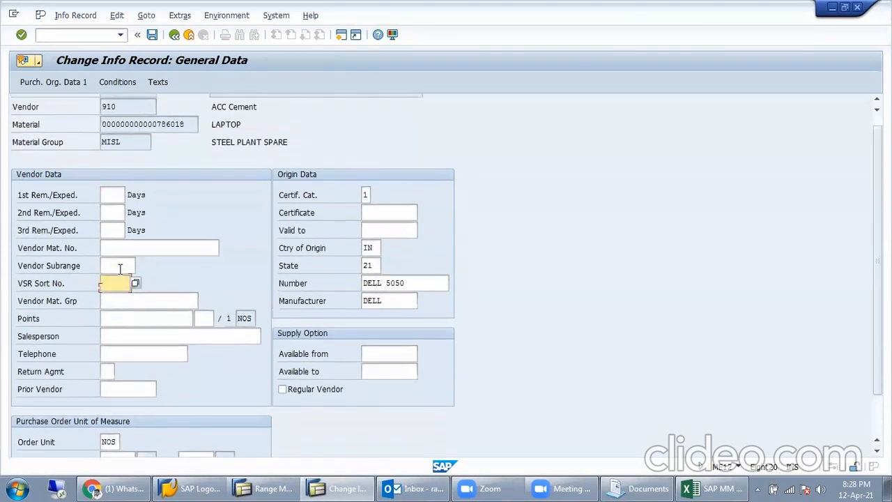
{"action": "left_click_drag", "start_coordinate": [126, 129], "coordinate": [101, 129]}
{"action": "left_click_drag", "start_coordinate": [143, 148], "coordinate": [60, 155]}
{"action": "scroll", "coordinate": [145, 251], "scroll_direction": "down", "scroll_amount": 1}
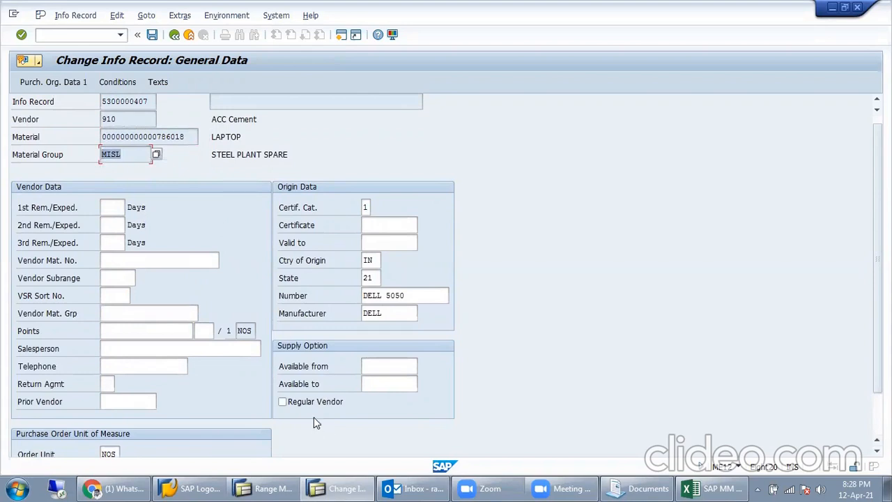
{"action": "left_click", "coordinate": [269, 488]}
Step: Search the MATERIALNR group elements for MISL, then close the 11-hit list and Find
{"action": "left_click", "coordinate": [111, 82]}
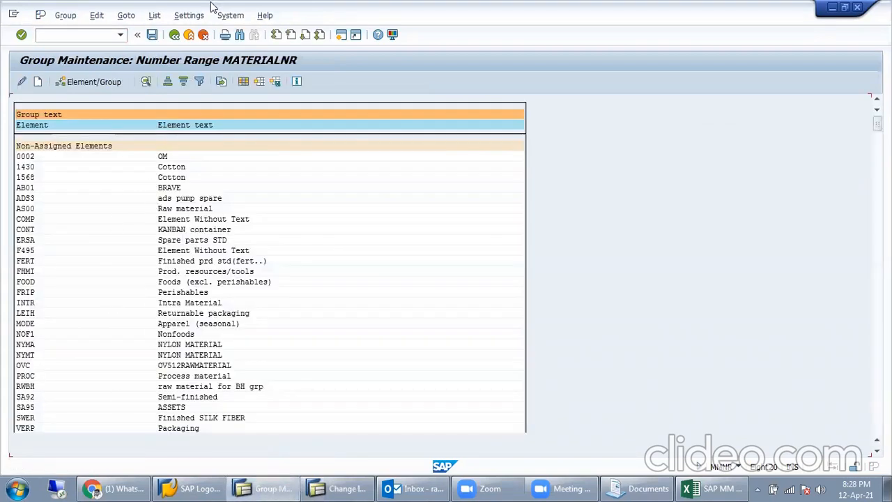
{"action": "left_click", "coordinate": [239, 34]}
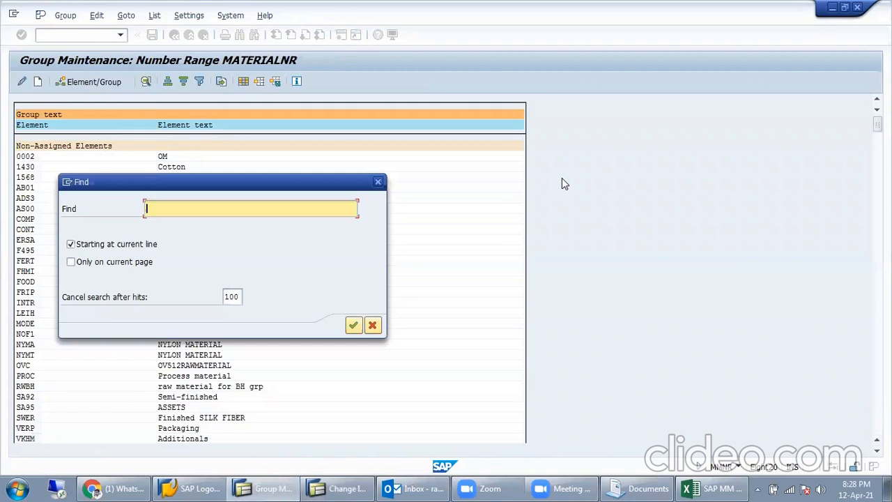
{"action": "type", "text": "MISL"}
{"action": "key", "text": "Return"}
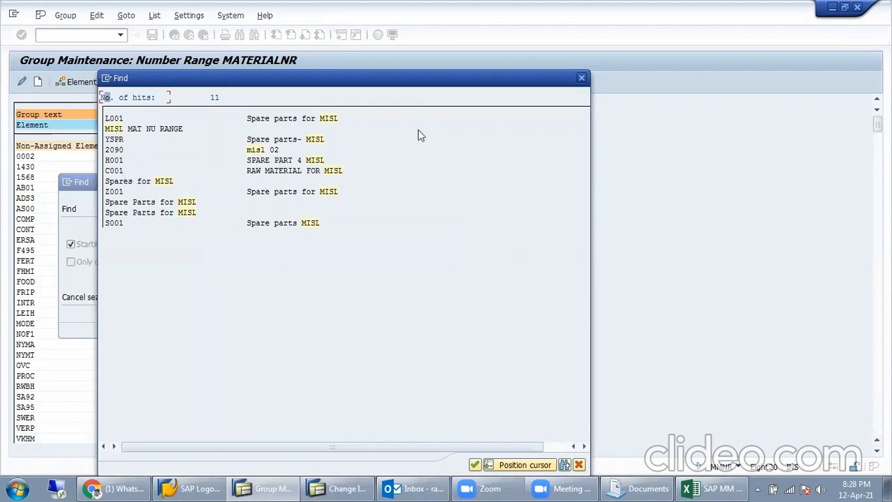
{"action": "left_click", "coordinate": [582, 78]}
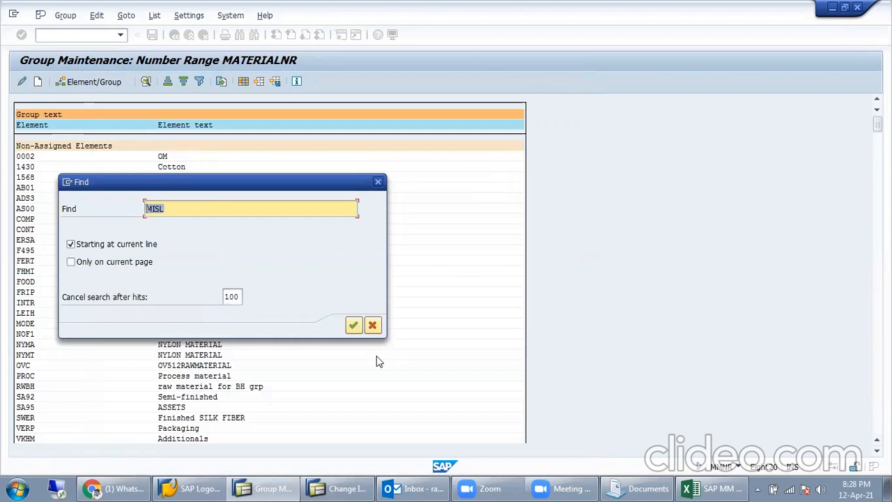
{"action": "key", "text": "Home"}
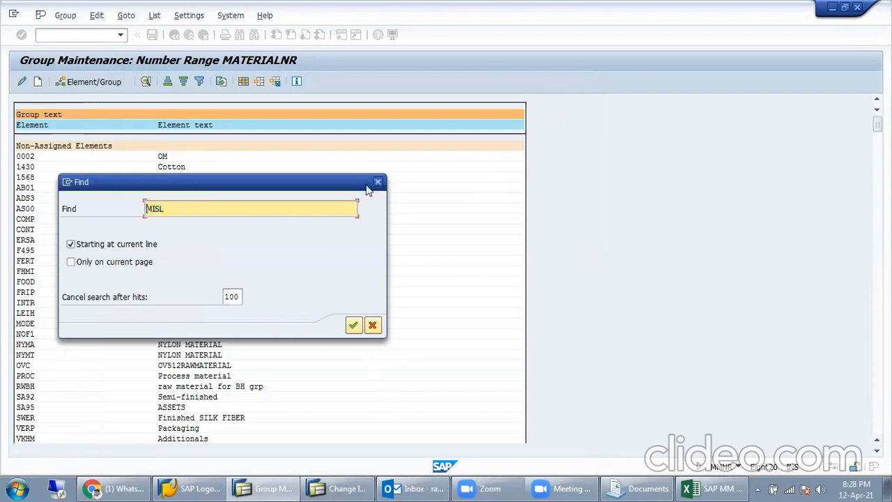
{"action": "left_click", "coordinate": [377, 182]}
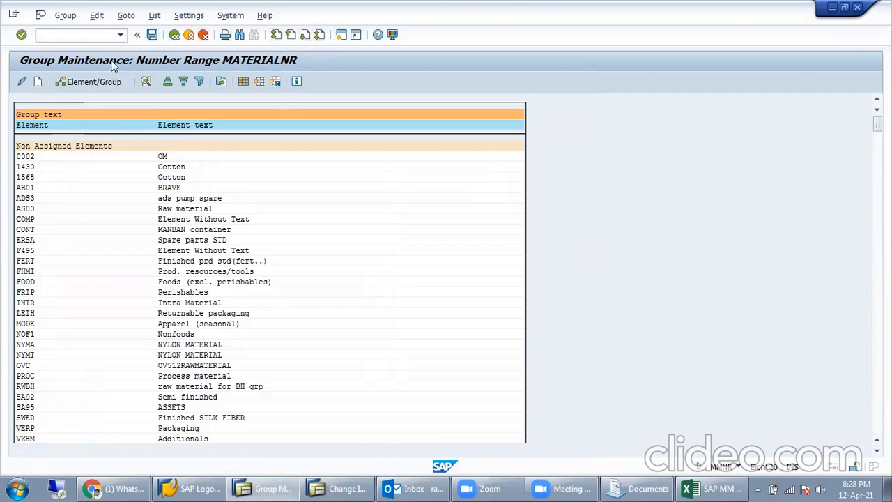
Step: Open a new session and run transaction MM from SAP Easy Access
{"action": "left_click", "coordinate": [340, 34]}
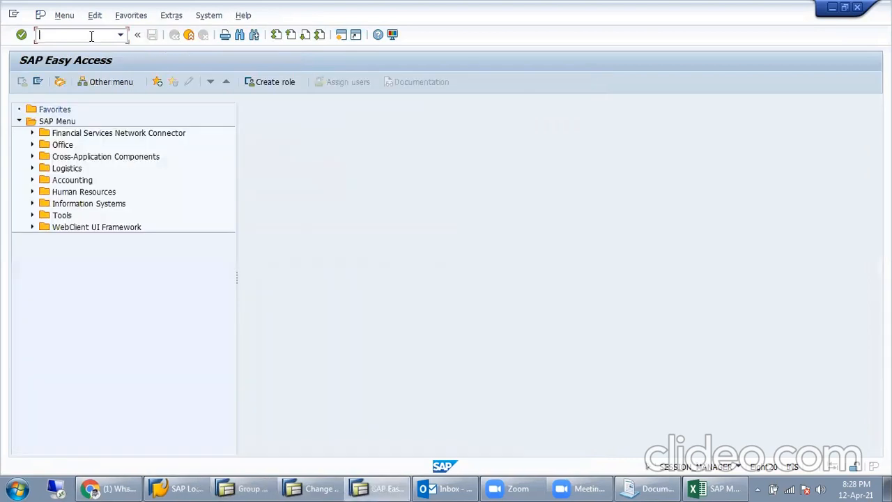
{"action": "type", "text": "MM02"}
{"action": "key", "text": "Return"}
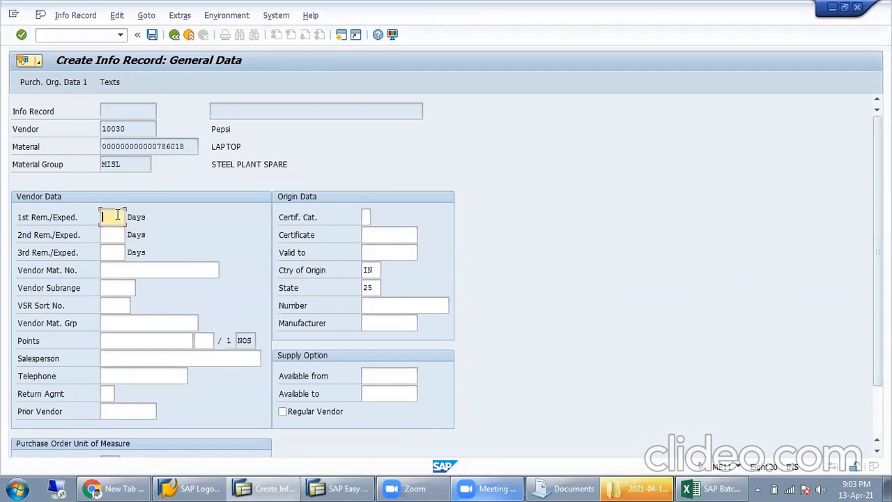
Step: Check the three reminder day fields, leaving them blank
{"action": "left_click", "coordinate": [110, 233]}
{"action": "left_click", "coordinate": [113, 251]}
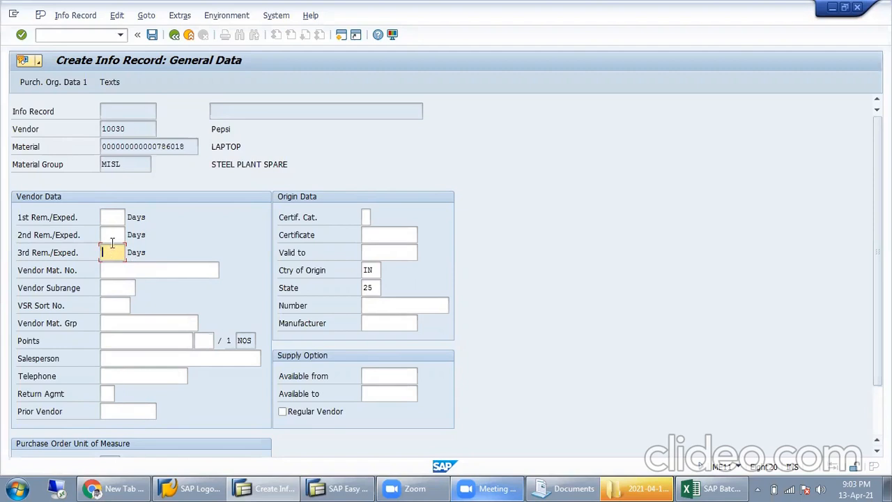
{"action": "left_click", "coordinate": [119, 219]}
{"action": "left_click", "coordinate": [118, 235]}
{"action": "left_click", "coordinate": [117, 252]}
{"action": "left_click", "coordinate": [117, 236]}
{"action": "left_click", "coordinate": [122, 219]}
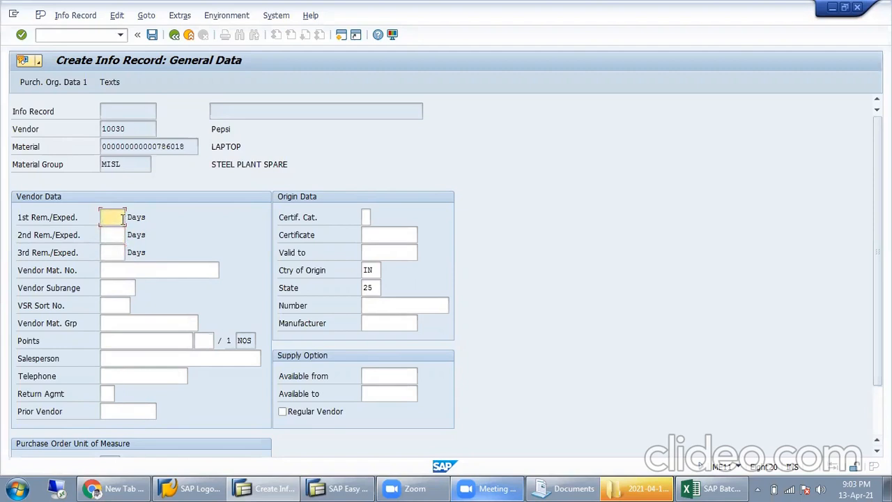
{"action": "left_click", "coordinate": [116, 254]}
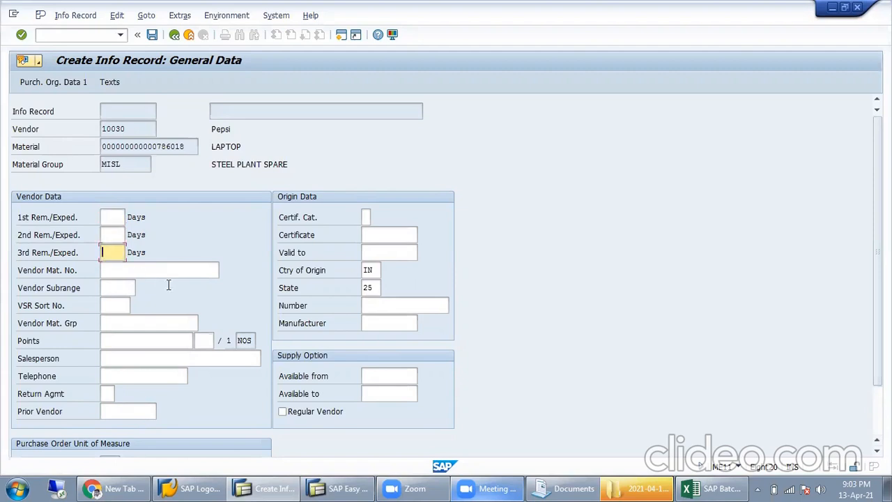
Step: Check vendor material, subrange, sort number, points, salesperson, telephone and prior vendor fields, leaving them blank
{"action": "left_click", "coordinate": [161, 269]}
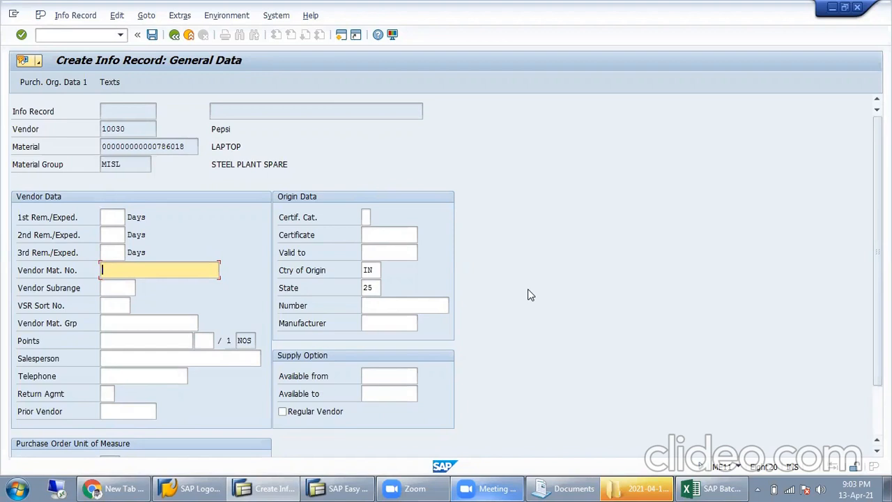
{"action": "left_click", "coordinate": [122, 291]}
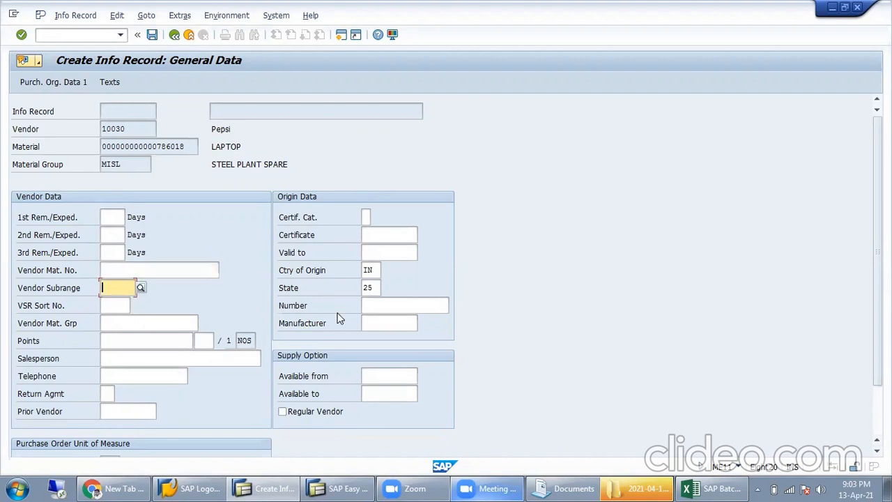
{"action": "left_click", "coordinate": [141, 286]}
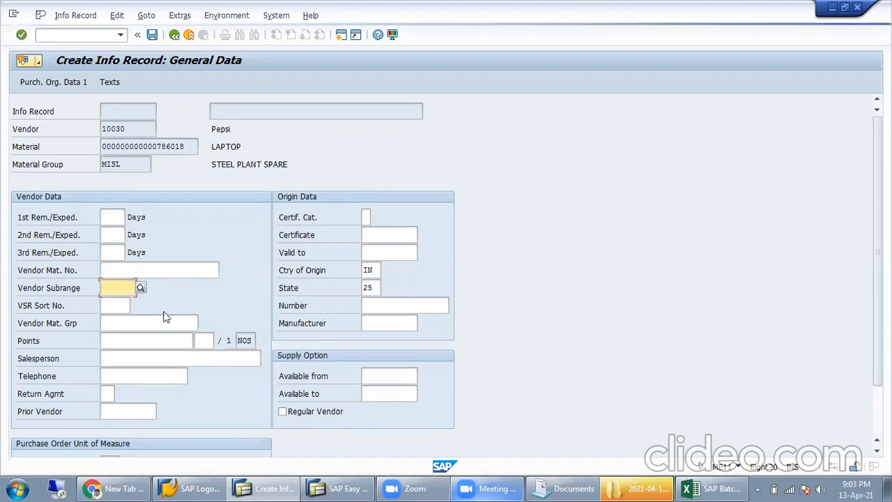
{"action": "left_click", "coordinate": [103, 270]}
{"action": "left_click", "coordinate": [114, 284]}
{"action": "left_click", "coordinate": [119, 304]}
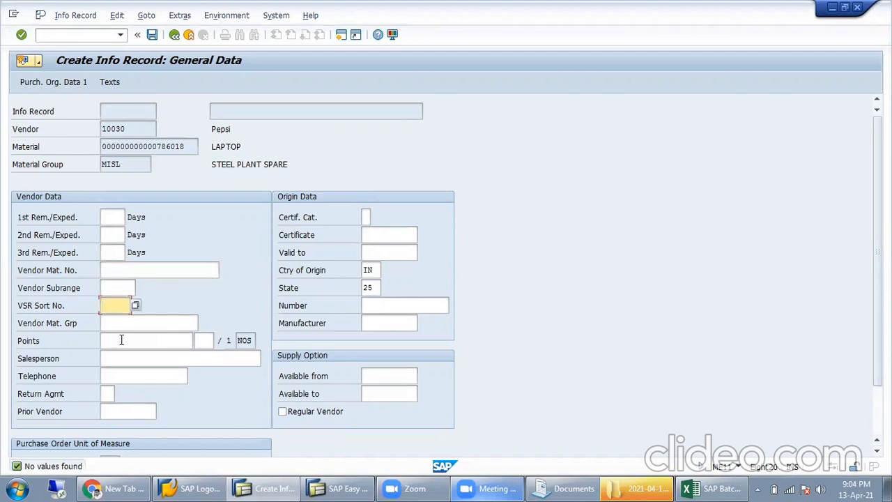
{"action": "left_click", "coordinate": [128, 322]}
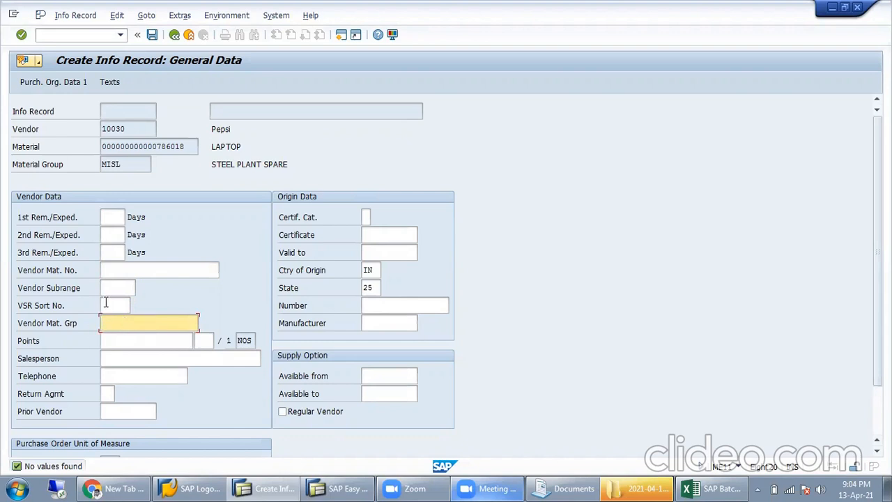
{"action": "left_click", "coordinate": [105, 305]}
{"action": "left_click", "coordinate": [123, 325]}
{"action": "left_click", "coordinate": [147, 343]}
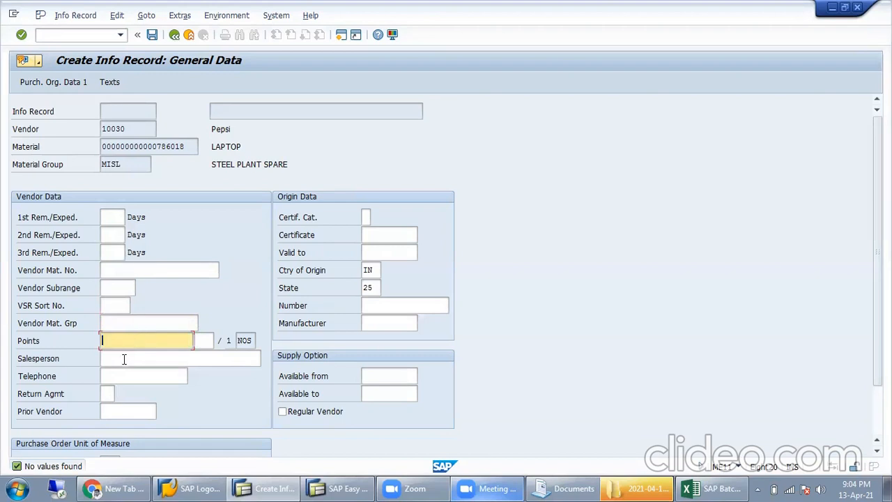
{"action": "left_click", "coordinate": [124, 358]}
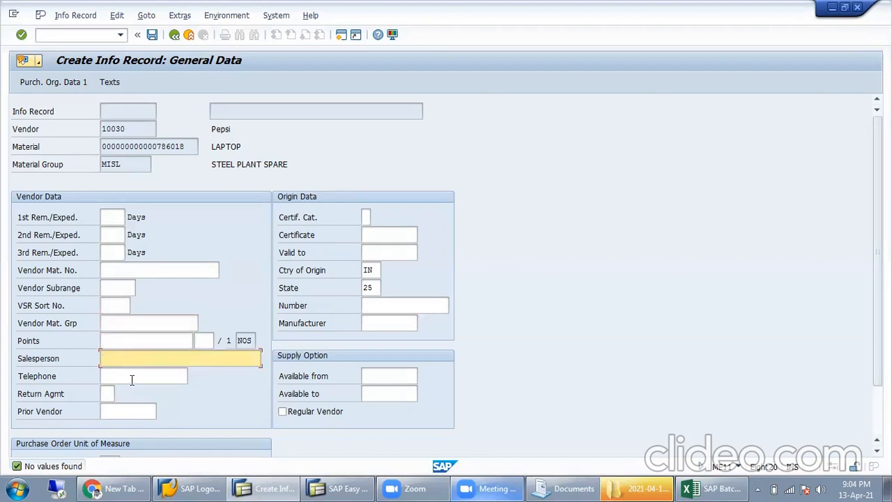
{"action": "left_click", "coordinate": [132, 380]}
{"action": "left_click", "coordinate": [106, 394]}
{"action": "left_click", "coordinate": [112, 415]}
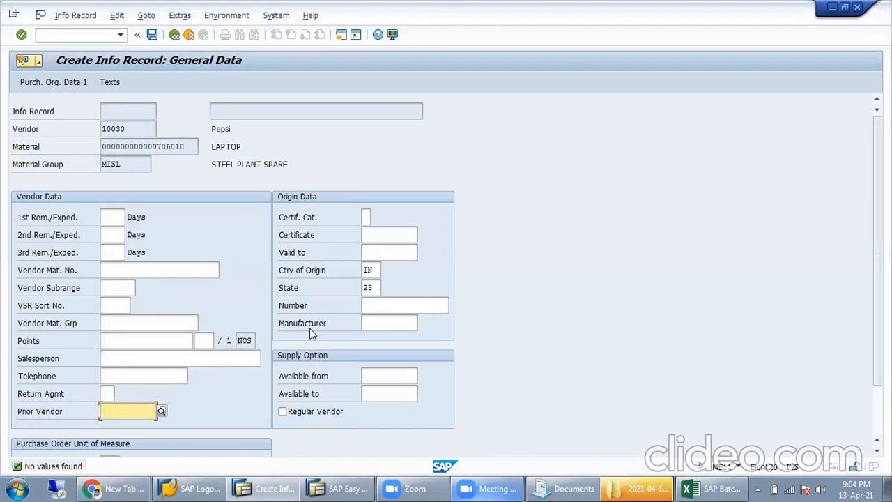
Step: Check origin, state and availability dates, opening and cancelling the Available from calendar
{"action": "left_click", "coordinate": [370, 271]}
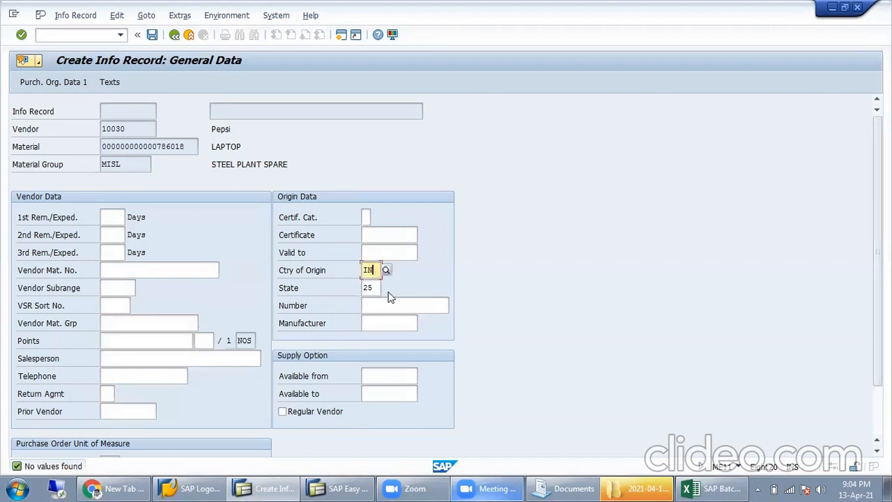
{"action": "left_click", "coordinate": [375, 285]}
{"action": "left_click", "coordinate": [382, 255]}
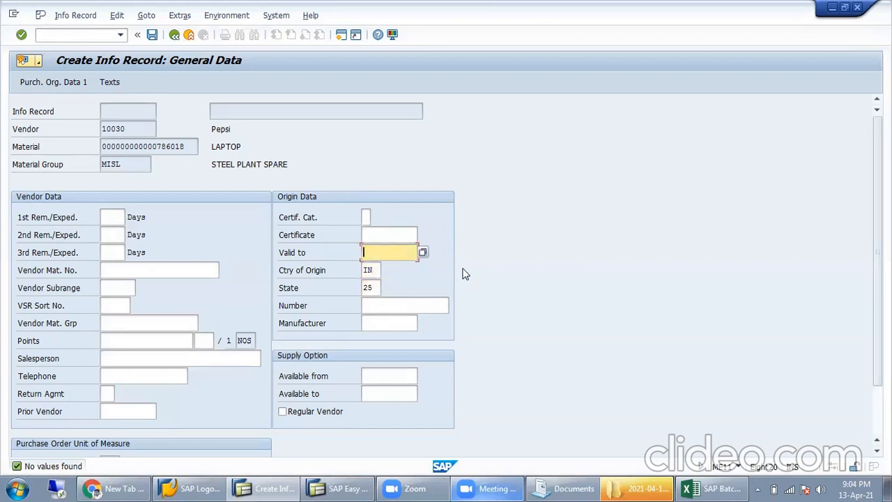
{"action": "left_click", "coordinate": [372, 374]}
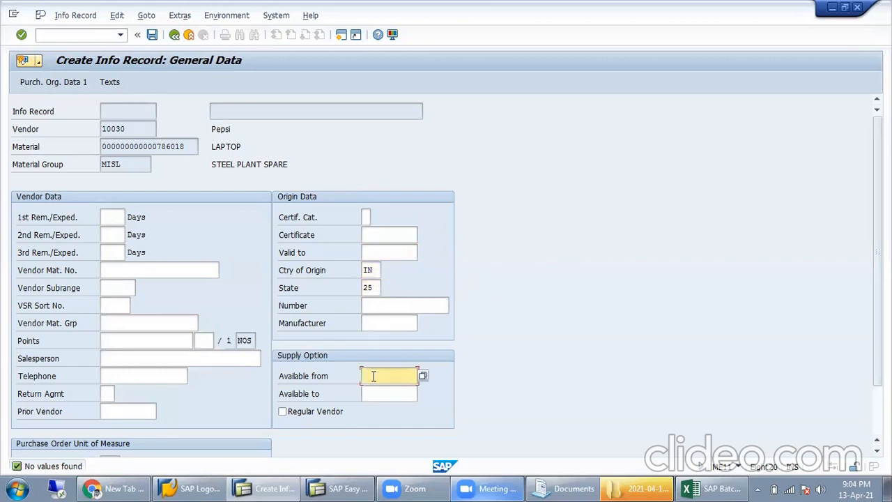
{"action": "left_click", "coordinate": [381, 390]}
{"action": "left_click", "coordinate": [388, 376]}
{"action": "left_click", "coordinate": [423, 376]}
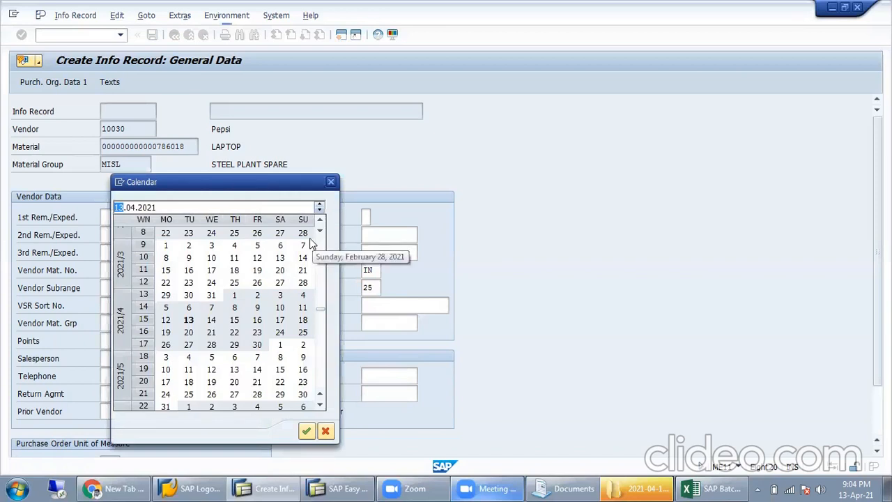
{"action": "left_click", "coordinate": [331, 182]}
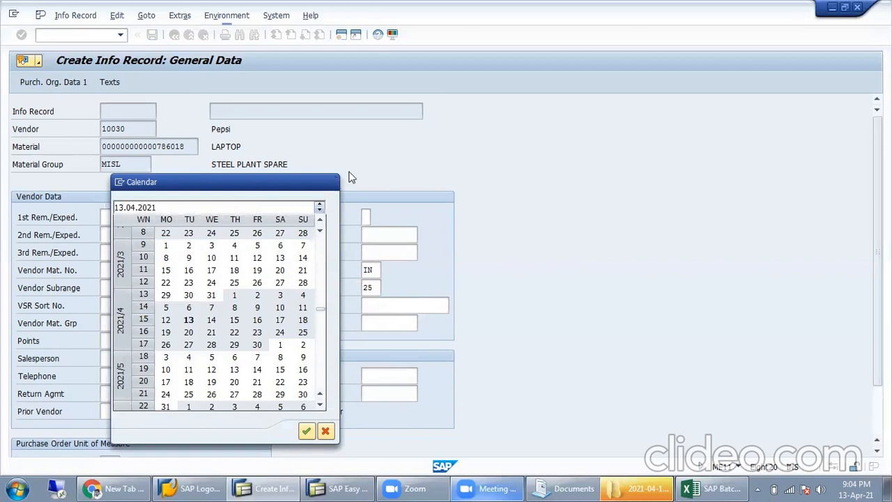
Step: Check the order unit fields, then move to Purch. Org. Data 1
{"action": "left_click", "coordinate": [132, 357]}
{"action": "scroll", "coordinate": [137, 345], "scroll_direction": "down", "scroll_amount": 2}
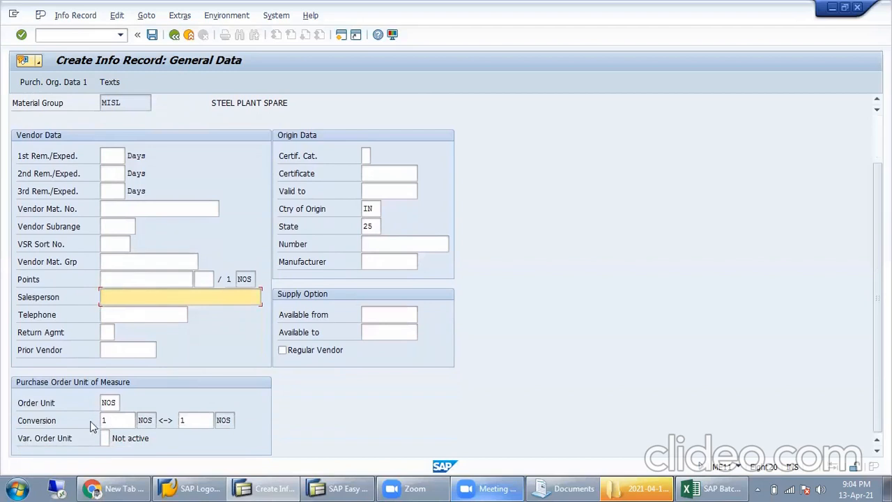
{"action": "left_click", "coordinate": [110, 401]}
{"action": "left_click", "coordinate": [124, 419]}
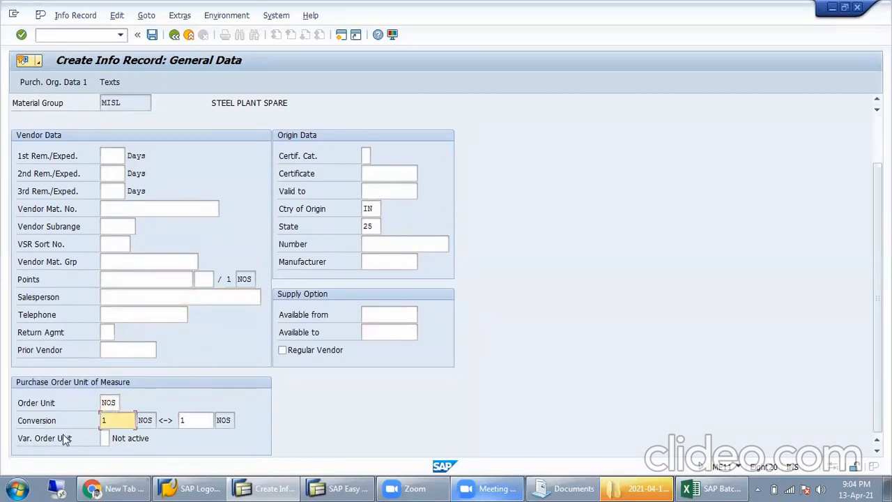
{"action": "left_click", "coordinate": [108, 402]}
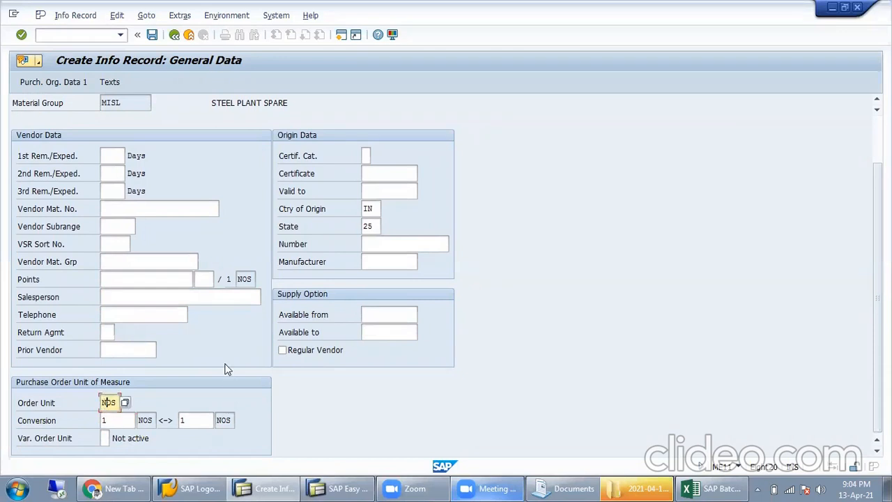
{"action": "scroll", "coordinate": [206, 320], "scroll_direction": "up", "scroll_amount": 3}
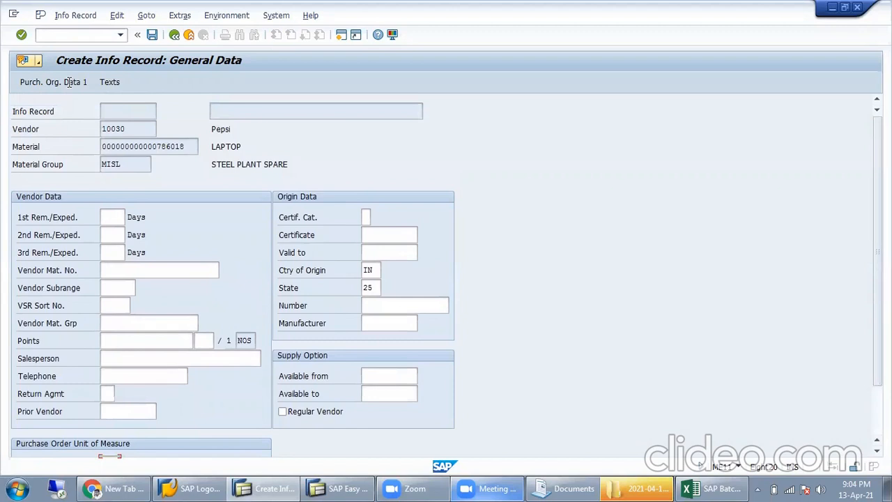
{"action": "left_click", "coordinate": [62, 85]}
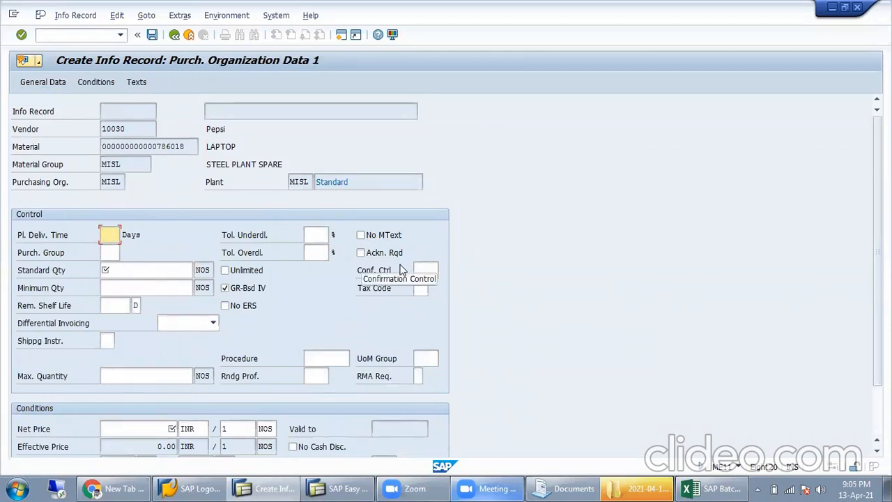
Step: Enter planned delivery time 10, purchasing group MIL and standard quantity 10, unticking the stray No ERS
{"action": "type", "text": "10"}
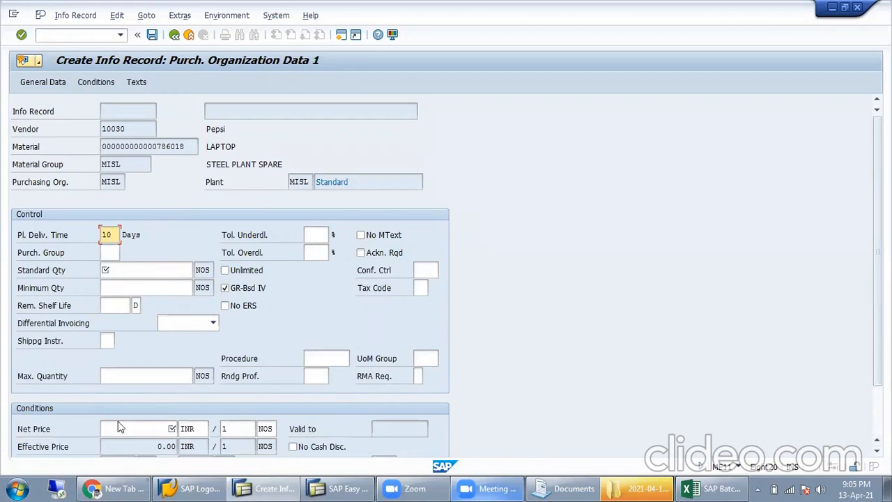
{"action": "key", "text": "Tab"}
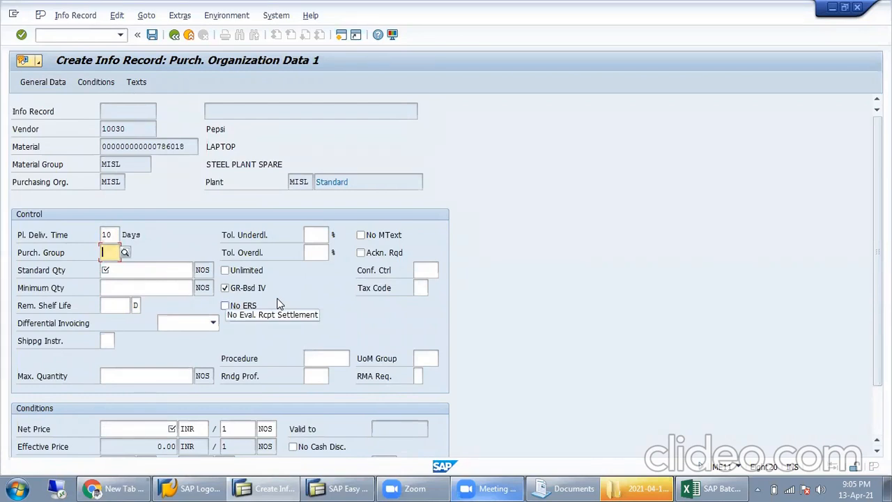
{"action": "type", "text": "mil"}
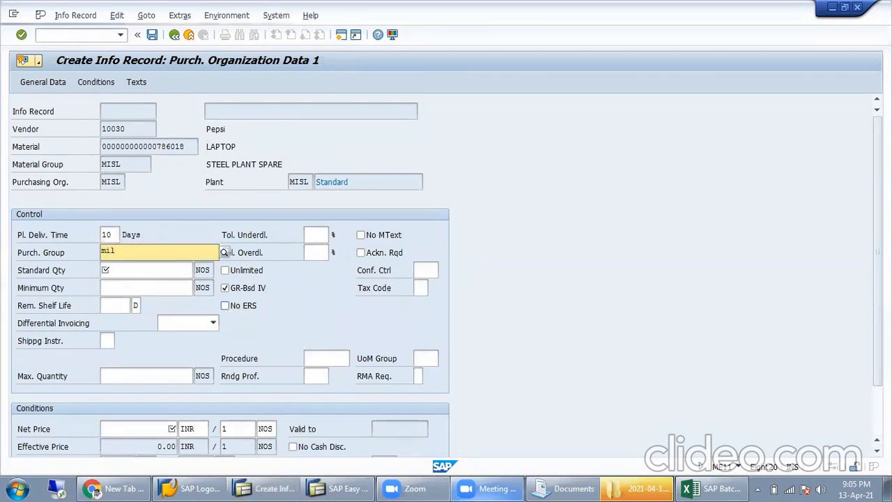
{"action": "key", "text": "Down"}
{"action": "key", "text": "Return"}
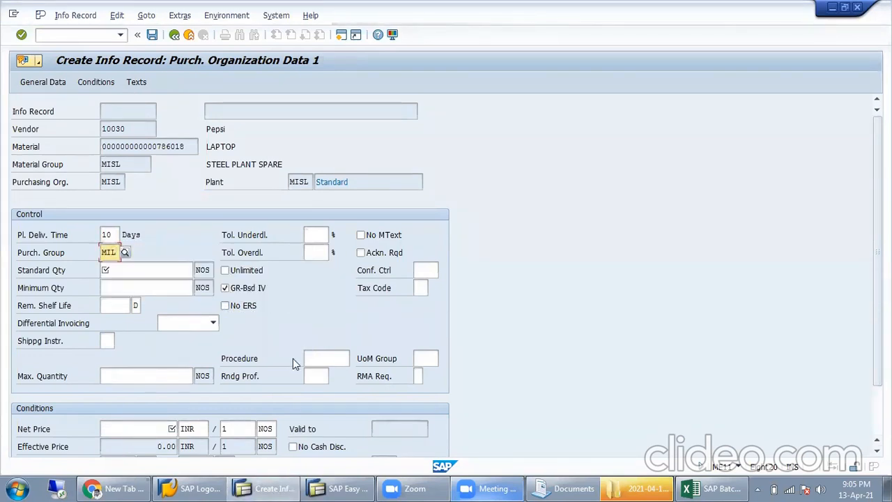
{"action": "key", "text": "Tab"}
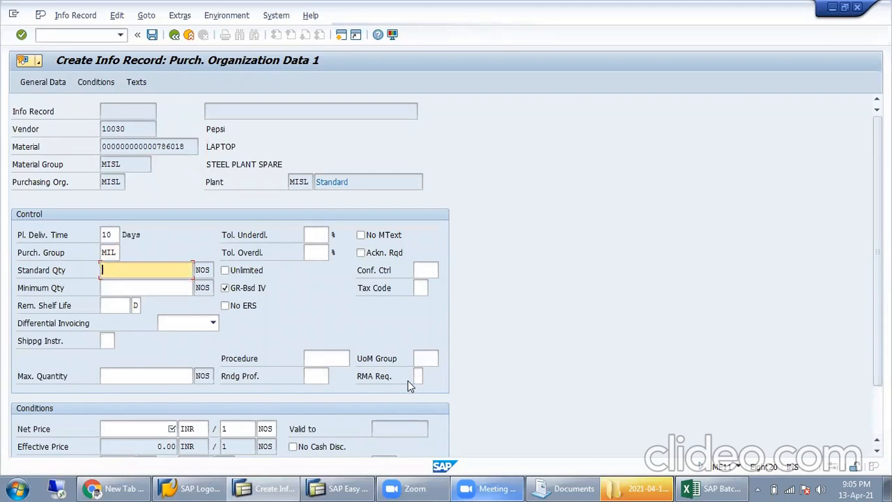
{"action": "type", "text": "10"}
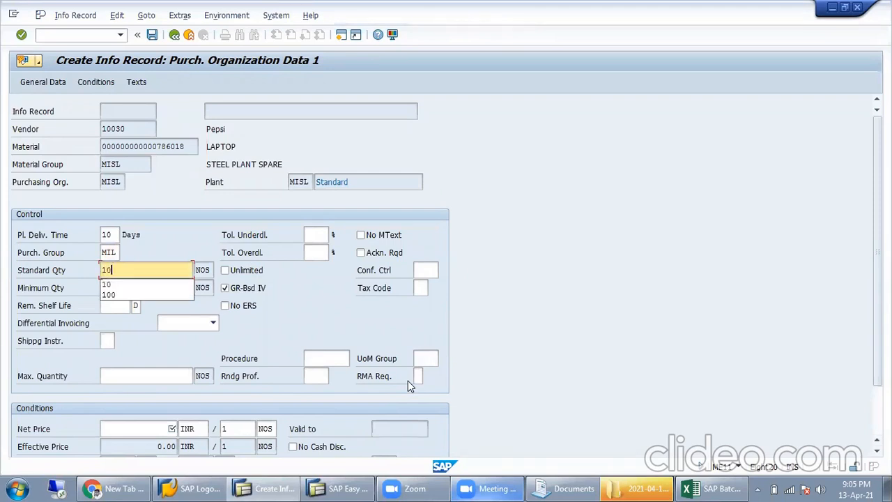
{"action": "left_click", "coordinate": [282, 304]}
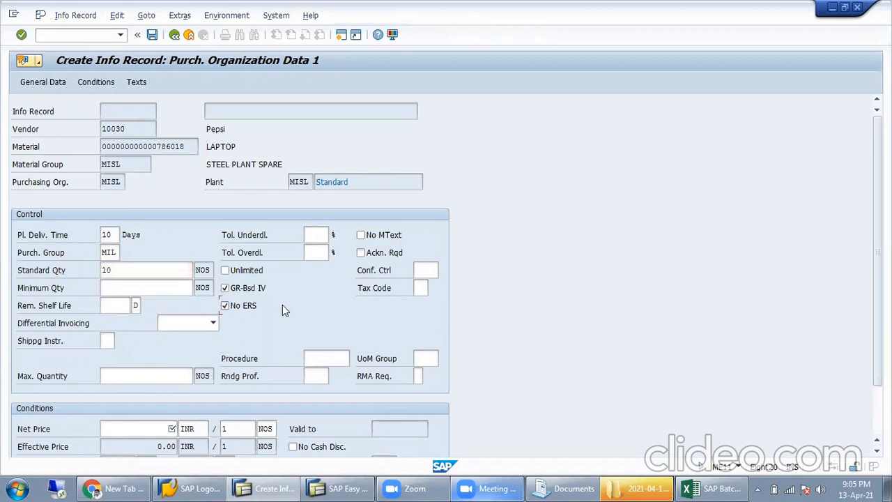
{"action": "left_click", "coordinate": [153, 287]}
{"action": "left_click", "coordinate": [225, 305]}
{"action": "left_click", "coordinate": [123, 292]}
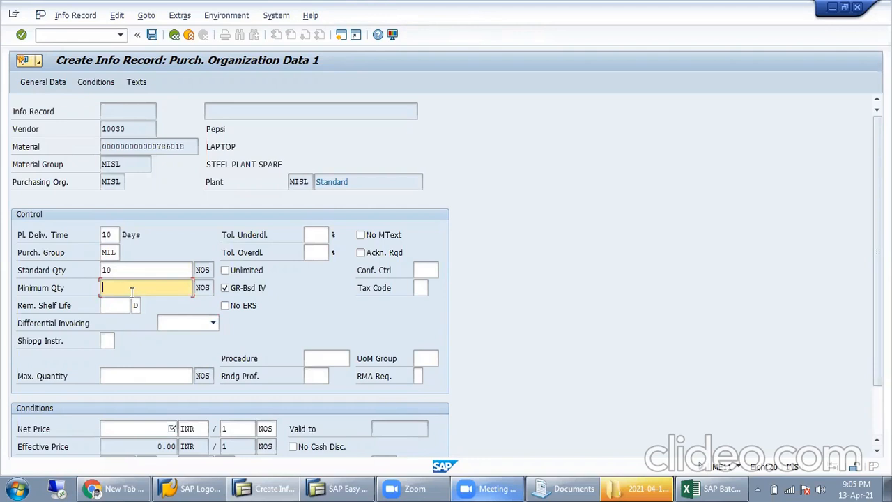
Step: Enter minimum quantity 5 and check the shelf life and shipping instruction fields
{"action": "type", "text": "5"}
{"action": "left_click_drag", "start_coordinate": [153, 283], "coordinate": [20, 318]}
{"action": "left_click", "coordinate": [117, 305]}
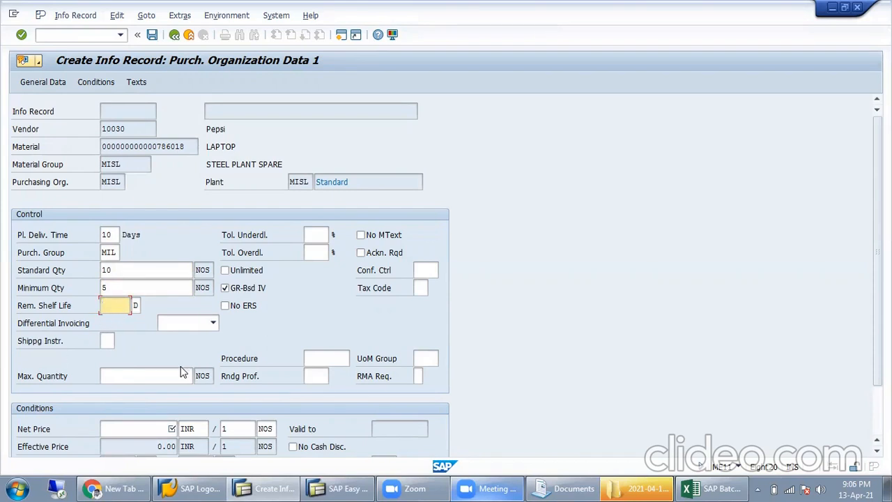
{"action": "scroll", "coordinate": [189, 356], "scroll_direction": "down", "scroll_amount": 1}
{"action": "scroll", "coordinate": [188, 354], "scroll_direction": "down", "scroll_amount": 1}
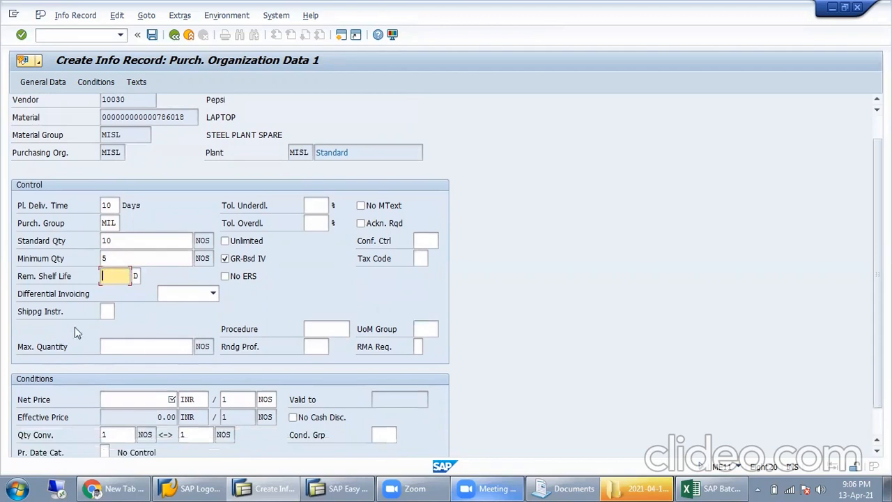
{"action": "left_click", "coordinate": [104, 310]}
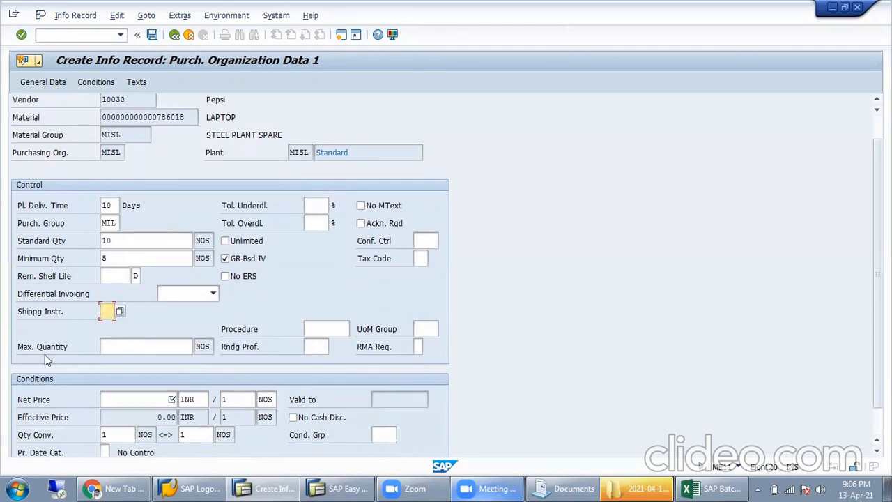
Step: Enter maximum quantity 50 and net price 650 INR, then look at the tolerance fields
{"action": "left_click", "coordinate": [159, 342]}
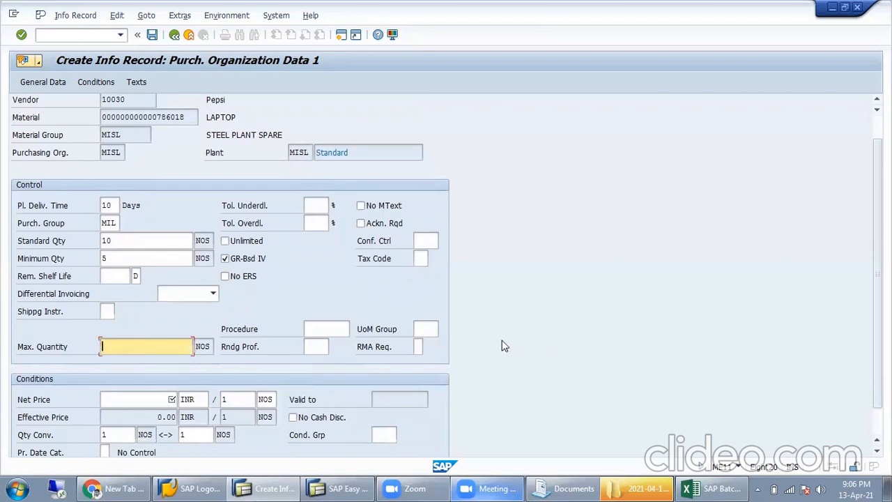
{"action": "type", "text": "50"}
{"action": "key", "text": "Return"}
{"action": "scroll", "coordinate": [467, 301], "scroll_direction": "down", "scroll_amount": 1}
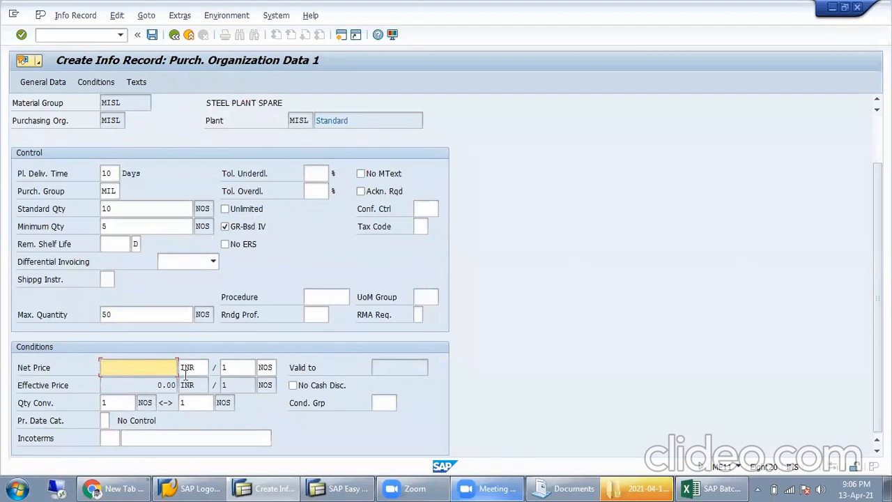
{"action": "left_click", "coordinate": [142, 314]}
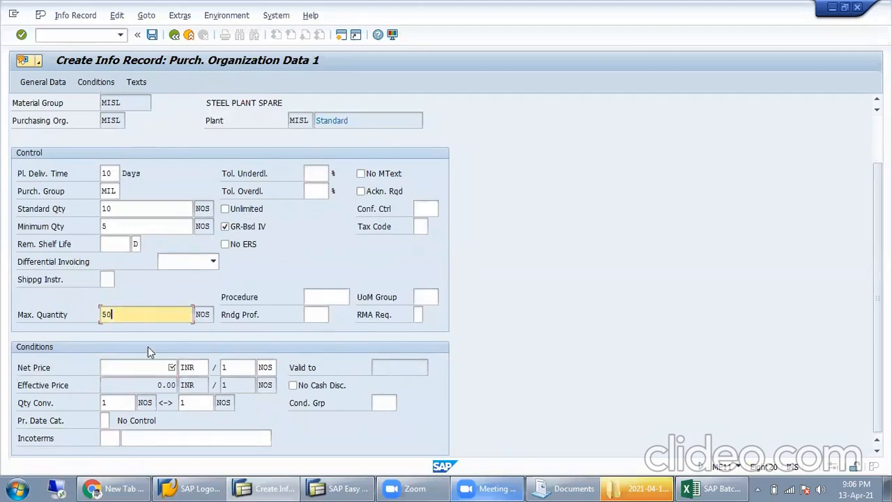
{"action": "left_click", "coordinate": [154, 368]}
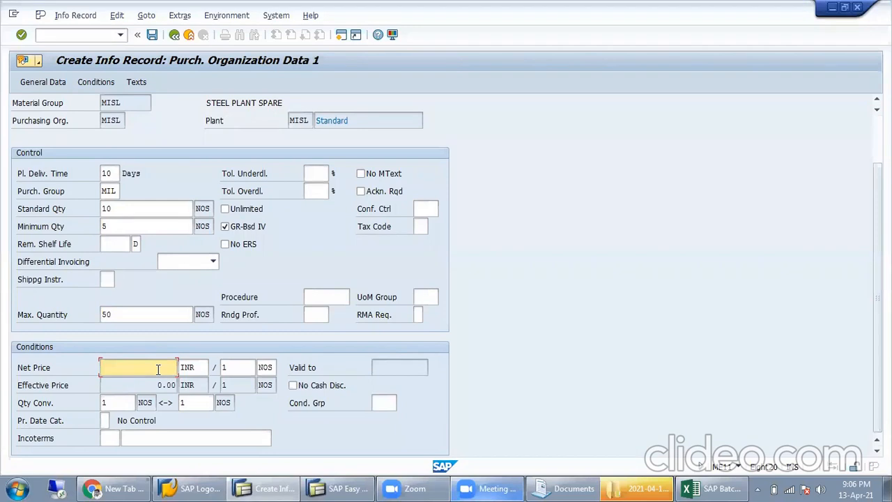
{"action": "type", "text": "650"}
{"action": "left_click", "coordinate": [312, 173]}
{"action": "left_click", "coordinate": [321, 191]}
{"action": "left_click", "coordinate": [320, 172]}
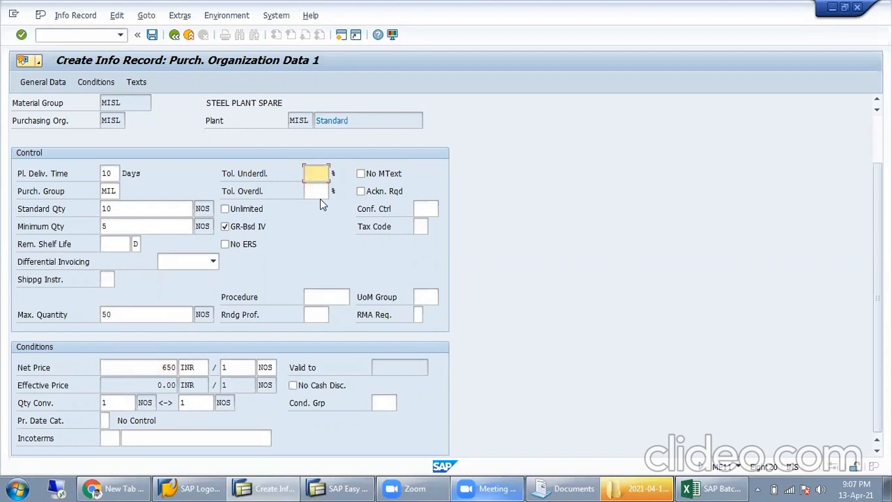
Step: Review the underdelivery and overdelivery tolerance fields
{"action": "left_click", "coordinate": [314, 190]}
{"action": "left_click", "coordinate": [322, 173]}
{"action": "left_click", "coordinate": [317, 191]}
{"action": "key", "text": "shift+Tab"}
Step: Point out GR-based IV, unlimited overdelivery and quantities 50 and 10, then open the tax code list
{"action": "left_click", "coordinate": [256, 229]}
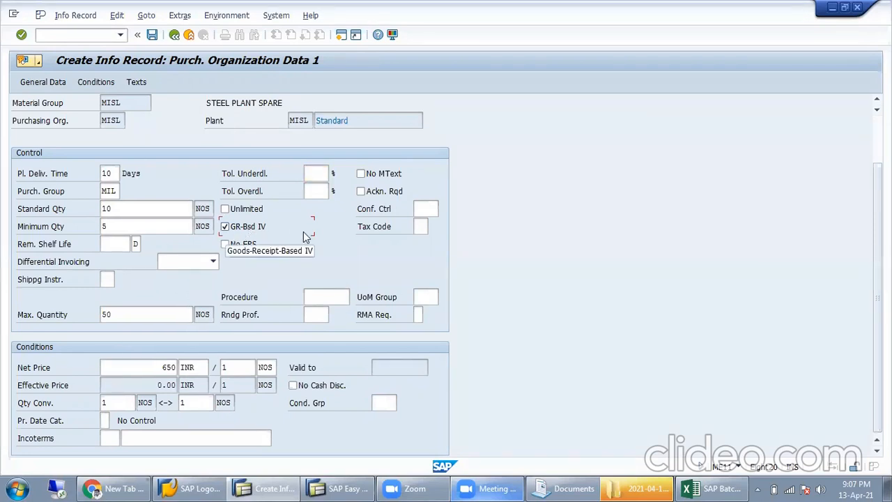
{"action": "left_click", "coordinate": [232, 210]}
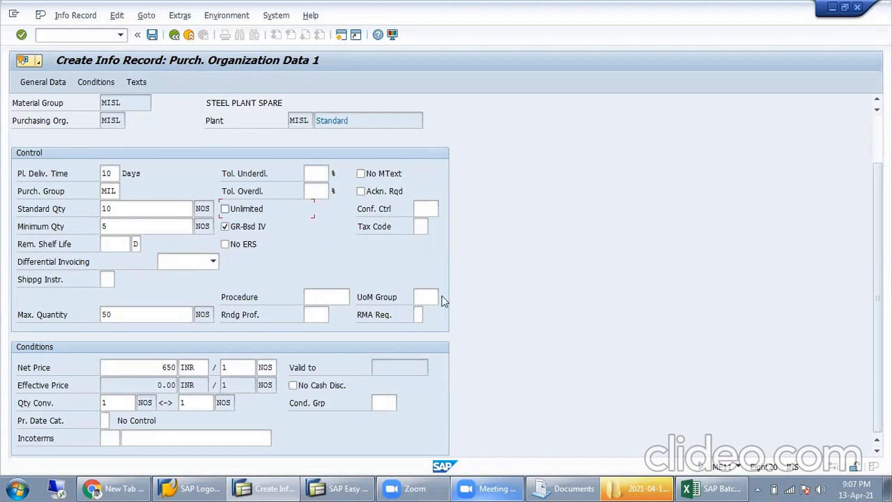
{"action": "double_click", "coordinate": [169, 316]}
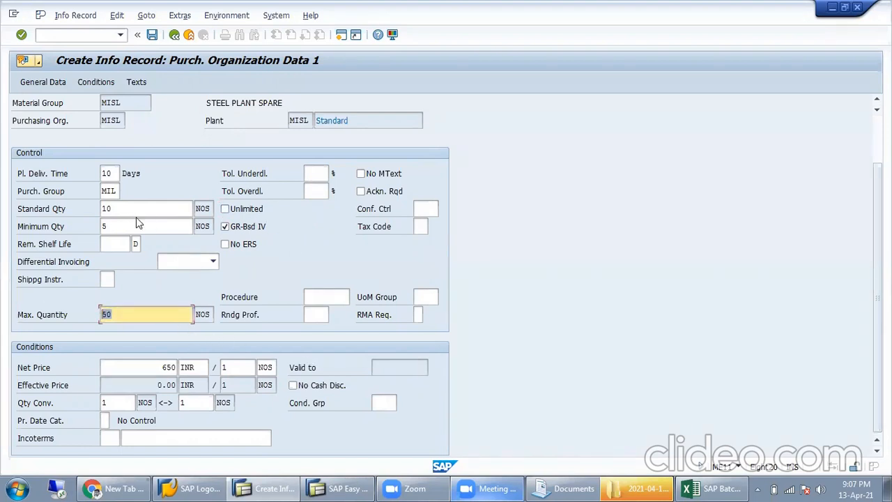
{"action": "double_click", "coordinate": [169, 208]}
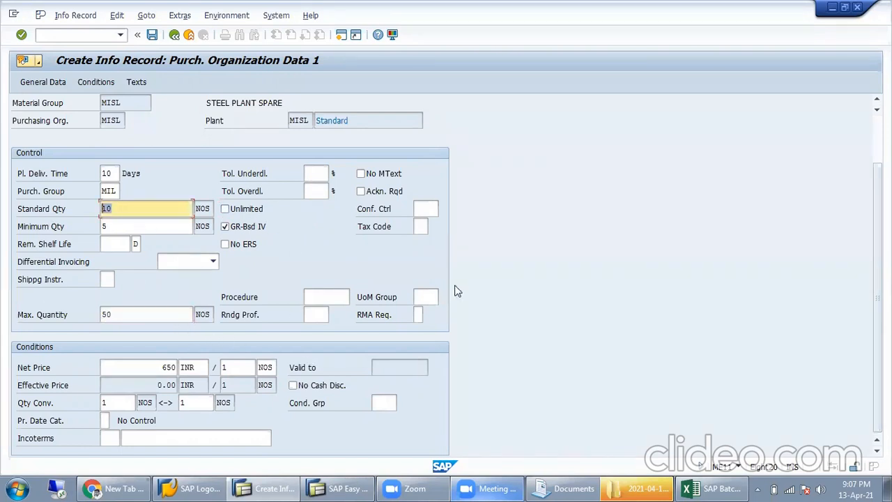
{"action": "left_click", "coordinate": [418, 227]}
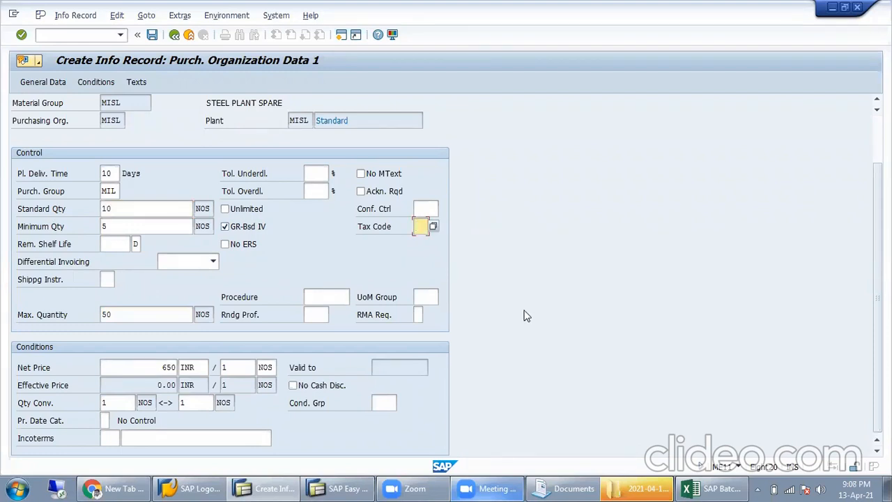
{"action": "left_click", "coordinate": [433, 226]}
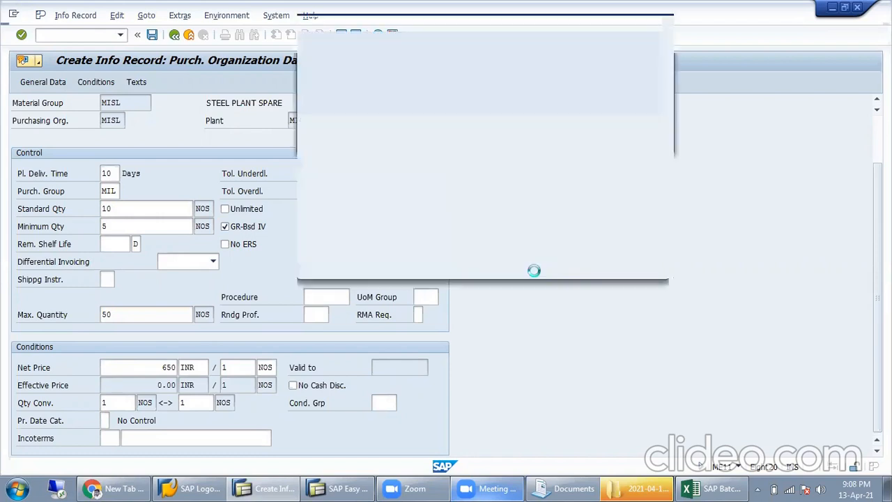
Step: Browse the tax code and confirmation control lists, closing both without choosing a value
{"action": "left_click", "coordinate": [364, 133]}
{"action": "left_click", "coordinate": [362, 120]}
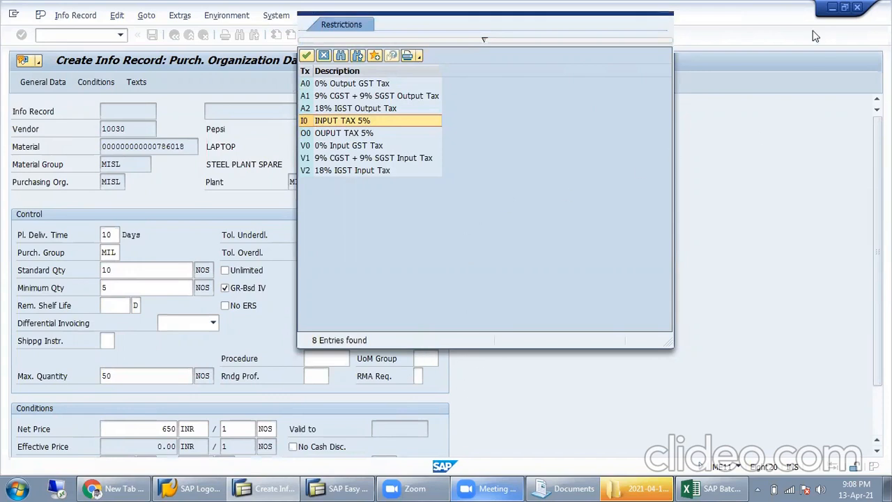
{"action": "left_click", "coordinate": [666, 9]}
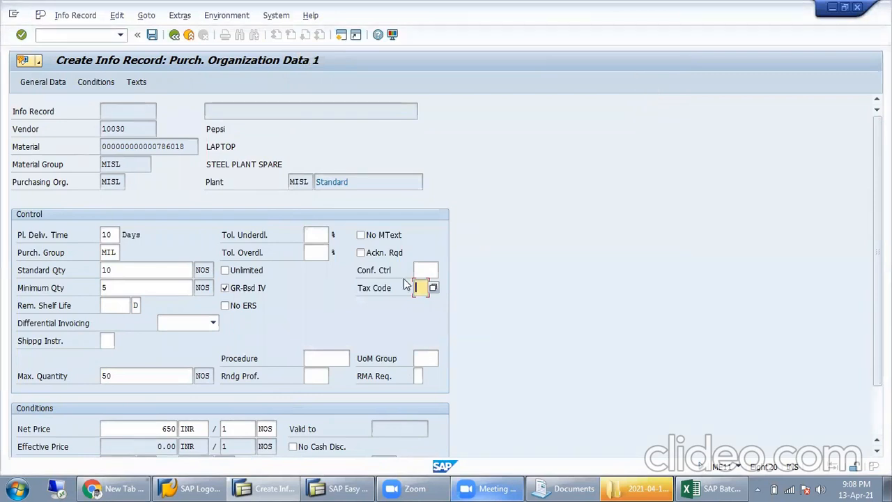
{"action": "left_click", "coordinate": [433, 268]}
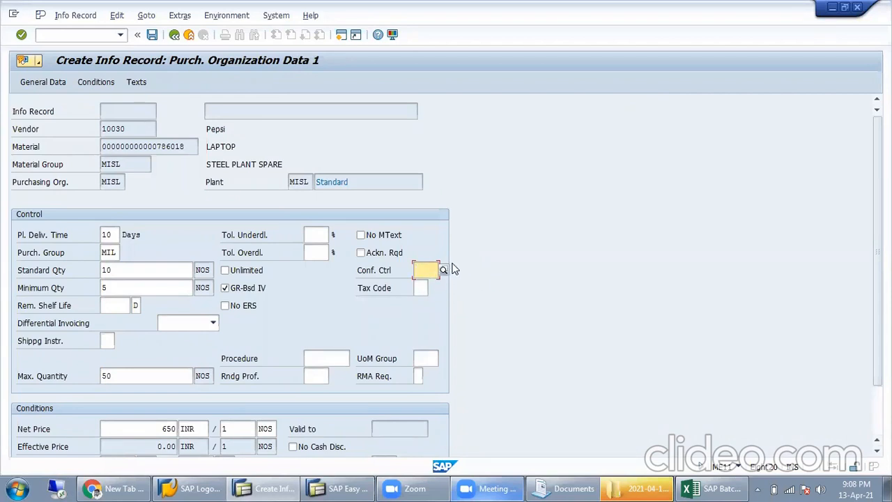
{"action": "key", "text": "Return"}
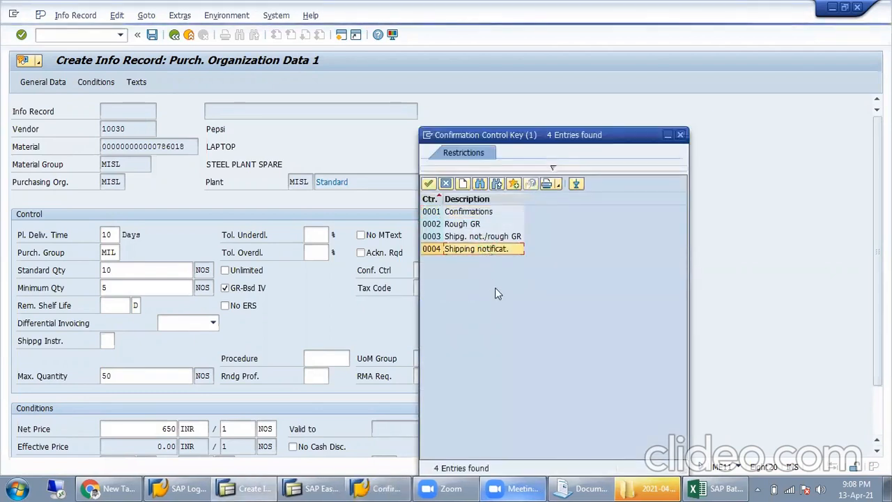
{"action": "left_click", "coordinate": [492, 211]}
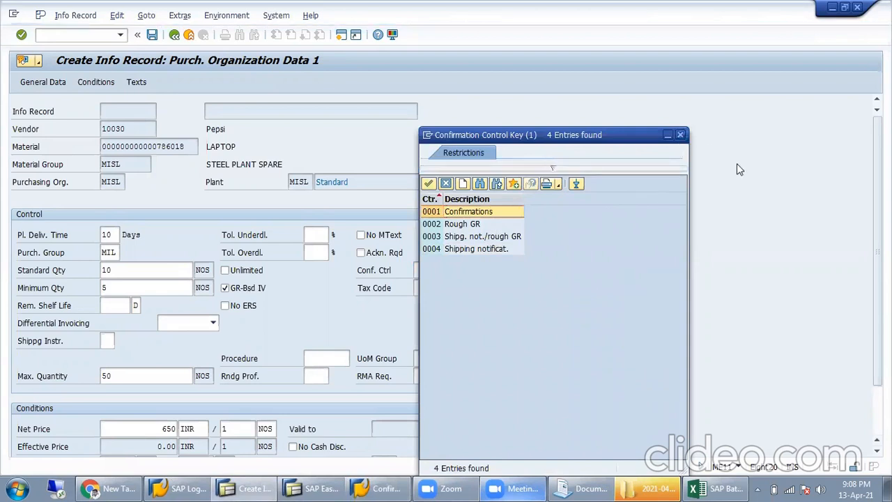
{"action": "key", "text": "Escape"}
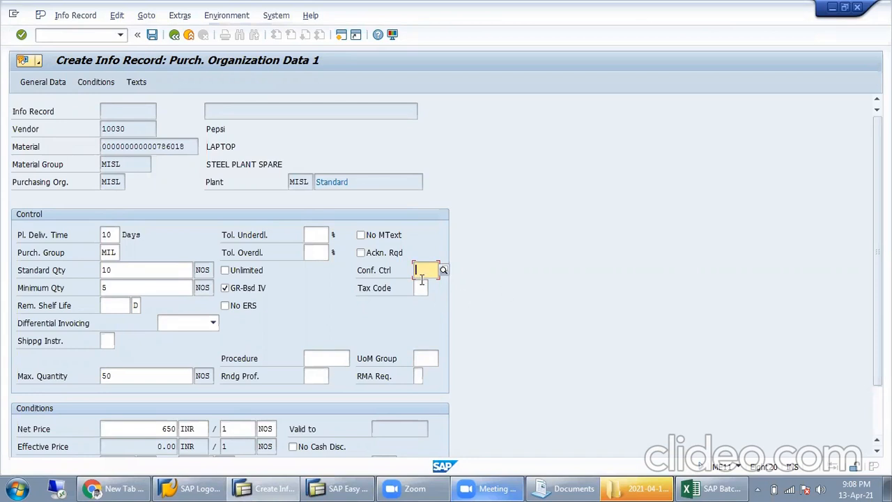
Step: Point out net price 650 and the standard quantity, then go to the info record's texts
{"action": "scroll", "coordinate": [574, 327], "scroll_direction": "down", "scroll_amount": 3}
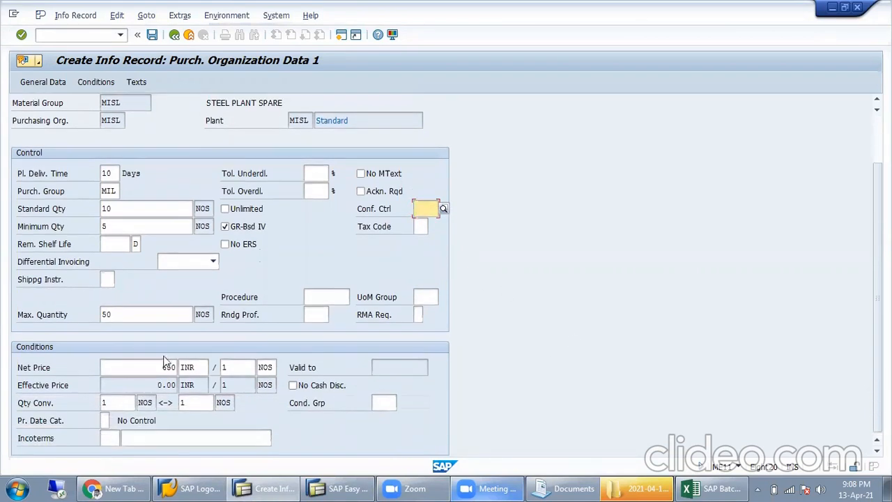
{"action": "left_click_drag", "start_coordinate": [126, 367], "coordinate": [231, 368]}
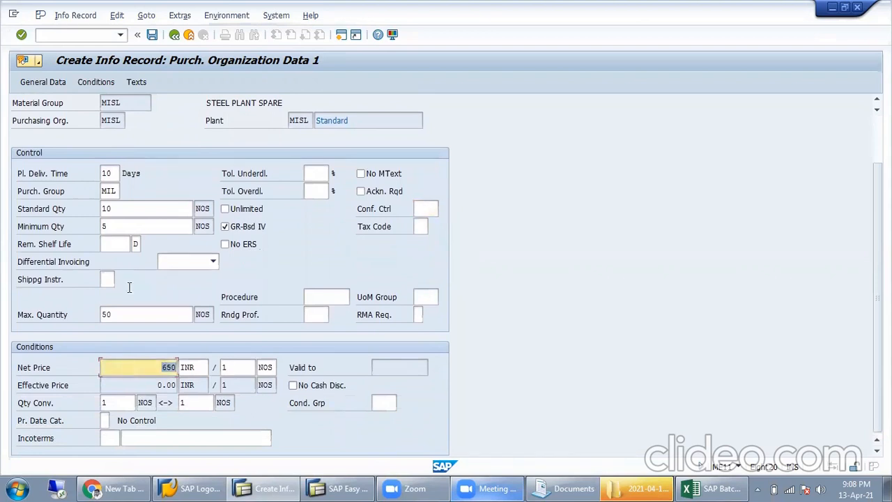
{"action": "left_click", "coordinate": [168, 213]}
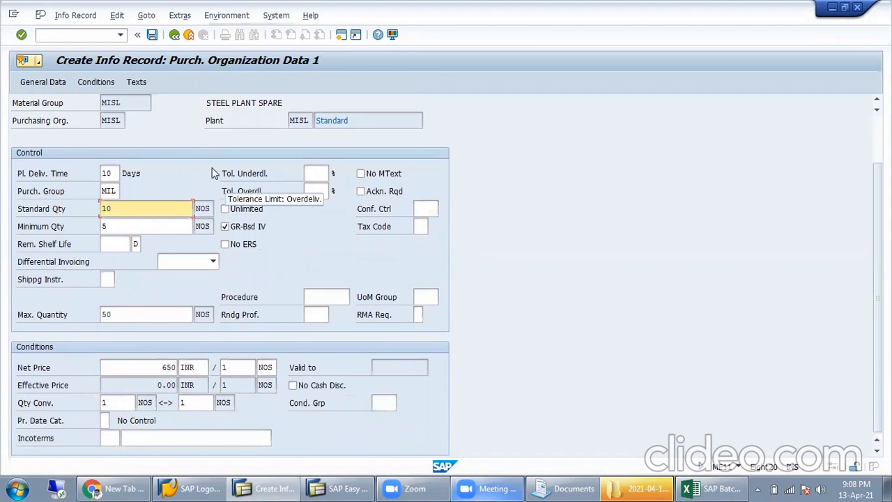
{"action": "left_click", "coordinate": [140, 83]}
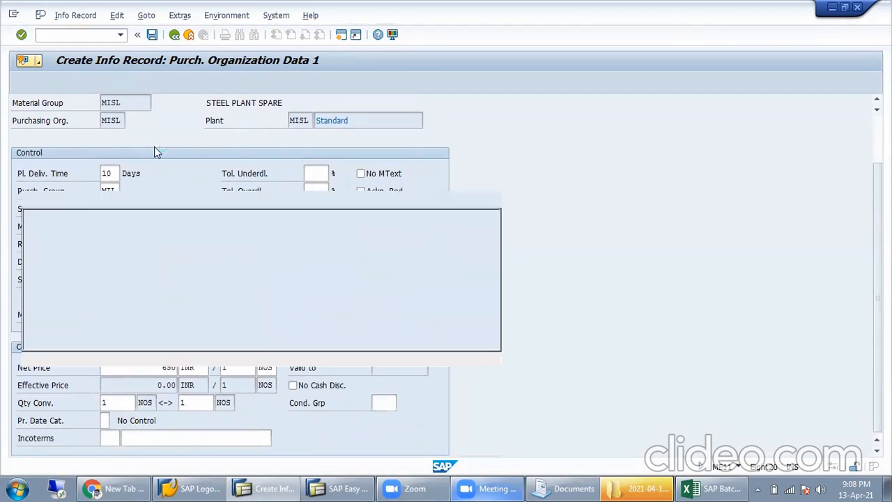
{"action": "left_click", "coordinate": [122, 259]}
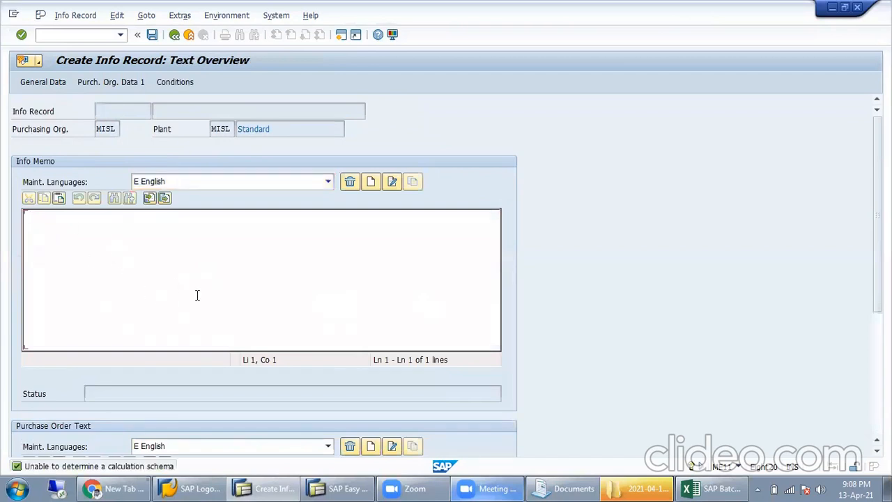
{"action": "left_click_drag", "start_coordinate": [877, 209], "coordinate": [864, 269]}
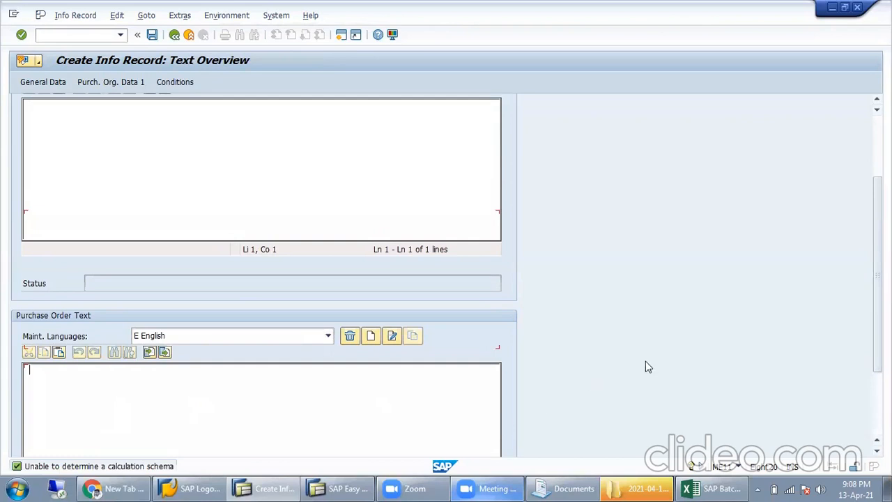
{"action": "scroll", "coordinate": [859, 170], "scroll_direction": "up", "scroll_amount": 3}
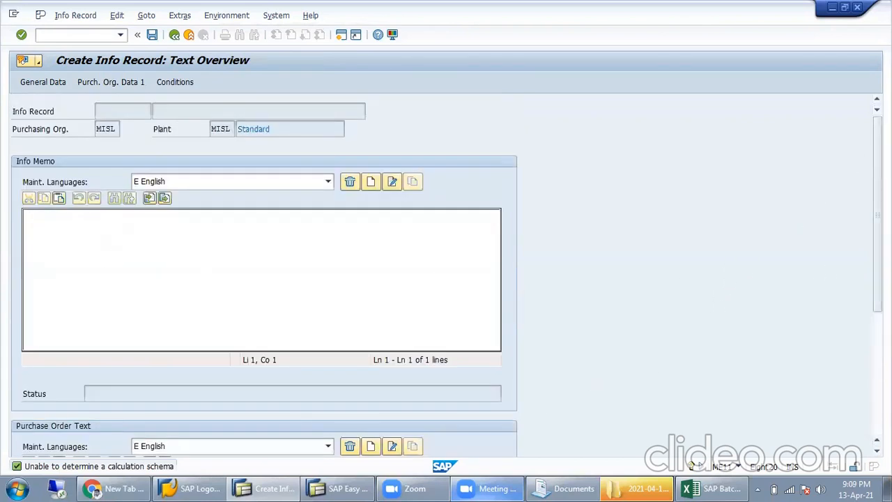
{"action": "left_click_drag", "start_coordinate": [876, 271], "coordinate": [877, 350]}
{"action": "left_click", "coordinate": [136, 390]}
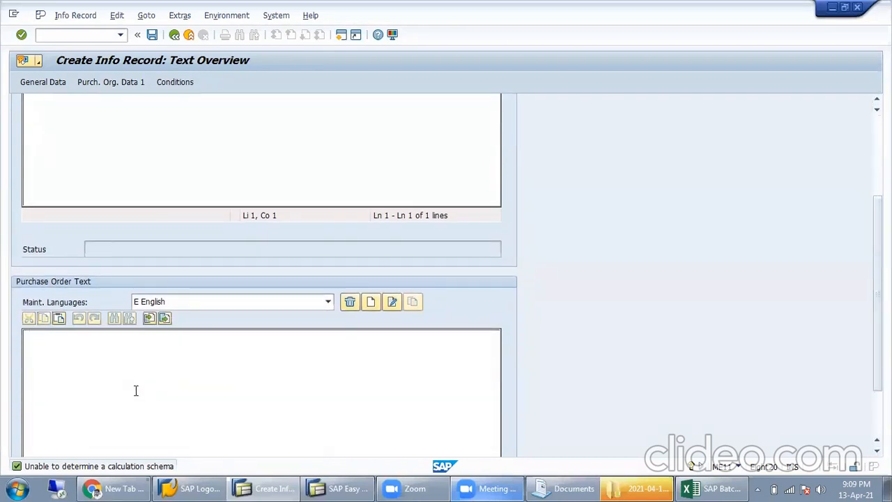
{"action": "type", "text": "TEST INFO R"}
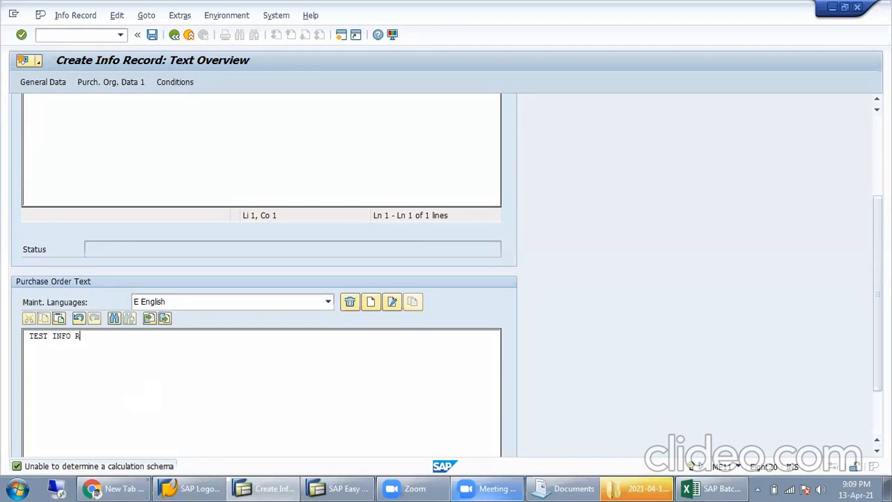
{"action": "type", "text": "ECORD"}
{"action": "left_click_drag", "start_coordinate": [876, 209], "coordinate": [876, 131]}
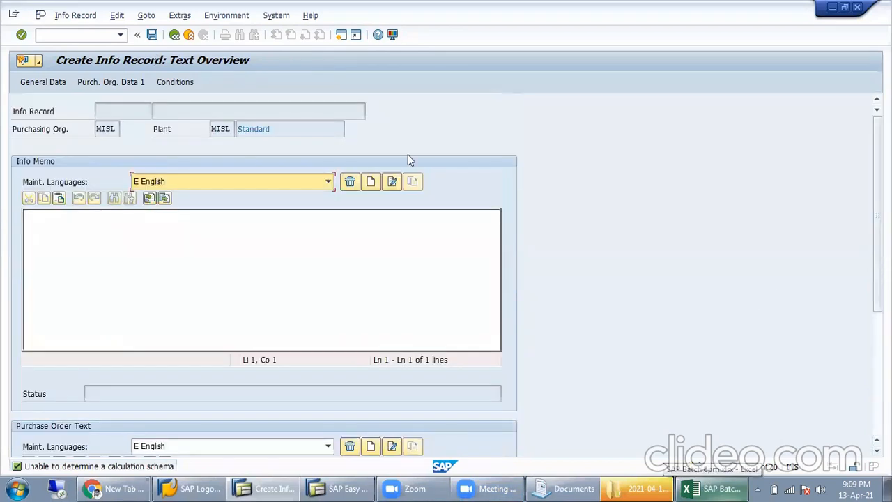
{"action": "left_click", "coordinate": [151, 35]}
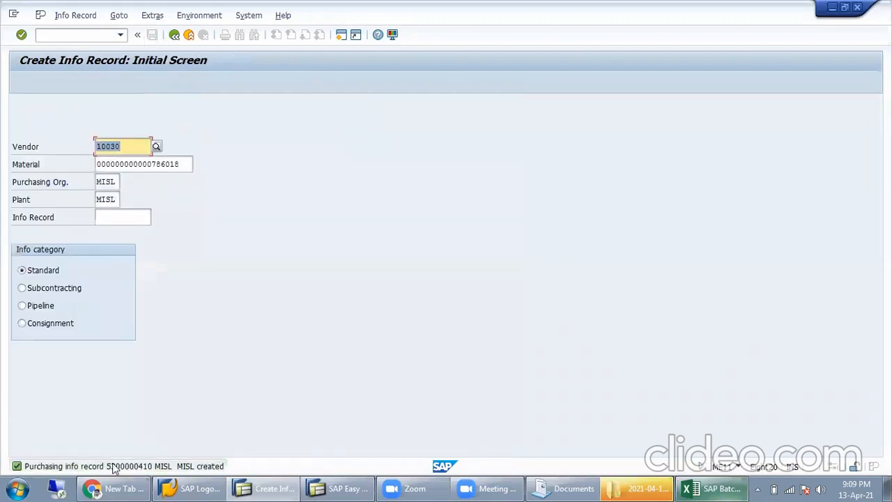
{"action": "left_click", "coordinate": [155, 464]}
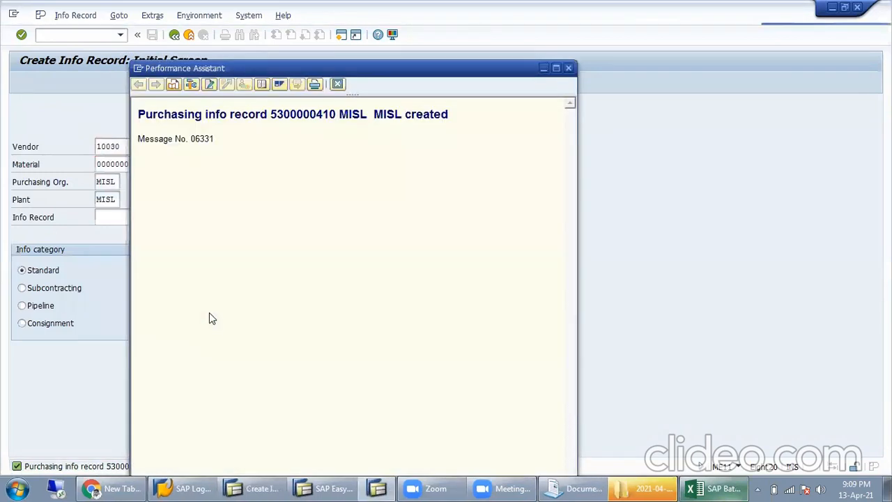
{"action": "double_click", "coordinate": [292, 116]}
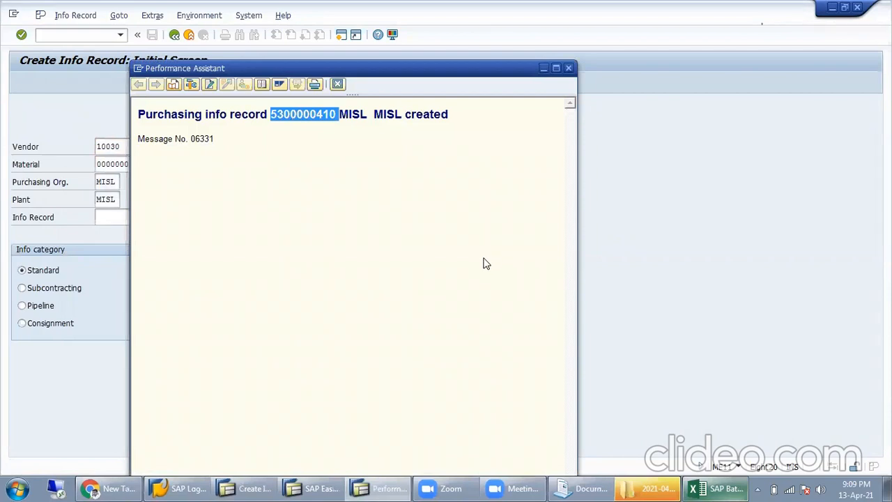
{"action": "left_click", "coordinate": [569, 68]}
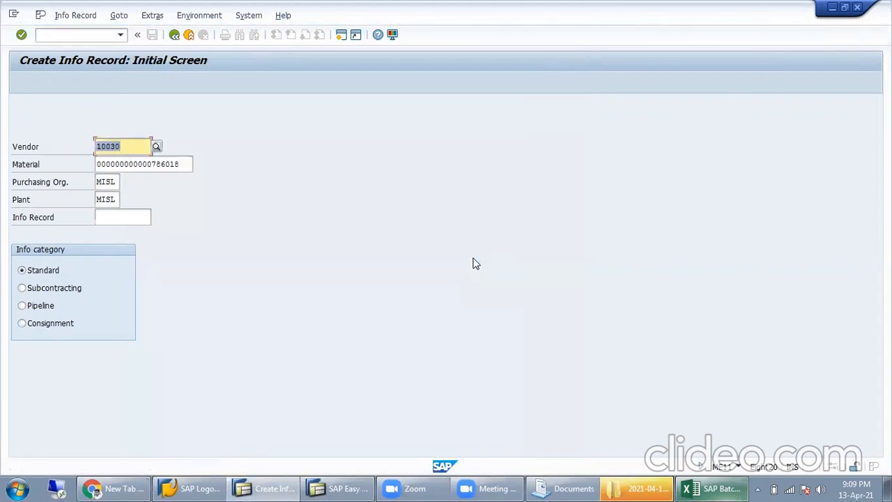
{"action": "left_click", "coordinate": [721, 487]}
{"action": "left_click", "coordinate": [457, 372]}
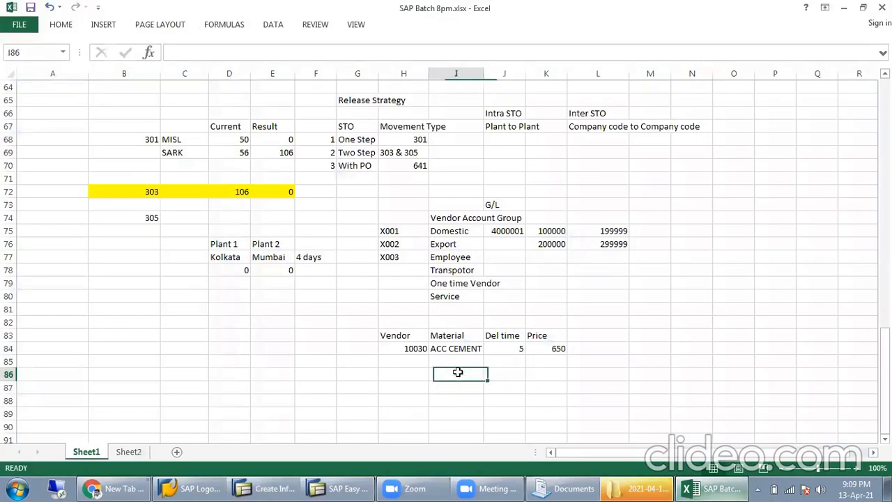
{"action": "type", "text": "5.3E+09"}
{"action": "left_click", "coordinate": [396, 374]}
{"action": "type", "text": "PI"}
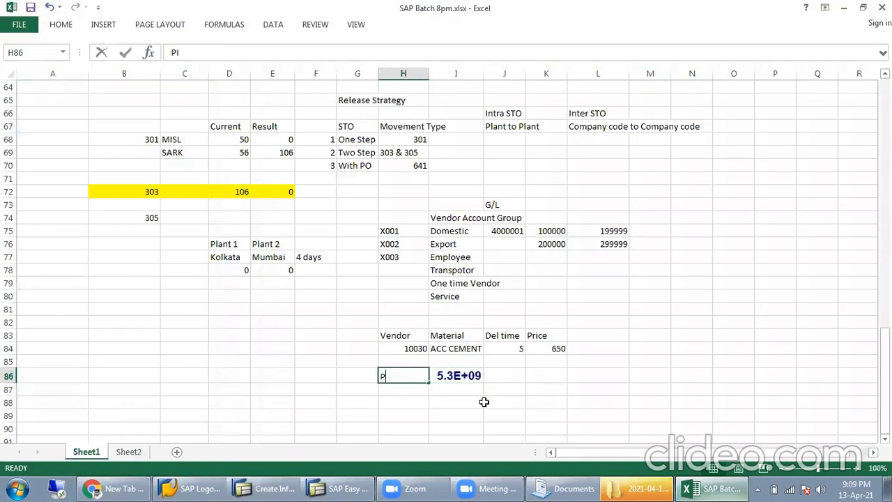
{"action": "left_click", "coordinate": [451, 345]}
Step: Apply I84's formatting to I86 with Format Painter, then return to SAP Easy Access
{"action": "left_click", "coordinate": [61, 26]}
{"action": "left_click", "coordinate": [67, 72]}
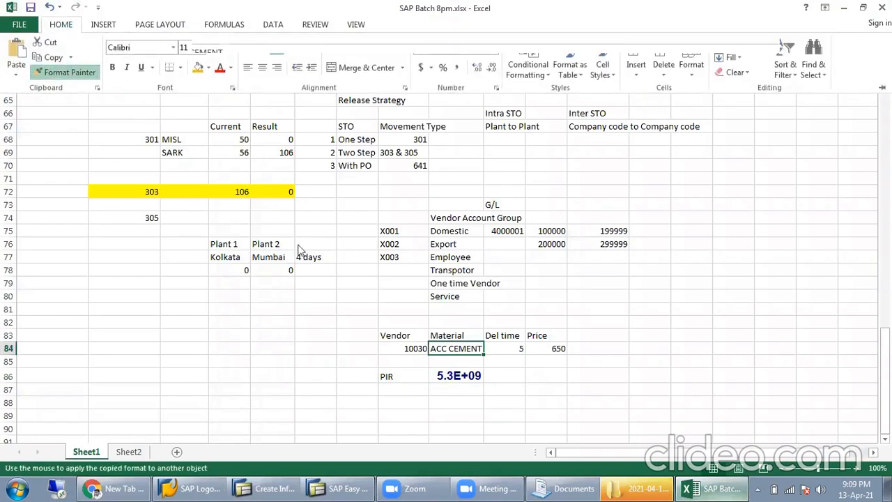
{"action": "left_click", "coordinate": [440, 374]}
{"action": "left_click", "coordinate": [387, 374]}
{"action": "left_click", "coordinate": [461, 372]}
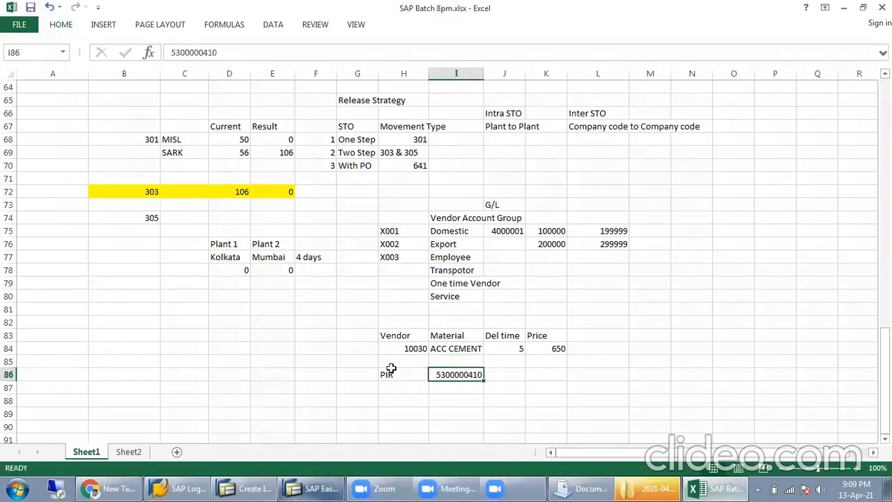
{"action": "left_click", "coordinate": [334, 488]}
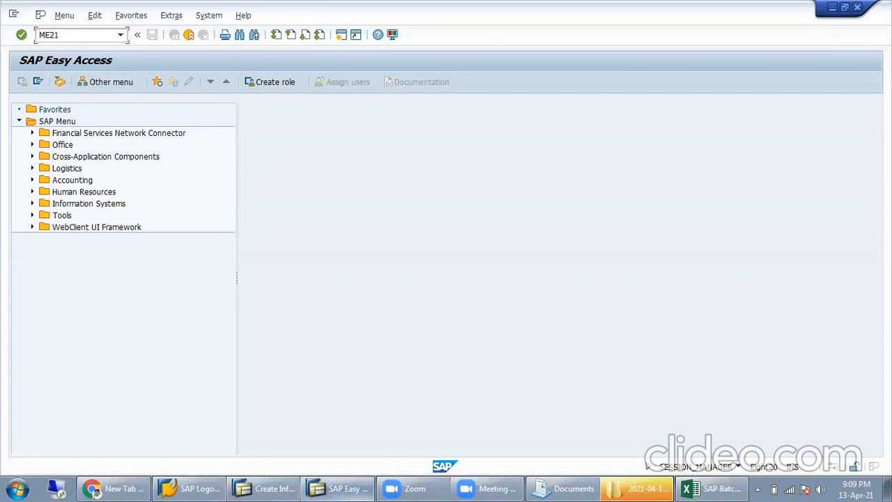
Step: Start ME21N with vendor 10030, purchasing org MISL, purchasing group MIL and company code MISL
{"action": "key", "text": "Return"}
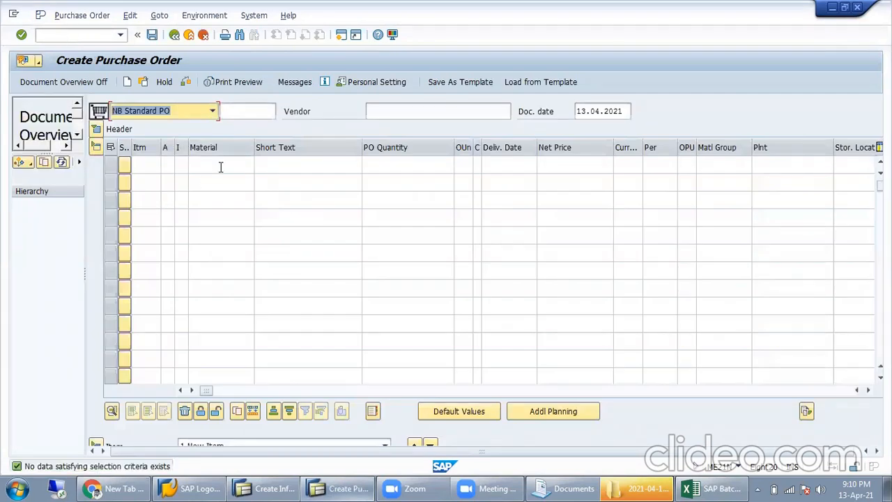
{"action": "left_click", "coordinate": [395, 112]}
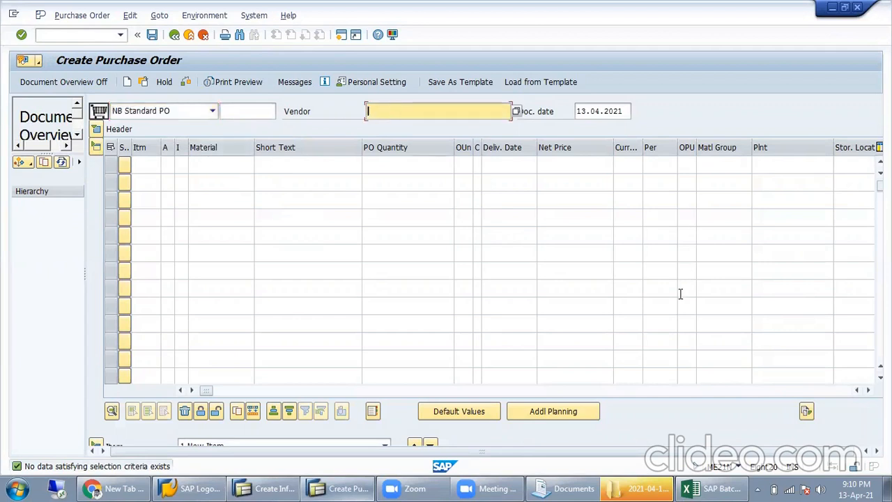
{"action": "type", "text": "1"}
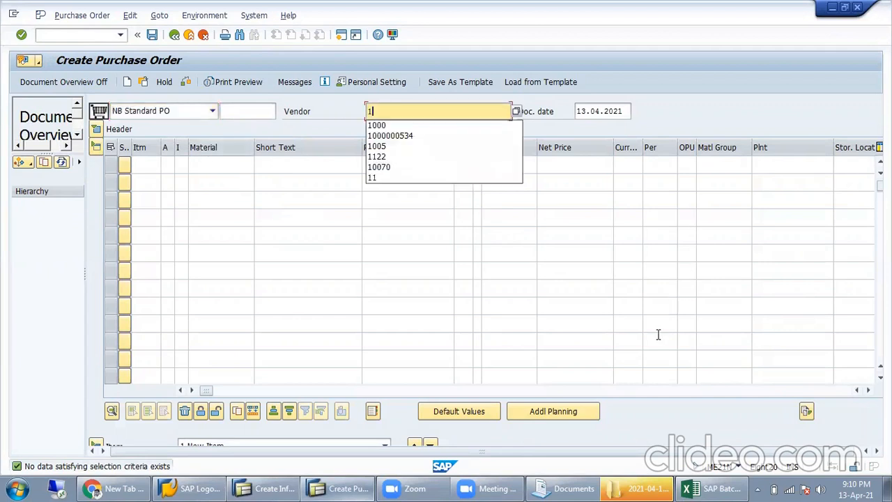
{"action": "type", "text": "0030"}
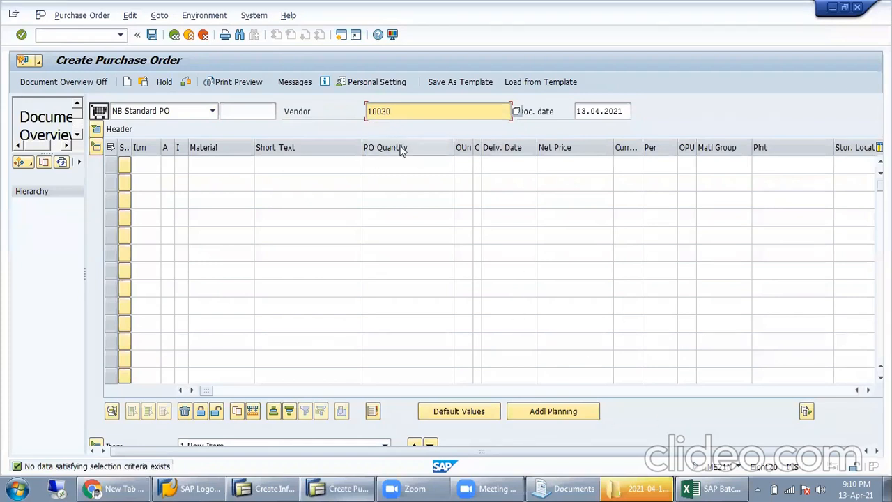
{"action": "key", "text": "Return"}
{"action": "left_click", "coordinate": [206, 163]}
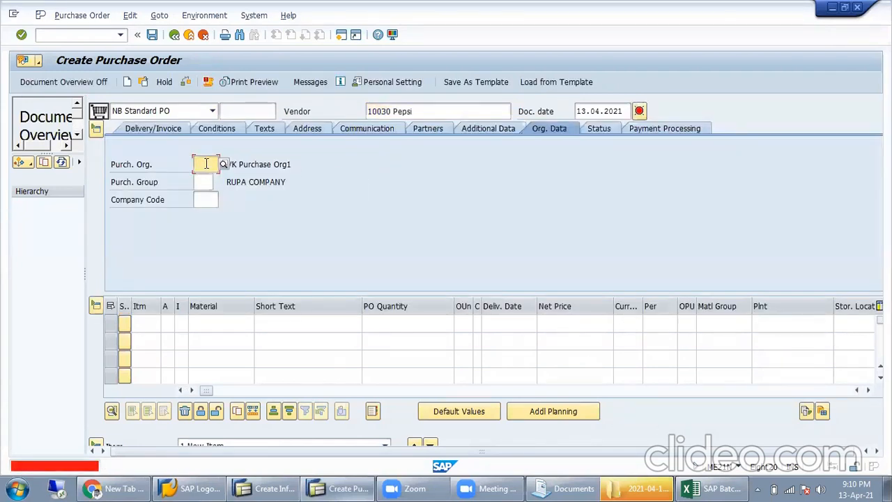
{"action": "type", "text": "MISL"}
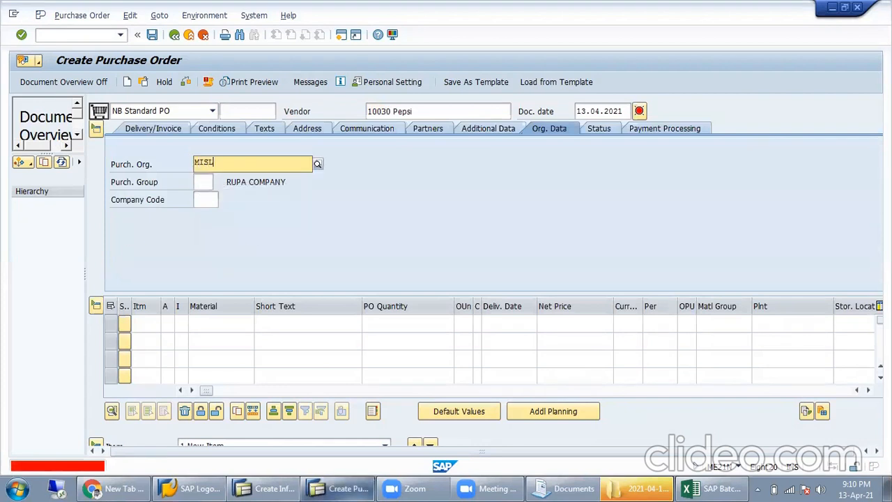
{"action": "key", "text": "Return"}
{"action": "type", "text": "MIL"}
{"action": "key", "text": "Tab"}
{"action": "type", "text": "MISL"}
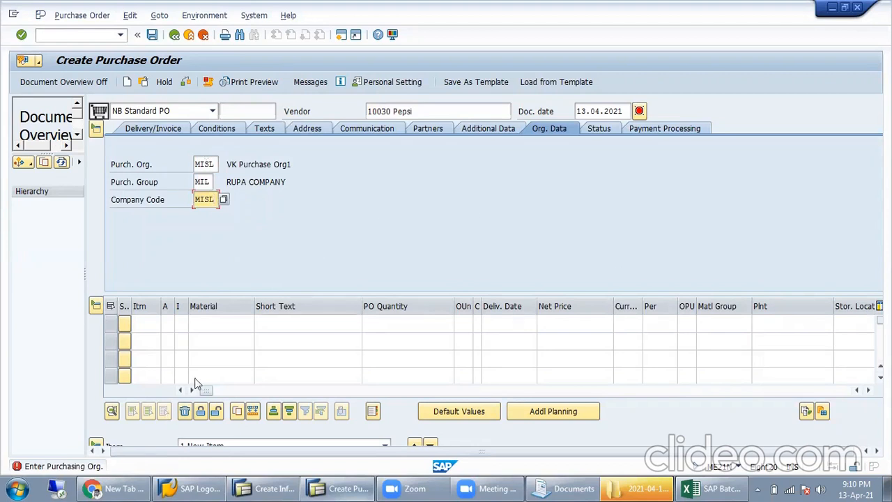
{"action": "left_click", "coordinate": [223, 321]}
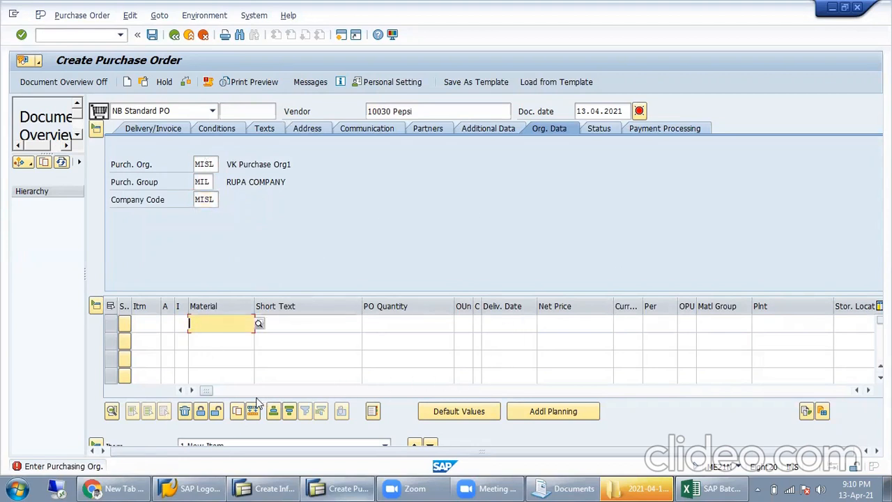
Step: Check the ACC CEMENT row in Excel, then pick material 786018 from the history
{"action": "left_click", "coordinate": [709, 487]}
{"action": "left_click", "coordinate": [452, 351]}
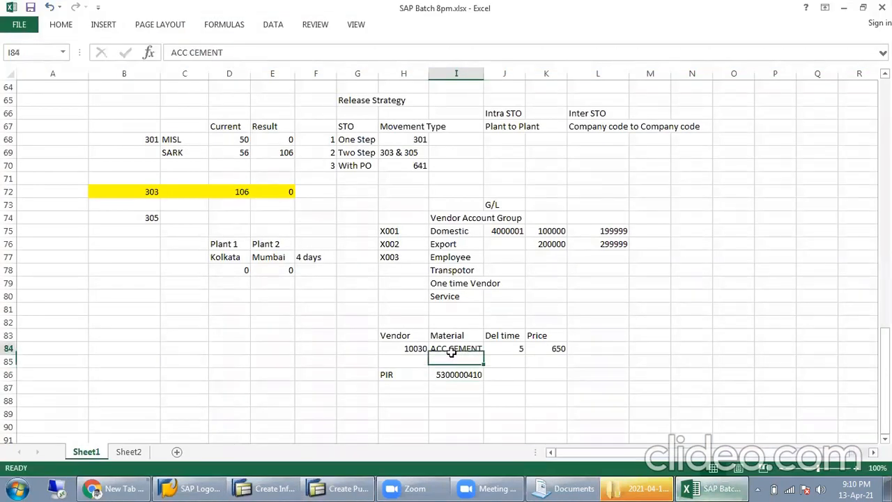
{"action": "left_click", "coordinate": [456, 377]}
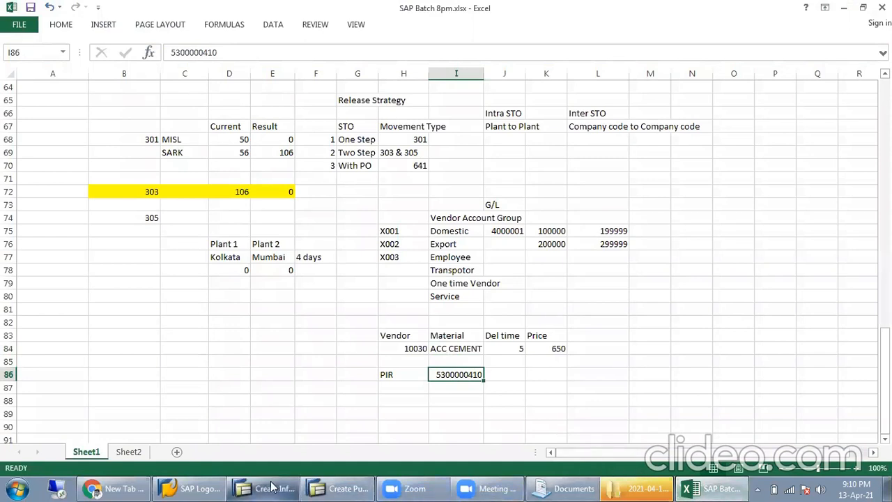
{"action": "left_click", "coordinate": [333, 487]}
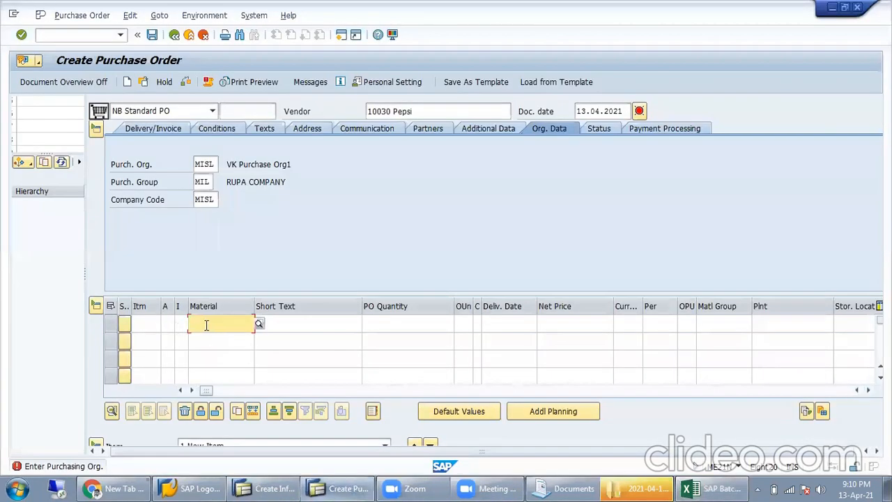
{"action": "left_click", "coordinate": [204, 325]}
{"action": "scroll", "coordinate": [251, 310], "scroll_direction": "down", "scroll_amount": 5}
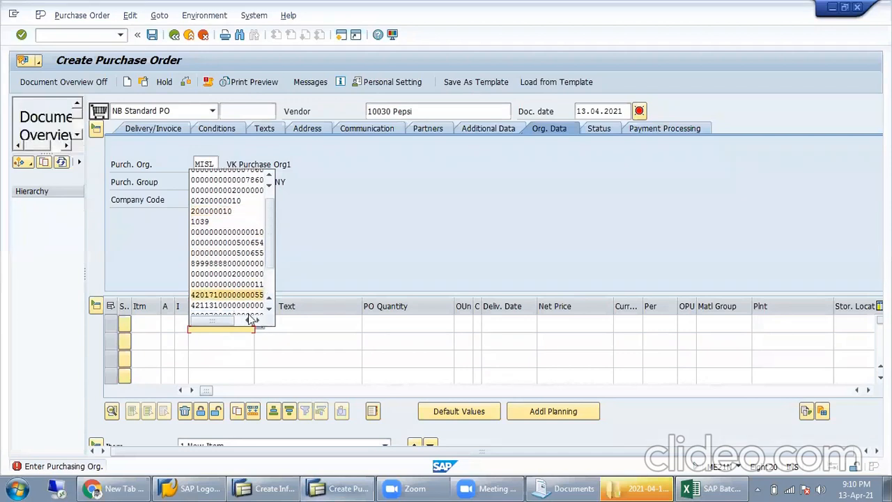
{"action": "scroll", "coordinate": [273, 271], "scroll_direction": "up", "scroll_amount": 3}
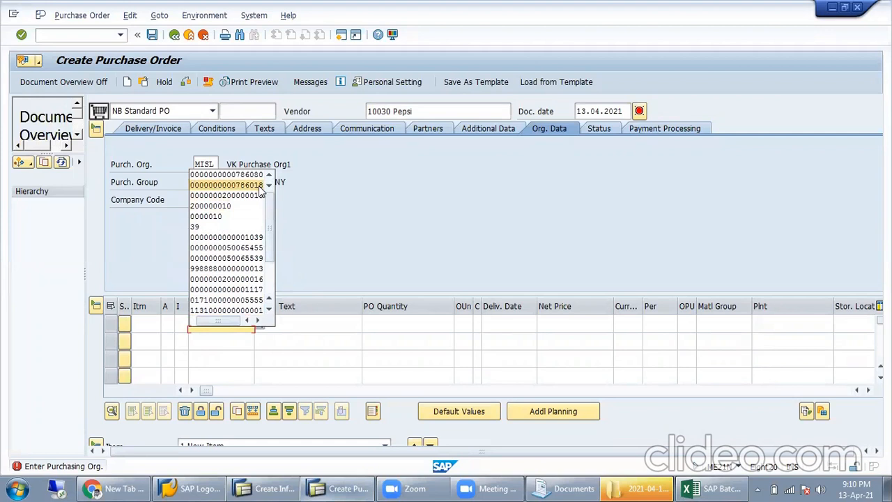
{"action": "left_click", "coordinate": [258, 184]}
{"action": "left_click", "coordinate": [360, 327]}
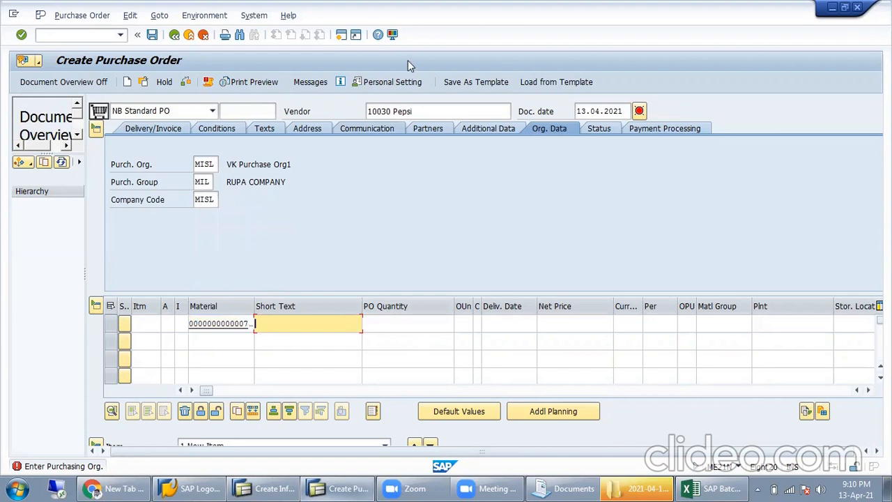
{"action": "key", "text": "Return"}
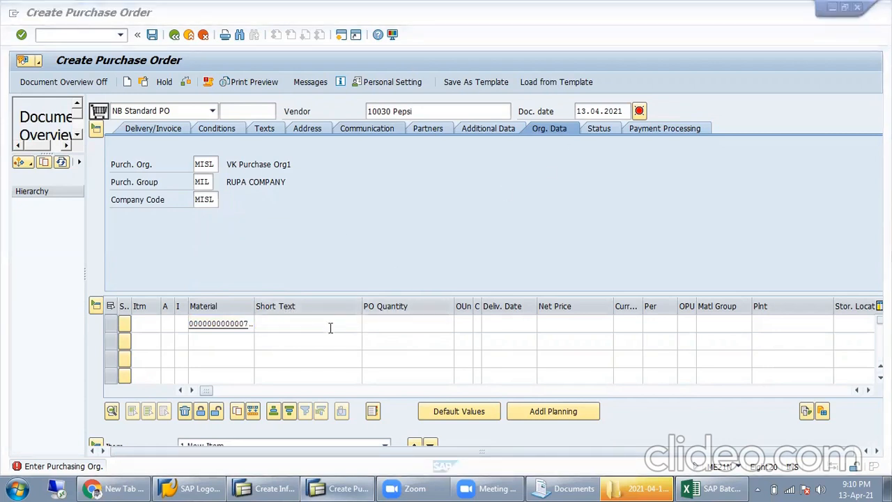
Step: Set plant MISL and storage location MISL on the first item line
{"action": "left_click", "coordinate": [404, 323]}
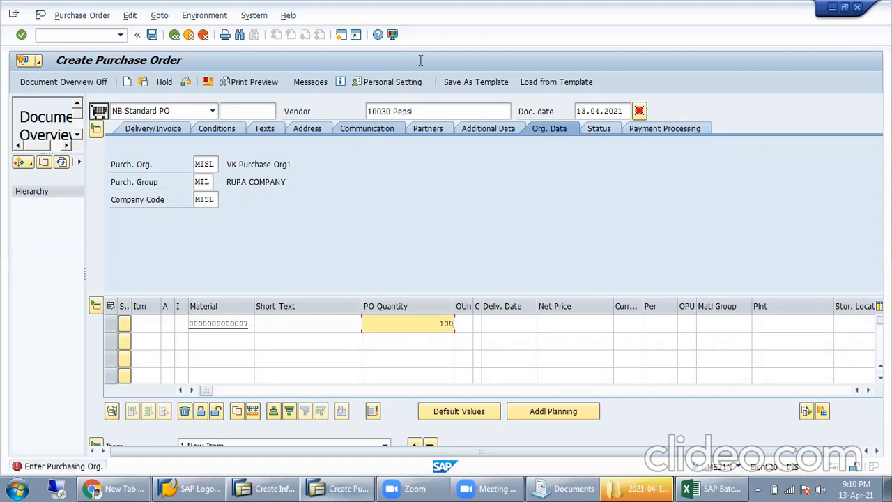
{"action": "left_click", "coordinate": [775, 326]}
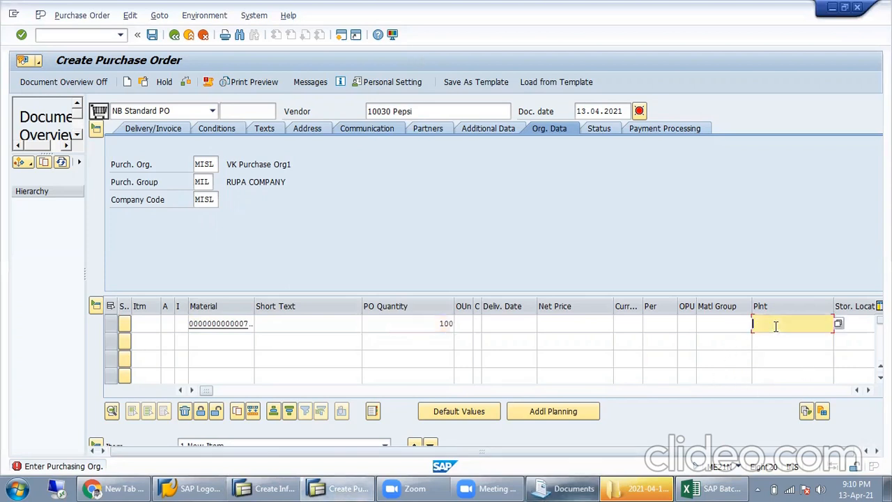
{"action": "type", "text": "MISL"}
{"action": "key", "text": "Tab"}
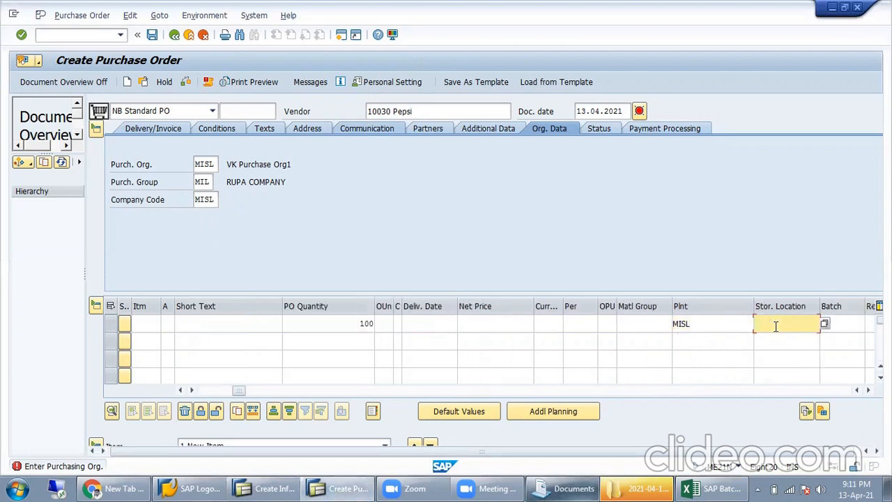
{"action": "type", "text": "MI"}
{"action": "key", "text": "Tab"}
{"action": "key", "text": "Tab"}
{"action": "key", "text": "Tab"}
{"action": "key", "text": "Tab"}
{"action": "key", "text": "Tab"}
{"action": "key", "text": "Tab"}
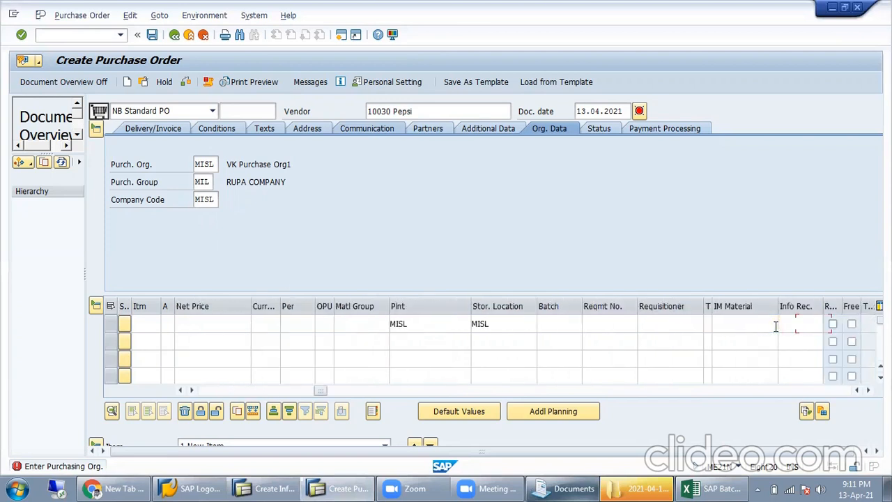
{"action": "left_click", "coordinate": [813, 322]}
{"action": "left_click_drag", "start_coordinate": [319, 393], "coordinate": [358, 395]}
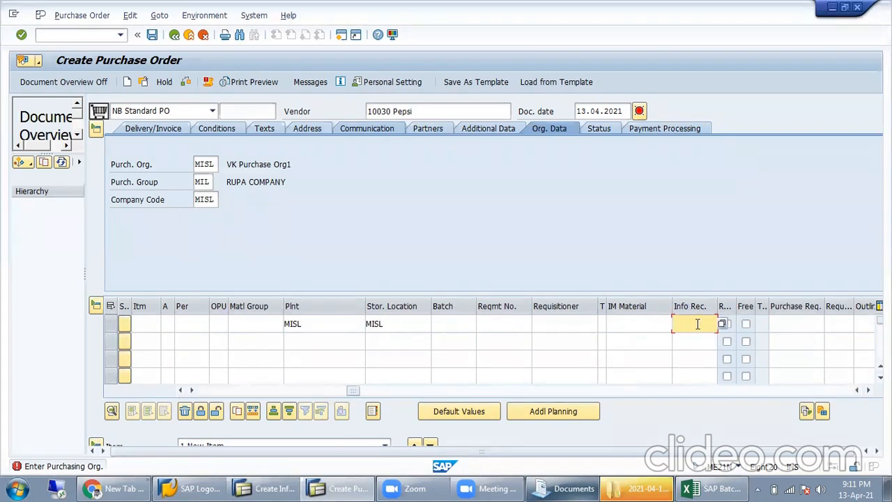
{"action": "left_click", "coordinate": [702, 487]}
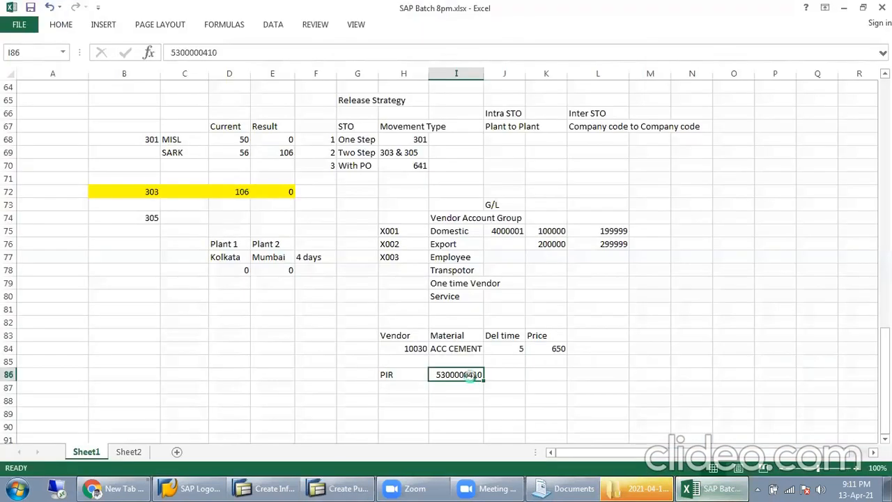
{"action": "left_click", "coordinate": [328, 488]}
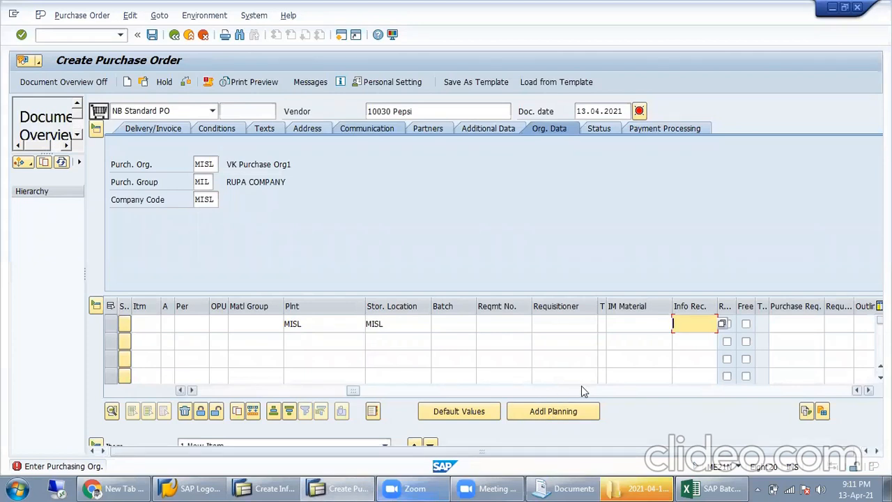
{"action": "key", "text": "ctrl+v"}
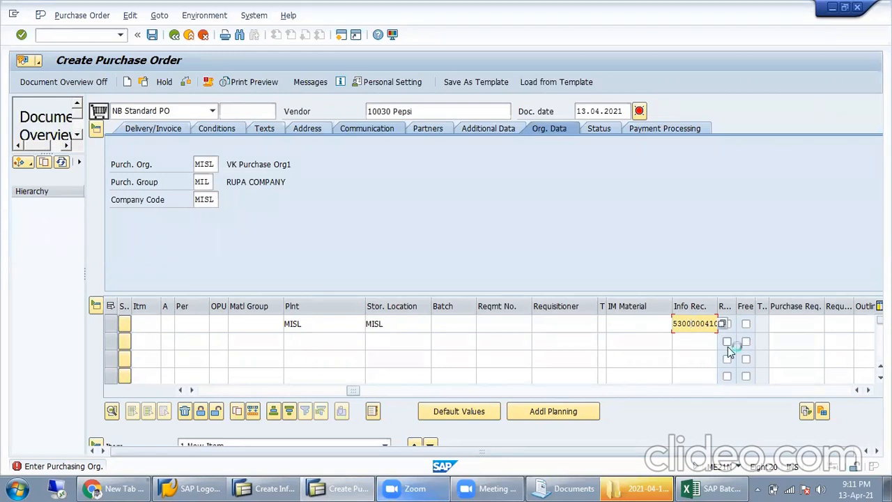
{"action": "key", "text": "Return"}
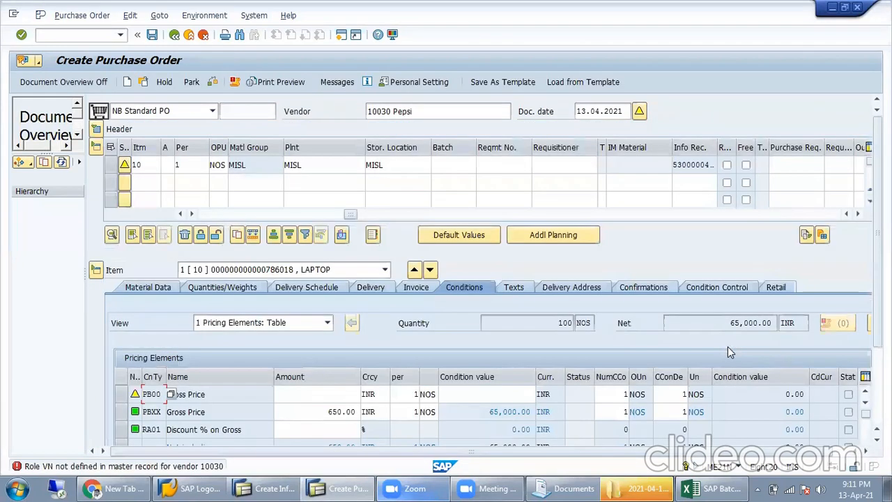
Step: Inspect the PBXX gross price condition of 650.00 on the item
{"action": "double_click", "coordinate": [310, 411]}
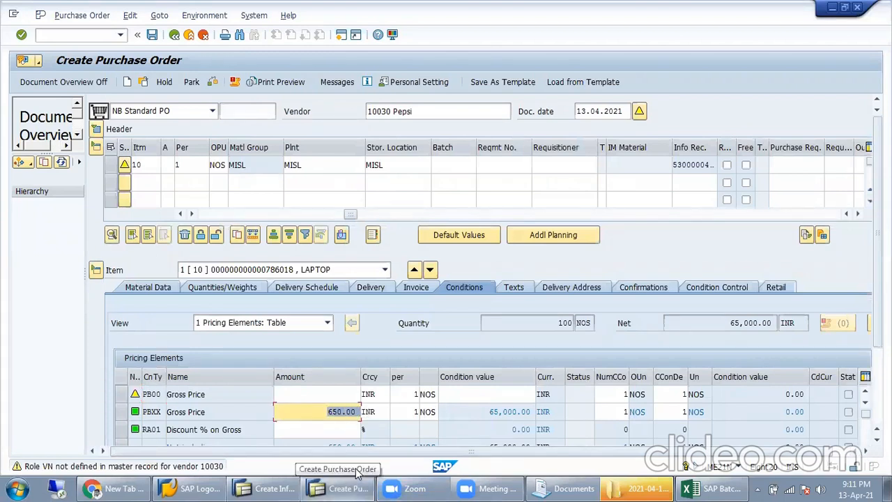
{"action": "double_click", "coordinate": [499, 413]}
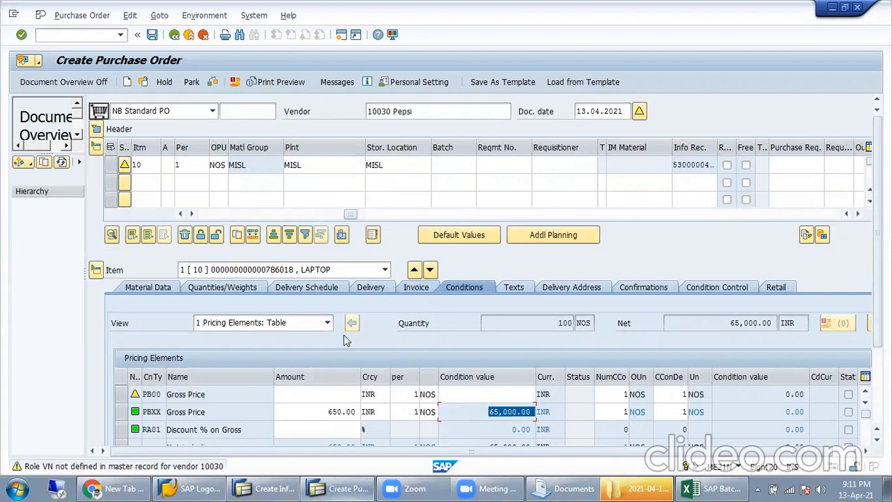
{"action": "left_click_drag", "start_coordinate": [324, 411], "coordinate": [375, 411]}
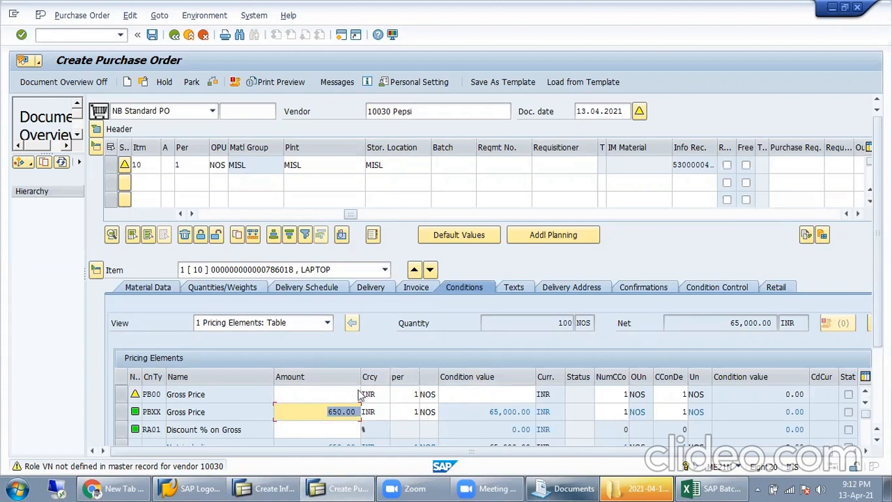
{"action": "left_click", "coordinate": [310, 409]}
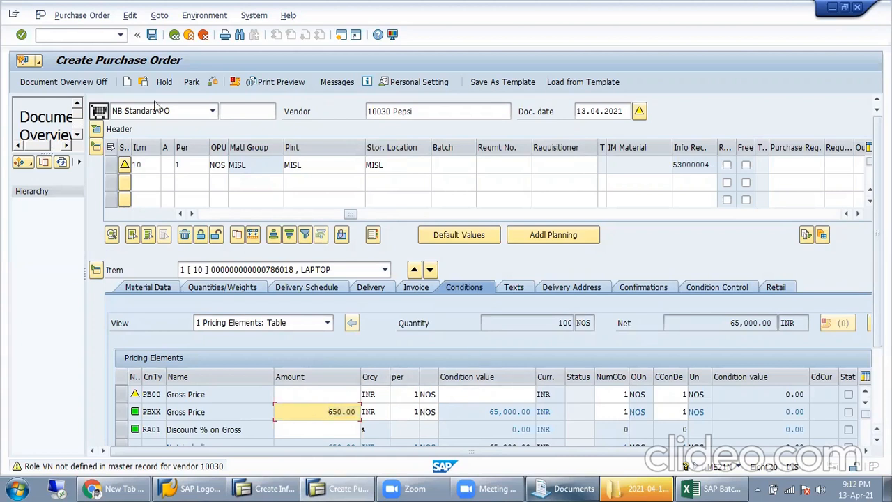
Step: Check the order and open the long text of the 50 NOS maximum-quantity warning
{"action": "left_click", "coordinate": [216, 83]}
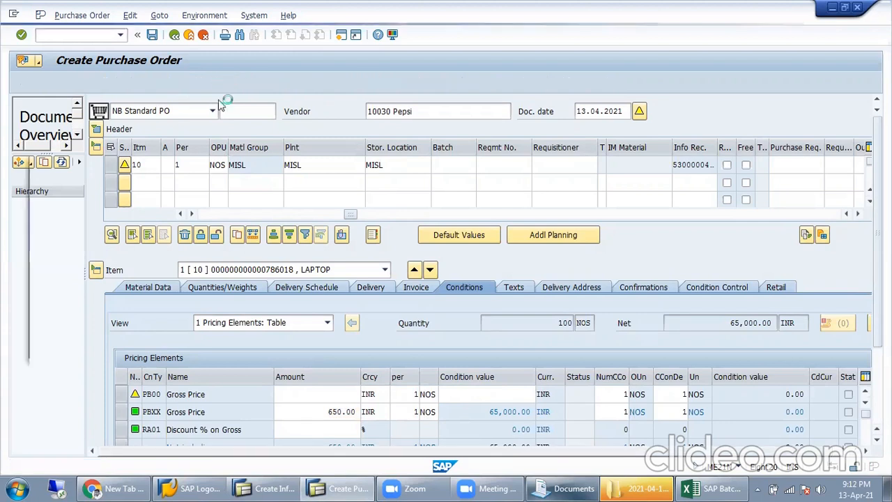
{"action": "left_click", "coordinate": [71, 337]}
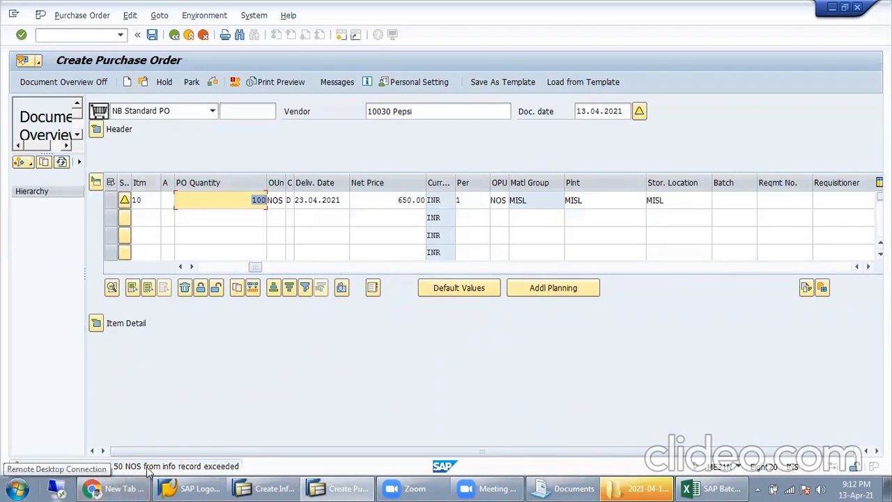
{"action": "key", "text": "Return"}
{"action": "double_click", "coordinate": [192, 466]}
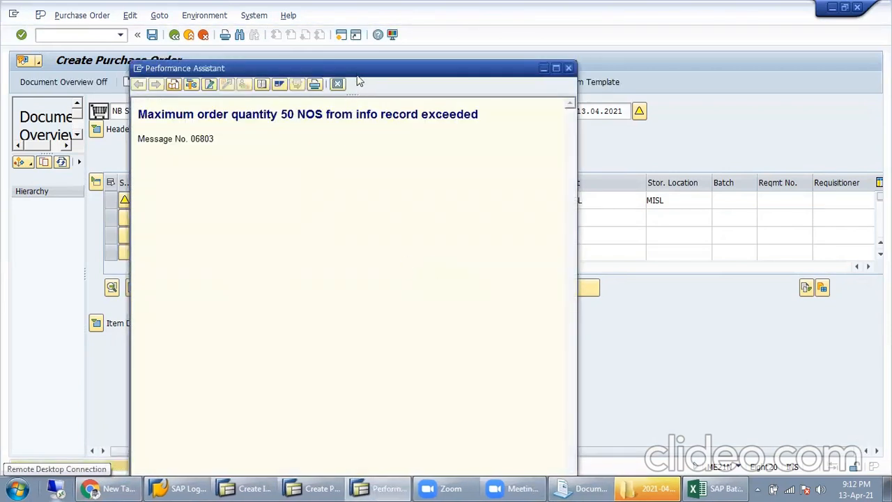
Step: Note the 50 NOS maximum in the warning and change the PO quantity to 45
{"action": "left_click_drag", "start_coordinate": [357, 75], "coordinate": [365, 152]}
{"action": "left_click_drag", "start_coordinate": [302, 191], "coordinate": [239, 191]}
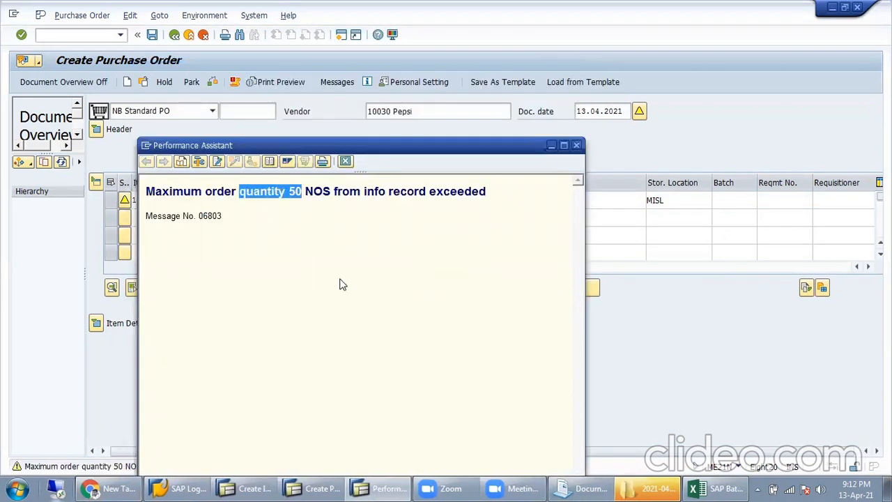
{"action": "left_click", "coordinate": [577, 145]}
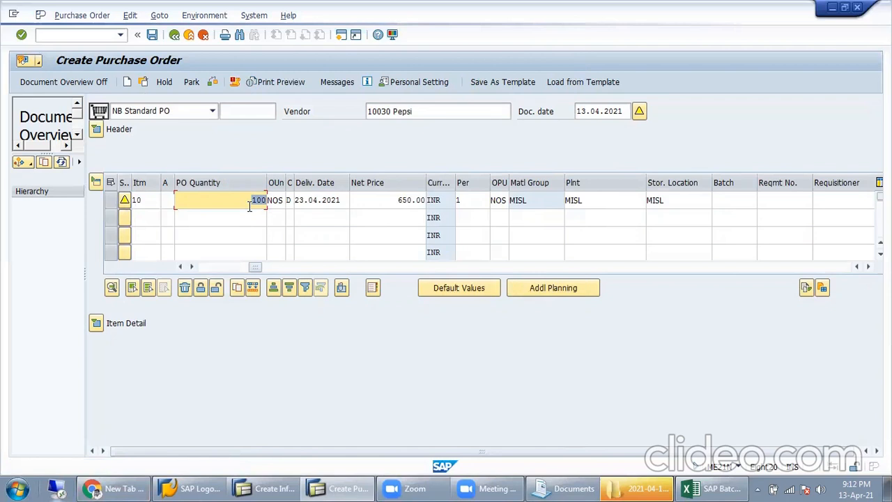
{"action": "type", "text": "45"}
{"action": "key", "text": "Return"}
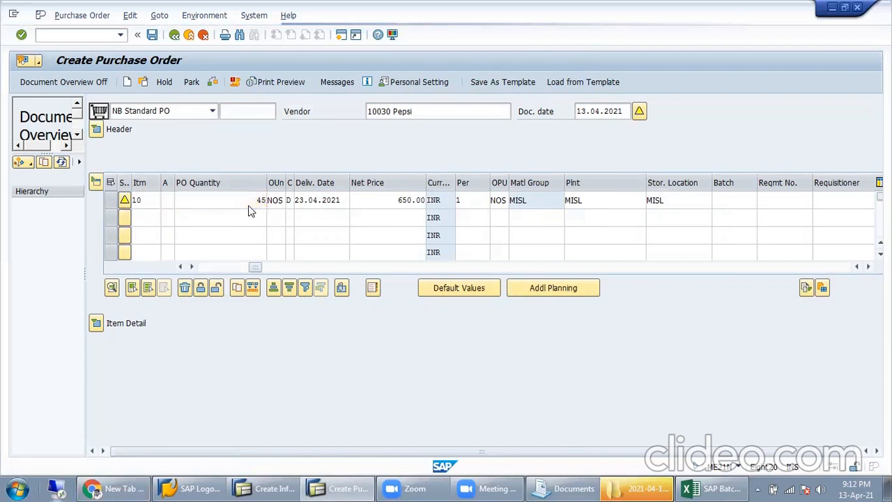
Step: Check the purchase order and save it despite the warnings
{"action": "left_click", "coordinate": [212, 85]}
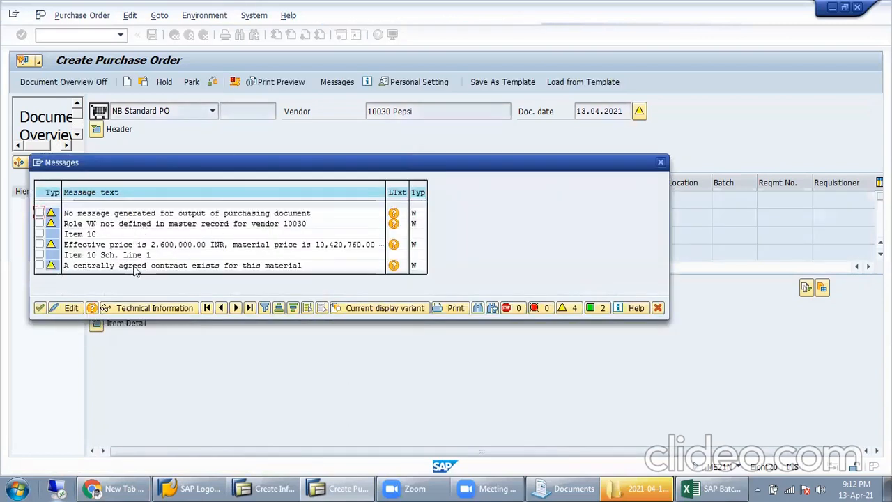
{"action": "left_click", "coordinate": [40, 307]}
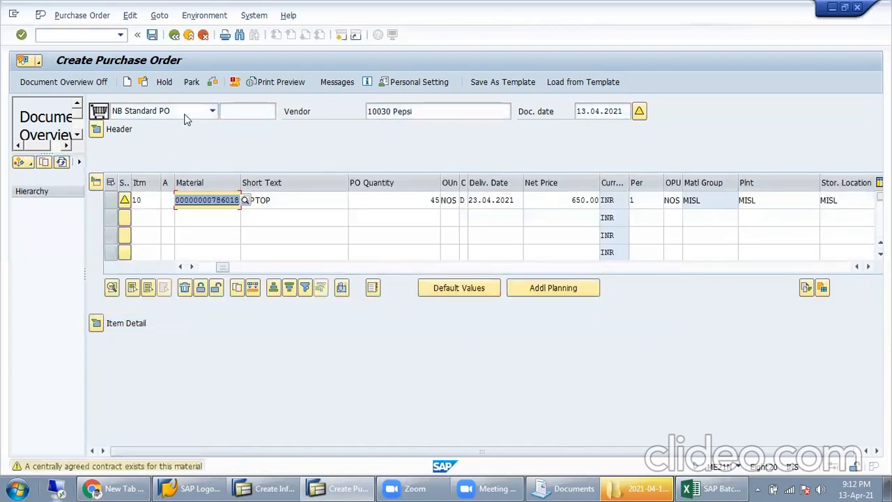
{"action": "left_click", "coordinate": [152, 34]}
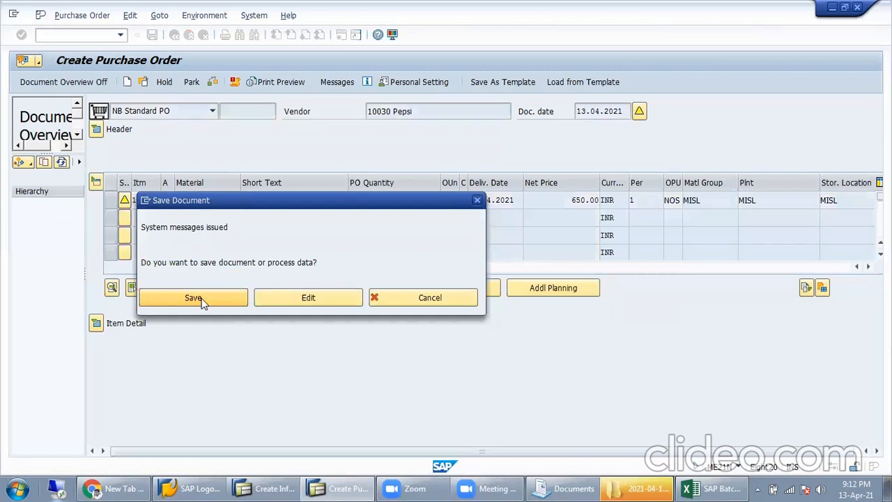
{"action": "left_click", "coordinate": [201, 301]}
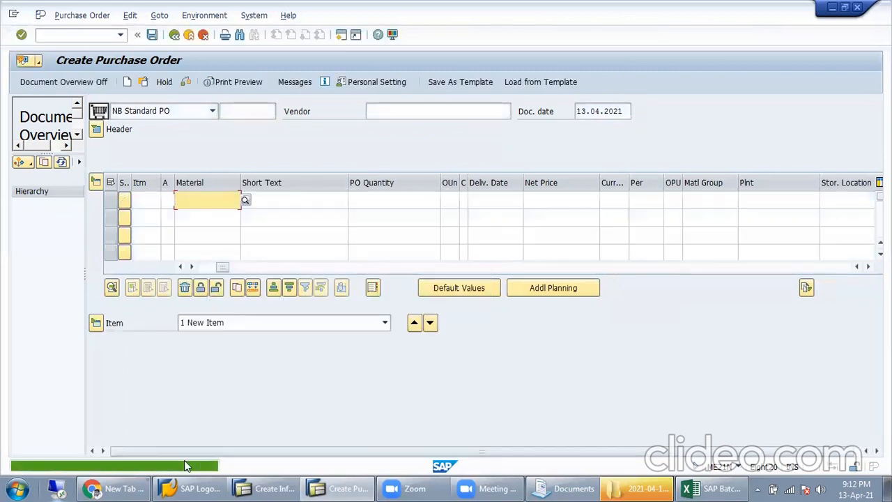
{"action": "double_click", "coordinate": [200, 470]}
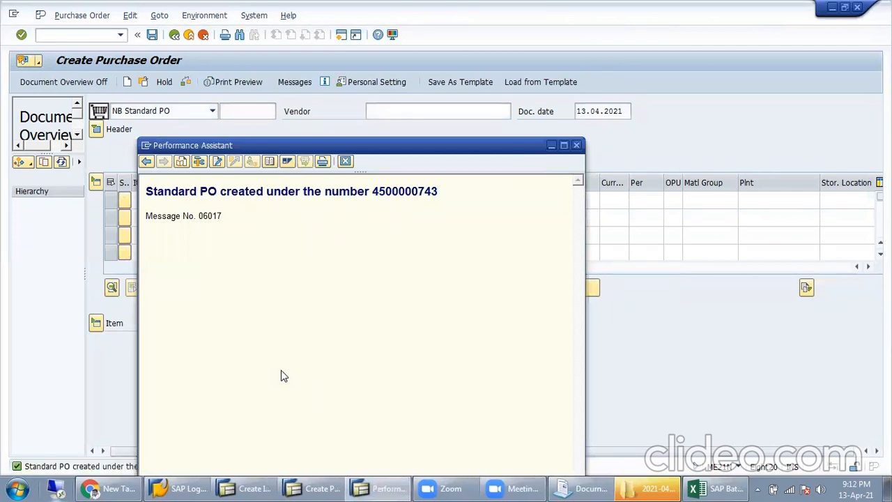
{"action": "triple_click", "coordinate": [409, 196]}
{"action": "key", "text": "ctrl+c"}
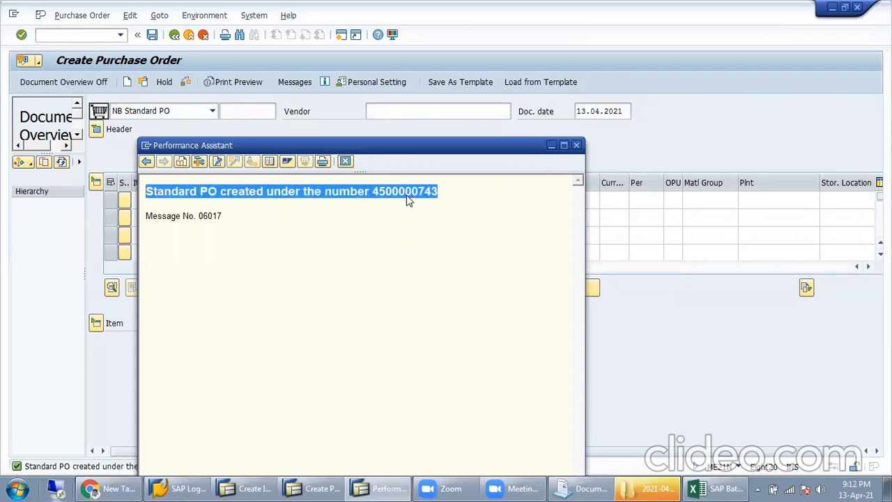
{"action": "left_click", "coordinate": [574, 145]}
{"action": "key", "text": "alt+Tab"}
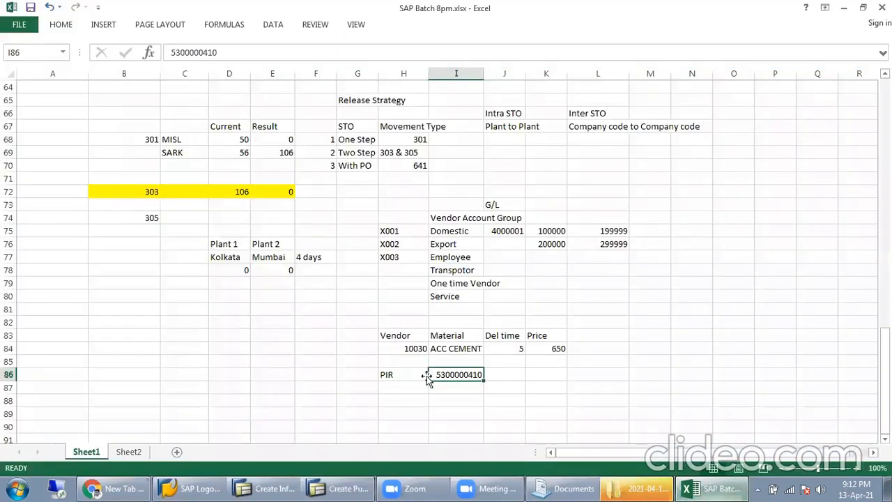
{"action": "key", "text": "Return"}
{"action": "key", "text": "ctrl+v"}
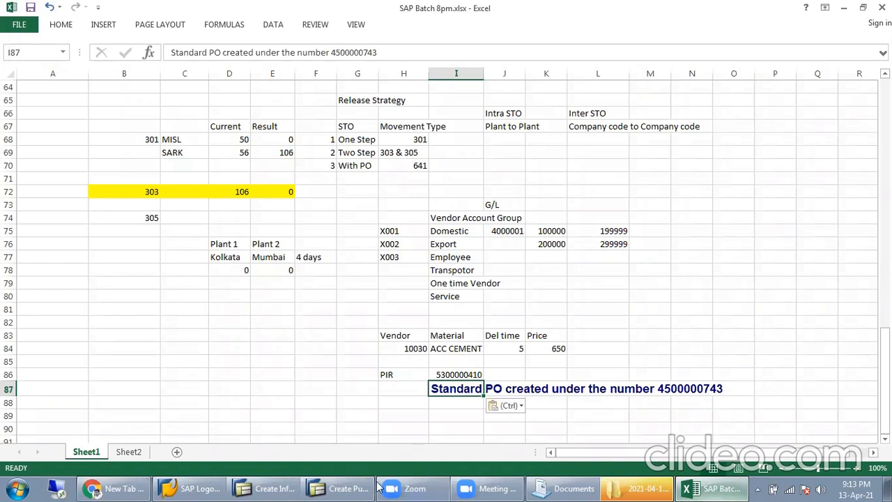
{"action": "left_click", "coordinate": [340, 488]}
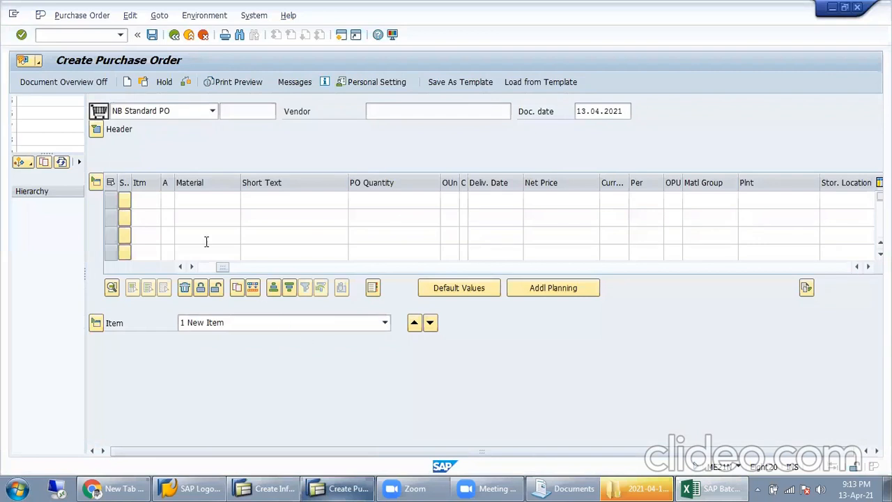
Step: Start transaction SPRO and open the SAP Reference IMG
{"action": "left_click", "coordinate": [83, 34]}
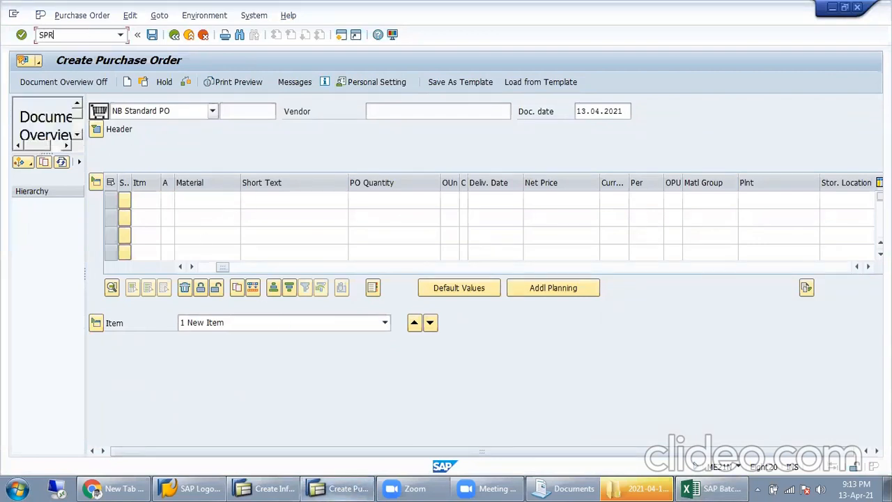
{"action": "key", "text": "Return"}
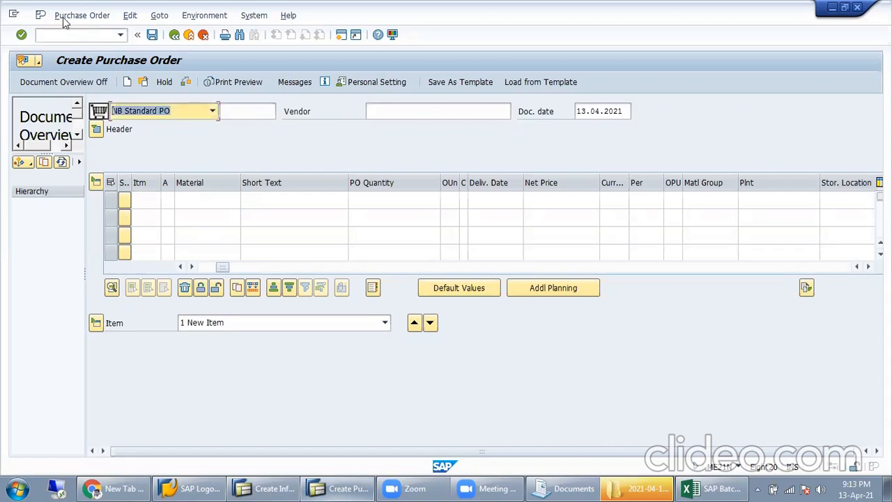
{"action": "left_click", "coordinate": [76, 37]}
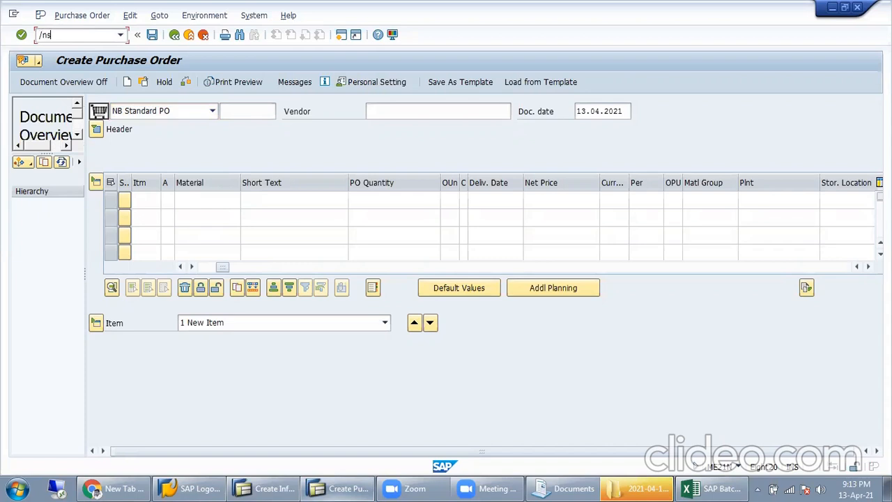
{"action": "key", "text": "Return"}
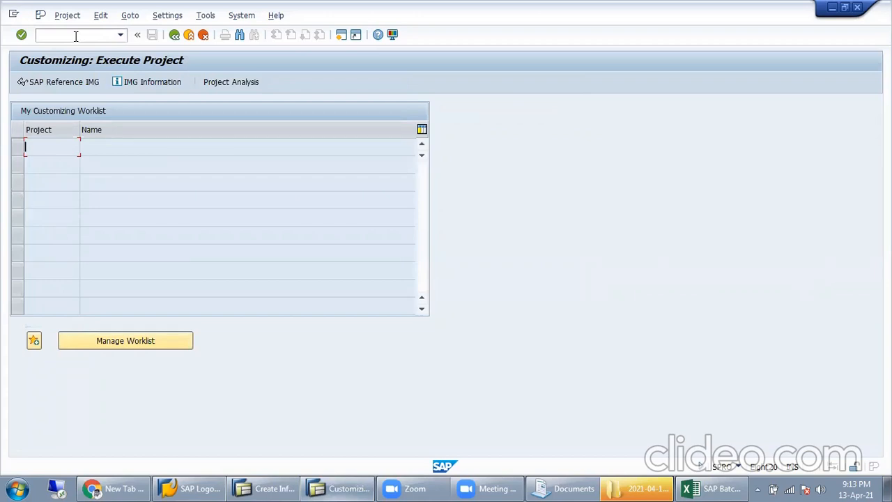
{"action": "left_click", "coordinate": [66, 82]}
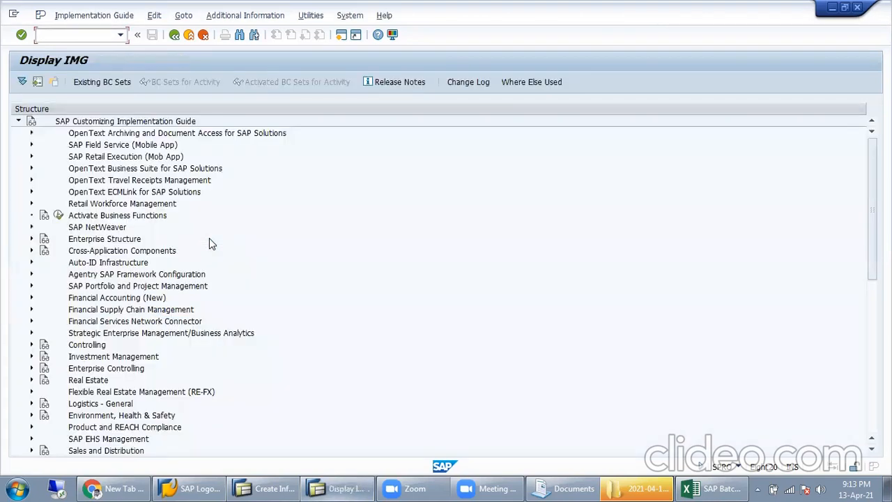
Step: Under Materials Management > Purchasing > Purchasing Info Record, open the Define Number Ranges intervals
{"action": "left_click", "coordinate": [93, 427]}
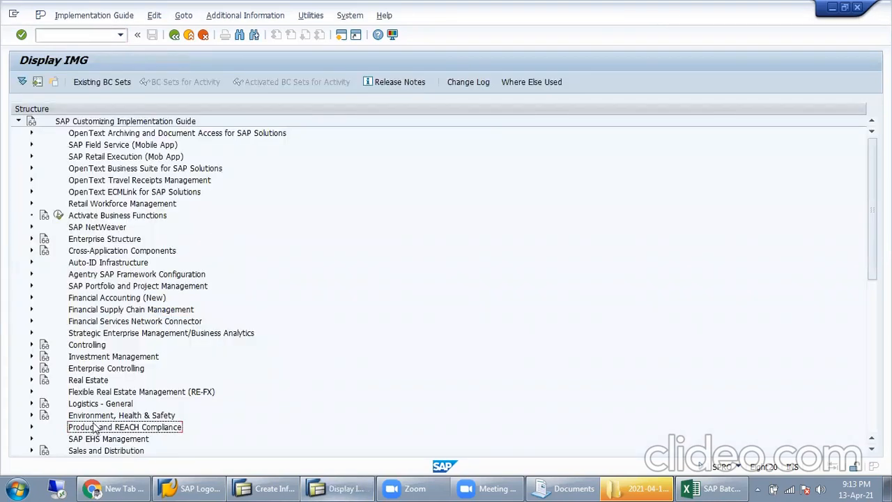
{"action": "scroll", "coordinate": [93, 426], "scroll_direction": "down", "scroll_amount": 2}
{"action": "double_click", "coordinate": [44, 393]}
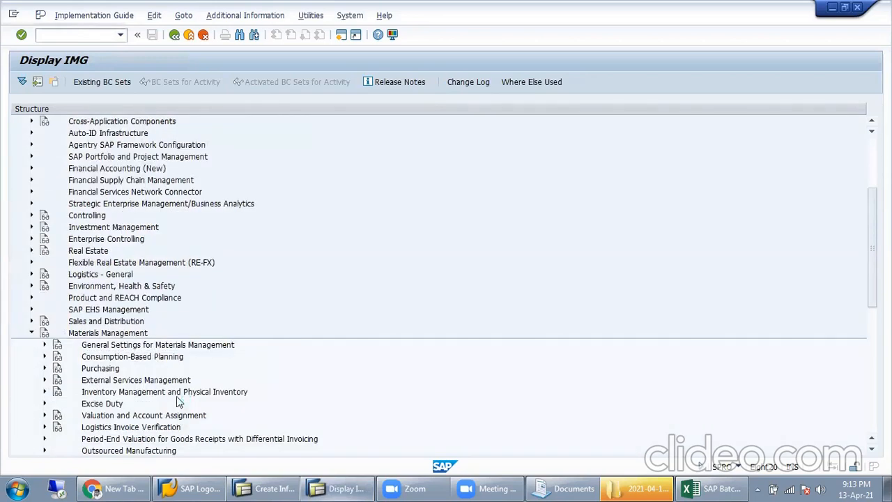
{"action": "left_click", "coordinate": [44, 368]}
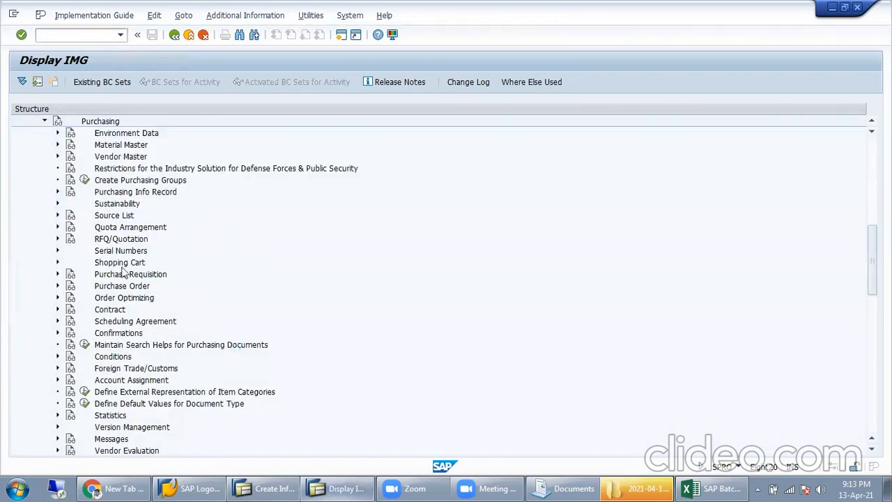
{"action": "left_click", "coordinate": [113, 195]}
{"action": "left_click", "coordinate": [57, 192]}
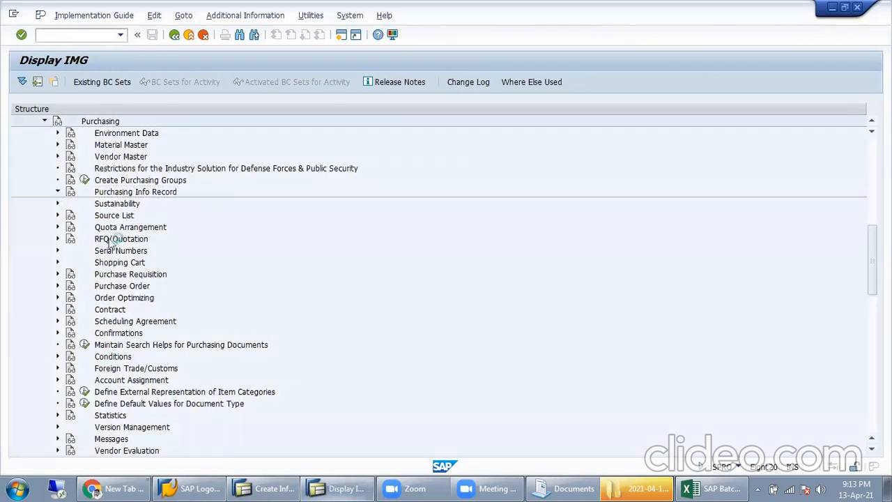
{"action": "left_click", "coordinate": [125, 209]}
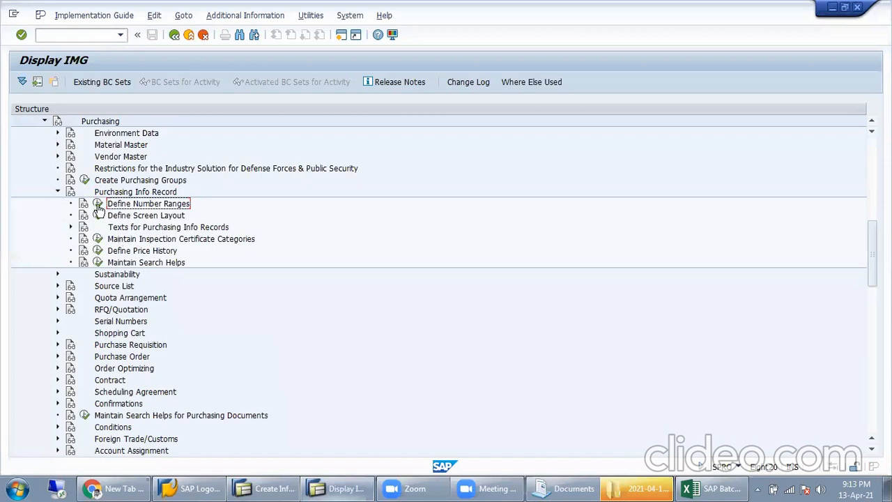
{"action": "left_click", "coordinate": [97, 204]}
{"action": "left_click", "coordinate": [149, 151]}
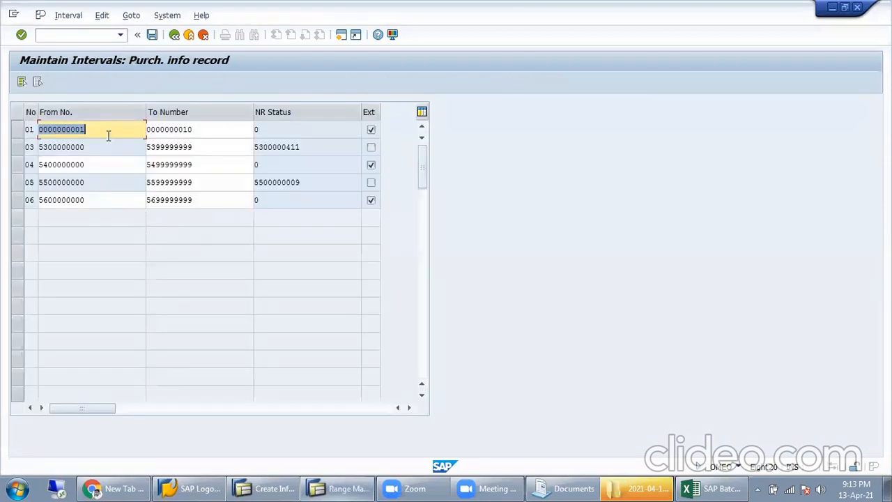
{"action": "left_click", "coordinate": [209, 131]}
{"action": "left_click", "coordinate": [123, 147]}
{"action": "left_click", "coordinate": [200, 147]}
{"action": "left_click", "coordinate": [305, 149]}
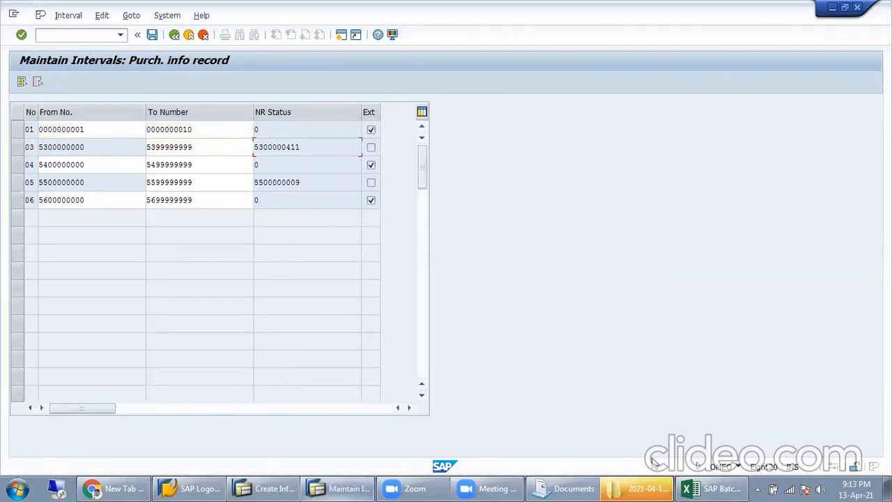
{"action": "left_click", "coordinate": [712, 487]}
{"action": "left_click", "coordinate": [477, 380]}
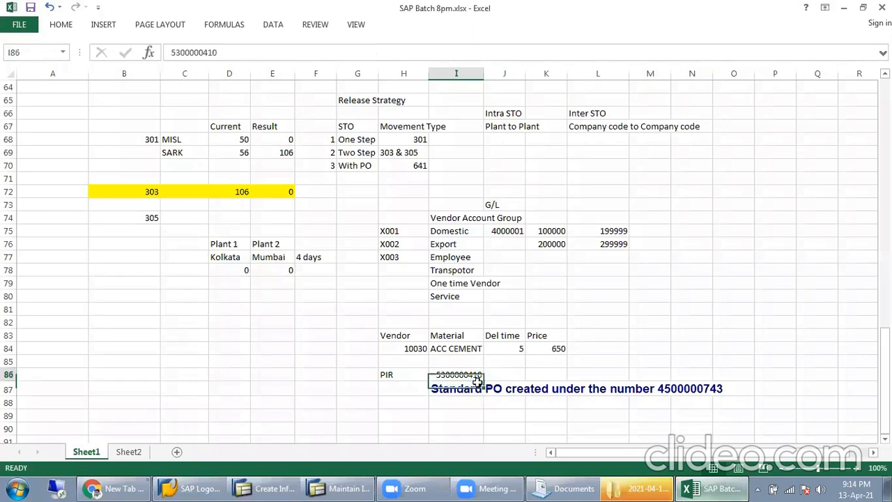
{"action": "left_click", "coordinate": [716, 487]}
{"action": "left_click_drag", "start_coordinate": [311, 151], "coordinate": [247, 146]}
{"action": "left_click", "coordinate": [292, 150]}
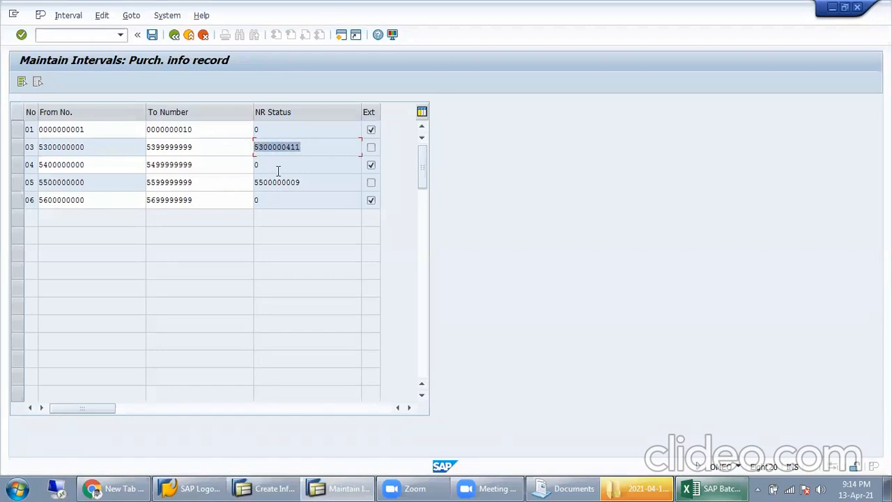
{"action": "left_click", "coordinate": [30, 147]}
Step: Return to the IMG, open Define Screen Layout, and select the ME11 entry
{"action": "left_click", "coordinate": [174, 35]}
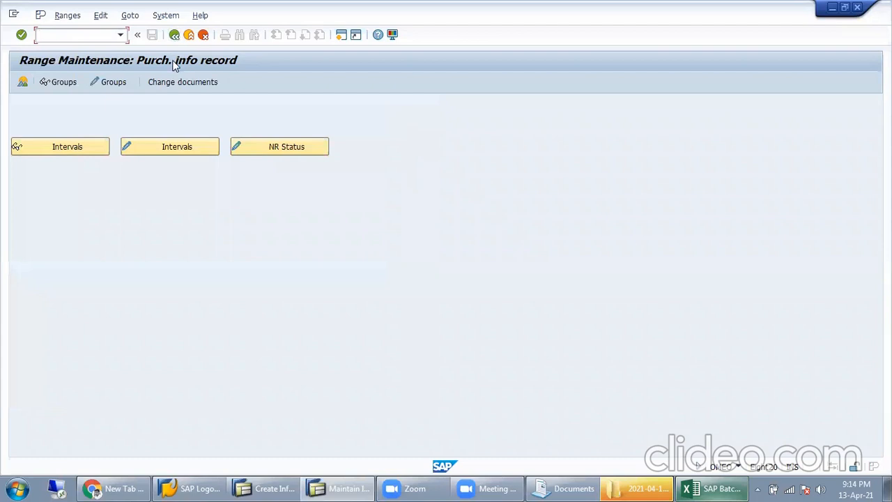
{"action": "left_click", "coordinate": [175, 35]}
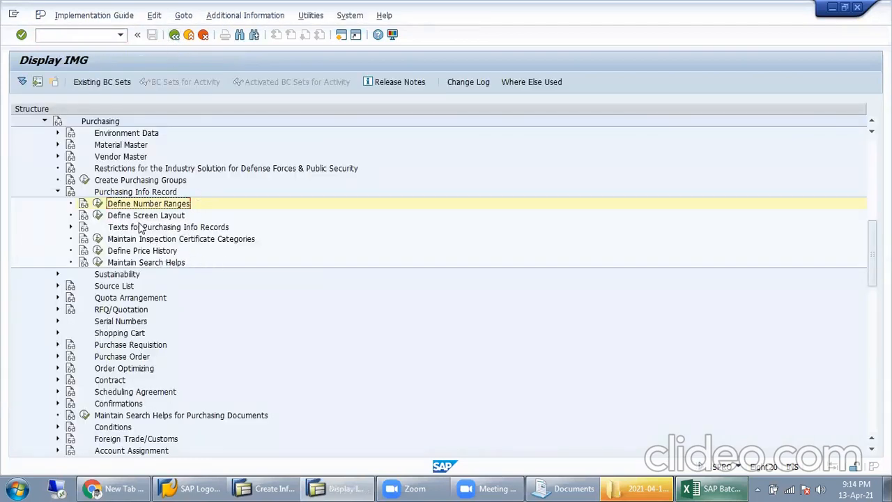
{"action": "left_click", "coordinate": [98, 214]}
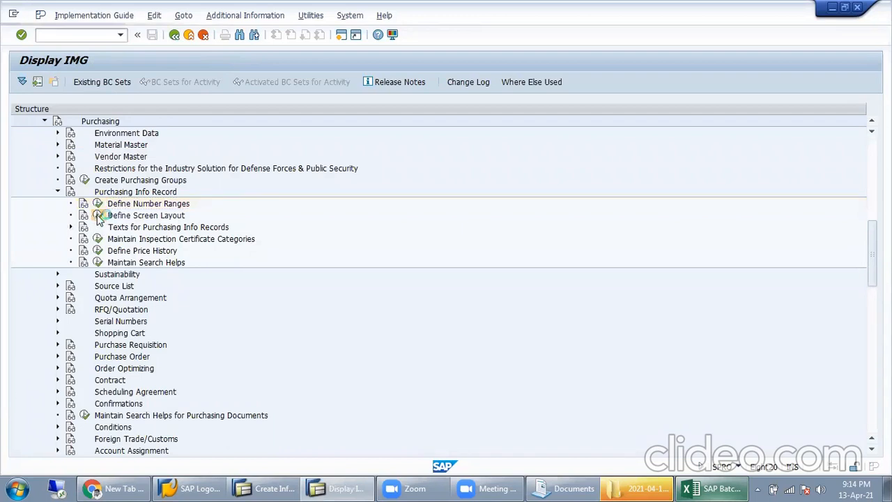
{"action": "left_click", "coordinate": [32, 147]}
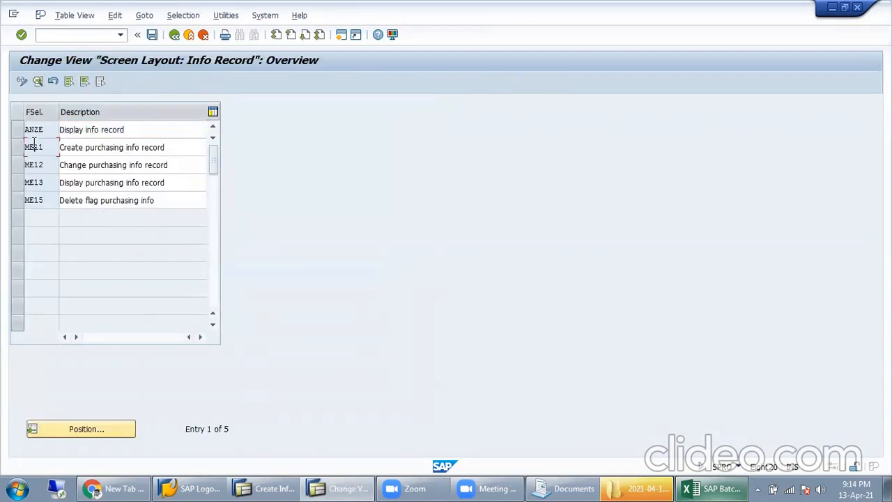
Step: Bring the Create Info Record window to the front
{"action": "mouse_move", "coordinate": [556, 481]}
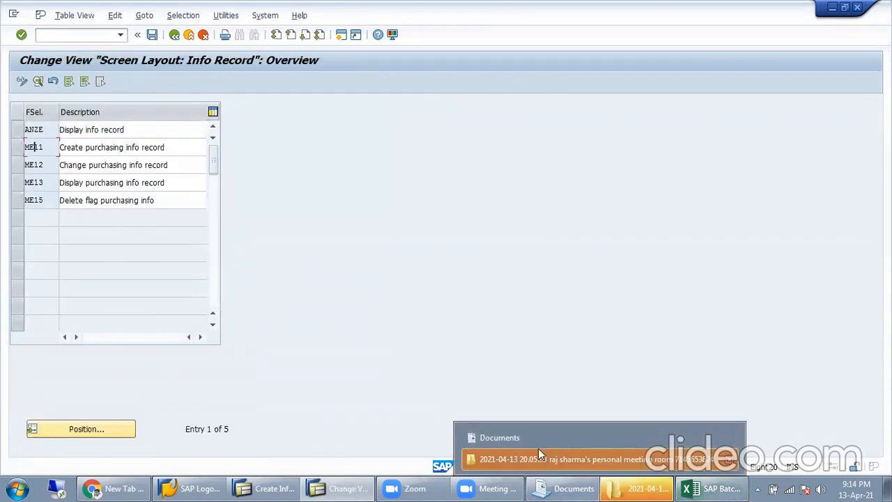
{"action": "mouse_move", "coordinate": [346, 486]}
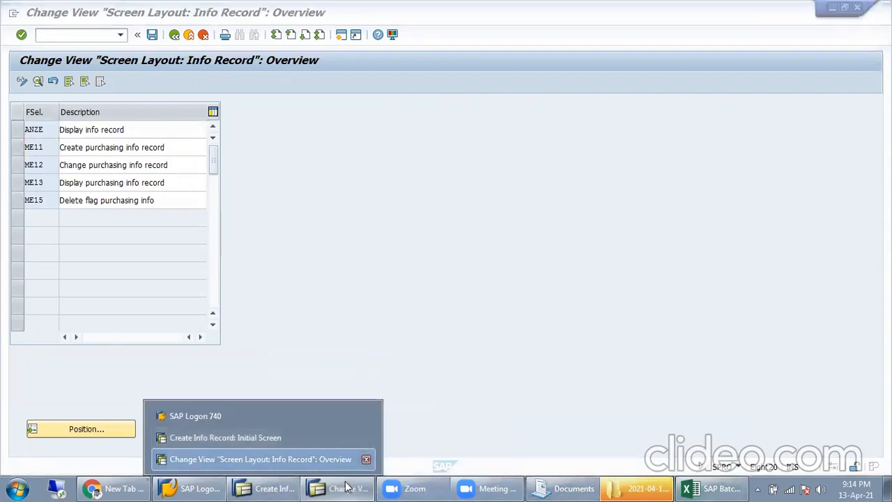
{"action": "left_click", "coordinate": [225, 437]}
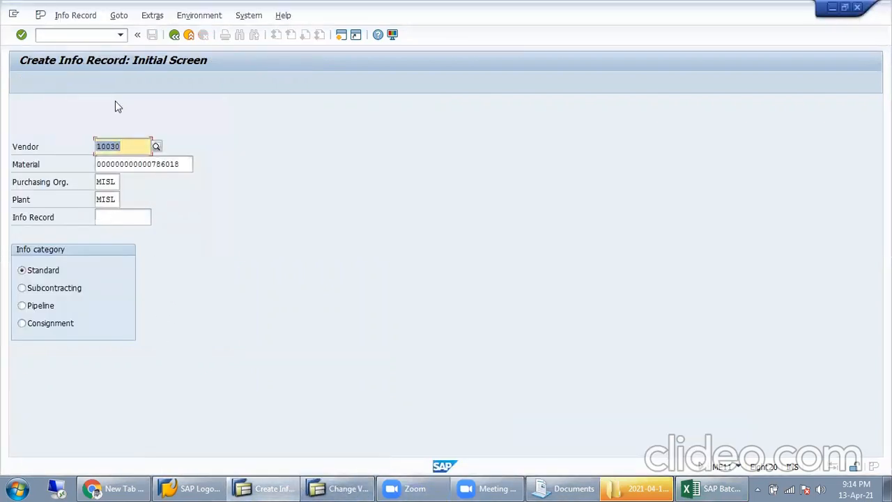
Step: Switch the info record transaction to Change mode and open its general data
{"action": "left_click", "coordinate": [74, 15]}
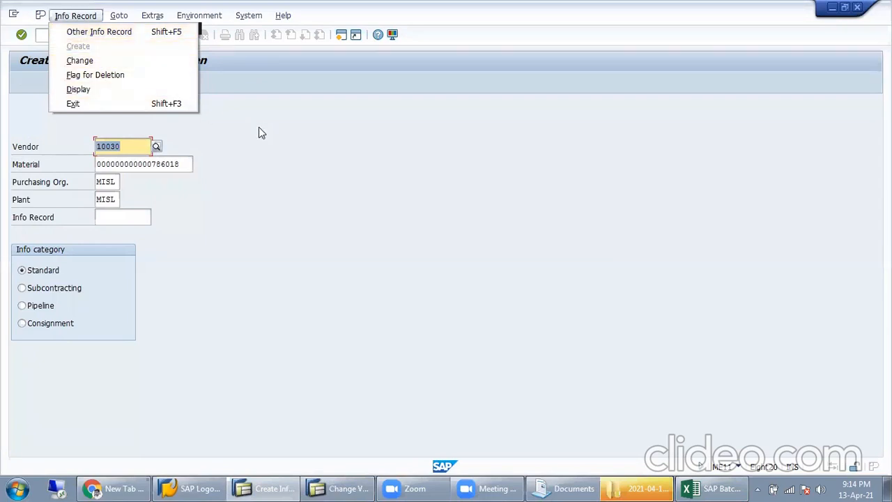
{"action": "left_click", "coordinate": [229, 146]}
{"action": "left_click", "coordinate": [182, 165]}
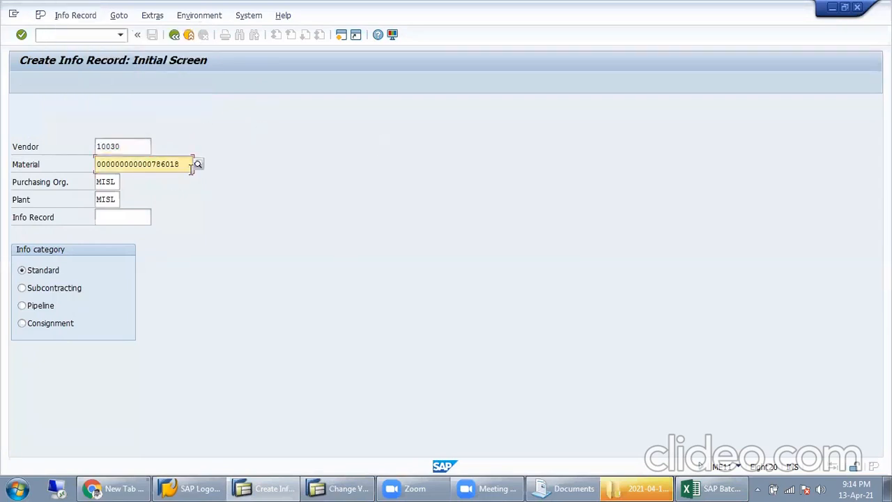
{"action": "left_click", "coordinate": [73, 16]}
{"action": "left_click", "coordinate": [316, 147]}
{"action": "left_click", "coordinate": [75, 15]}
{"action": "left_click", "coordinate": [104, 60]}
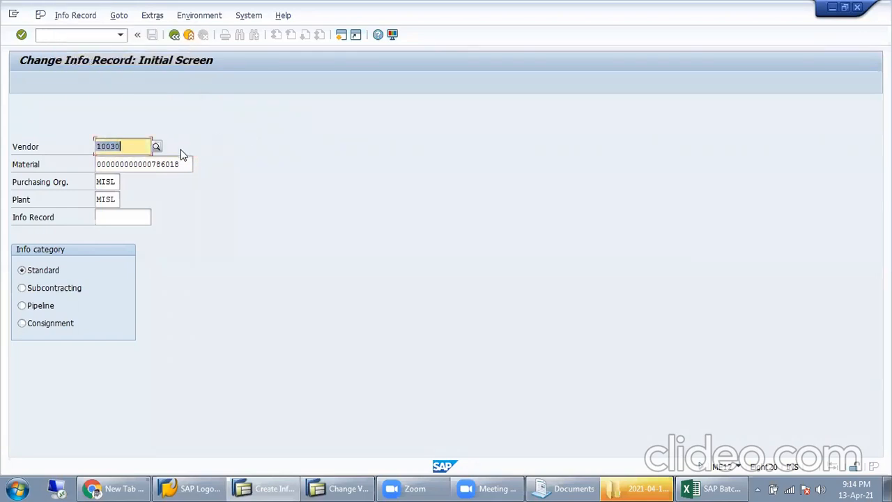
{"action": "key", "text": "Return"}
{"action": "left_click", "coordinate": [101, 34]}
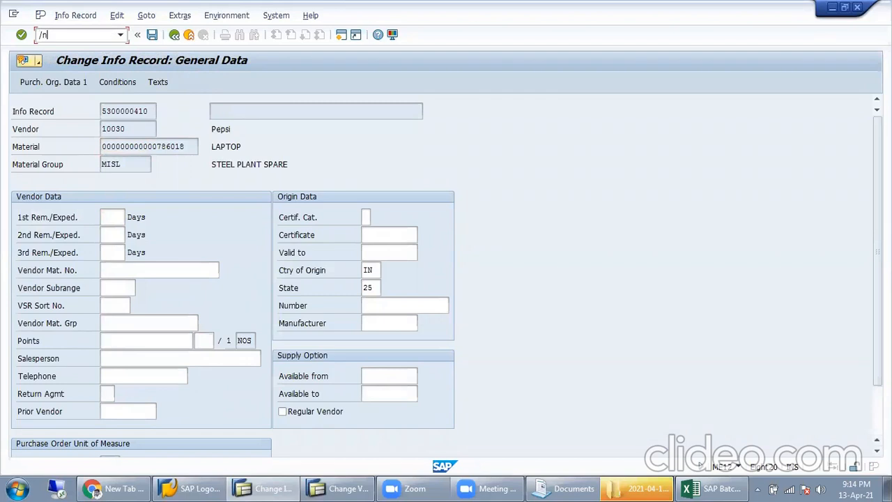
{"action": "type", "text": "/nme11"}
{"action": "key", "text": "Return"}
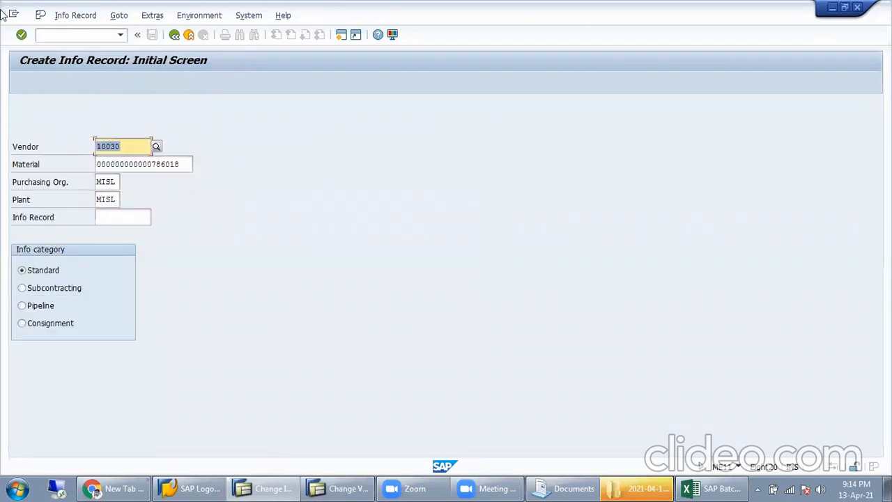
{"action": "left_click", "coordinate": [73, 17]}
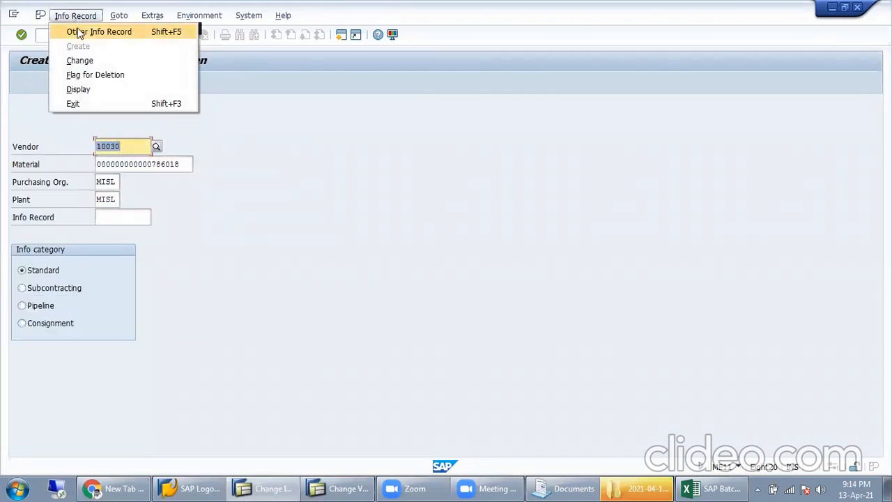
{"action": "left_click", "coordinate": [82, 60]}
{"action": "key", "text": "Return"}
Step: On Purch. Org. Data 1, check Net Price 650.00, Max. Quantity 50 and Minimum Qty 5
{"action": "left_click", "coordinate": [76, 82]}
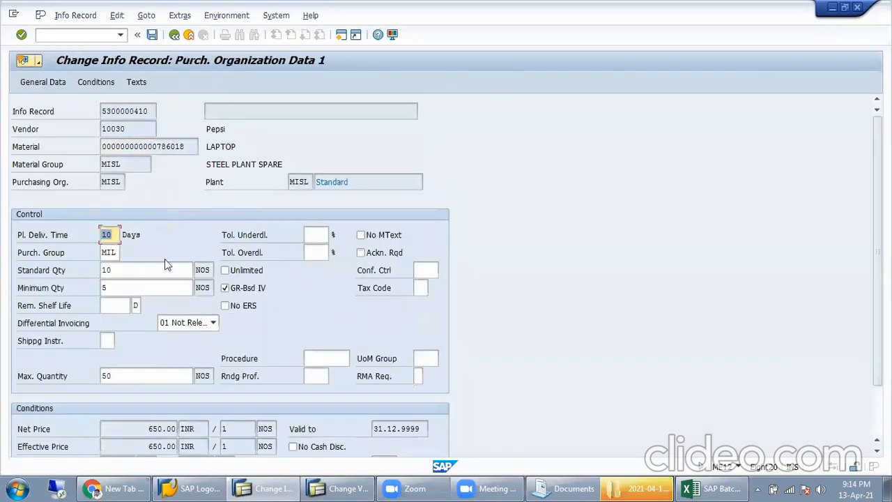
{"action": "left_click", "coordinate": [152, 271]}
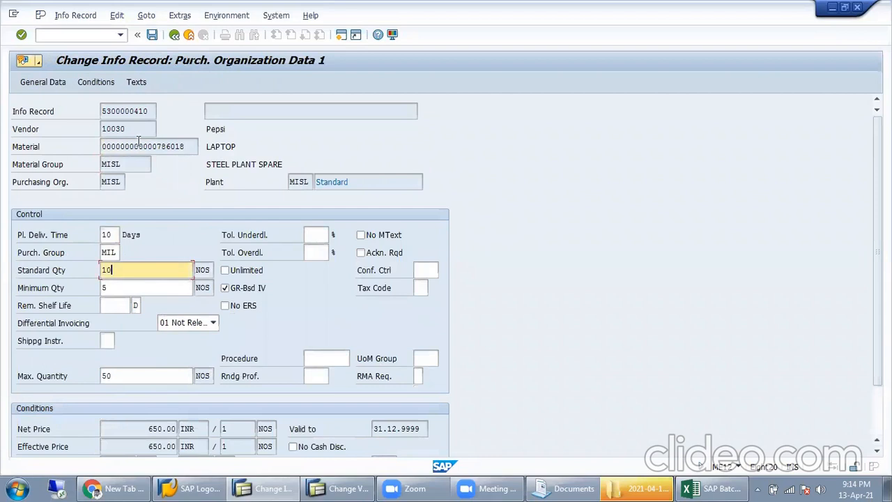
{"action": "left_click", "coordinate": [148, 111]}
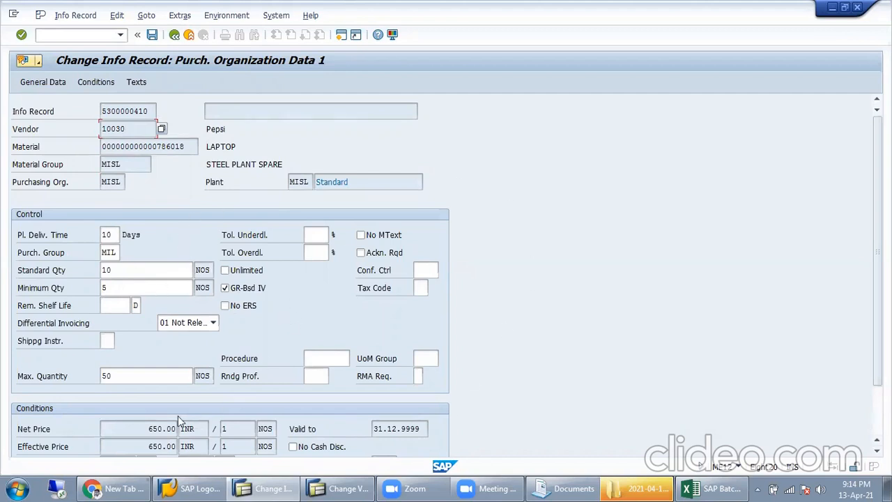
{"action": "double_click", "coordinate": [143, 428]}
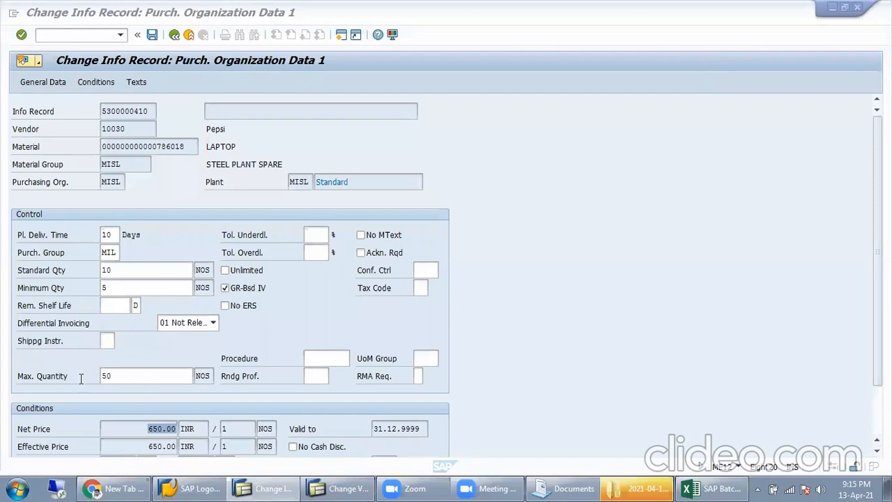
{"action": "double_click", "coordinate": [126, 380]}
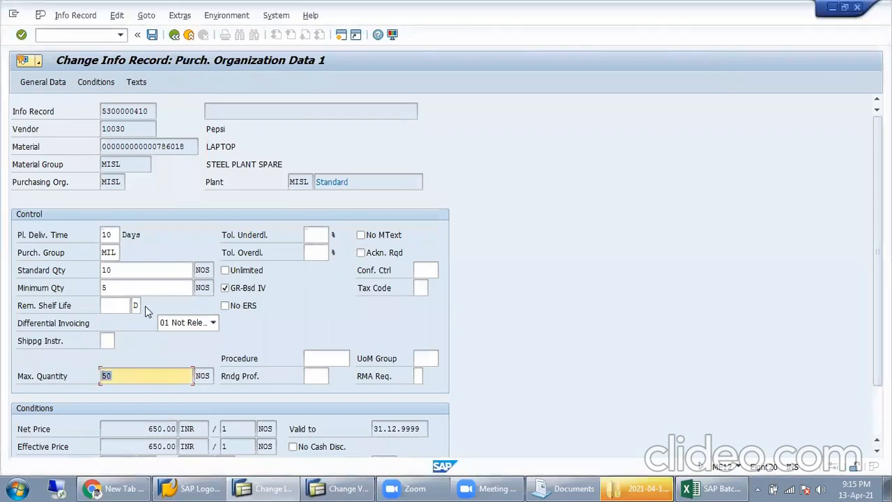
{"action": "double_click", "coordinate": [154, 287]}
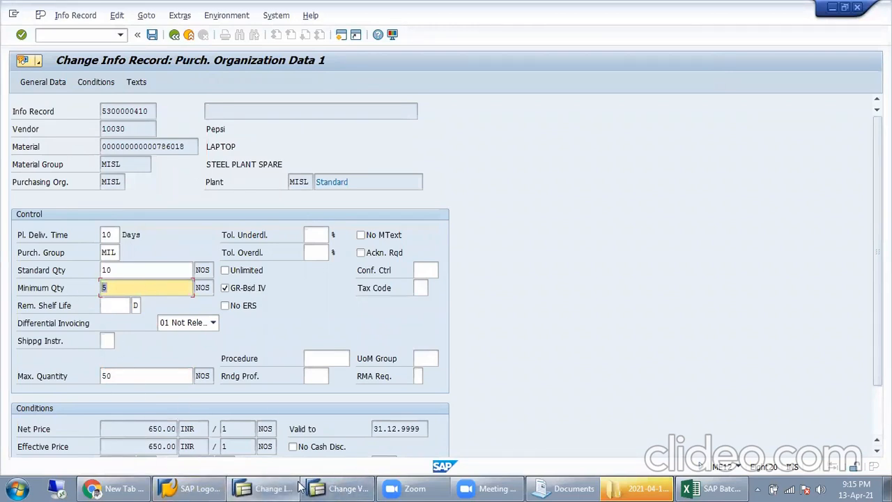
{"action": "left_click", "coordinate": [327, 486]}
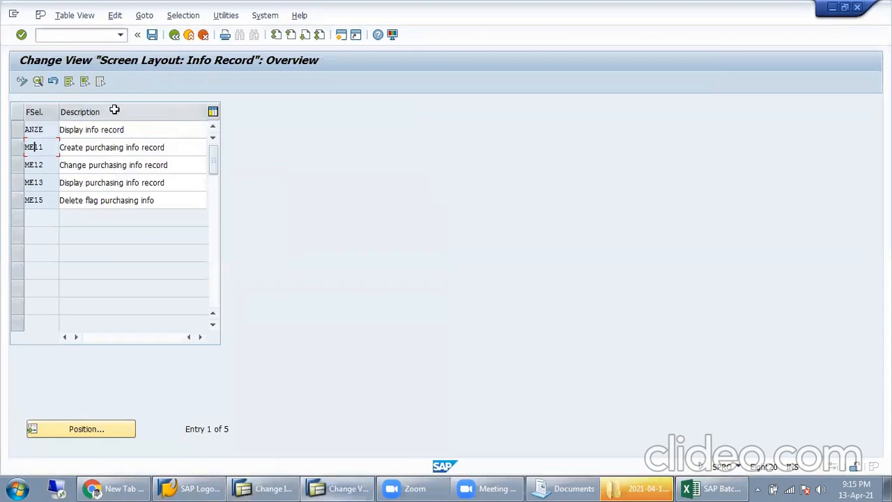
Step: Rerun Define Screen Layout from the IMG and open the field selection groups for key ME11
{"action": "left_click", "coordinate": [174, 34]}
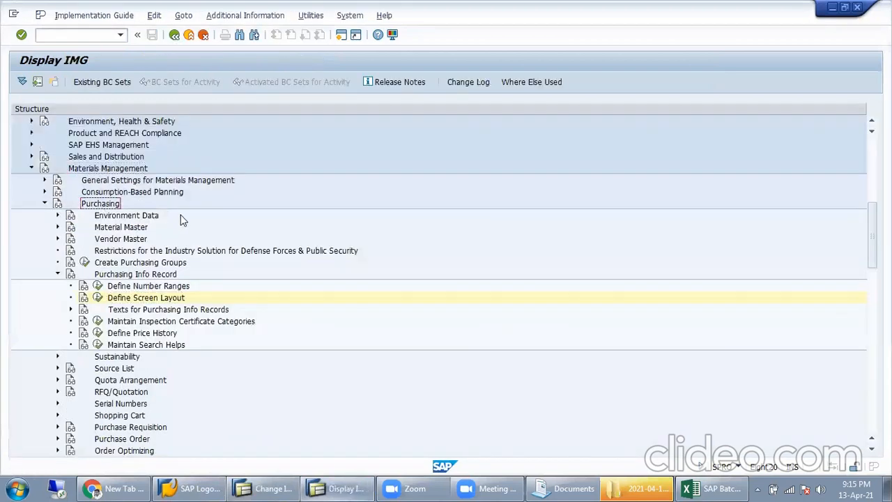
{"action": "left_click", "coordinate": [128, 276]}
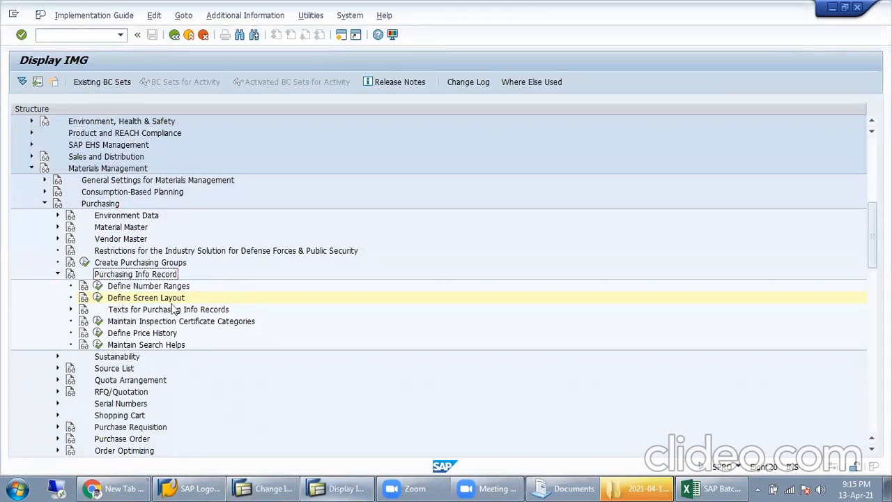
{"action": "left_click", "coordinate": [109, 302]}
{"action": "left_click", "coordinate": [97, 297]}
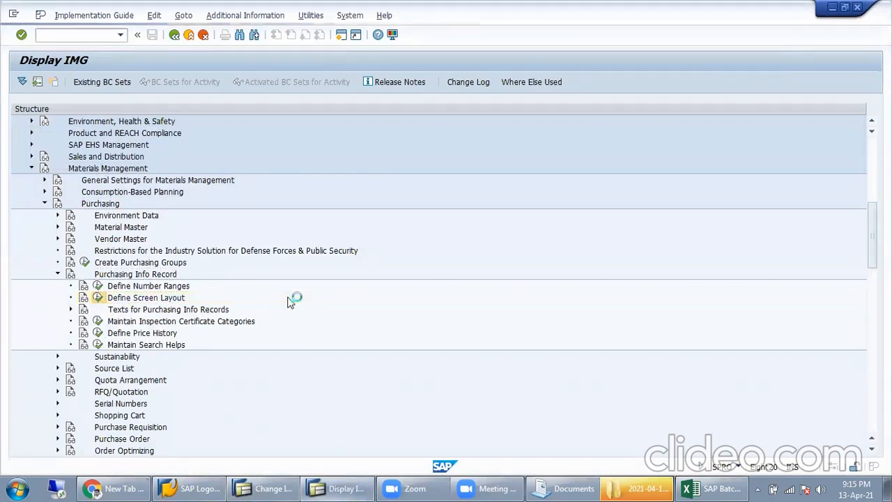
{"action": "left_click", "coordinate": [17, 147]}
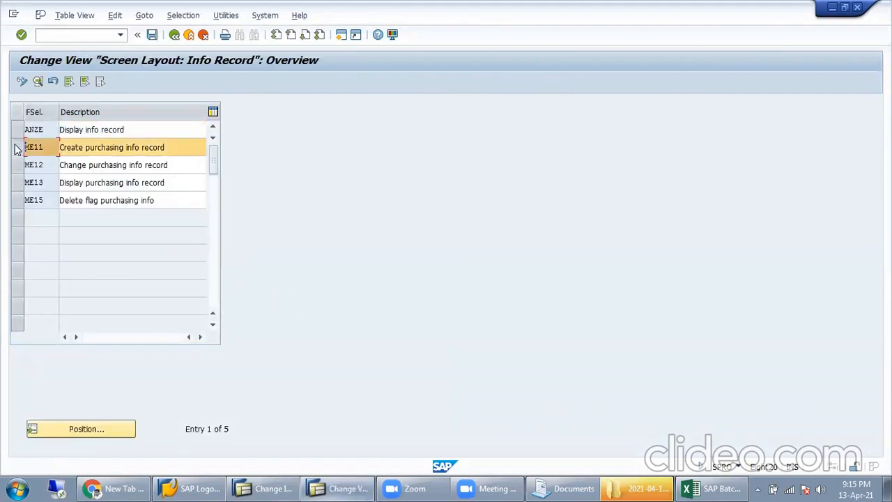
{"action": "left_click_drag", "start_coordinate": [43, 147], "coordinate": [13, 151]}
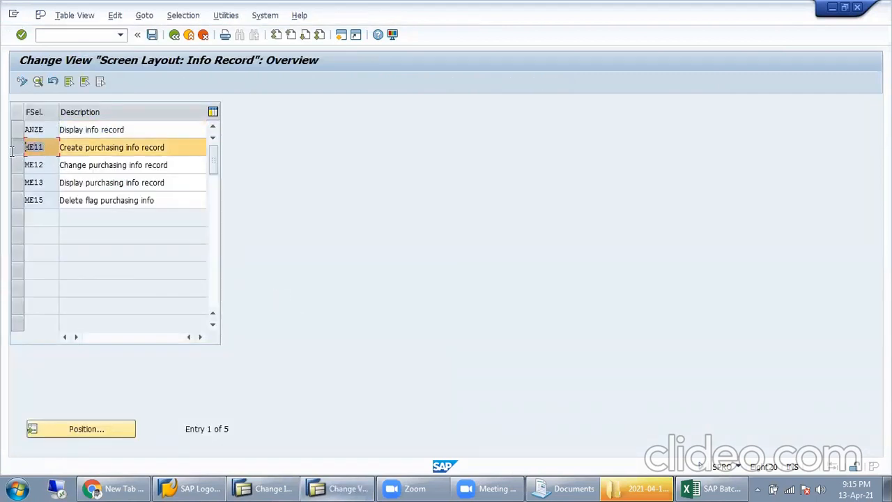
{"action": "double_click", "coordinate": [52, 148]}
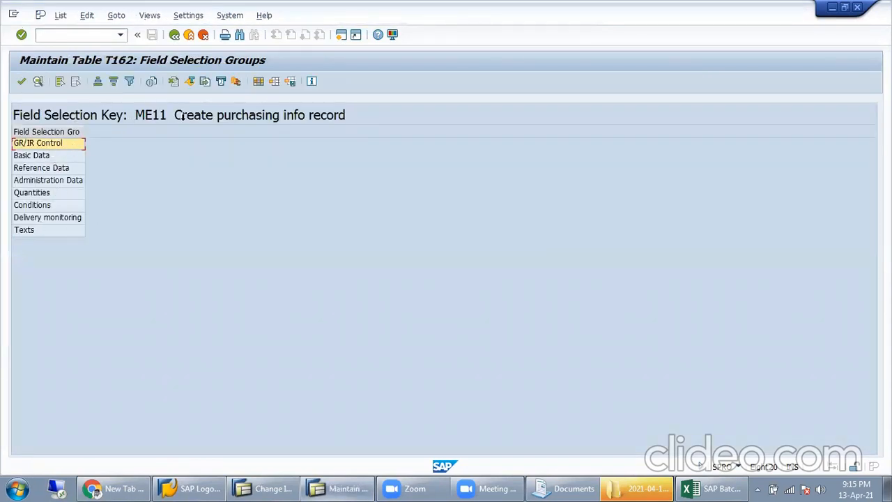
Step: Review ME11's field selection groups, Basic Data through Texts, and open Basic Data
{"action": "left_click", "coordinate": [48, 157]}
{"action": "left_click", "coordinate": [49, 169]}
{"action": "left_click", "coordinate": [57, 183]}
{"action": "left_click", "coordinate": [53, 193]}
{"action": "left_click", "coordinate": [55, 205]}
{"action": "left_click", "coordinate": [56, 217]}
{"action": "left_click", "coordinate": [57, 231]}
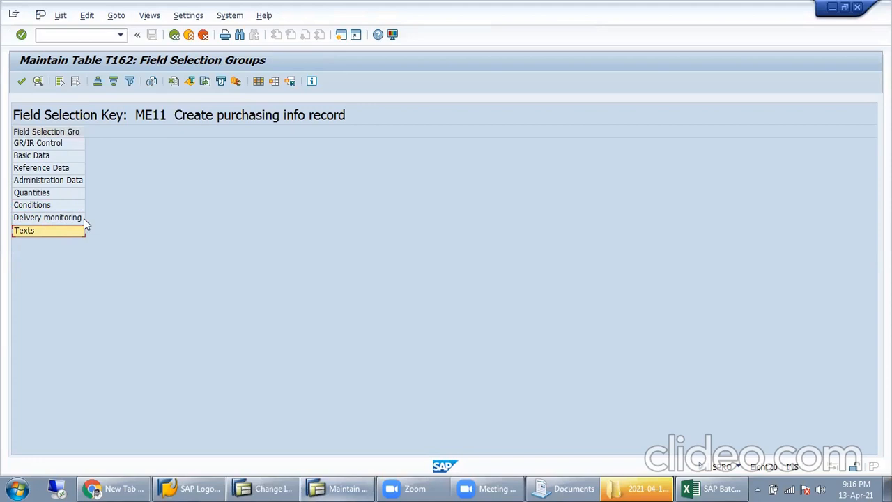
{"action": "double_click", "coordinate": [63, 160]}
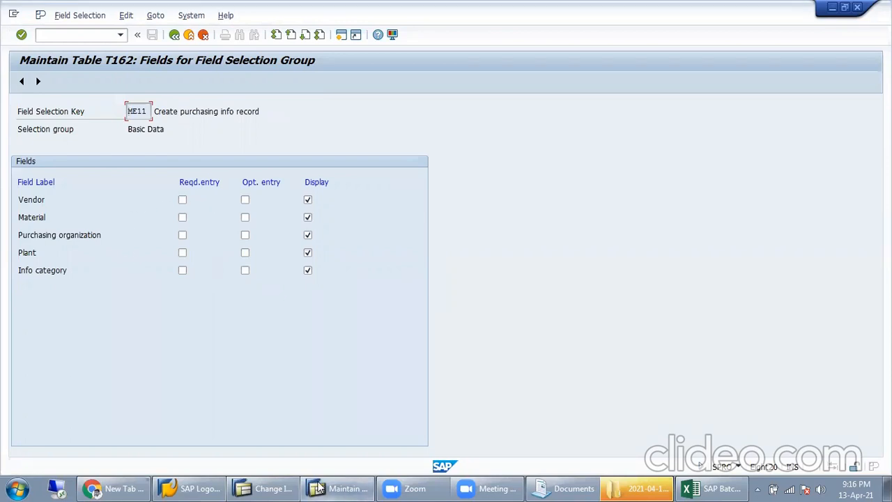
Step: Check the Change Info Record initial screen in the other window, then return to the settings
{"action": "left_click", "coordinate": [268, 487]}
{"action": "left_click", "coordinate": [174, 34]}
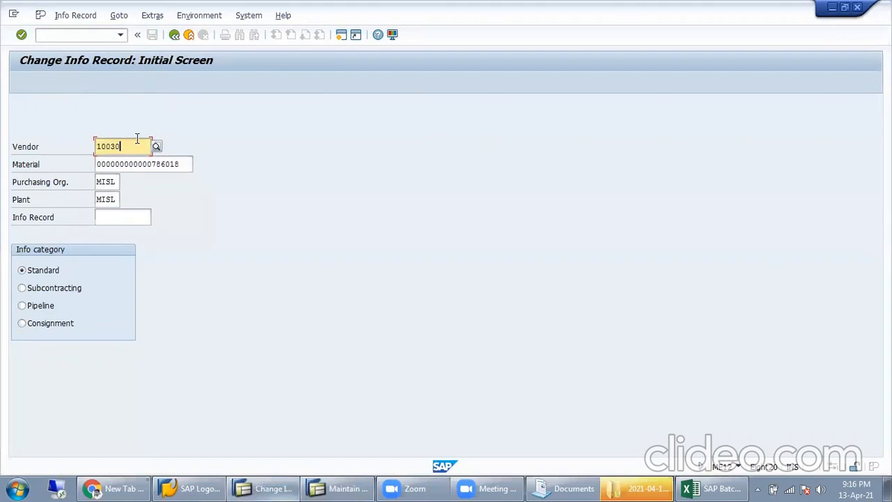
{"action": "key", "text": "Tab"}
{"action": "key", "text": "Tab"}
{"action": "key", "text": "Tab"}
{"action": "key", "text": "Tab"}
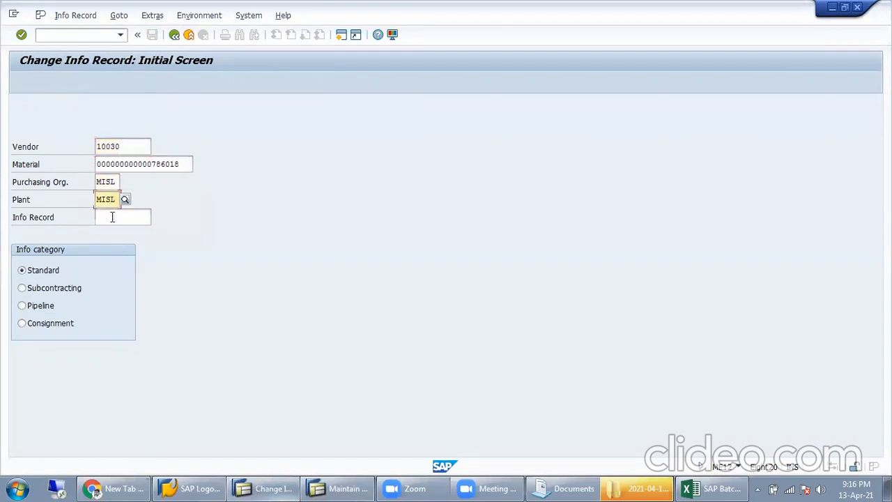
{"action": "left_click", "coordinate": [343, 488]}
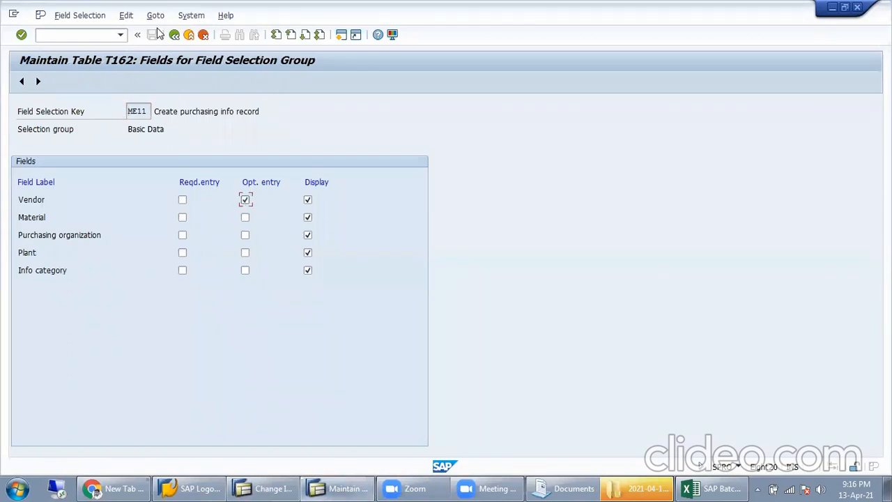
Step: Change Vendor from display-only to optional entry and save under the customizing request
{"action": "left_click", "coordinate": [182, 199]}
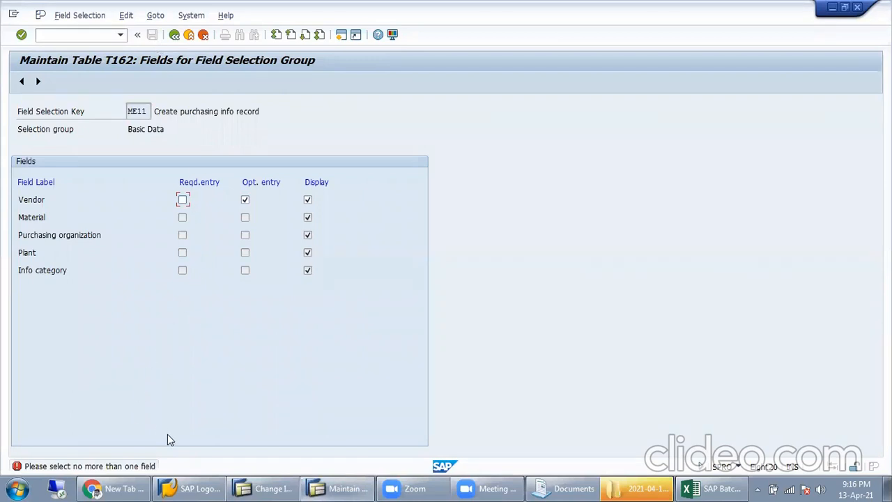
{"action": "left_click", "coordinate": [307, 201]}
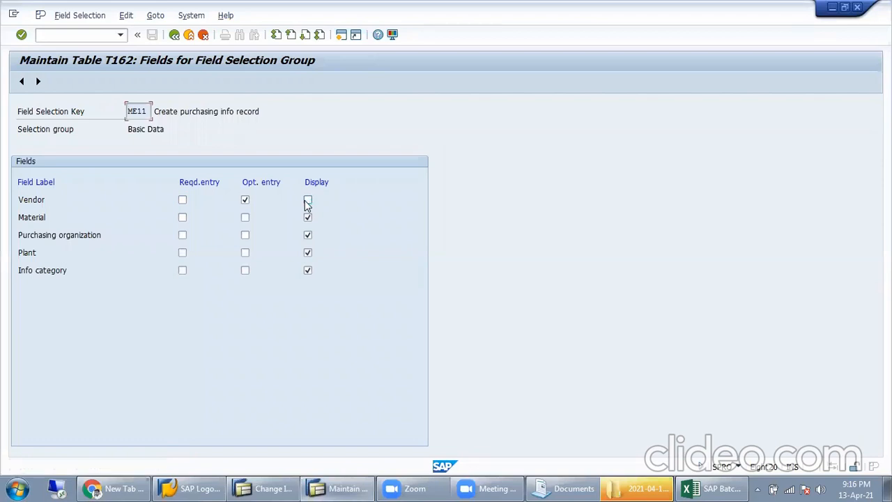
{"action": "left_click", "coordinate": [181, 199]}
{"action": "left_click", "coordinate": [244, 200]}
{"action": "left_click", "coordinate": [175, 35]}
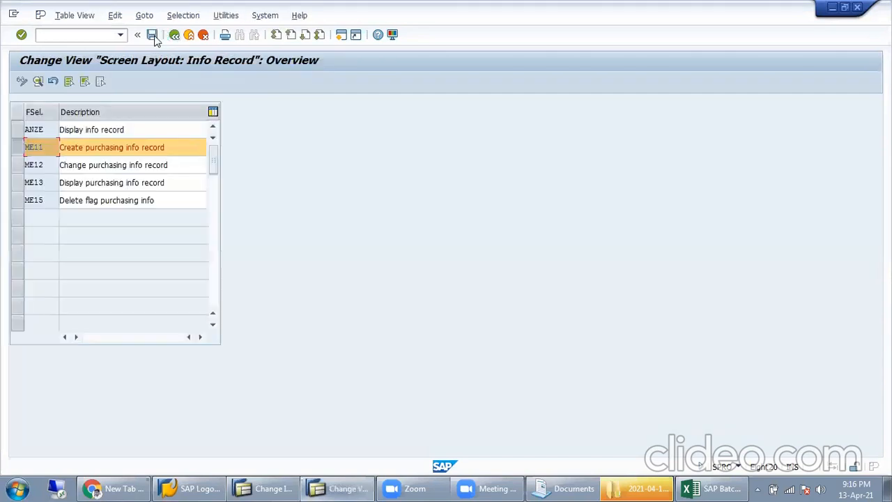
{"action": "left_click", "coordinate": [153, 36]}
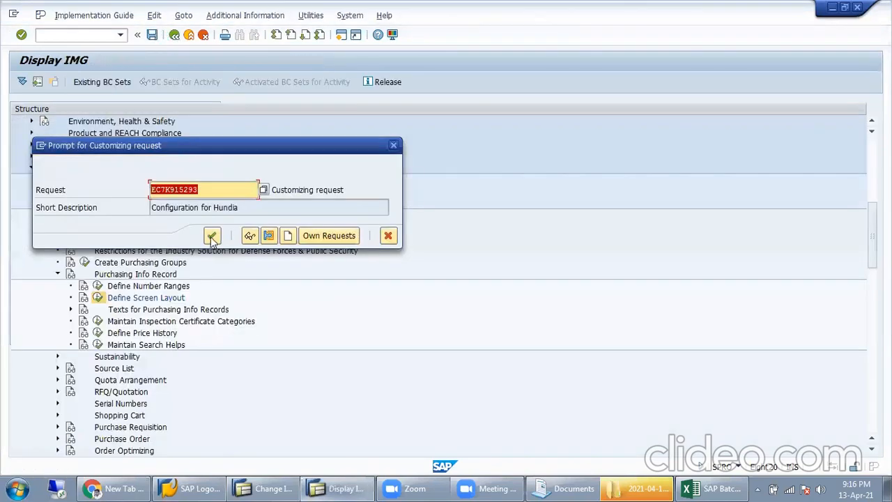
{"action": "left_click", "coordinate": [211, 237]}
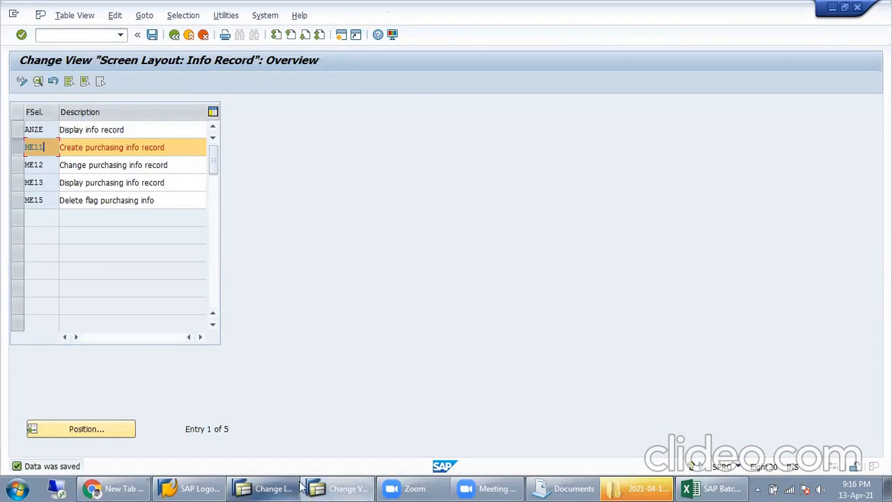
{"action": "left_click", "coordinate": [279, 487]}
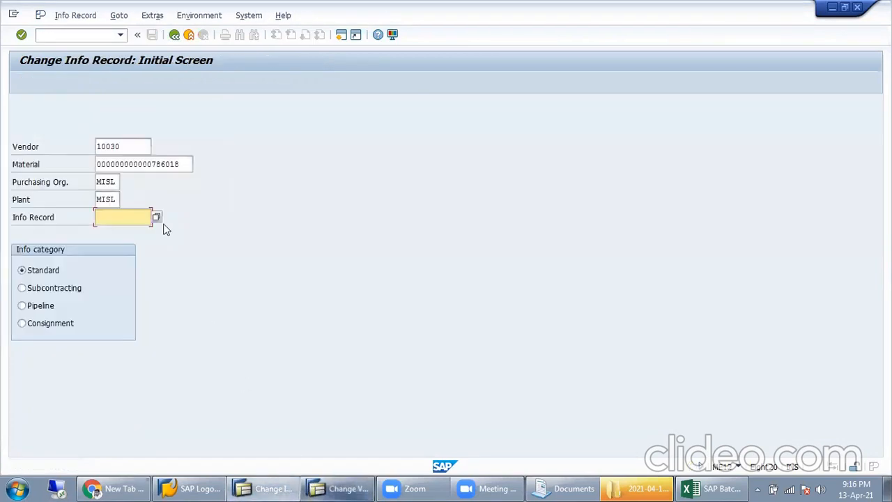
Step: Run ME11 from Easy Access and confirm the initial screen with the Vendor field cleared
{"action": "left_click", "coordinate": [175, 36]}
{"action": "double_click", "coordinate": [142, 275]}
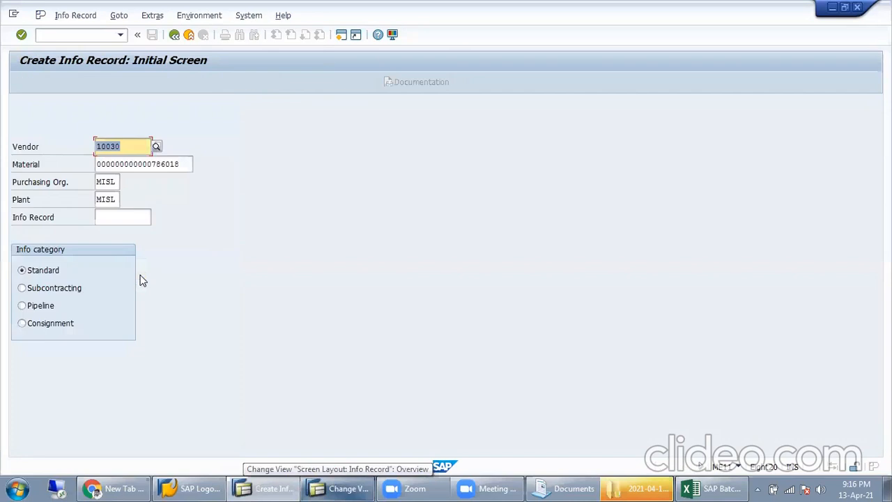
{"action": "key", "text": "Delete"}
{"action": "key", "text": "Return"}
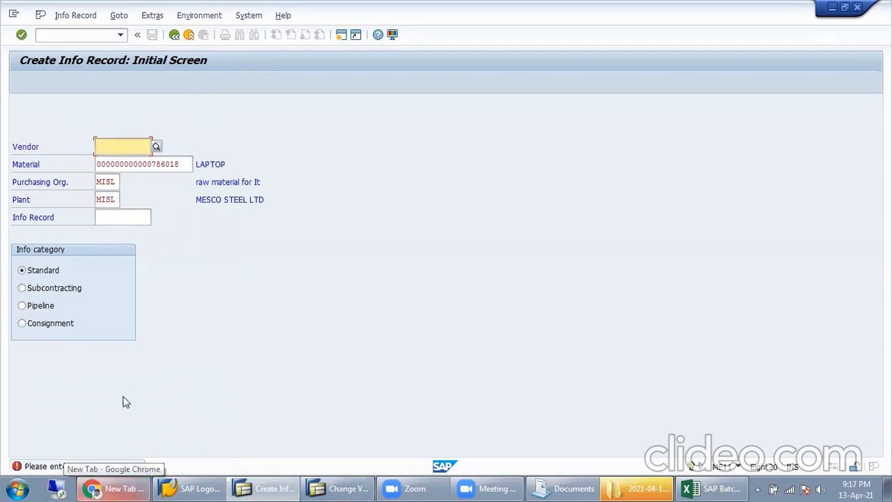
Step: Recheck ME11's Basic Data field settings and save the screen layout again
{"action": "left_click", "coordinate": [343, 487]}
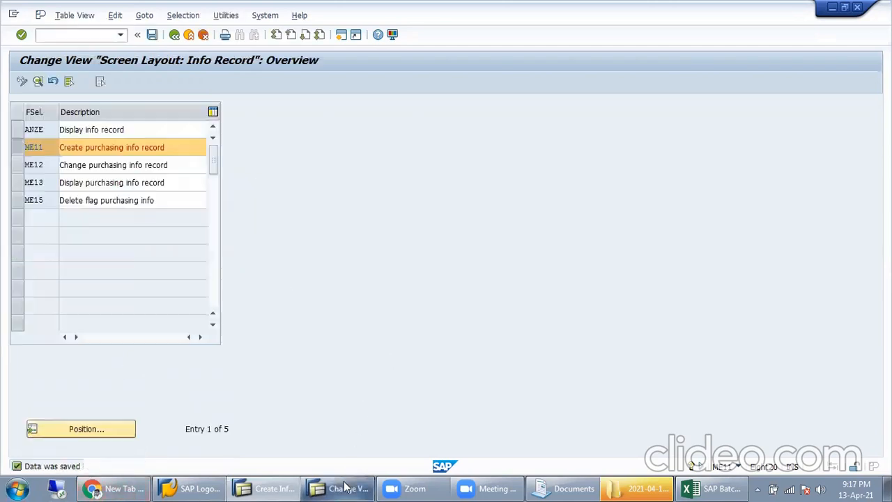
{"action": "double_click", "coordinate": [71, 144]}
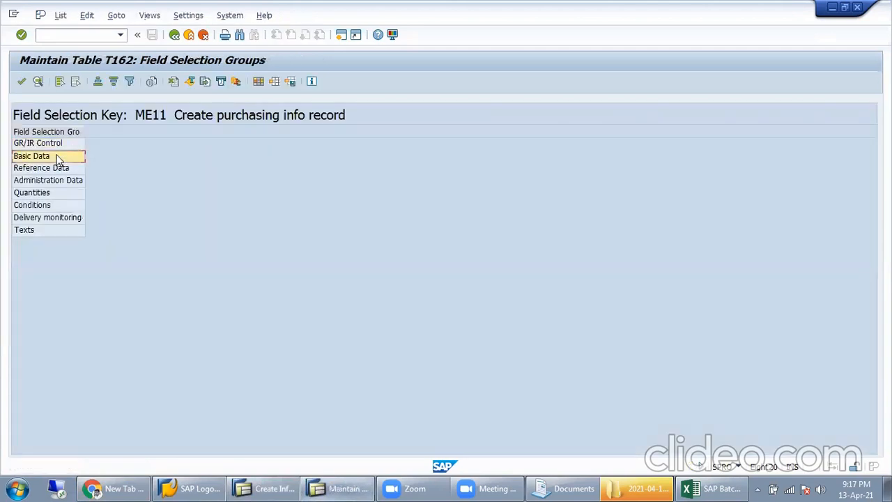
{"action": "left_click", "coordinate": [58, 157]}
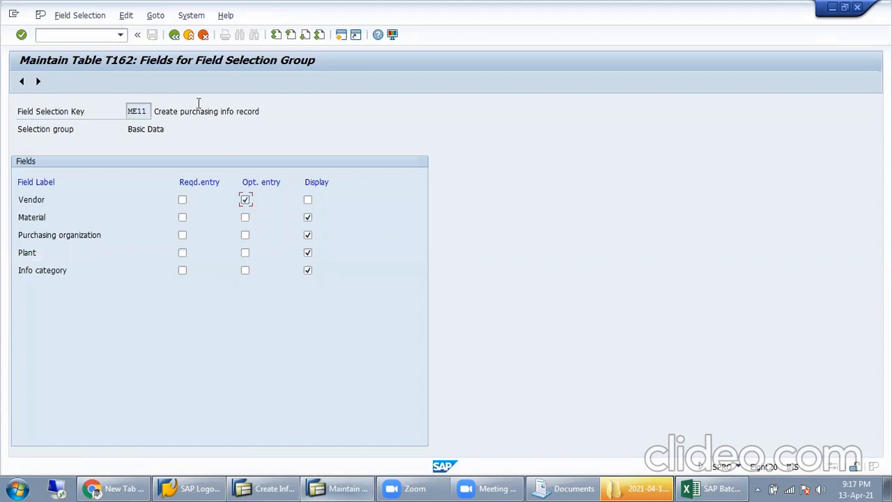
{"action": "left_click", "coordinate": [174, 35]}
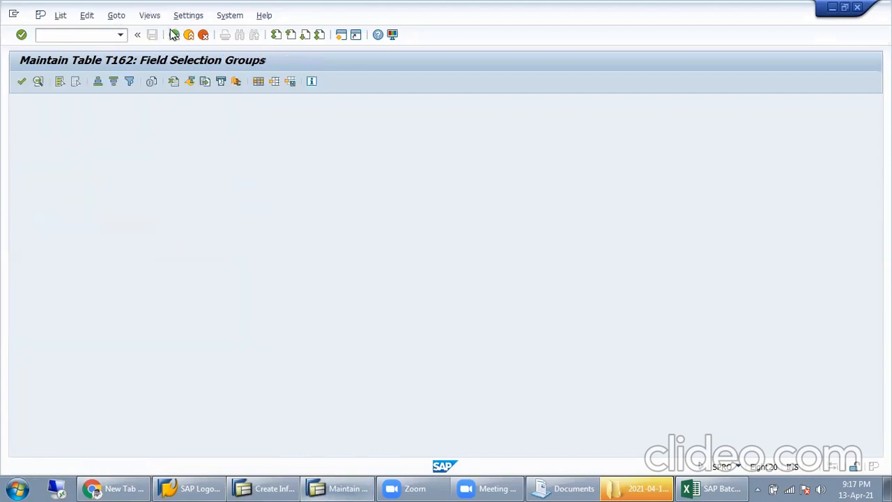
{"action": "left_click", "coordinate": [173, 35]}
{"action": "left_click", "coordinate": [152, 35]}
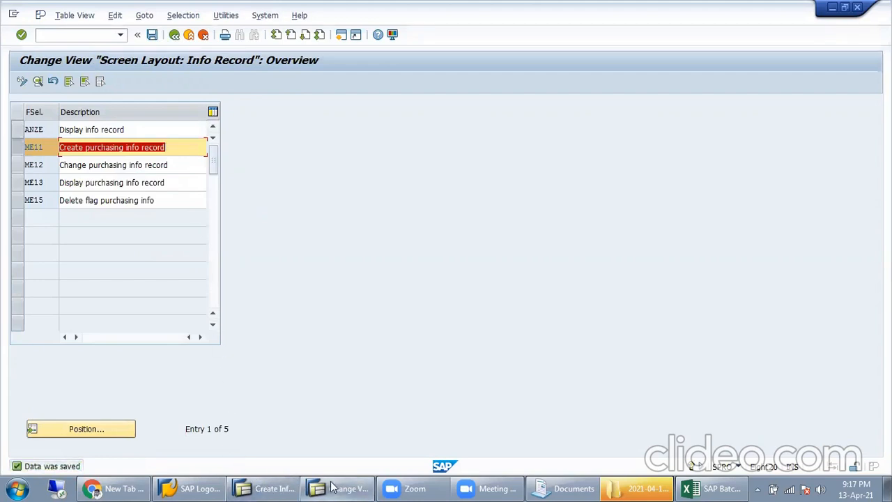
{"action": "left_click", "coordinate": [265, 488]}
{"action": "left_click", "coordinate": [175, 36]}
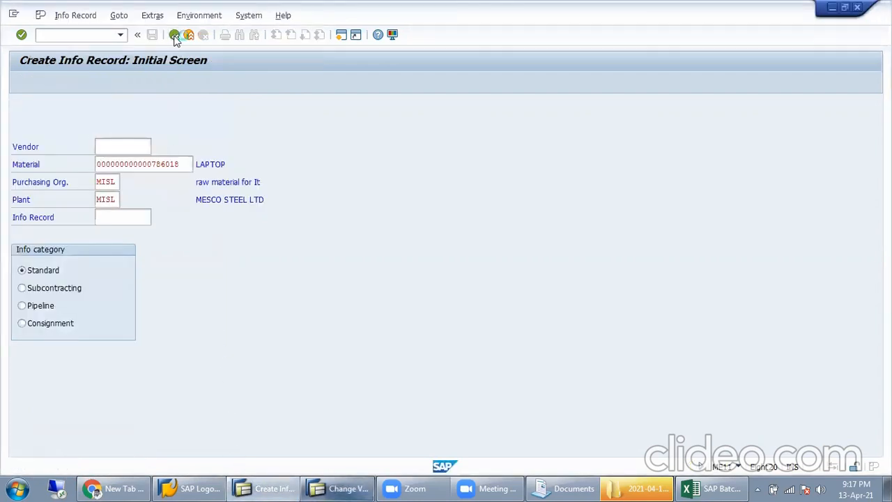
Step: Reopen ME11 and enter vendor 10030 on the initial screen
{"action": "left_click", "coordinate": [174, 36]}
{"action": "double_click", "coordinate": [138, 273]}
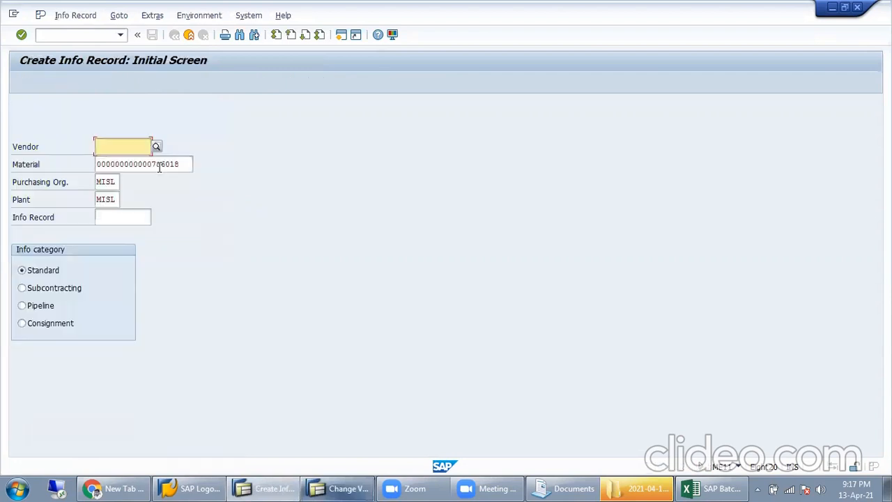
{"action": "key", "text": "Return"}
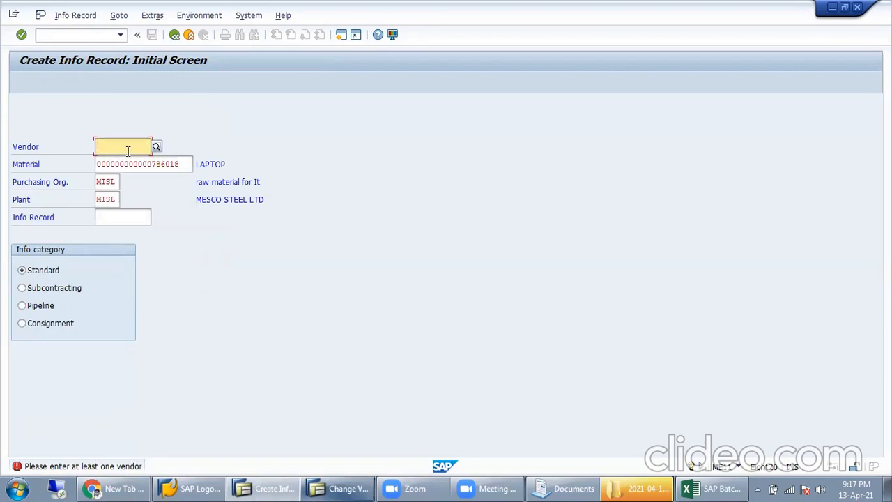
{"action": "left_click", "coordinate": [127, 151]}
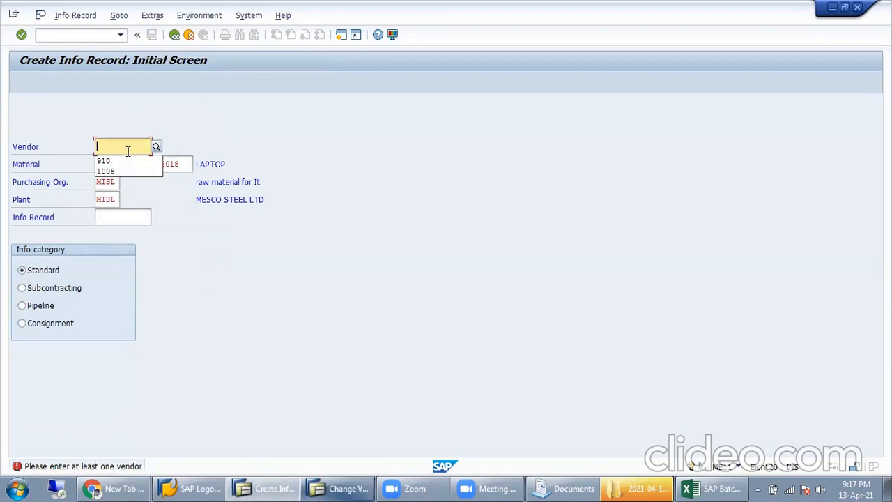
{"action": "type", "text": "10030"}
{"action": "key", "text": "Return"}
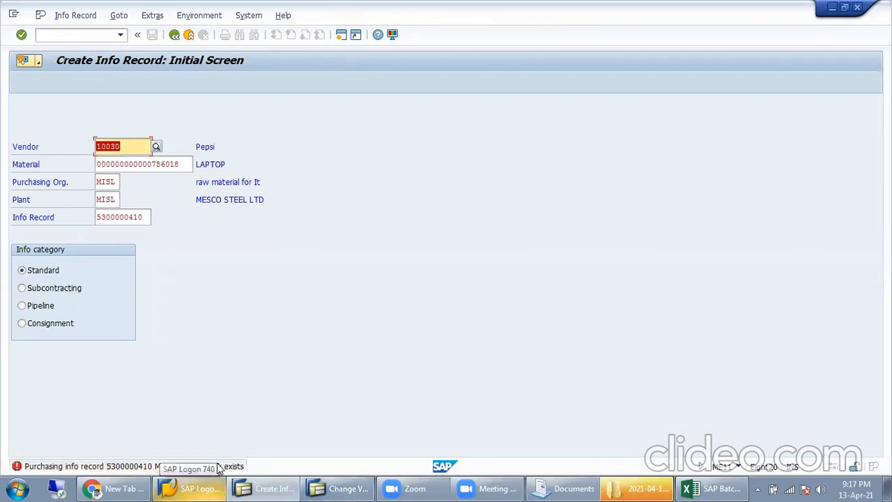
{"action": "left_click", "coordinate": [69, 15]}
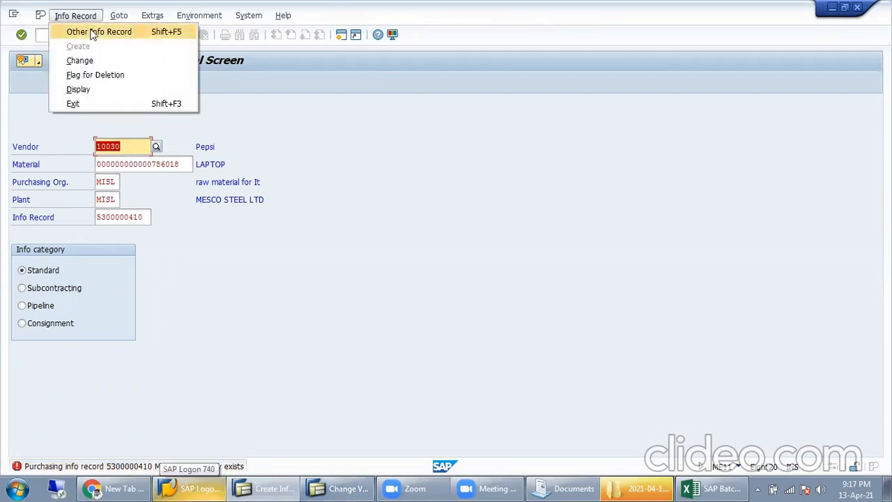
{"action": "left_click", "coordinate": [96, 63]}
{"action": "key", "text": "Return"}
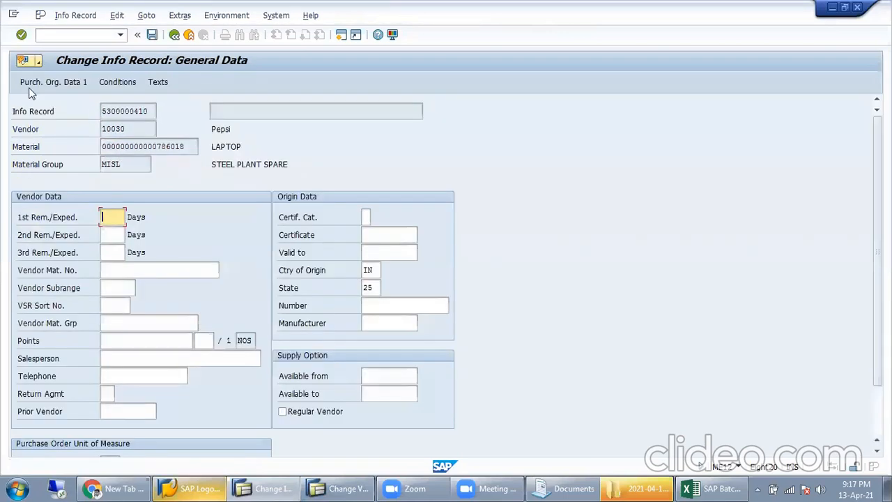
{"action": "left_click", "coordinate": [39, 82]}
{"action": "left_click", "coordinate": [136, 270]}
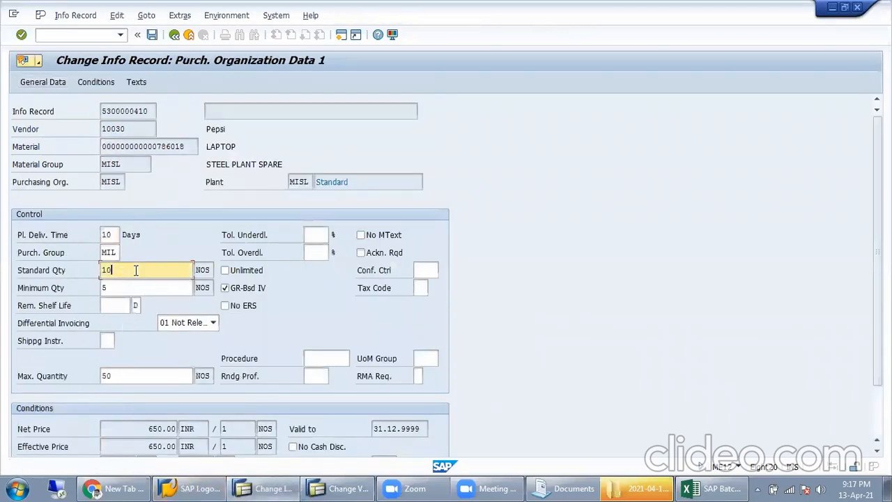
{"action": "left_click", "coordinate": [123, 287]}
{"action": "left_click", "coordinate": [139, 270]}
{"action": "left_click", "coordinate": [131, 287]}
{"action": "left_click", "coordinate": [118, 304]}
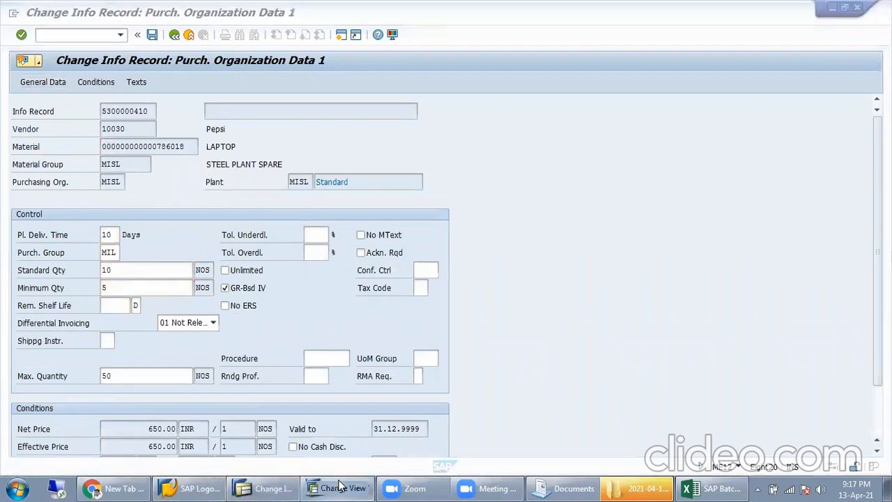
{"action": "left_click", "coordinate": [345, 487]}
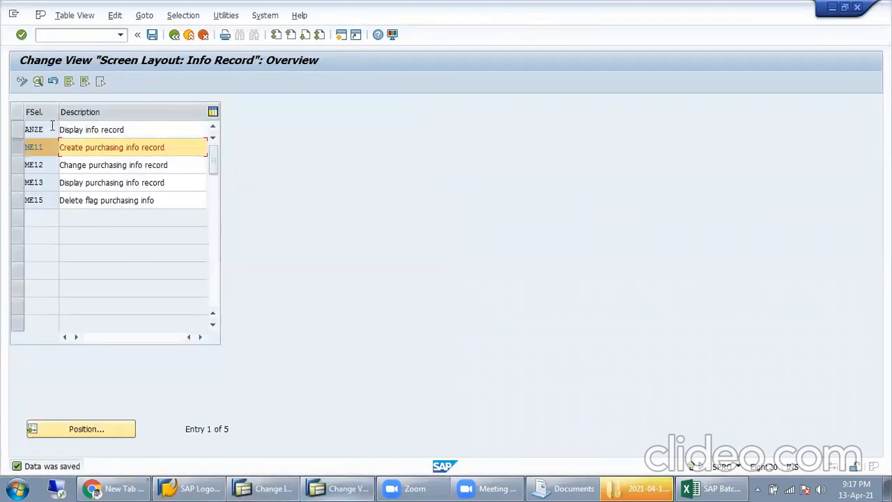
Step: Open ME11's field selection groups, then back out through the IMG to SAP Easy Access
{"action": "left_click", "coordinate": [30, 148]}
{"action": "double_click", "coordinate": [31, 148]}
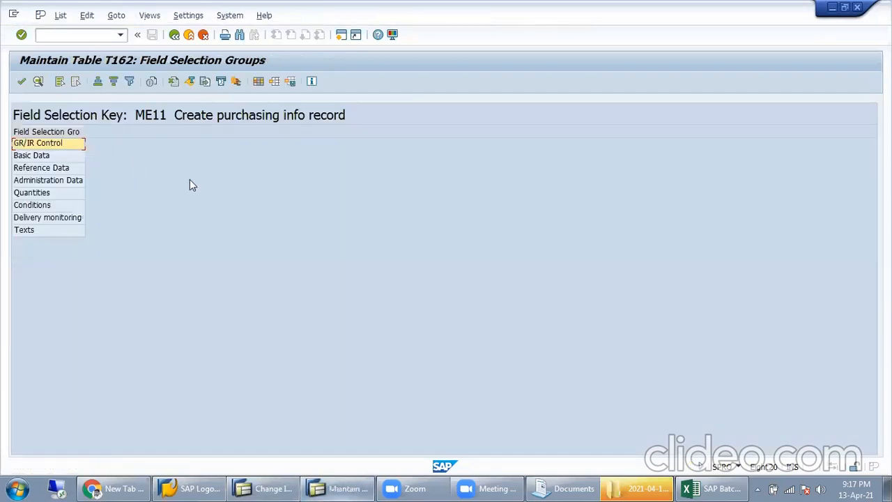
{"action": "left_click", "coordinate": [174, 35]}
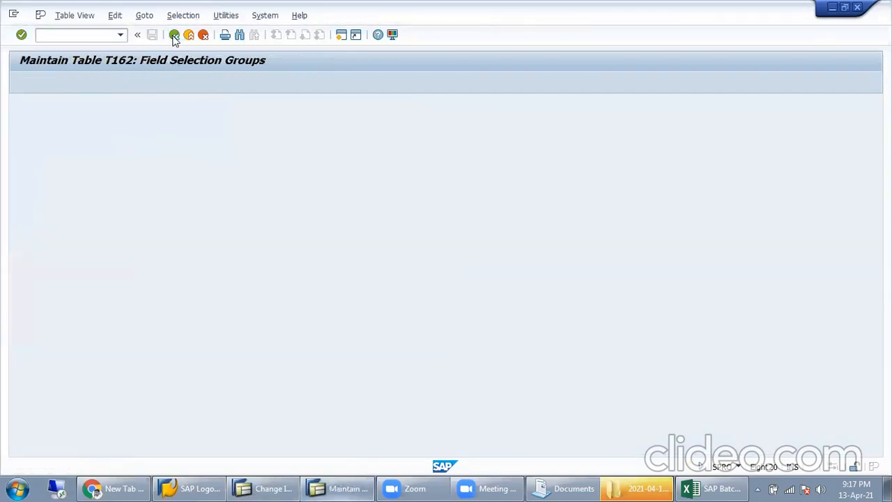
{"action": "left_click", "coordinate": [174, 35]}
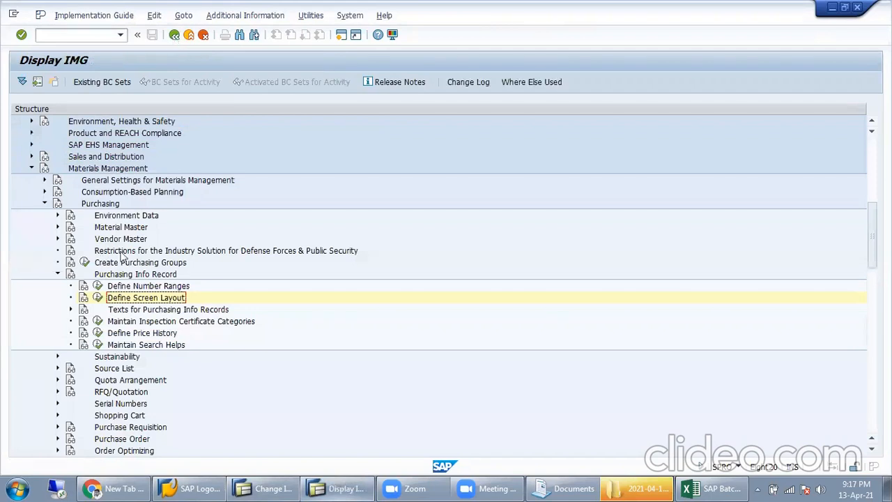
{"action": "left_click", "coordinate": [174, 35]}
{"action": "left_click", "coordinate": [174, 35]}
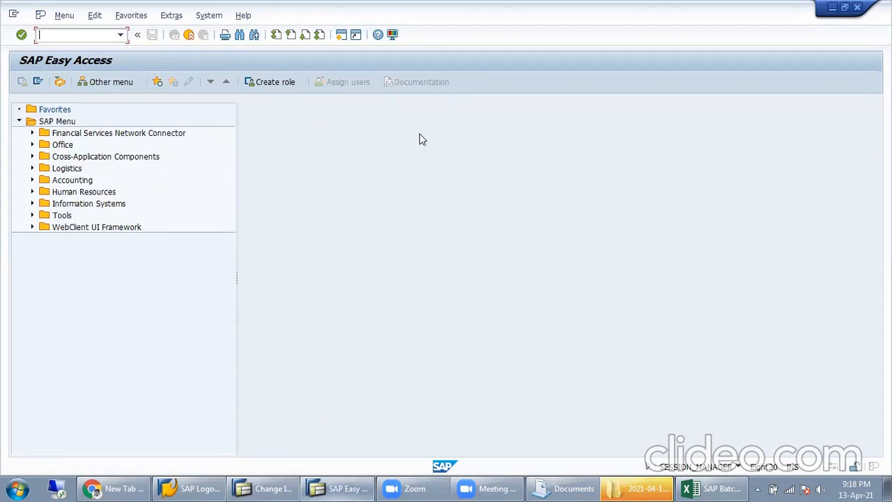
{"action": "left_click", "coordinate": [474, 28]}
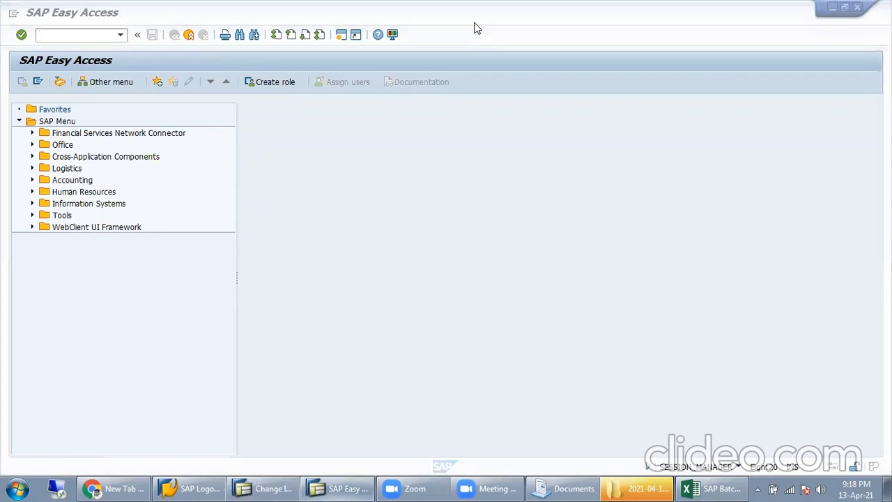